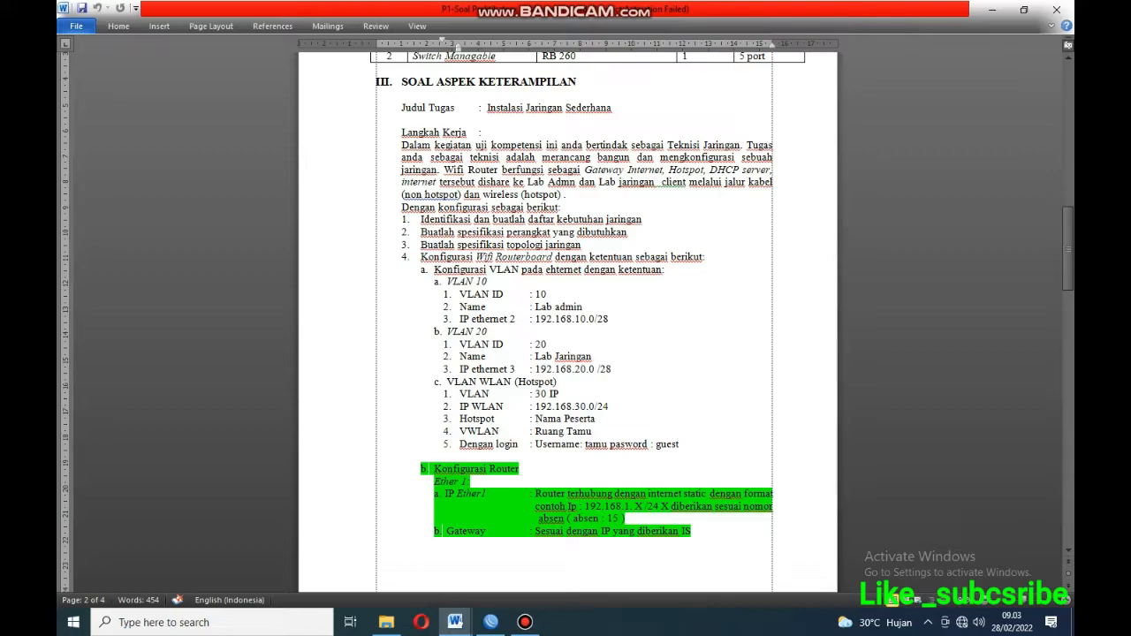
Select the VLAN 10 and VLAN 20 requirement lines in the P1-Soal Praktik task sheet.
{"action": "left_click", "coordinate": [437, 282]}
{"action": "left_click_drag", "start_coordinate": [446, 281], "coordinate": [611, 370]}
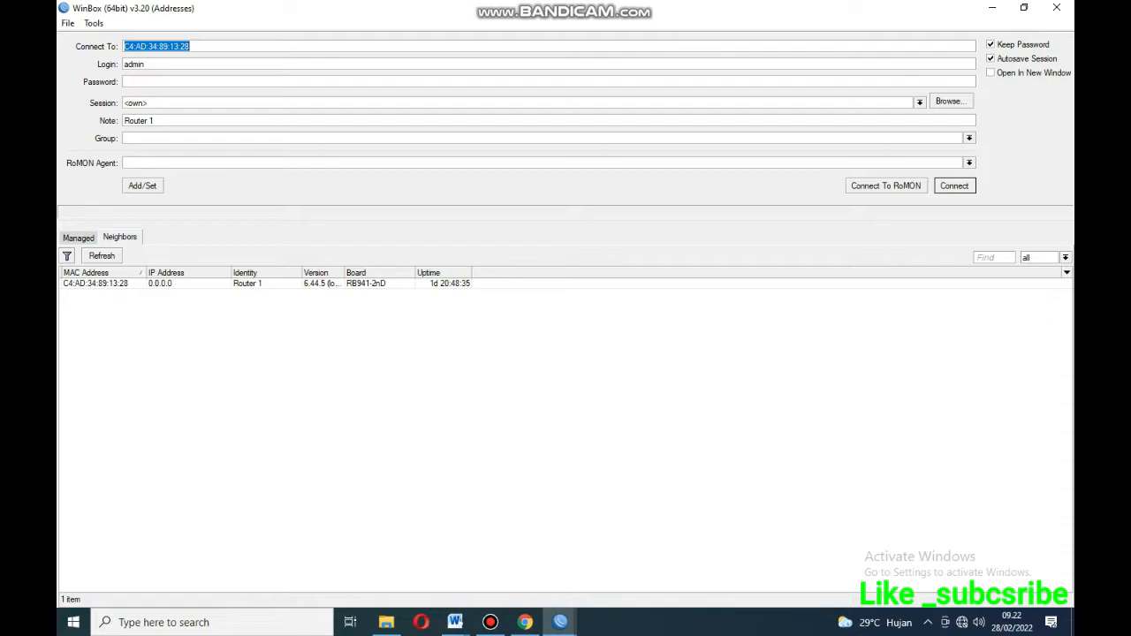
Connect to Router 1 from the Neighbors list, then return to the P1-Soal Praktik task sheet.
{"action": "left_click", "coordinate": [95, 283]}
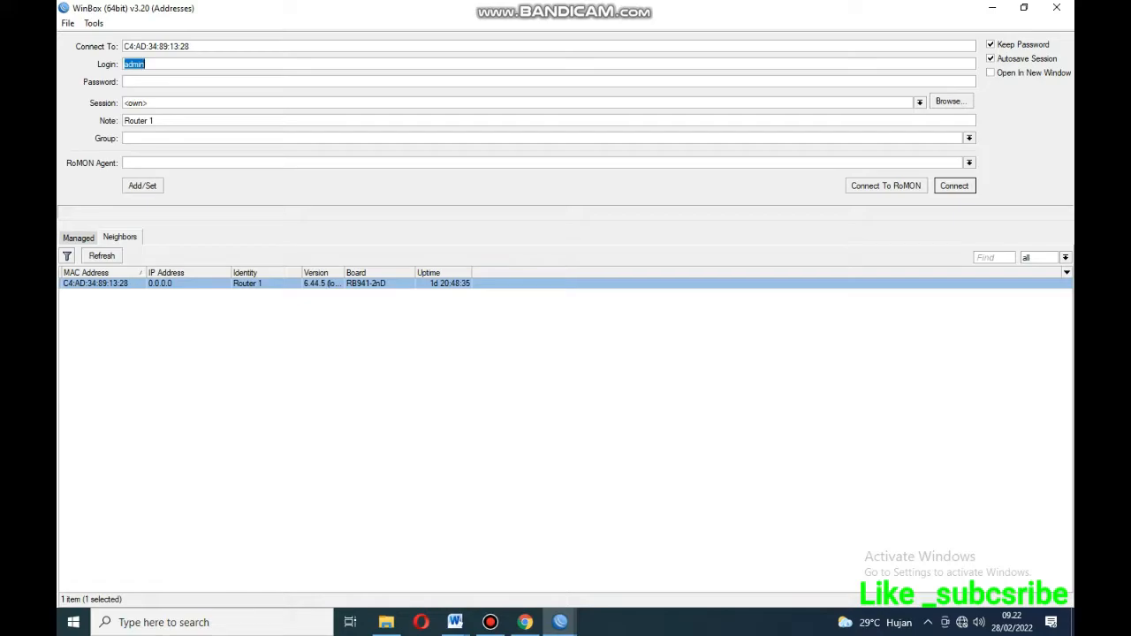
{"action": "left_click", "coordinate": [954, 185]}
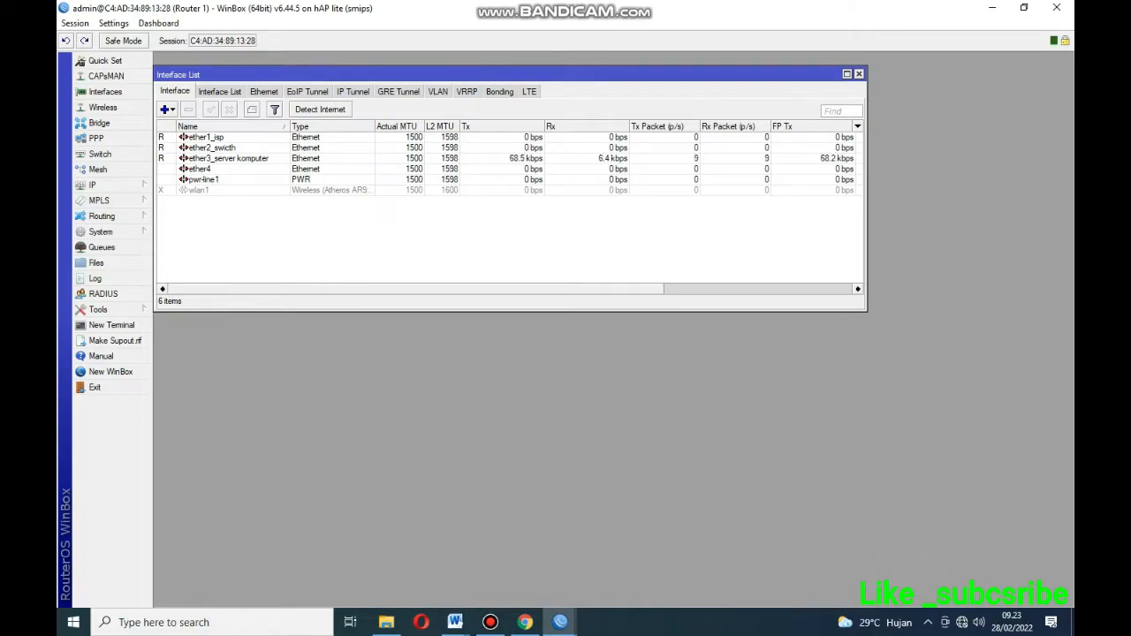
{"action": "mouse_move", "coordinate": [455, 622]}
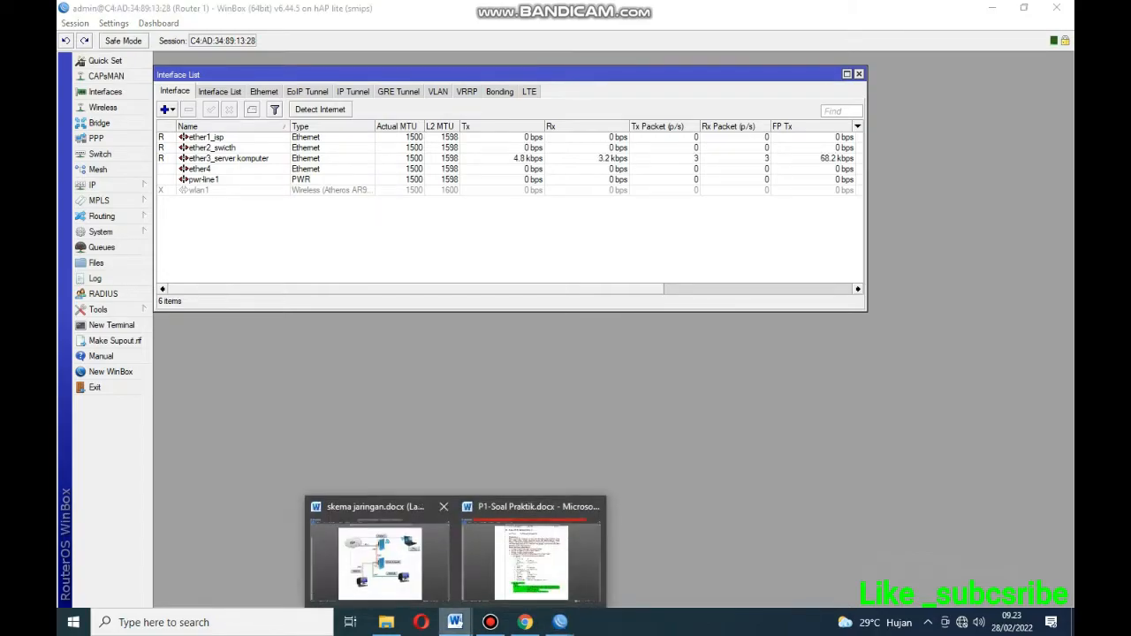
{"action": "left_click", "coordinate": [532, 552]}
{"action": "left_click", "coordinate": [535, 306]}
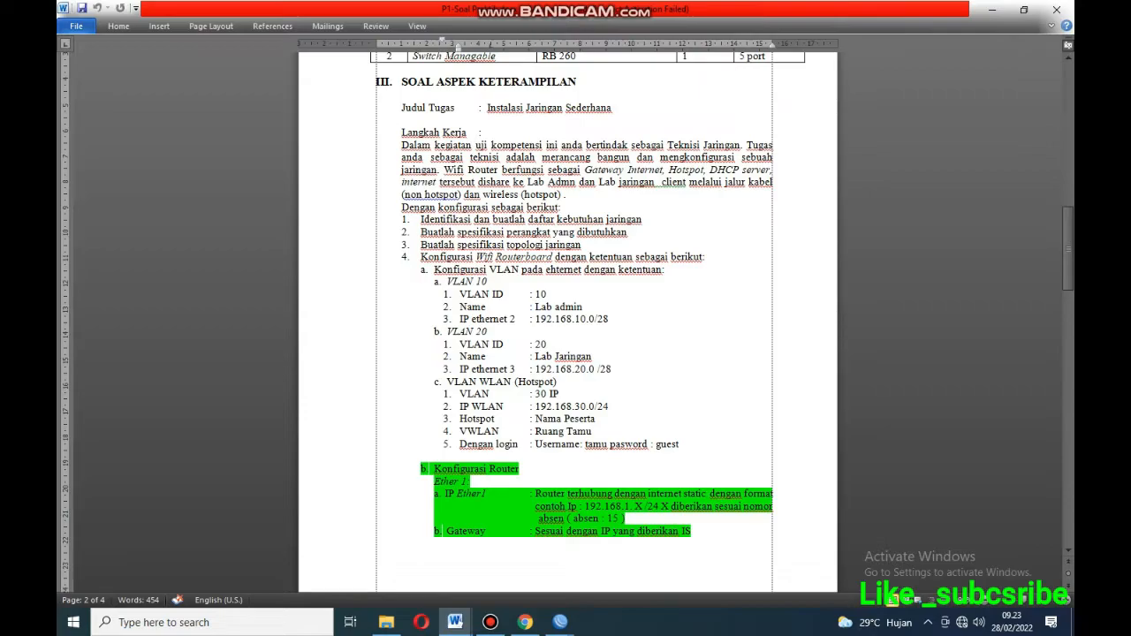
View the skema jaringan.docx topology diagram, then return to Router 1 and close the Interface List.
{"action": "mouse_move", "coordinate": [455, 622]}
{"action": "left_click", "coordinate": [375, 568]}
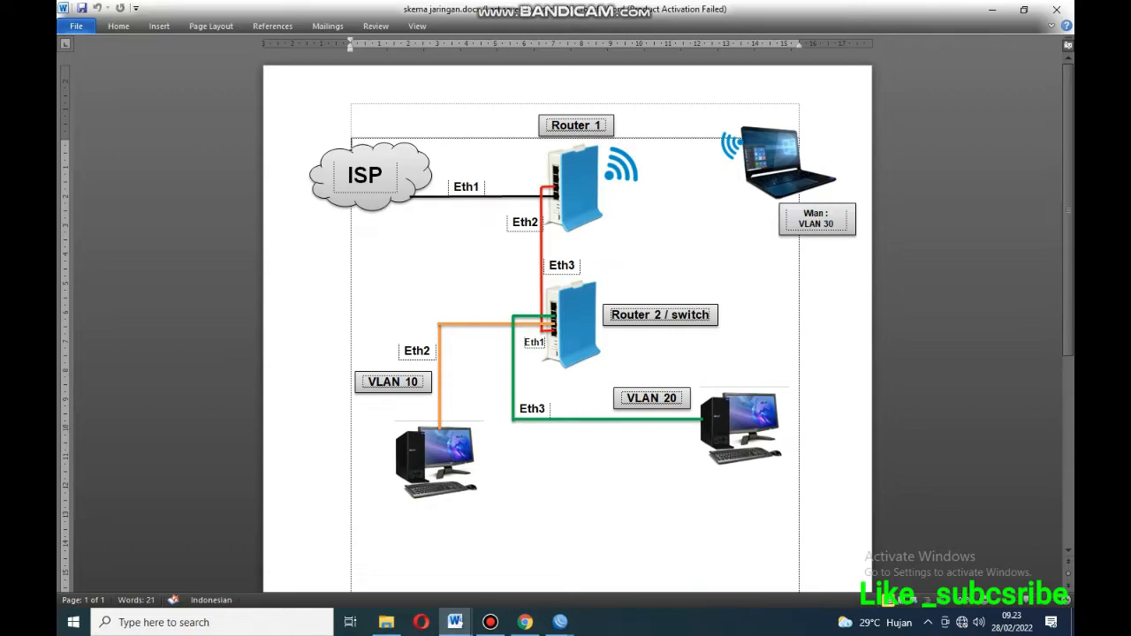
{"action": "mouse_move", "coordinate": [560, 622]}
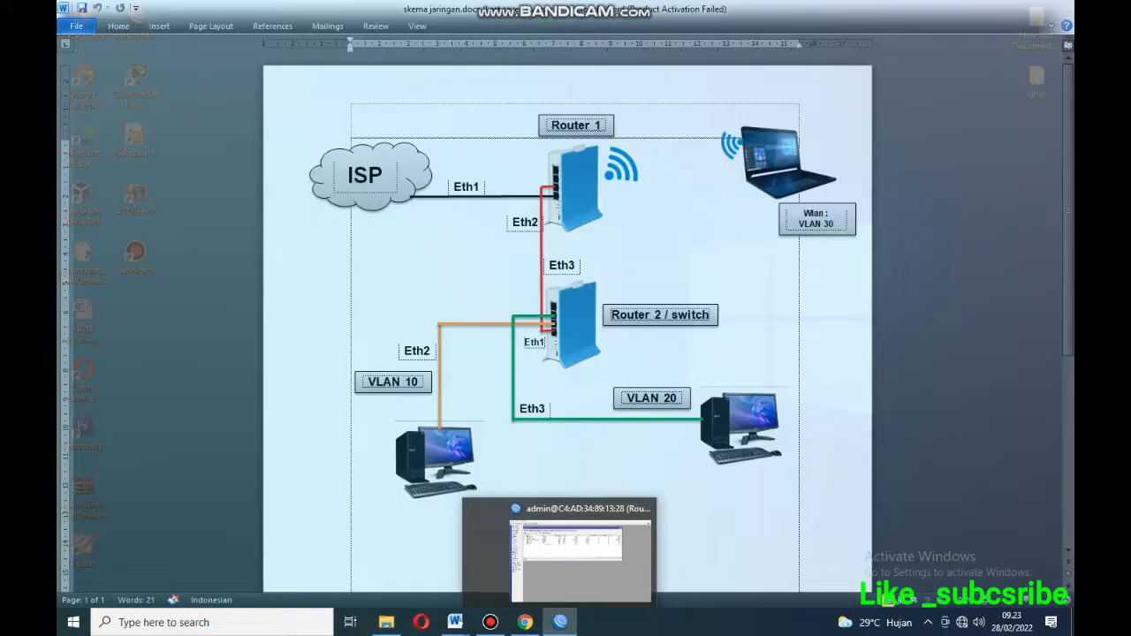
{"action": "left_click", "coordinate": [636, 547]}
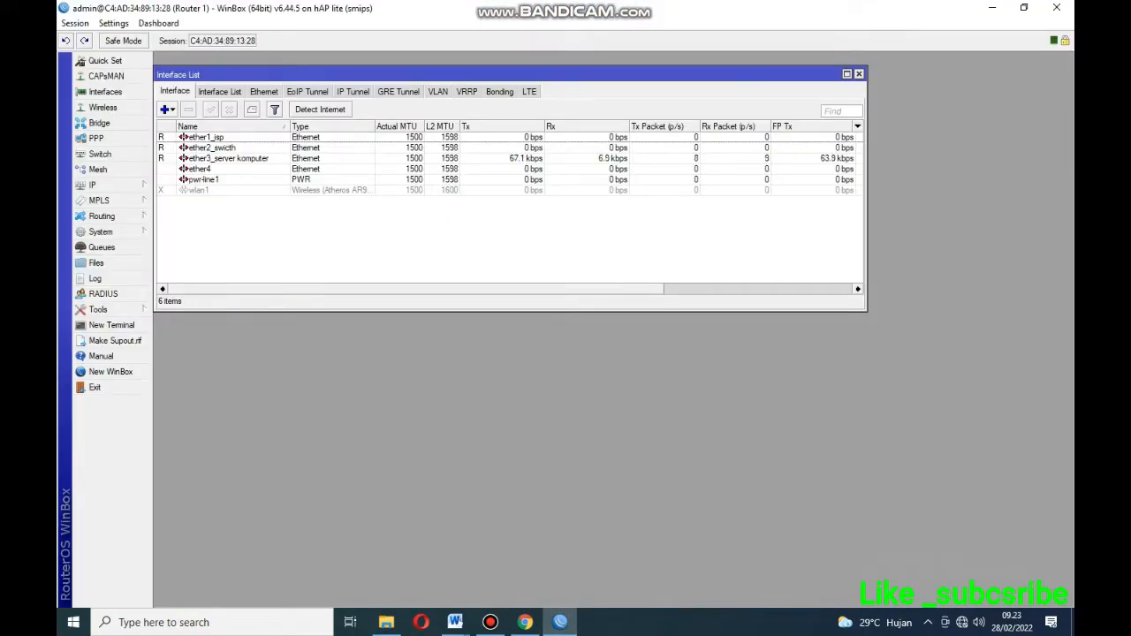
{"action": "left_click", "coordinate": [859, 74]}
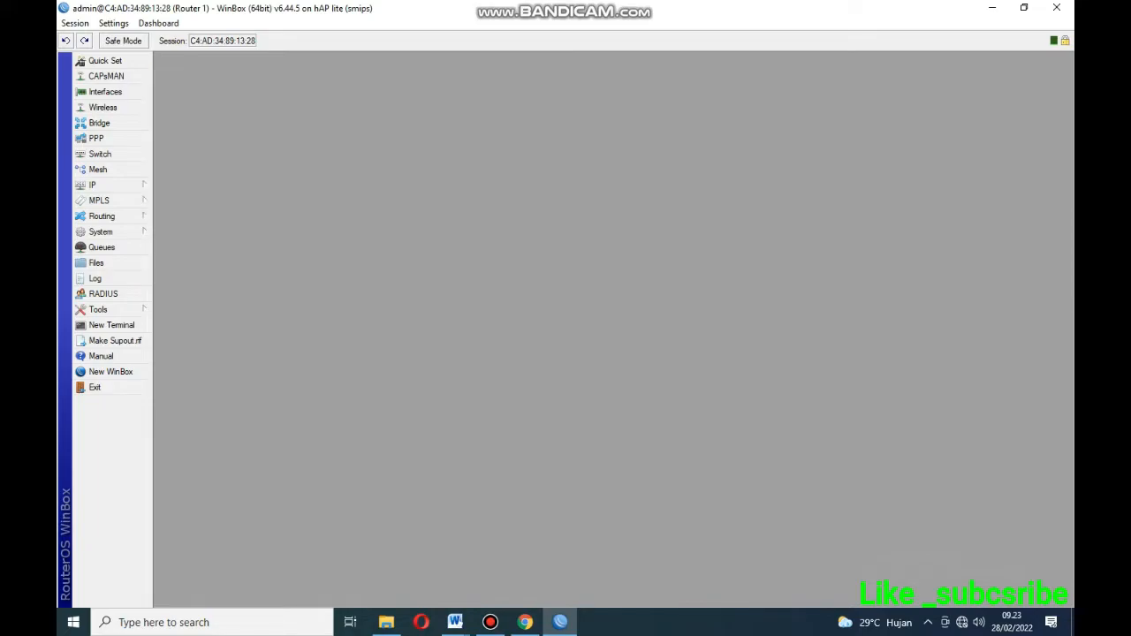
Reopen and enlarge the Interface List and start a new VLAN interface.
{"action": "left_click", "coordinate": [105, 92]}
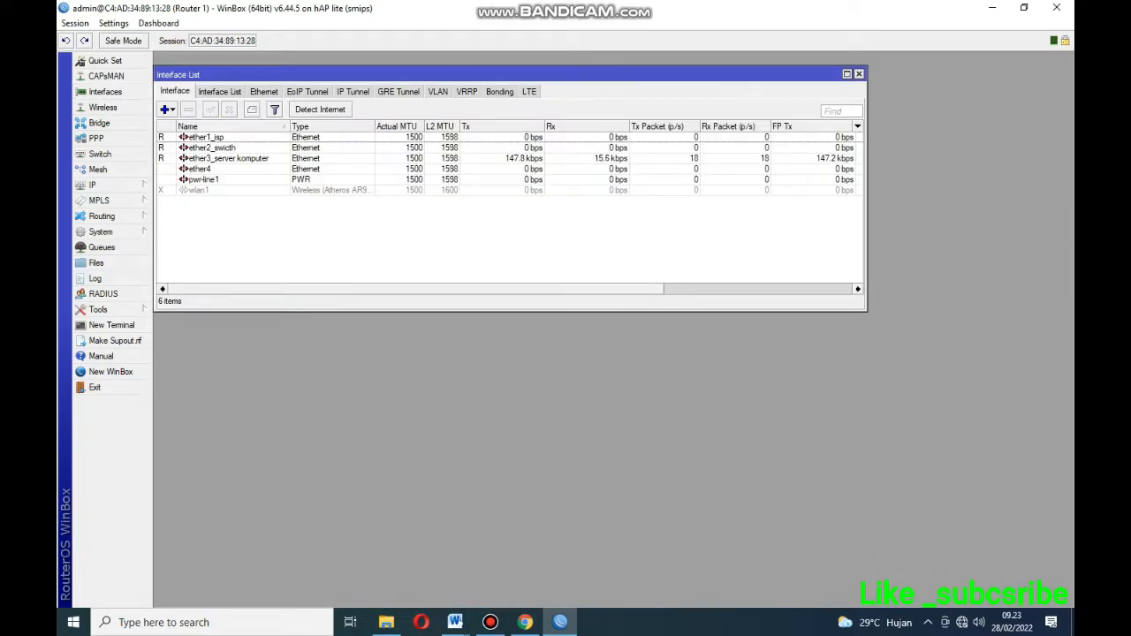
{"action": "left_click", "coordinate": [847, 74]}
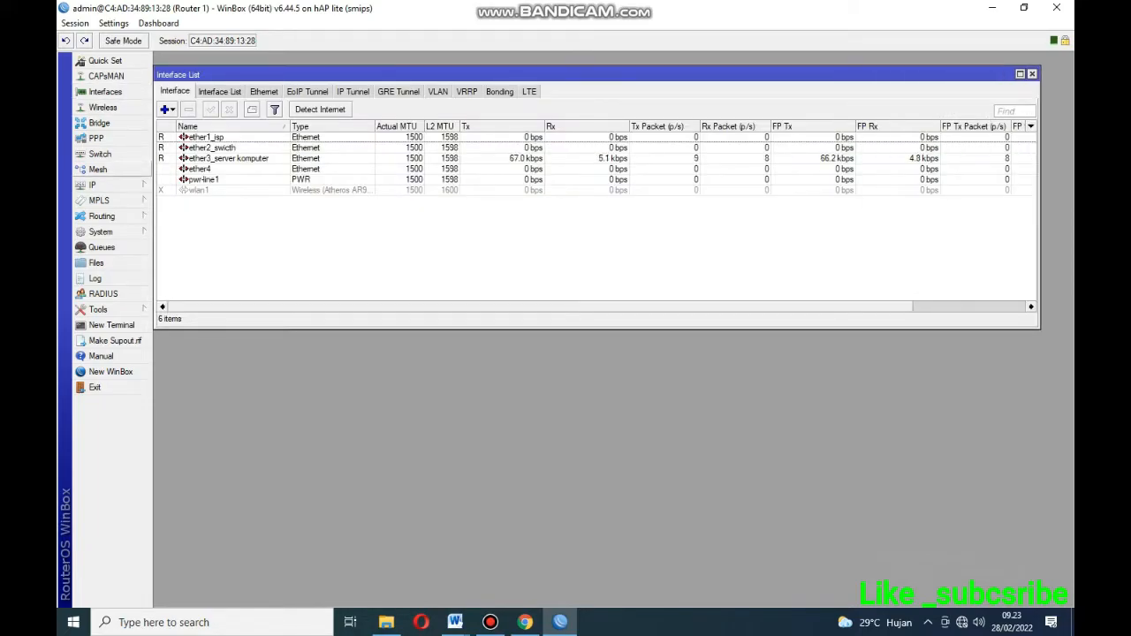
{"action": "left_click", "coordinate": [166, 109]}
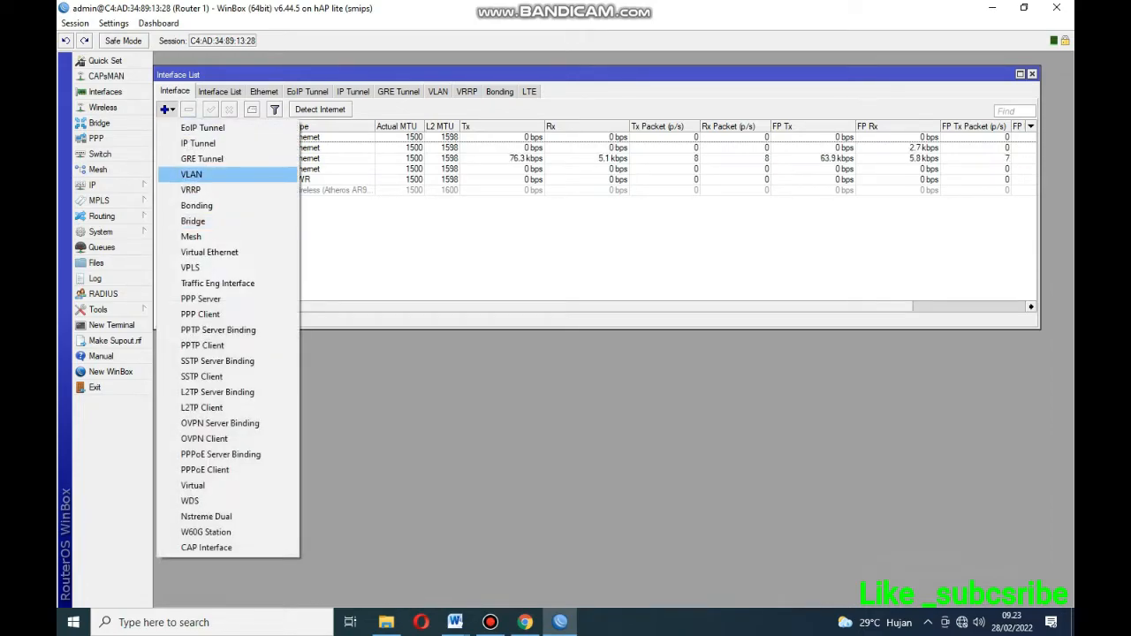
{"action": "left_click", "coordinate": [191, 174]}
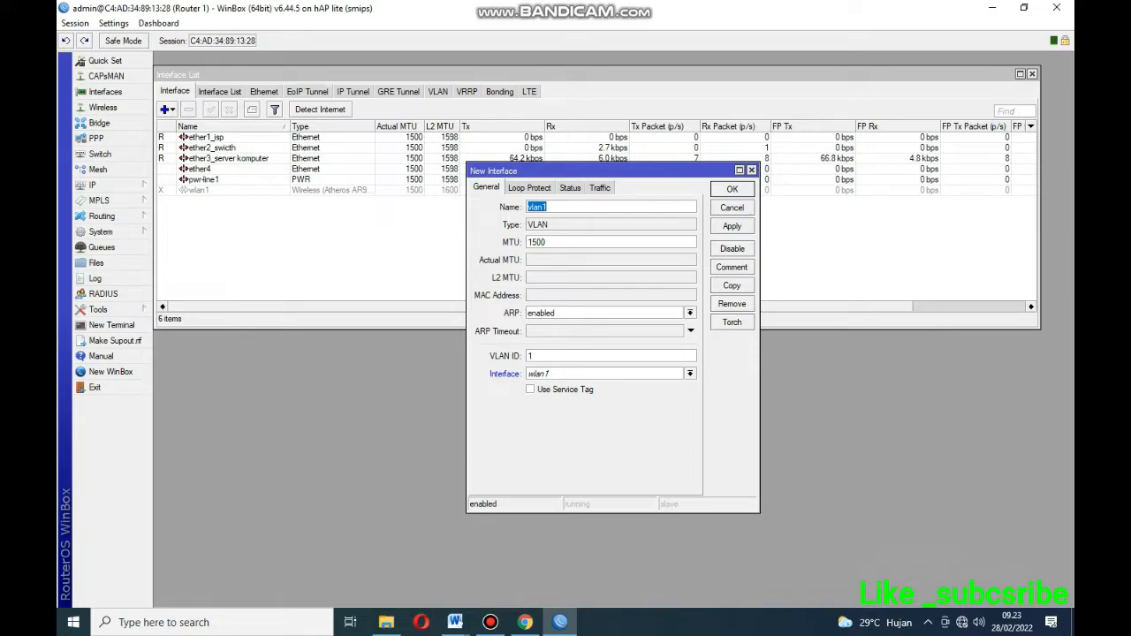
{"action": "left_click", "coordinate": [548, 207]}
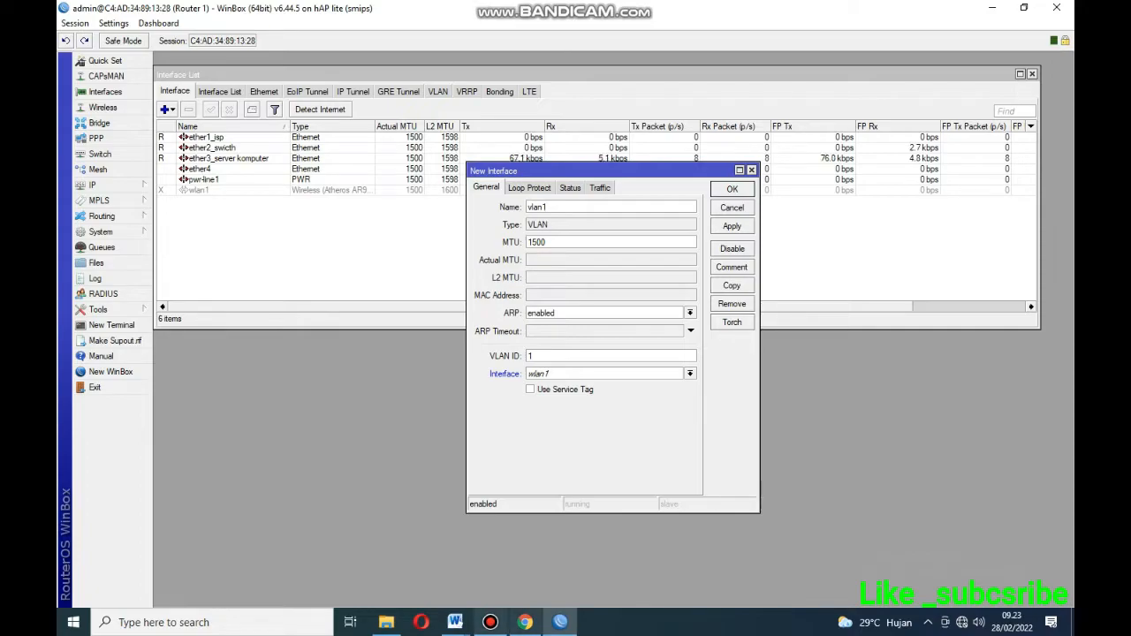
Check the VLAN 10 name and ID in the task sheet.
{"action": "mouse_move", "coordinate": [455, 622]}
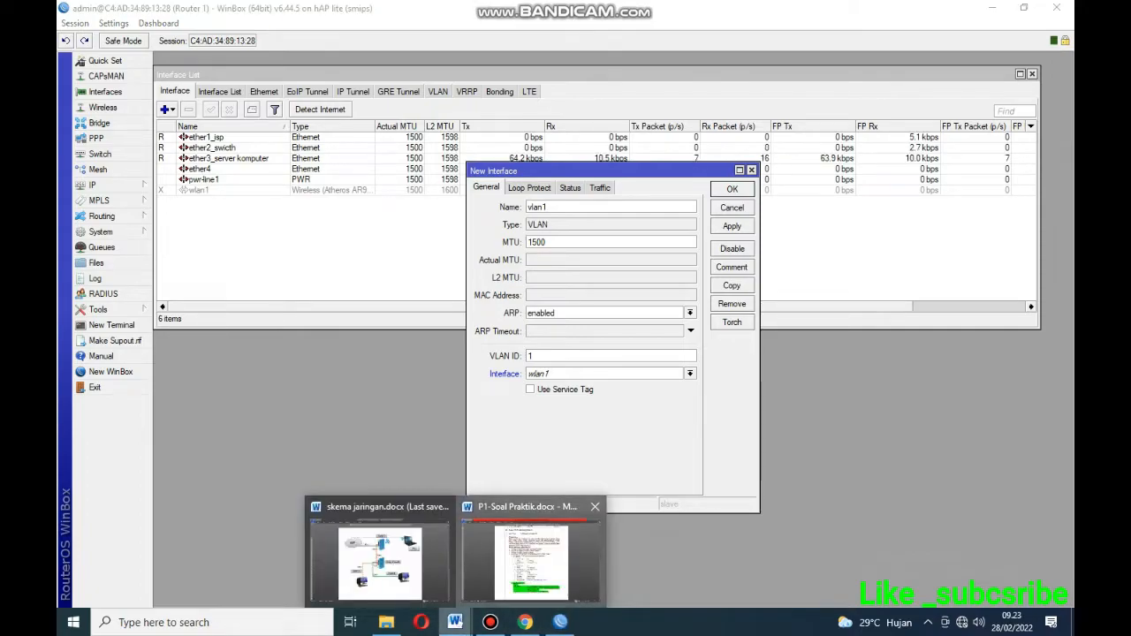
{"action": "left_click", "coordinate": [530, 552]}
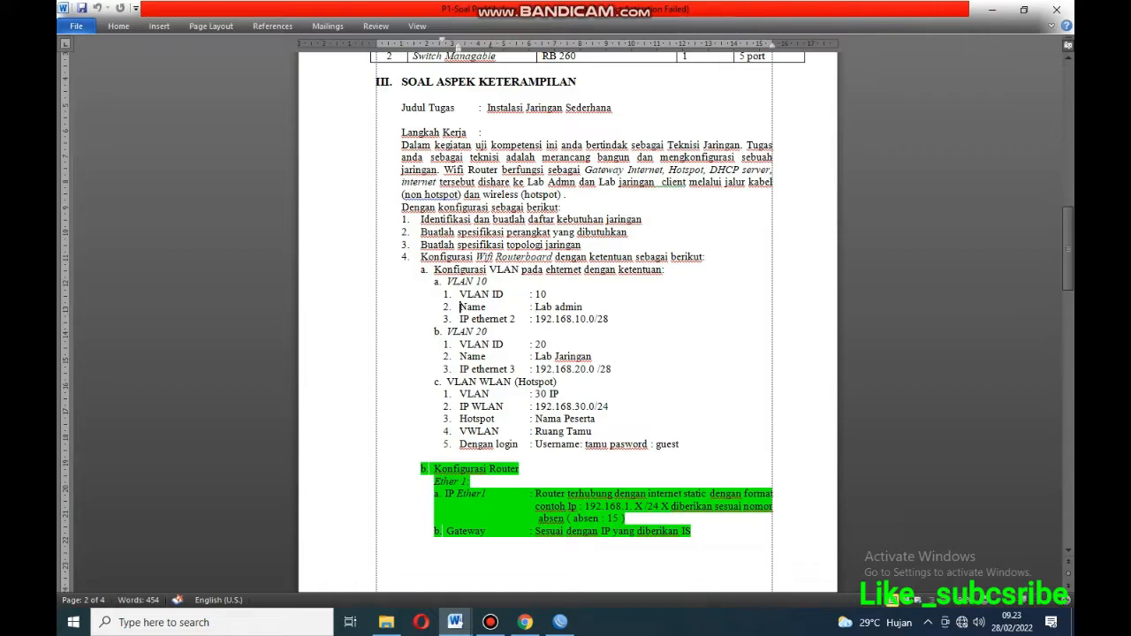
{"action": "triple_click", "coordinate": [535, 307]}
{"action": "left_click", "coordinate": [540, 294]}
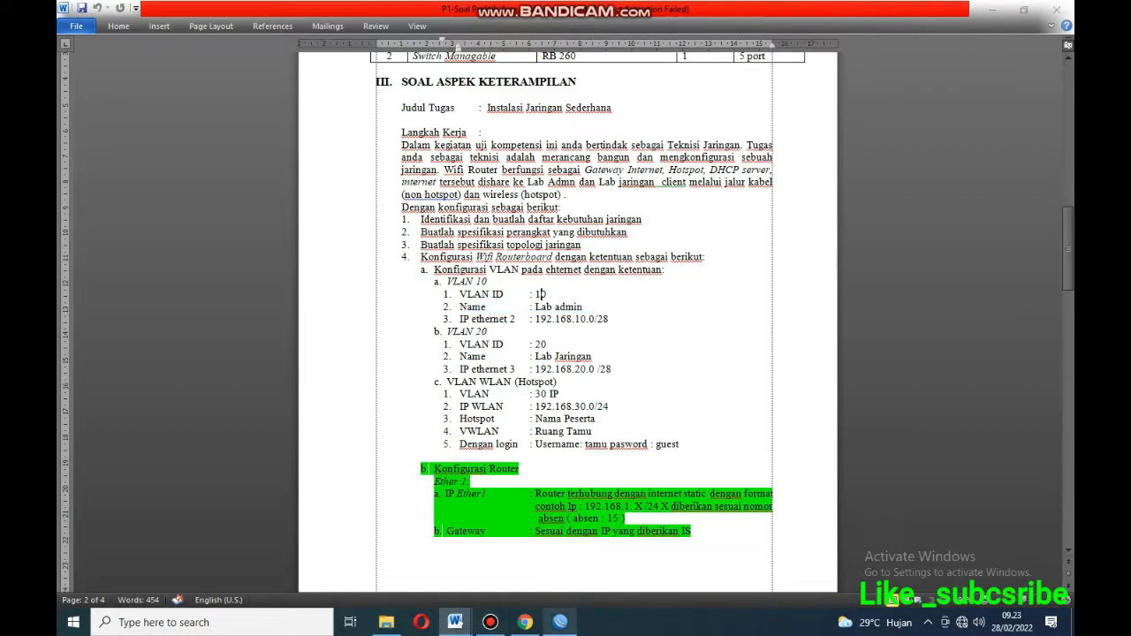
Create VLAN 'Lab. Admin' with VLAN ID 10 on ether2_swicth and apply it.
{"action": "left_click", "coordinate": [560, 622]}
{"action": "type", "text": "Lab "}
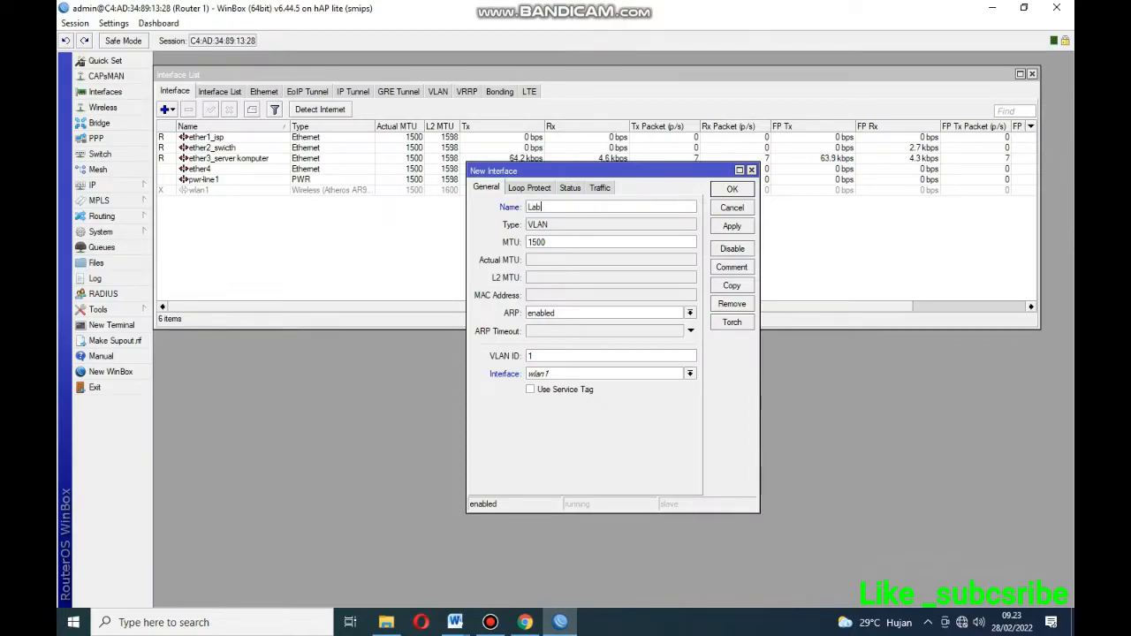
{"action": "type", "text": " Admin"}
{"action": "type", "text": "0"}
{"action": "left_click", "coordinate": [690, 373]}
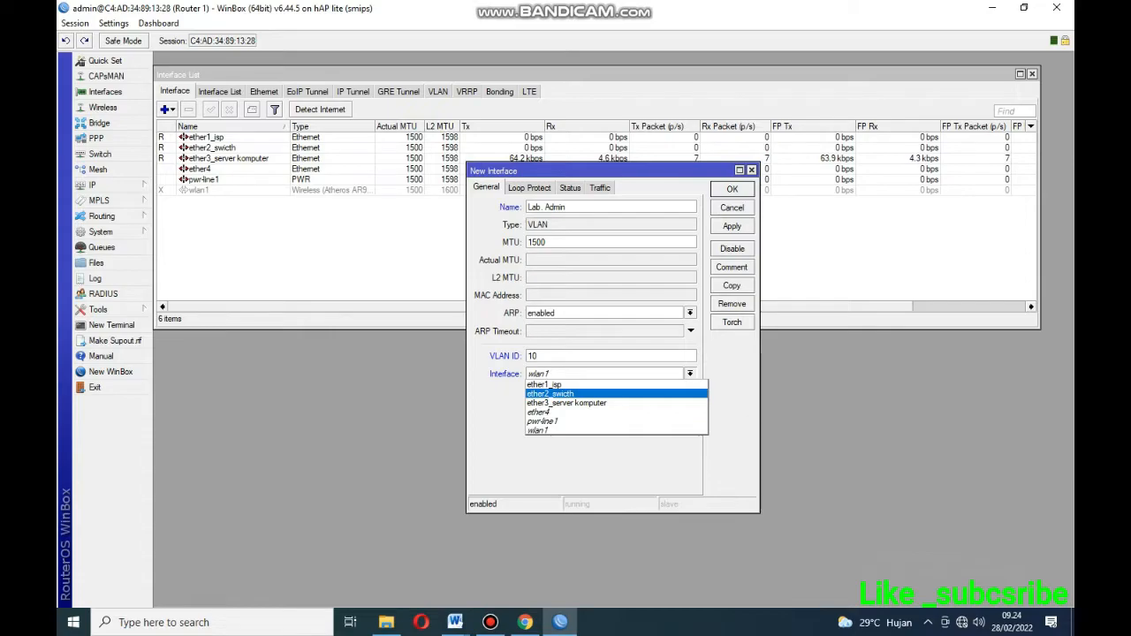
{"action": "left_click", "coordinate": [550, 394]}
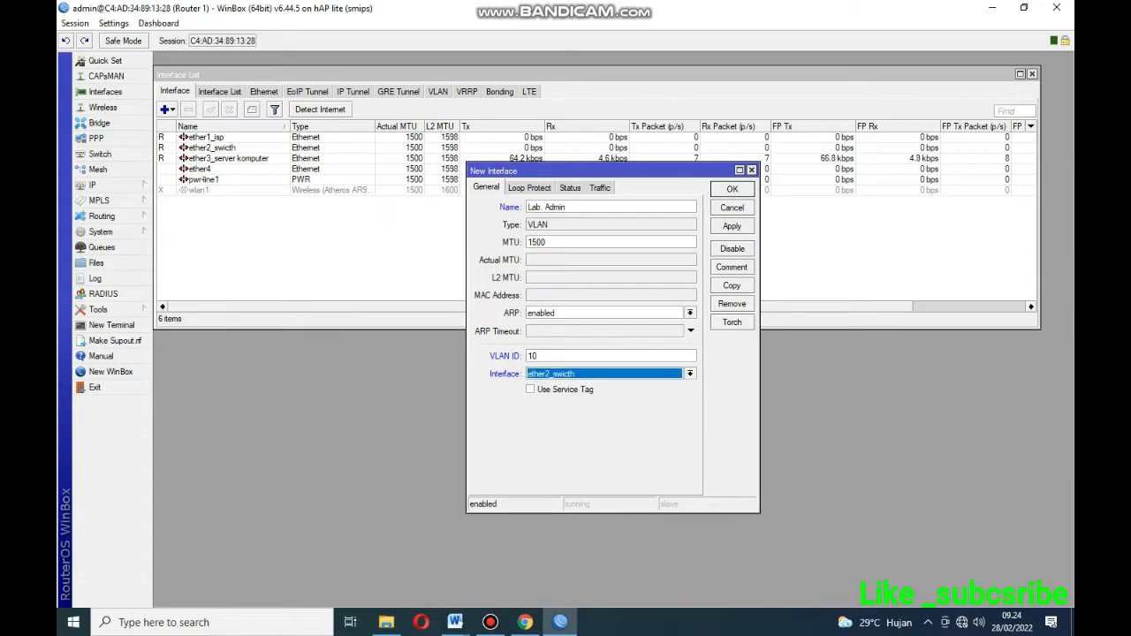
{"action": "left_click", "coordinate": [732, 226]}
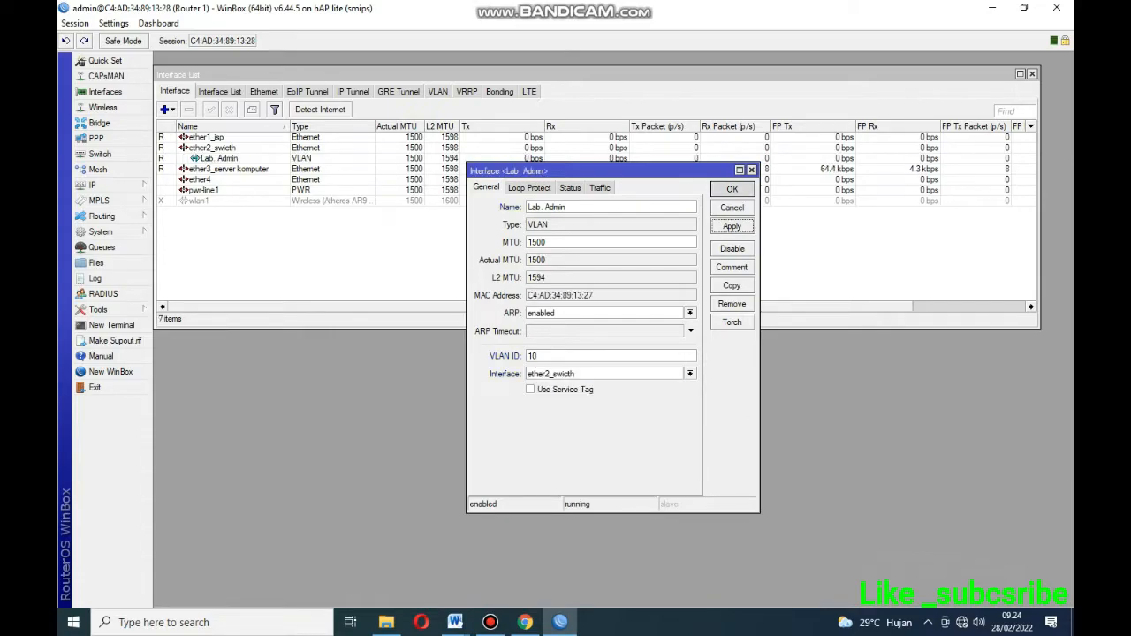
{"action": "left_click", "coordinate": [732, 189]}
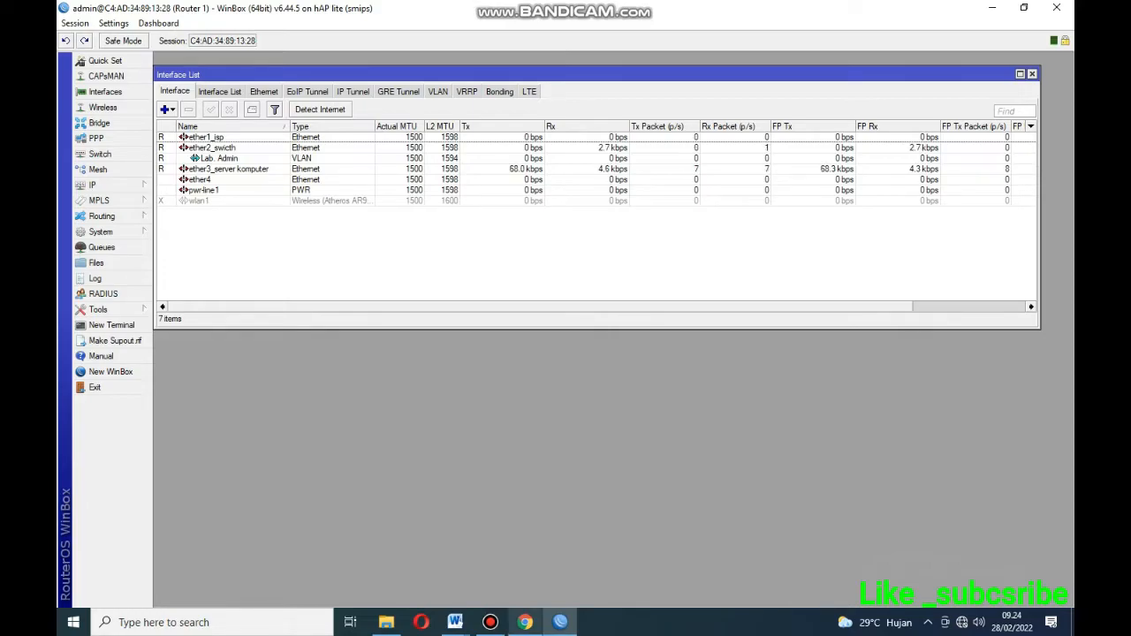
Read the VLAN 20 name from the task sheet and start a new VLAN named 'Lab. Jaringan'.
{"action": "left_click", "coordinate": [454, 621]}
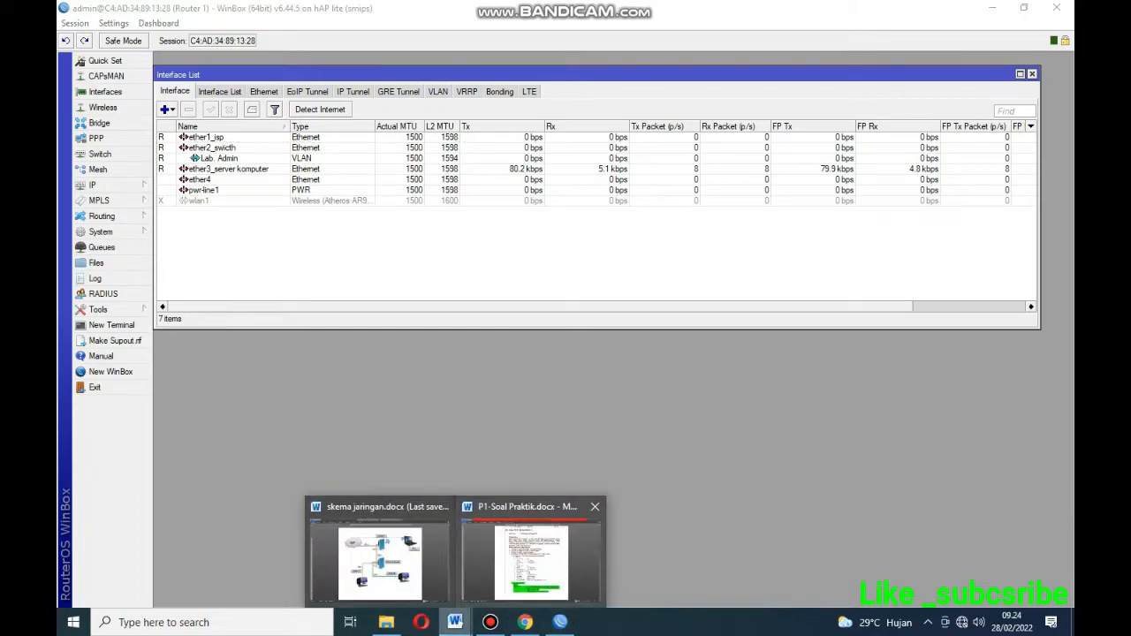
{"action": "left_click", "coordinate": [530, 557]}
{"action": "left_click_drag", "start_coordinate": [598, 356], "coordinate": [458, 356]}
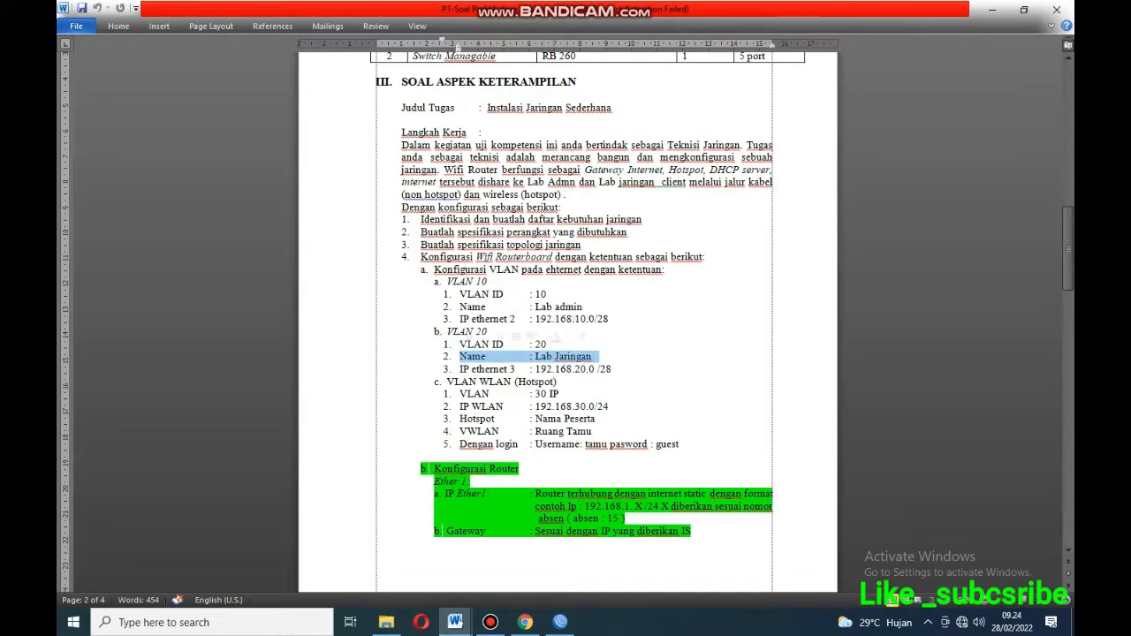
{"action": "left_click", "coordinate": [560, 622]}
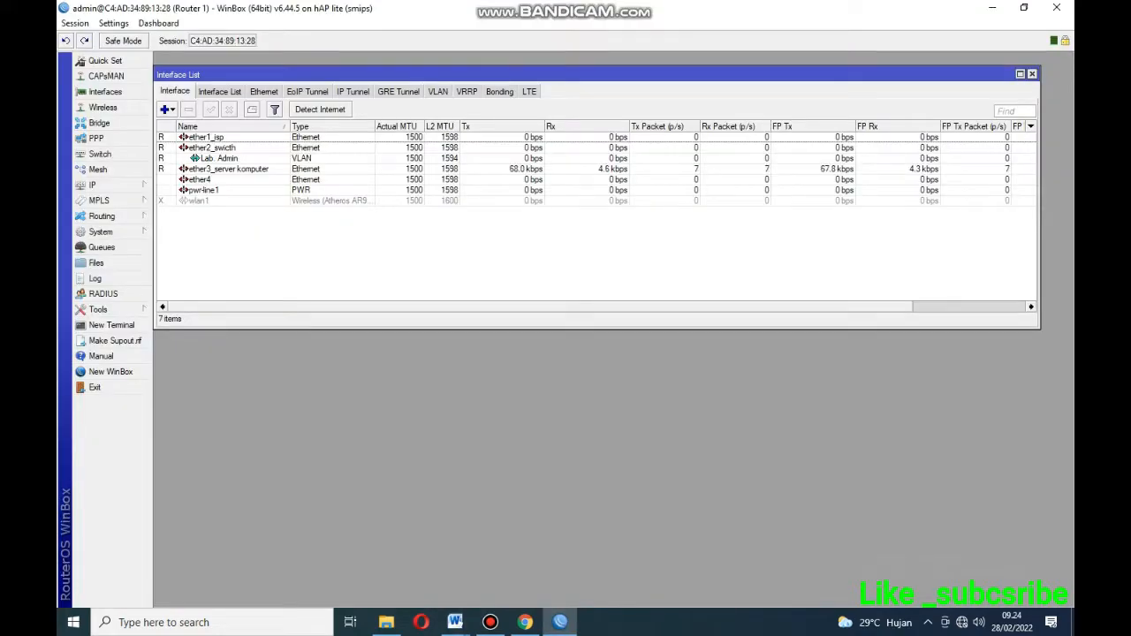
{"action": "left_click", "coordinate": [166, 108]}
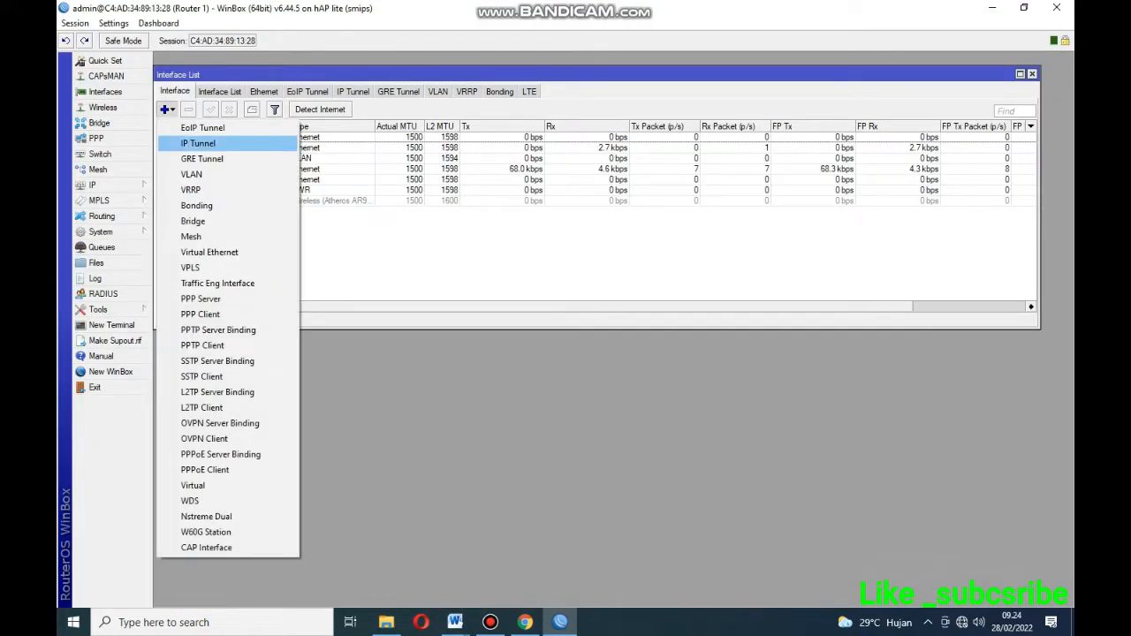
{"action": "left_click", "coordinate": [191, 174]}
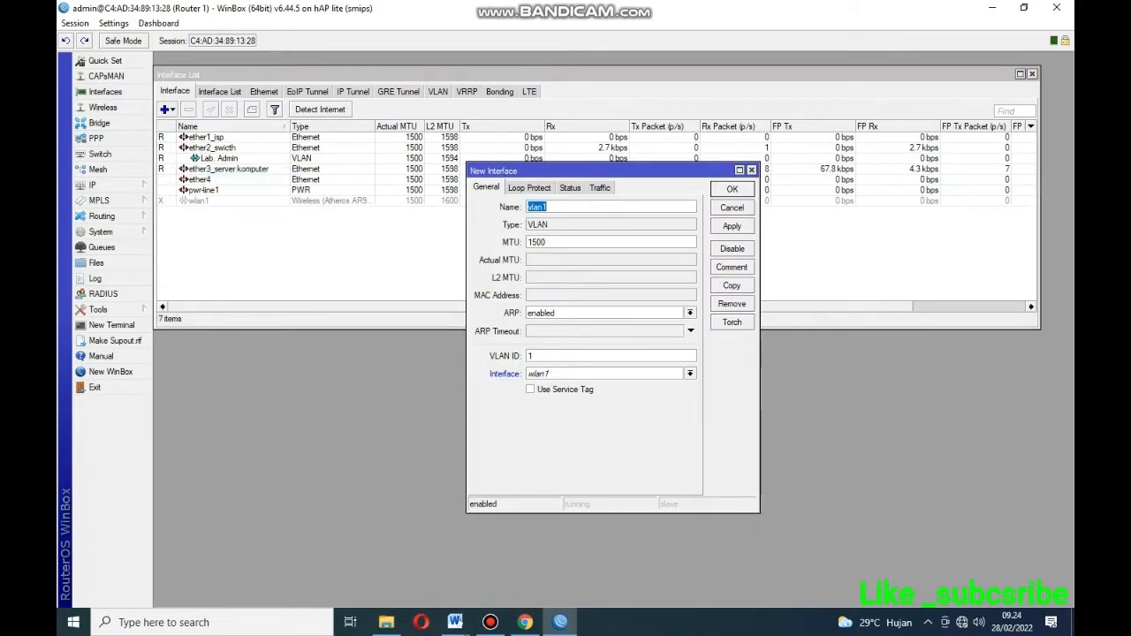
{"action": "double_click", "coordinate": [538, 206]}
{"action": "type", "text": "Lab. Jaringan"}
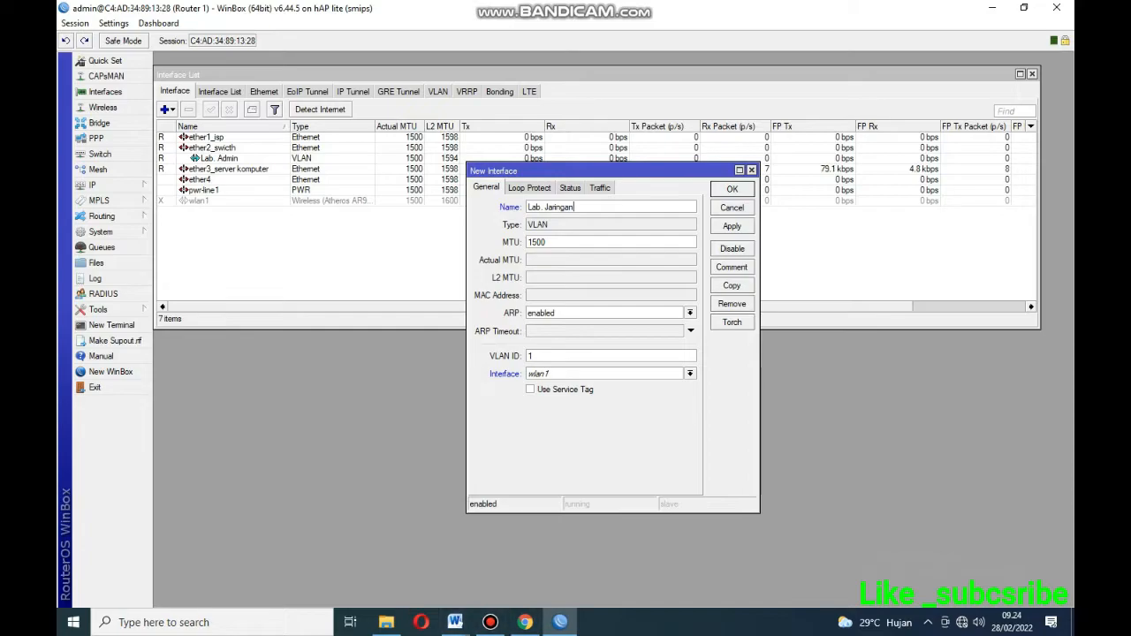
Give Lab. Jaringan VLAN ID 20 on ether2_swicth and apply it.
{"action": "mouse_move", "coordinate": [455, 622]}
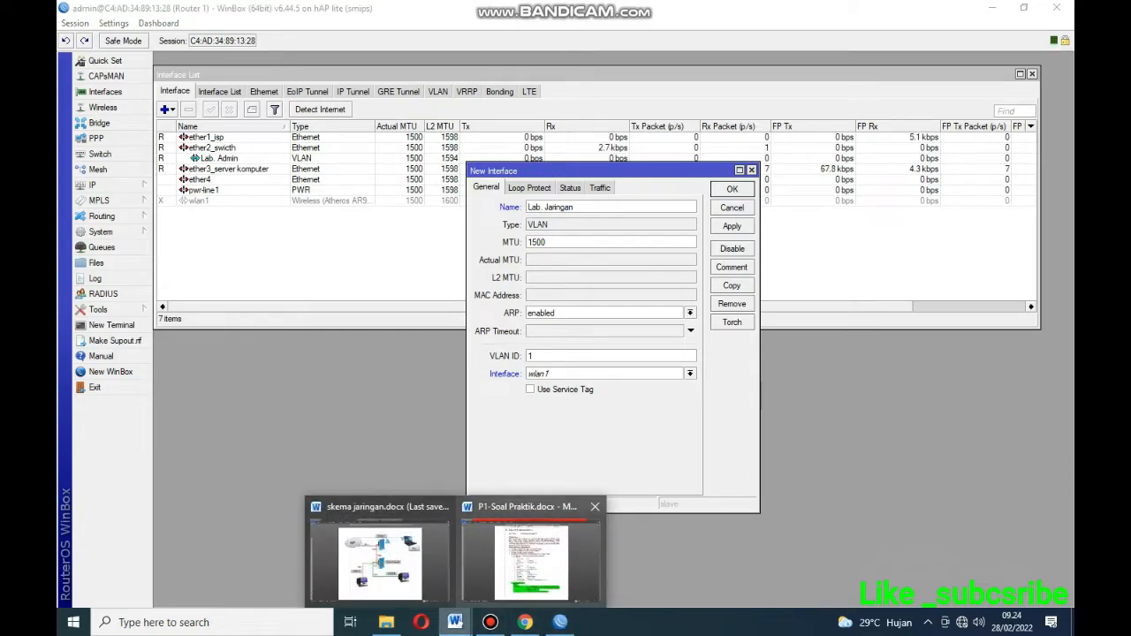
{"action": "left_click", "coordinate": [530, 548]}
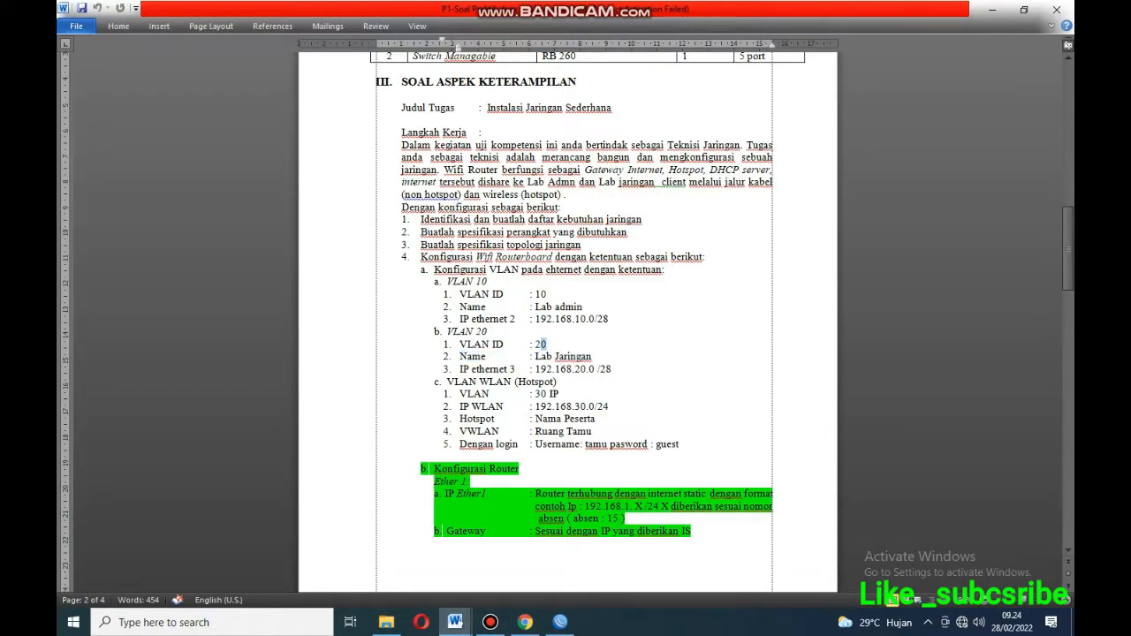
{"action": "triple_click", "coordinate": [546, 344]}
{"action": "left_click", "coordinate": [560, 622]}
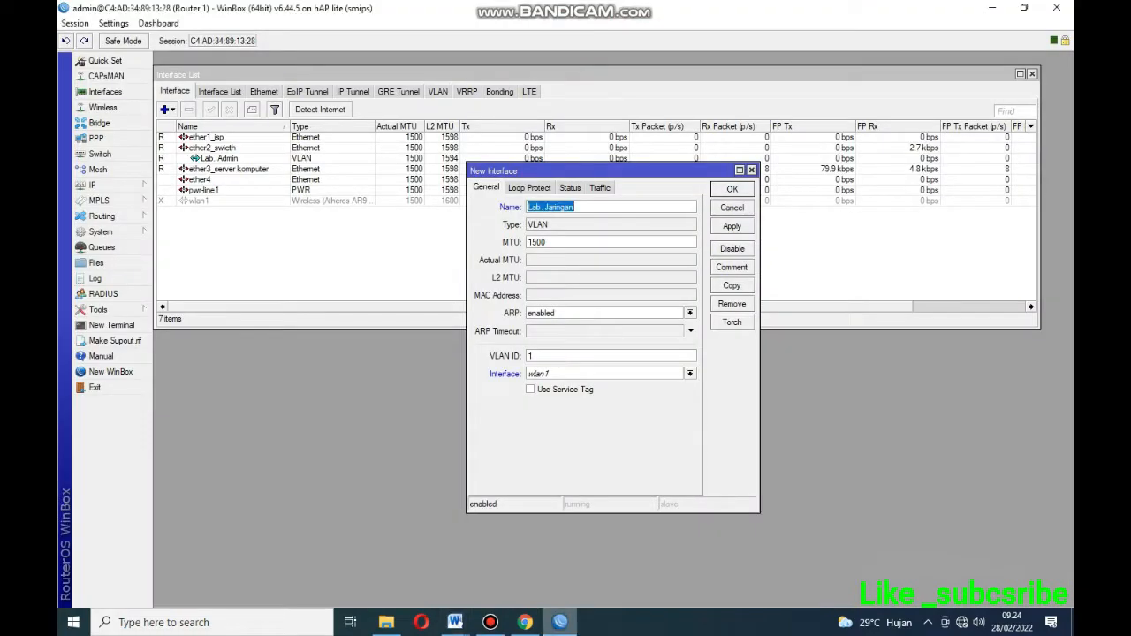
{"action": "double_click", "coordinate": [530, 356]}
{"action": "type", "text": "20"}
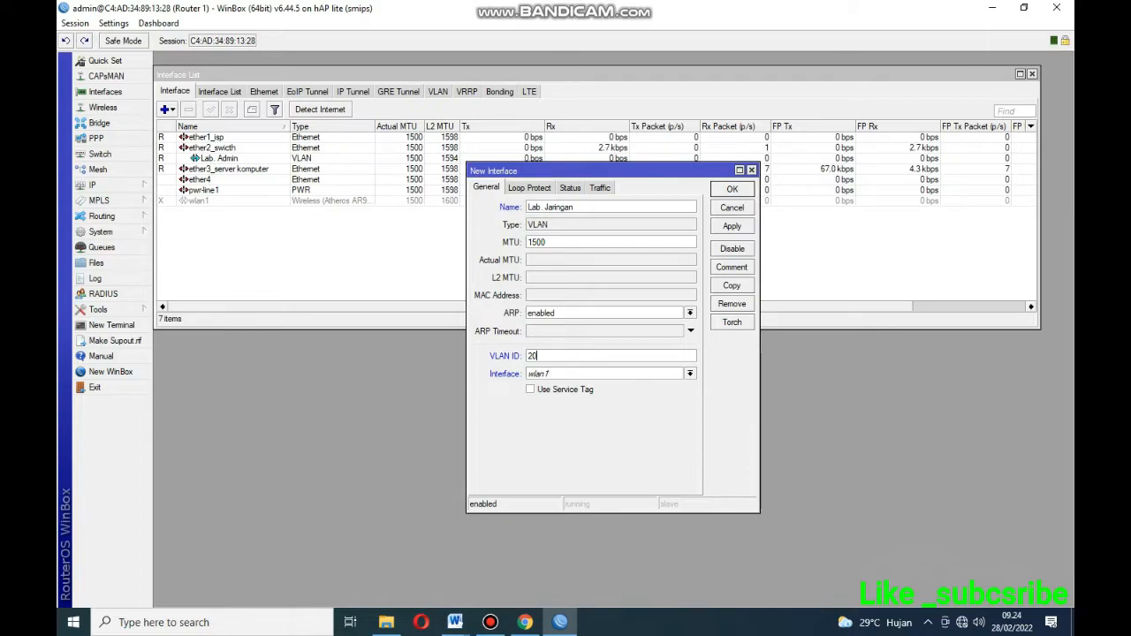
{"action": "left_click", "coordinate": [690, 373]}
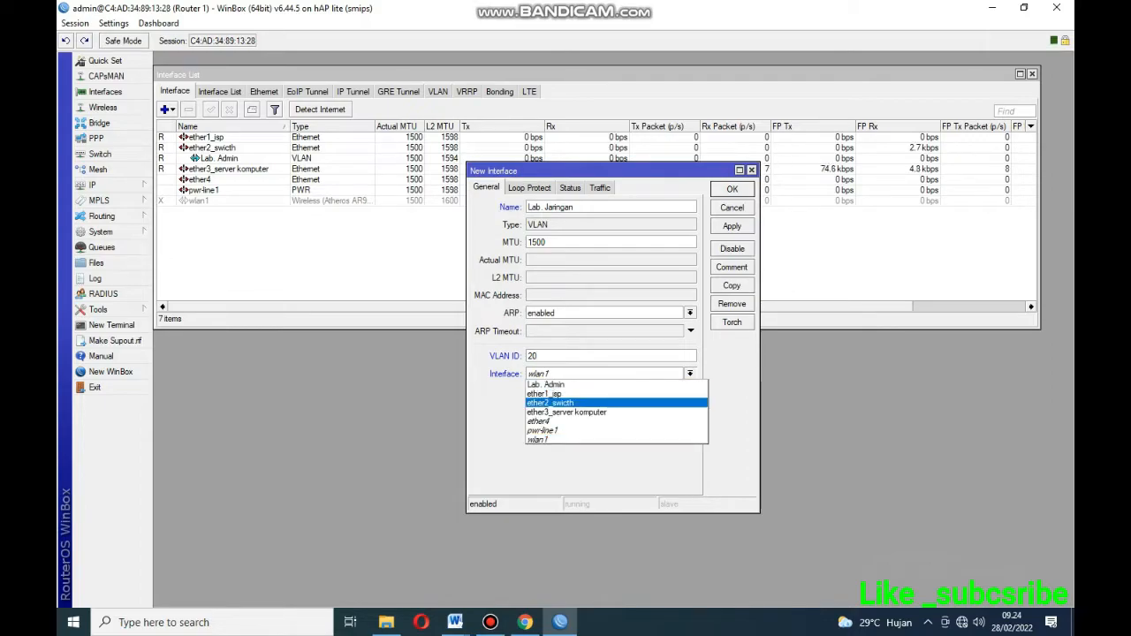
{"action": "left_click", "coordinate": [565, 403]}
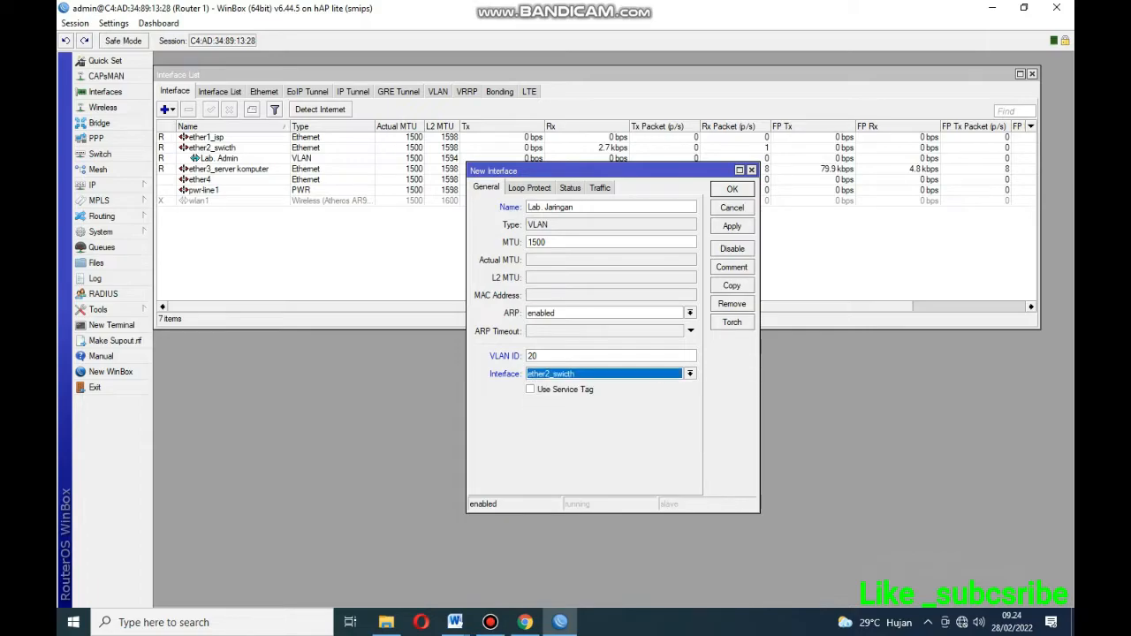
{"action": "left_click", "coordinate": [731, 227]}
{"action": "left_click", "coordinate": [731, 189]}
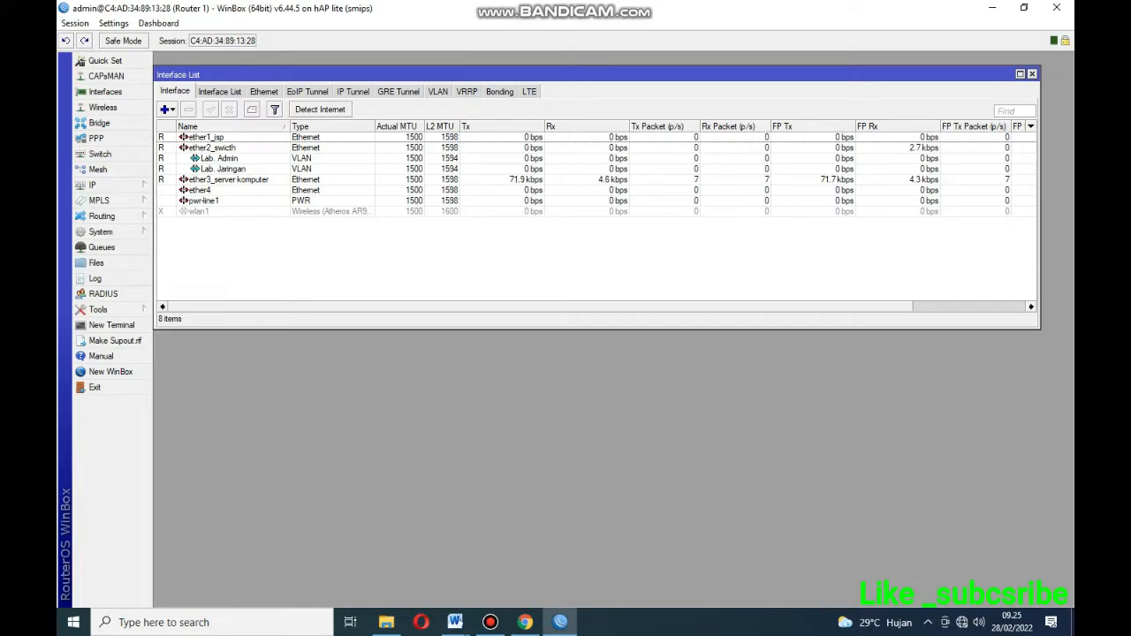
{"action": "left_click", "coordinate": [222, 168]}
{"action": "left_click", "coordinate": [219, 158]}
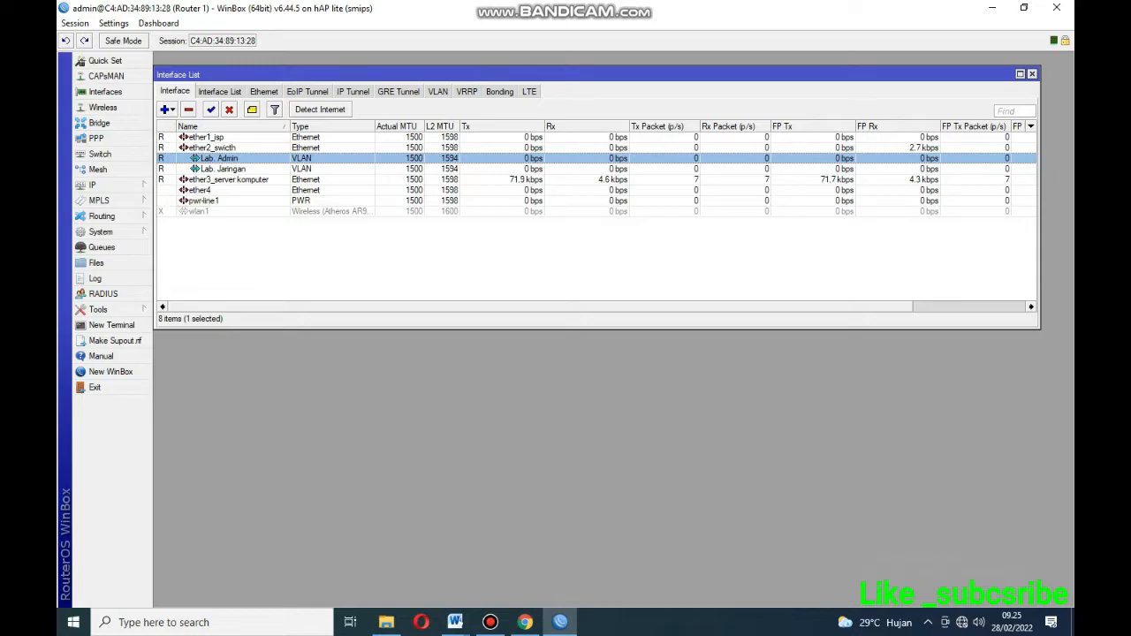
{"action": "left_click", "coordinate": [216, 180]}
{"action": "left_click", "coordinate": [217, 168]}
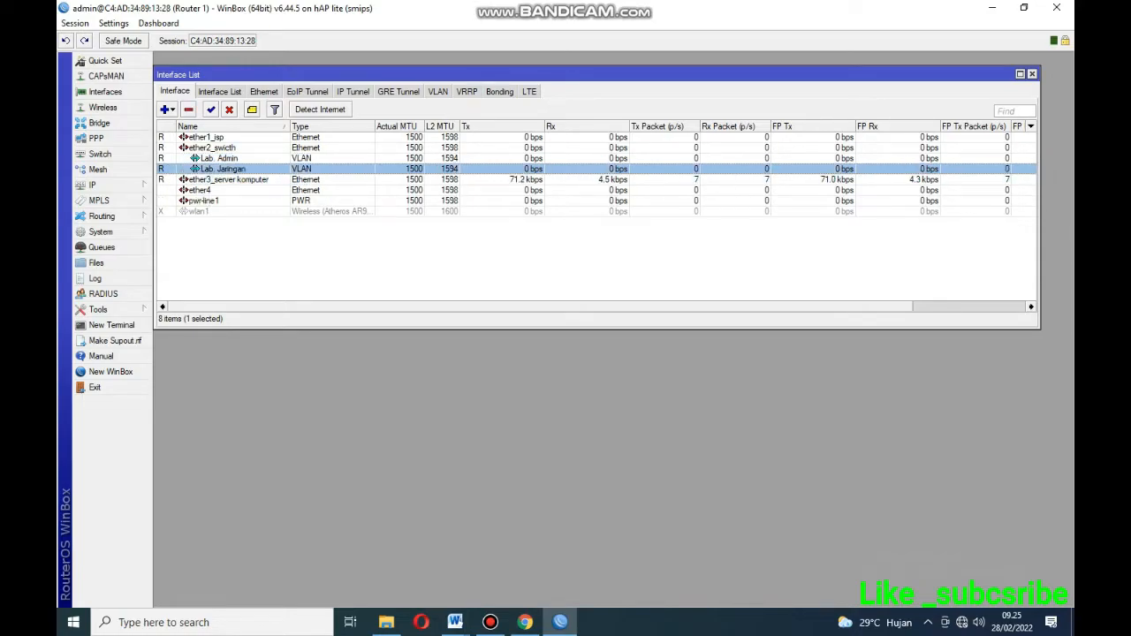
{"action": "left_click", "coordinate": [216, 158]}
{"action": "left_click", "coordinate": [214, 147]}
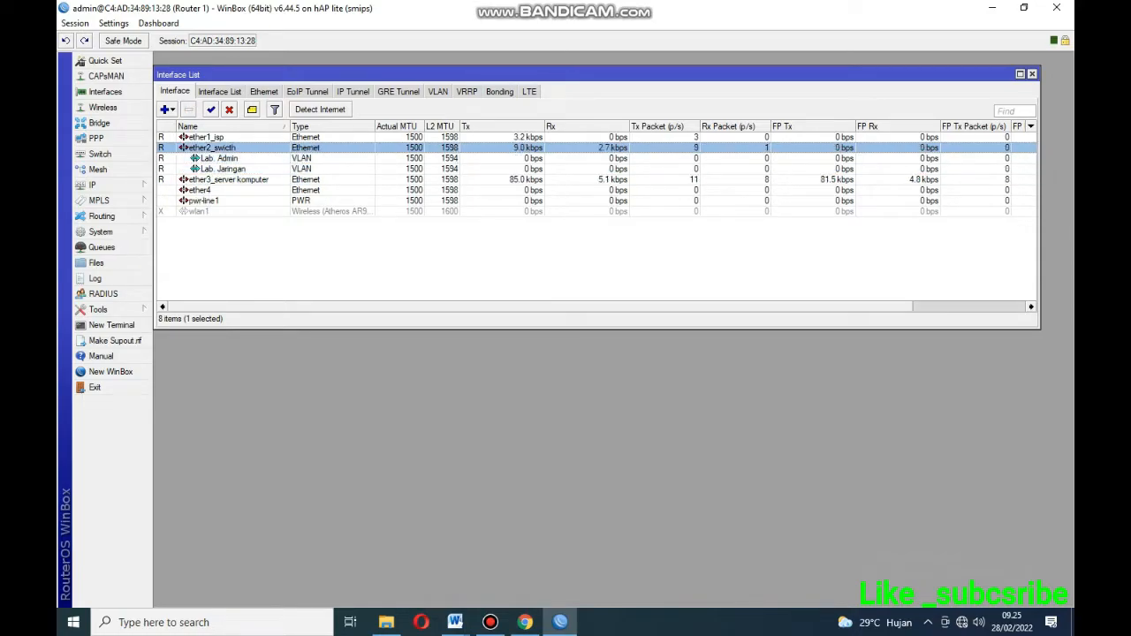
{"action": "left_click", "coordinate": [97, 169]}
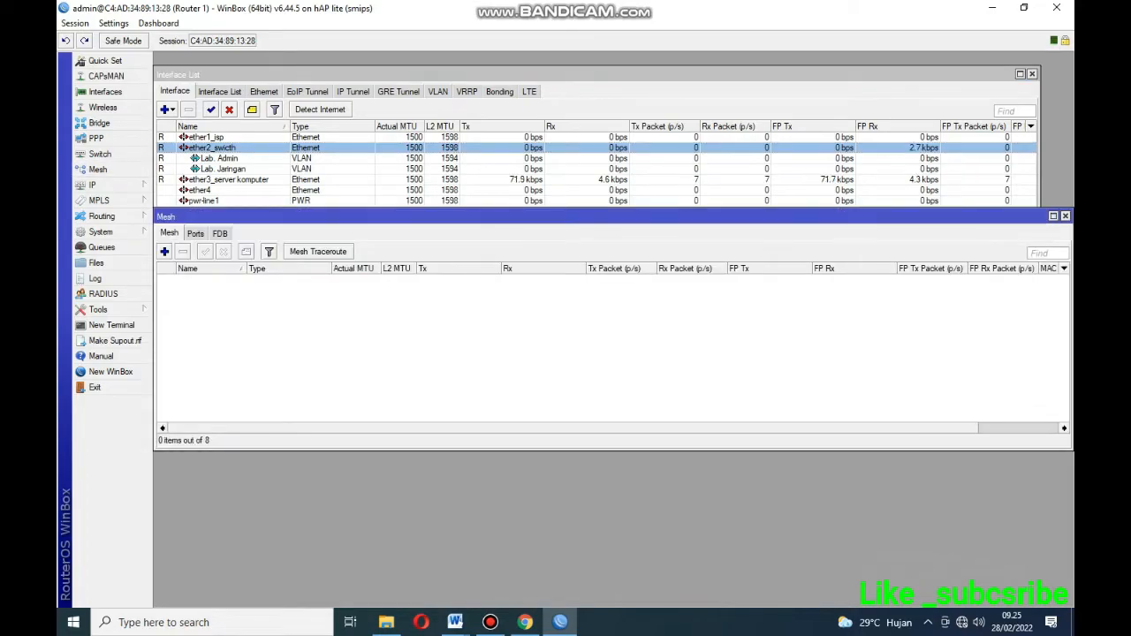
{"action": "left_click", "coordinate": [1064, 216]}
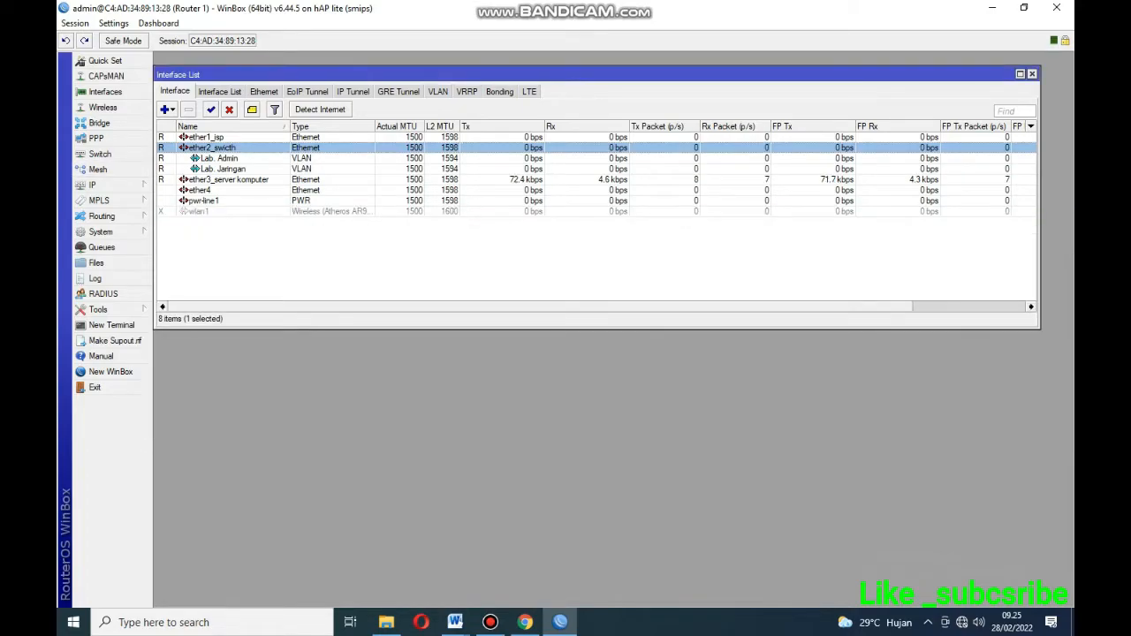
{"action": "left_click", "coordinate": [212, 190]}
{"action": "left_click", "coordinate": [212, 200]}
{"action": "left_click", "coordinate": [219, 158]}
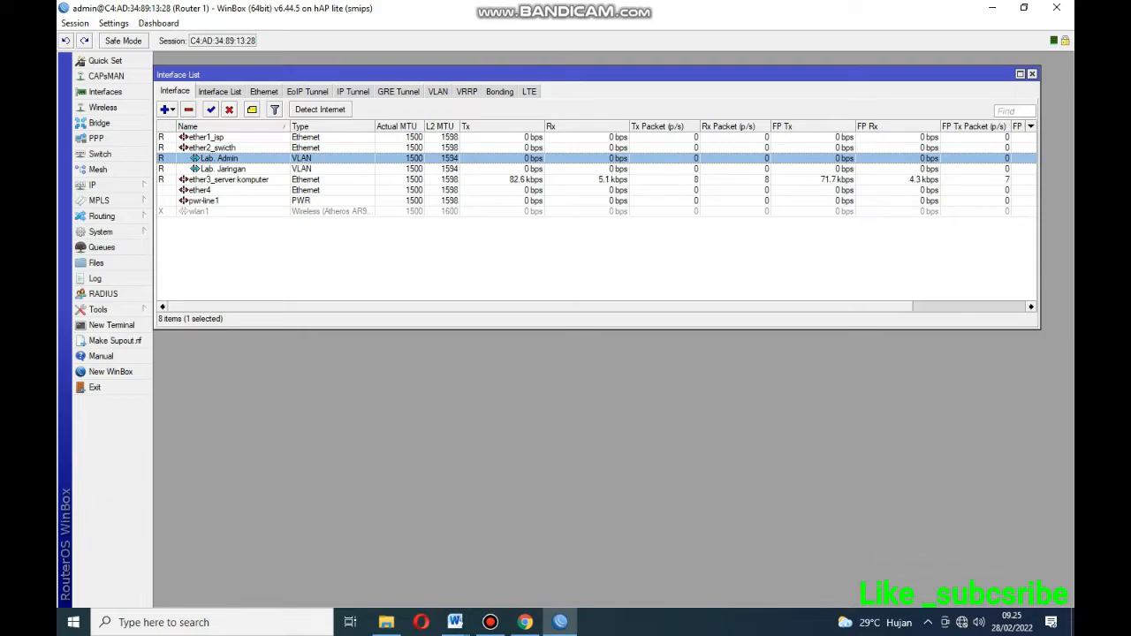
{"action": "left_click_drag", "start_coordinate": [397, 74], "coordinate": [416, 60]}
Start a new entry in the router's IP Address List, then bring the task sheet forward.
{"action": "left_click_drag", "start_coordinate": [530, 314], "coordinate": [530, 240]}
{"action": "left_click", "coordinate": [92, 185]}
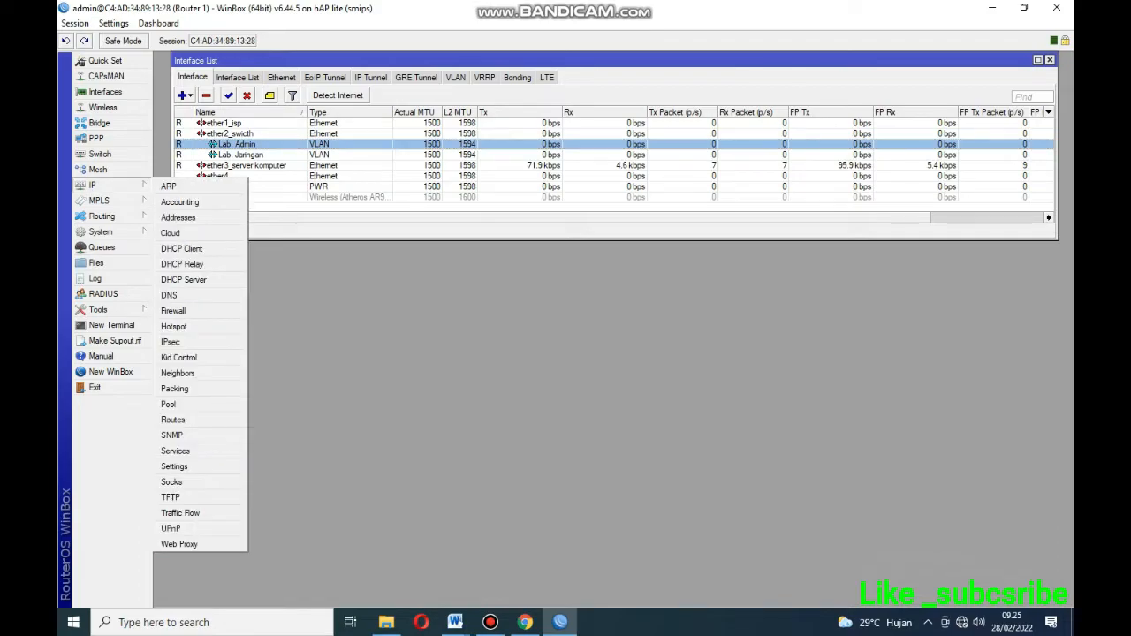
{"action": "left_click", "coordinate": [178, 217]}
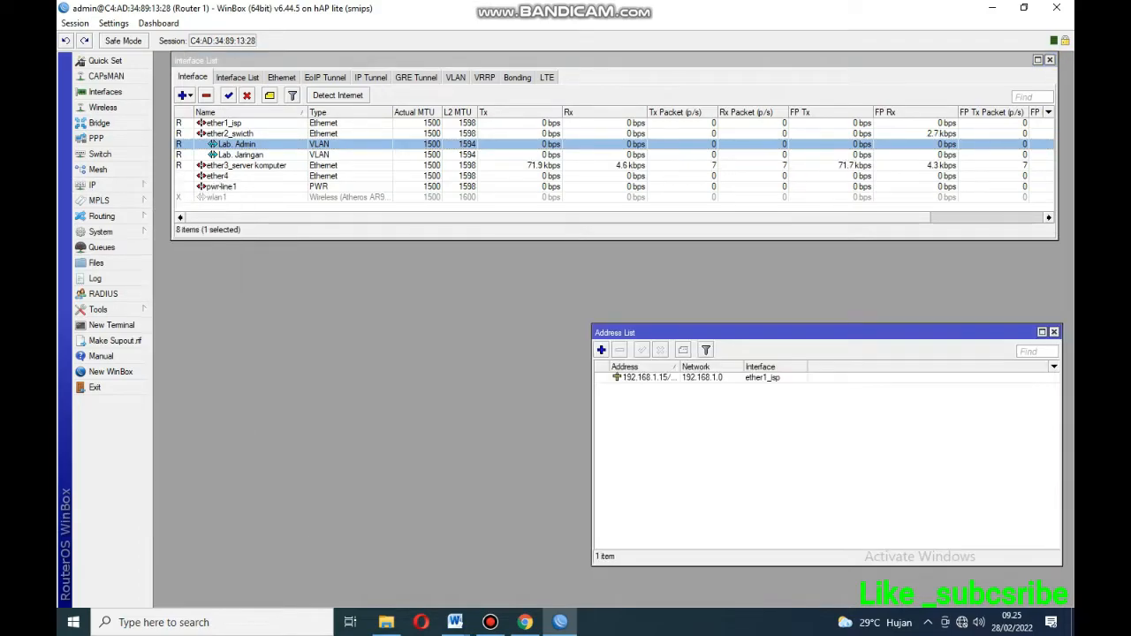
{"action": "left_click_drag", "start_coordinate": [672, 332], "coordinate": [316, 289]}
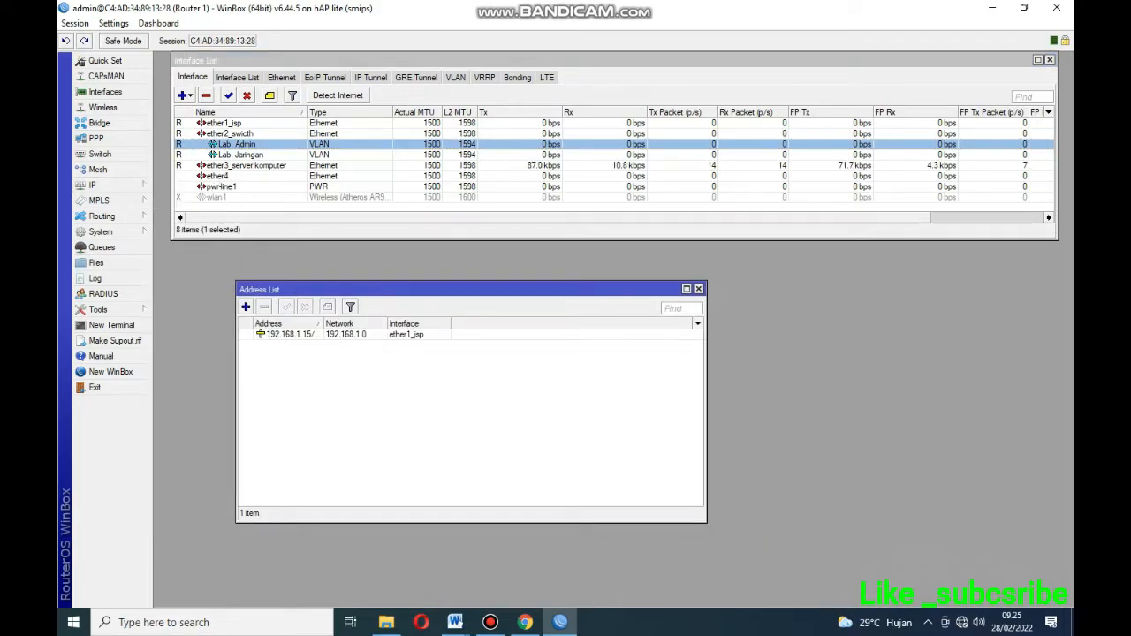
{"action": "left_click", "coordinate": [246, 306]}
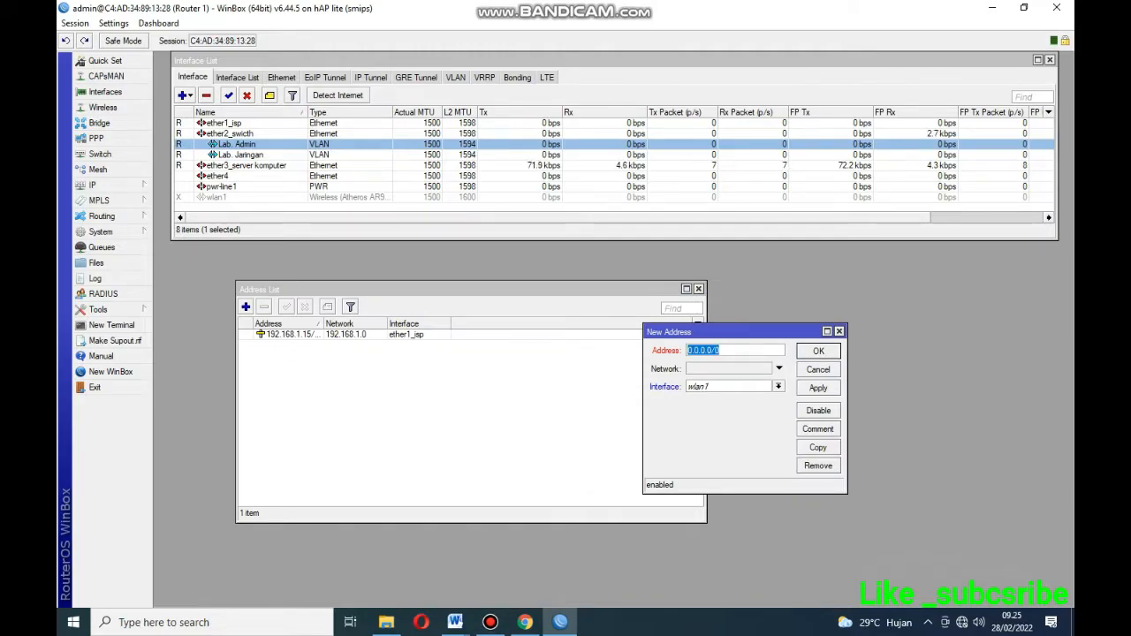
{"action": "mouse_move", "coordinate": [455, 621]}
{"action": "left_click", "coordinate": [536, 556]}
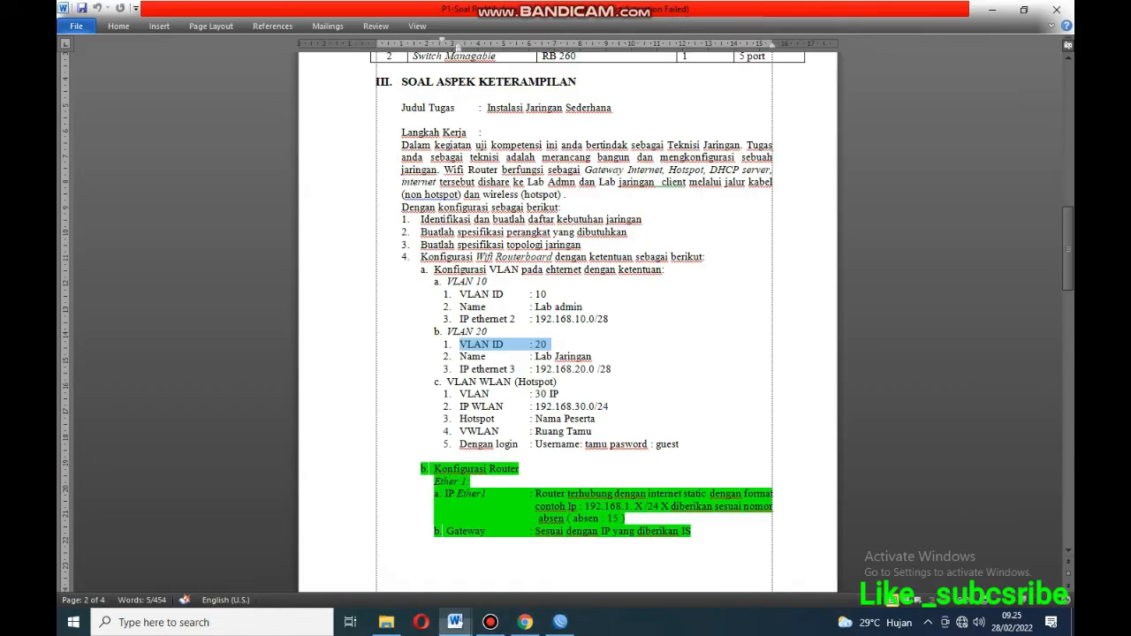
Look up the VLAN 10 ether2 address 192.168.10.0/28 in the task sheet.
{"action": "left_click", "coordinate": [536, 306]}
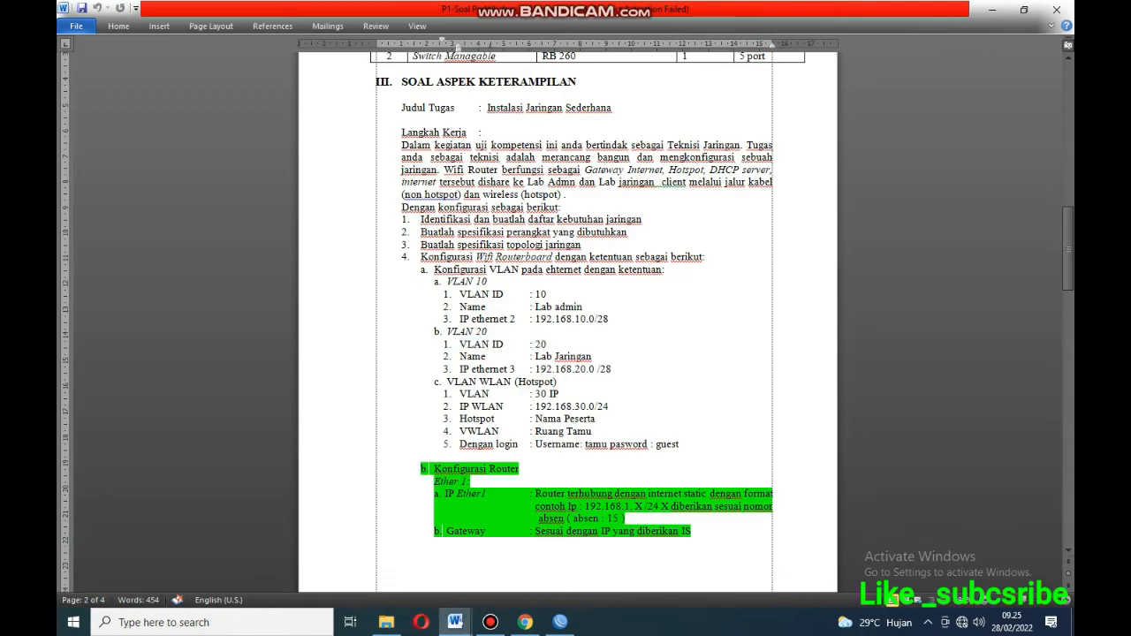
{"action": "left_click_drag", "start_coordinate": [609, 319], "coordinate": [534, 319]}
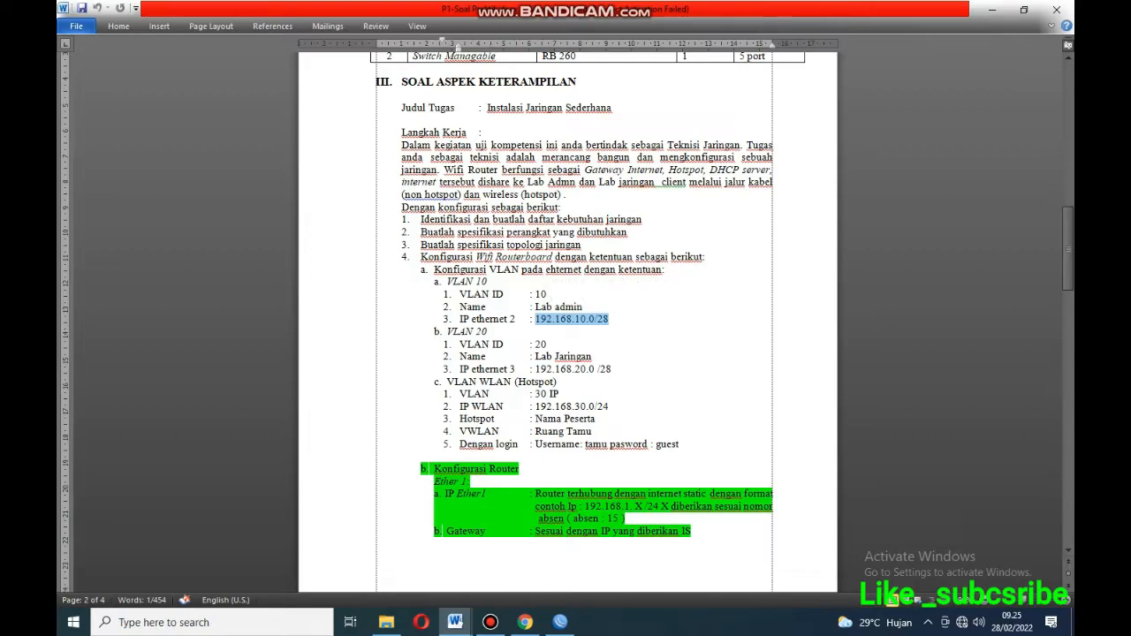
{"action": "left_click", "coordinate": [594, 319]}
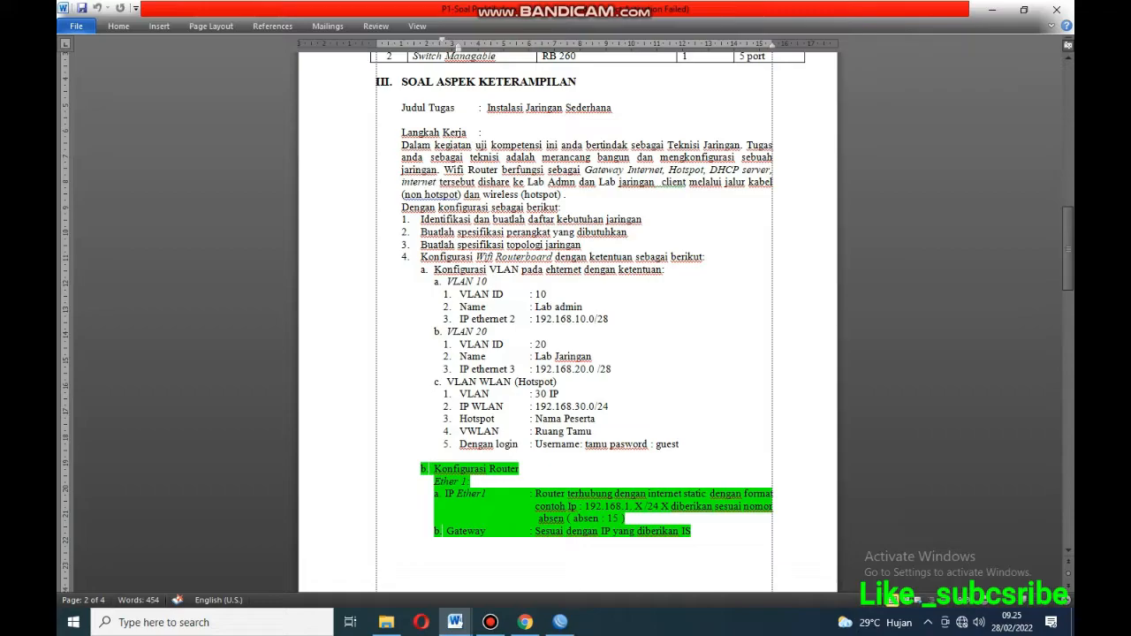
Assign 192.168.10.1/28 to the Lab. Admin interface and apply it.
{"action": "left_click", "coordinate": [560, 621]}
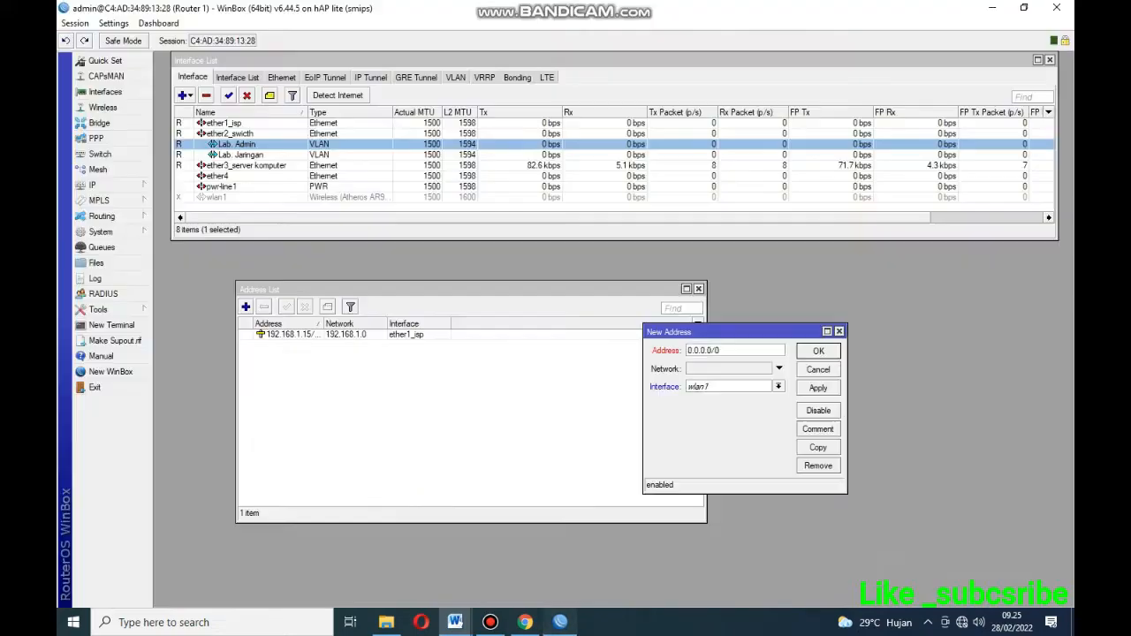
{"action": "type", "text": "192"}
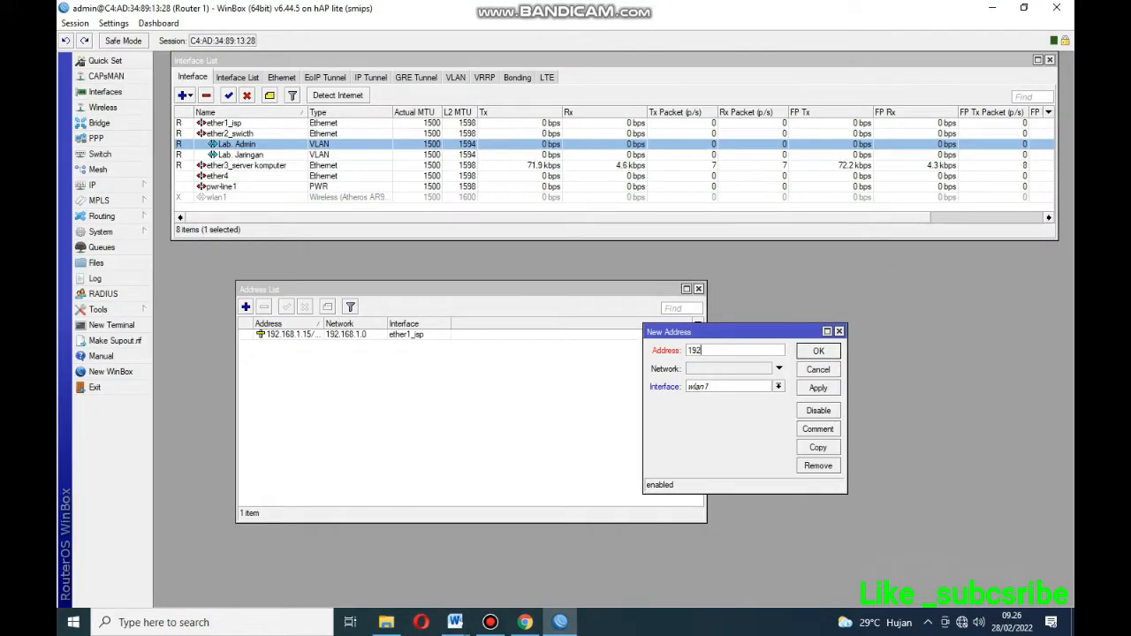
{"action": "type", "text": ".168.10"}
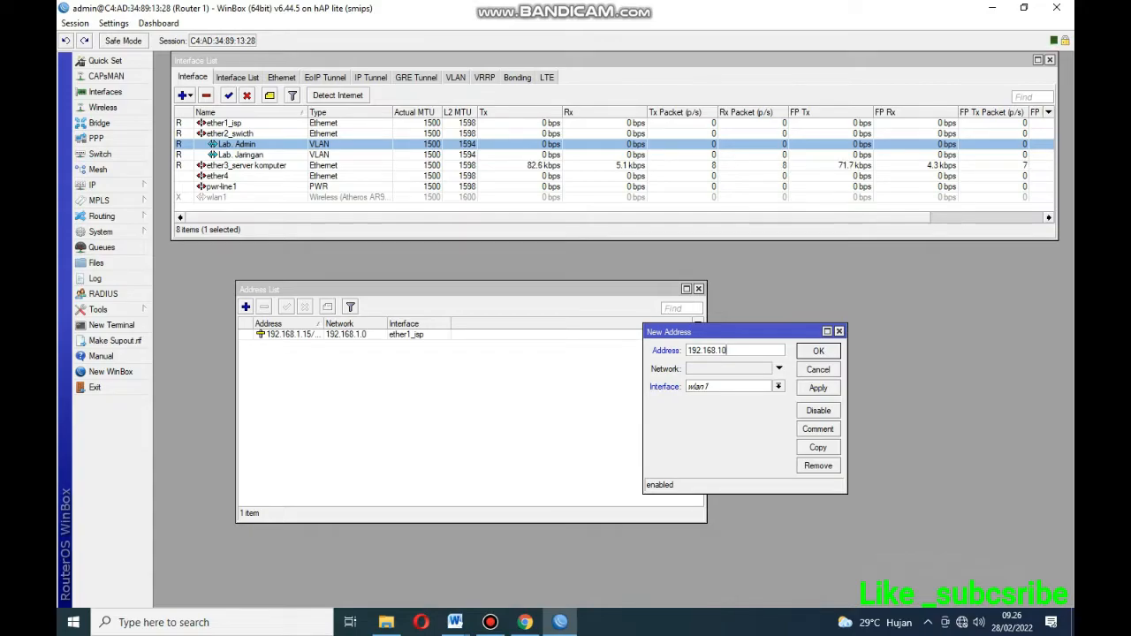
{"action": "type", "text": ".1/28"}
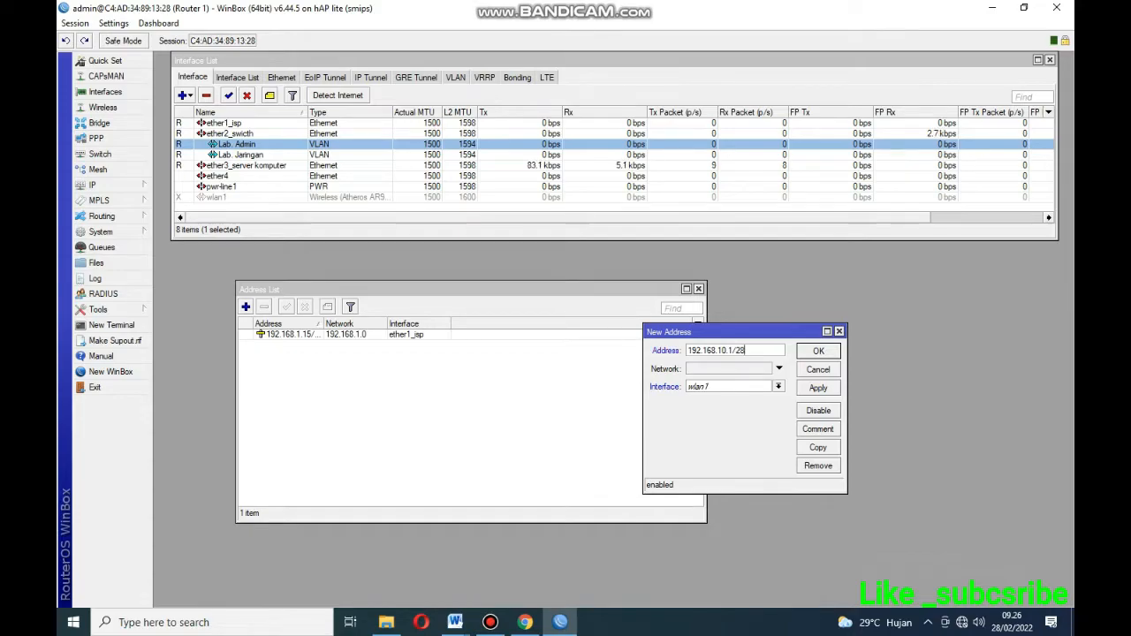
{"action": "left_click", "coordinate": [778, 386]}
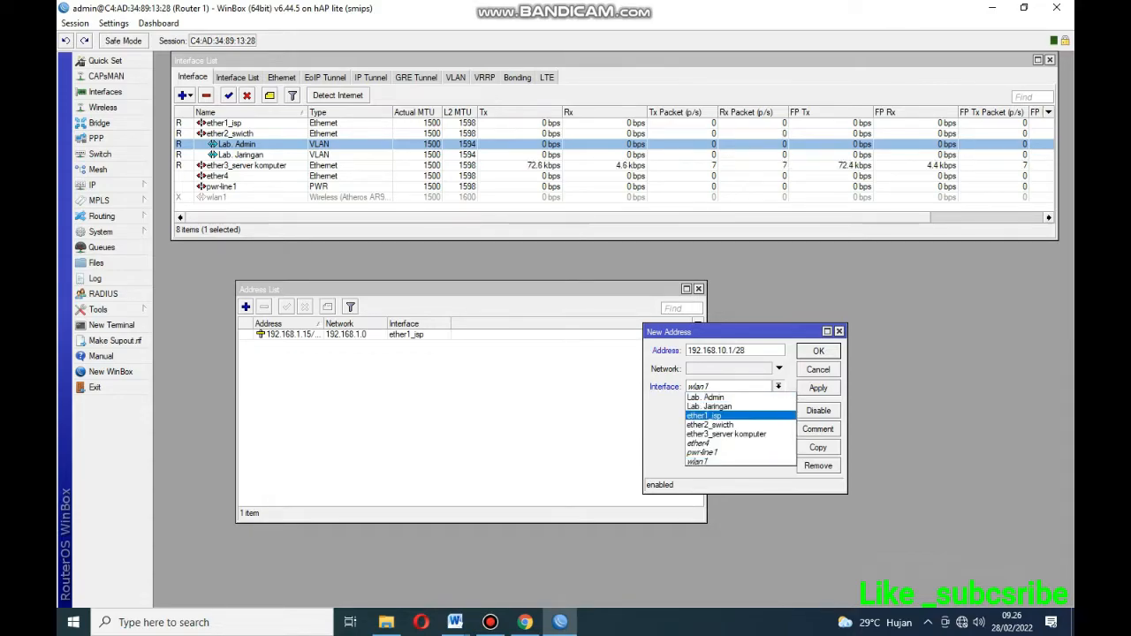
{"action": "key", "text": "Up"}
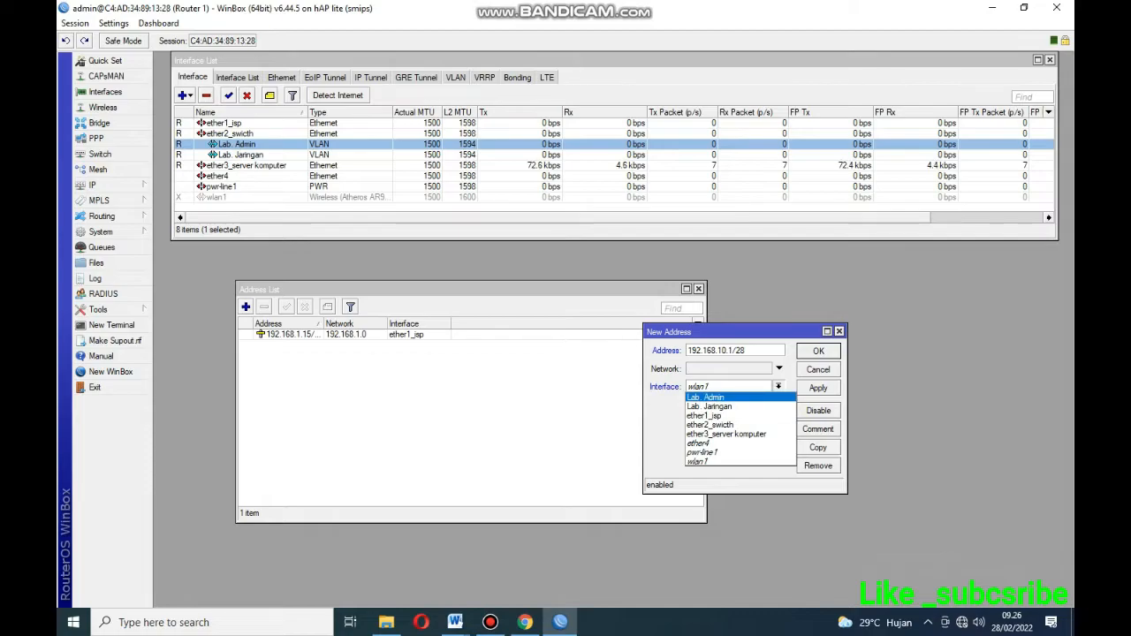
{"action": "key", "text": "Return"}
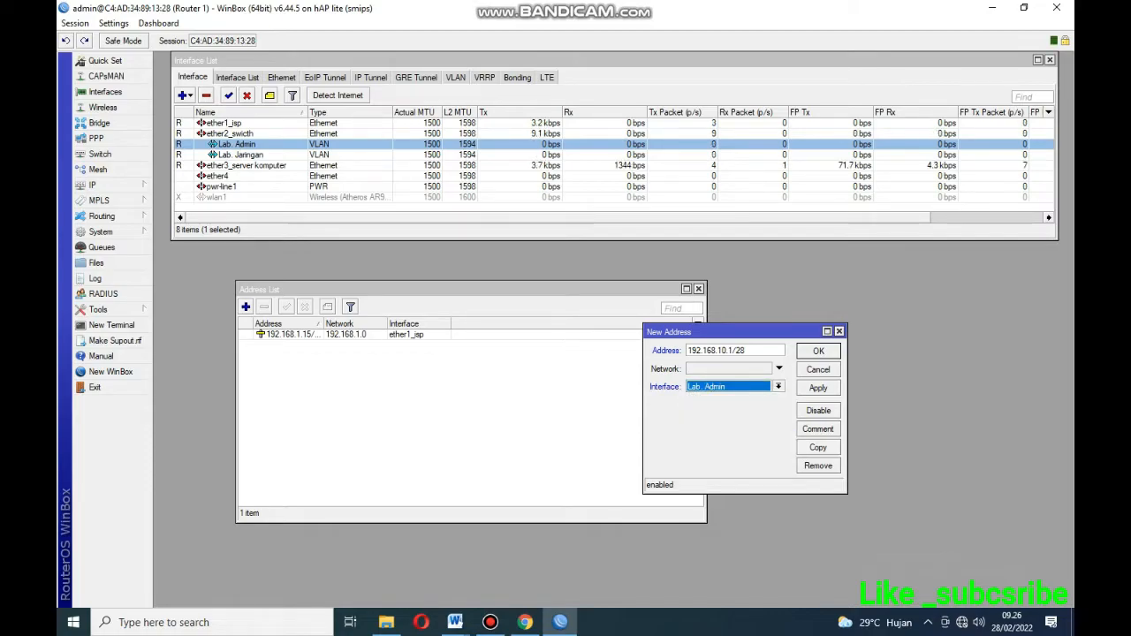
{"action": "left_click", "coordinate": [818, 388]}
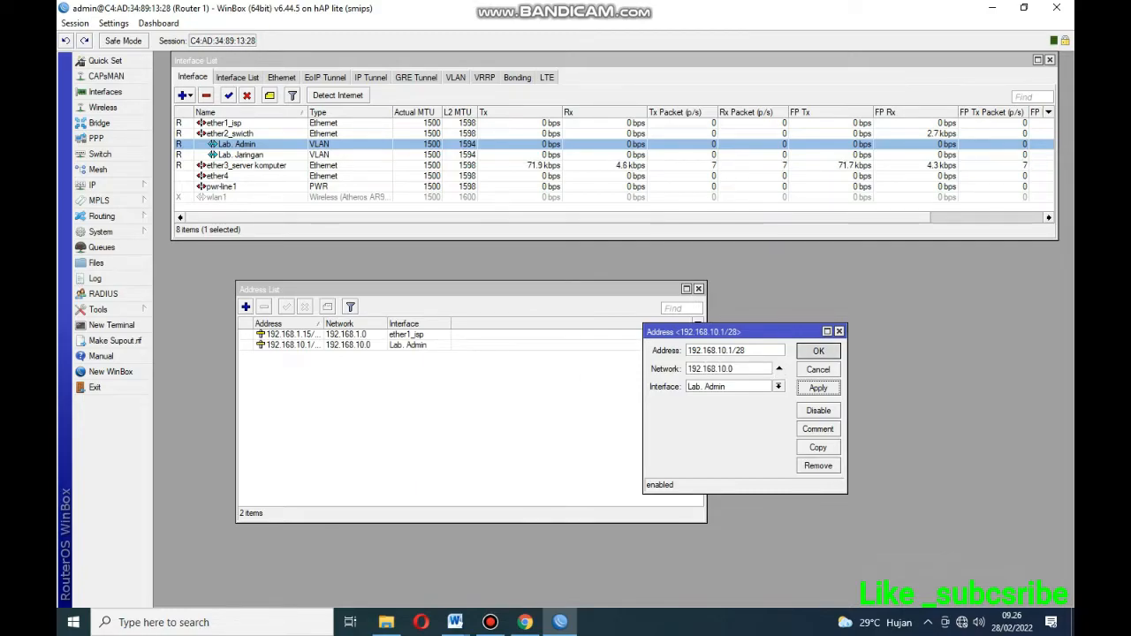
{"action": "left_click", "coordinate": [818, 350]}
{"action": "left_click", "coordinate": [246, 306]}
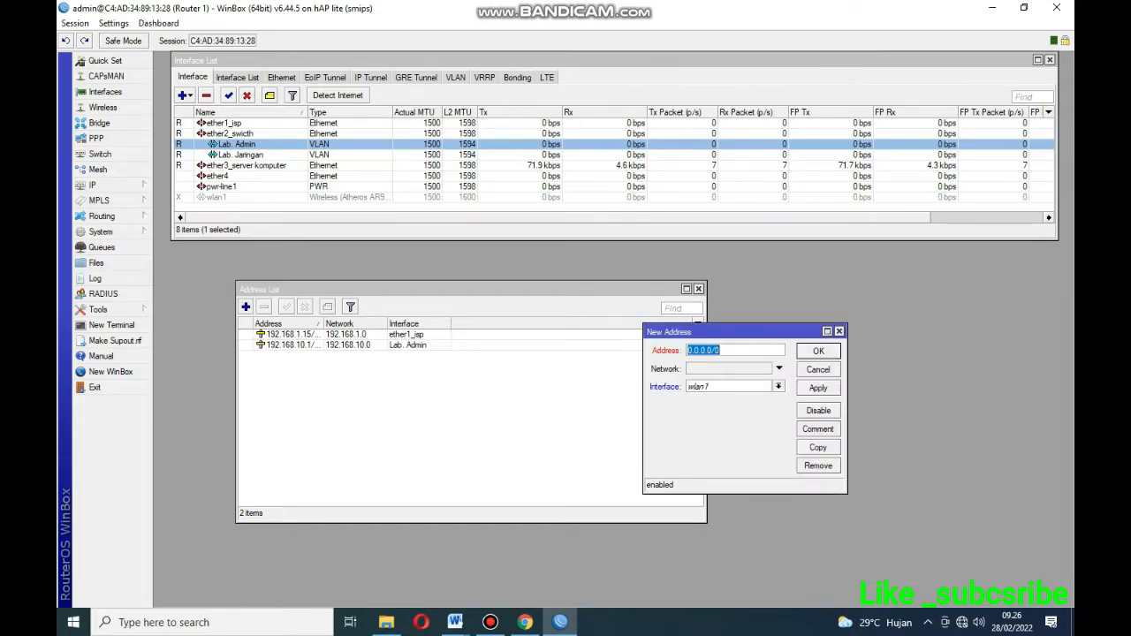
Add 192.168.20.1/28 on Lab. Jaringan and widen the Address column to show full addresses.
{"action": "type", "text": "192.168.1"}
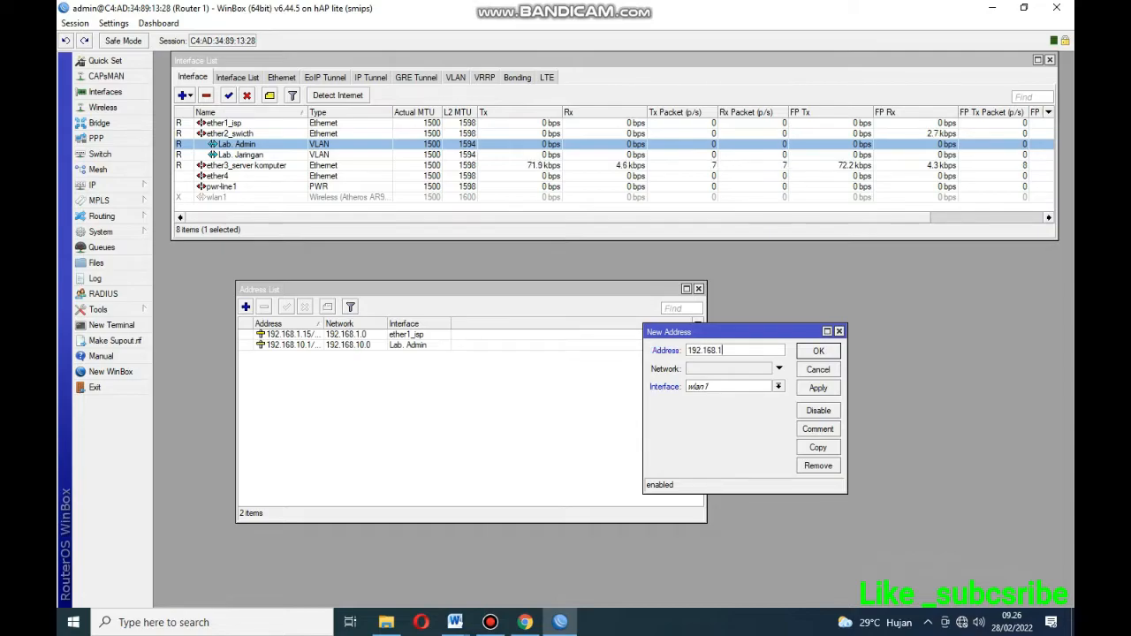
{"action": "key", "text": "BackSpace"}
{"action": "type", "text": "20.1/28"}
{"action": "left_click_drag", "start_coordinate": [718, 350], "coordinate": [727, 351]}
{"action": "left_click", "coordinate": [746, 351]}
{"action": "left_click", "coordinate": [778, 386]}
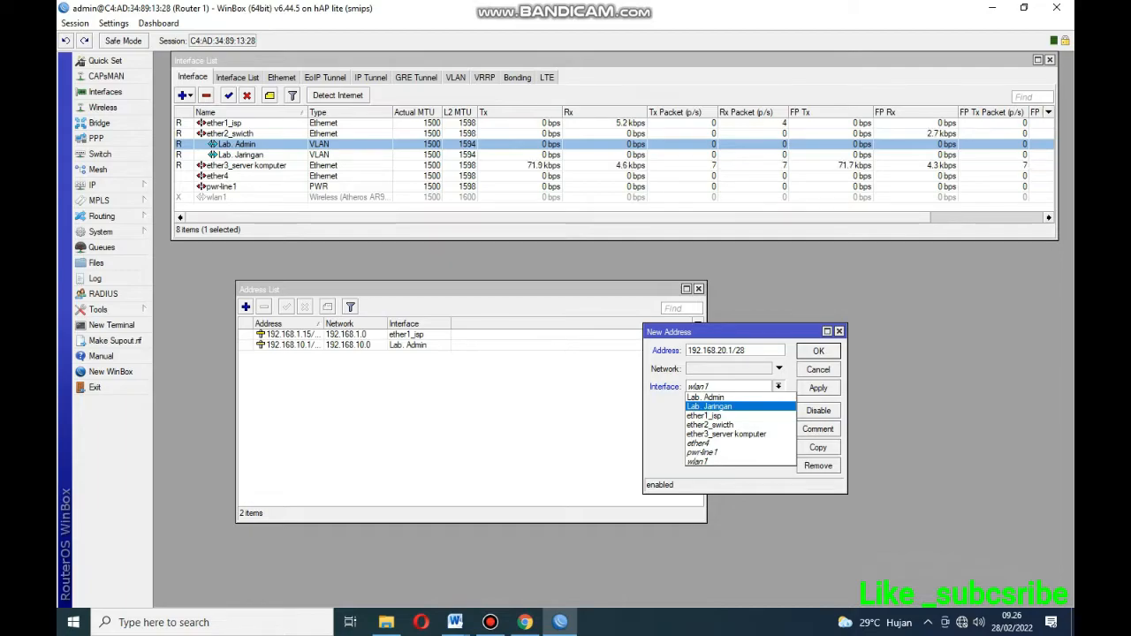
{"action": "left_click", "coordinate": [709, 406]}
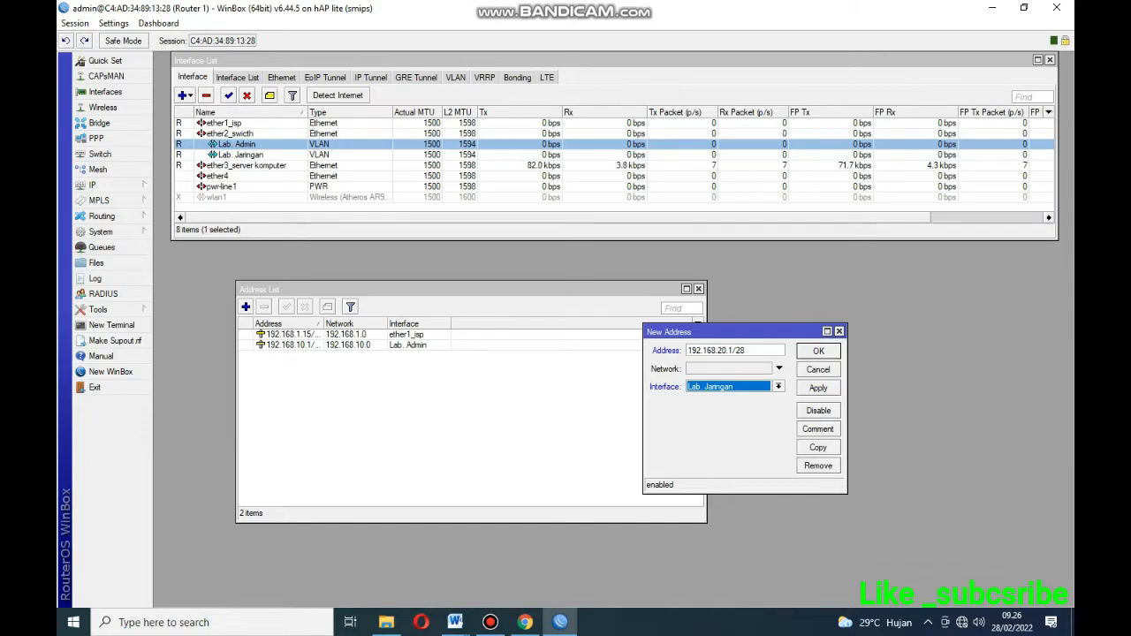
{"action": "left_click", "coordinate": [818, 388]}
{"action": "left_click", "coordinate": [818, 351]}
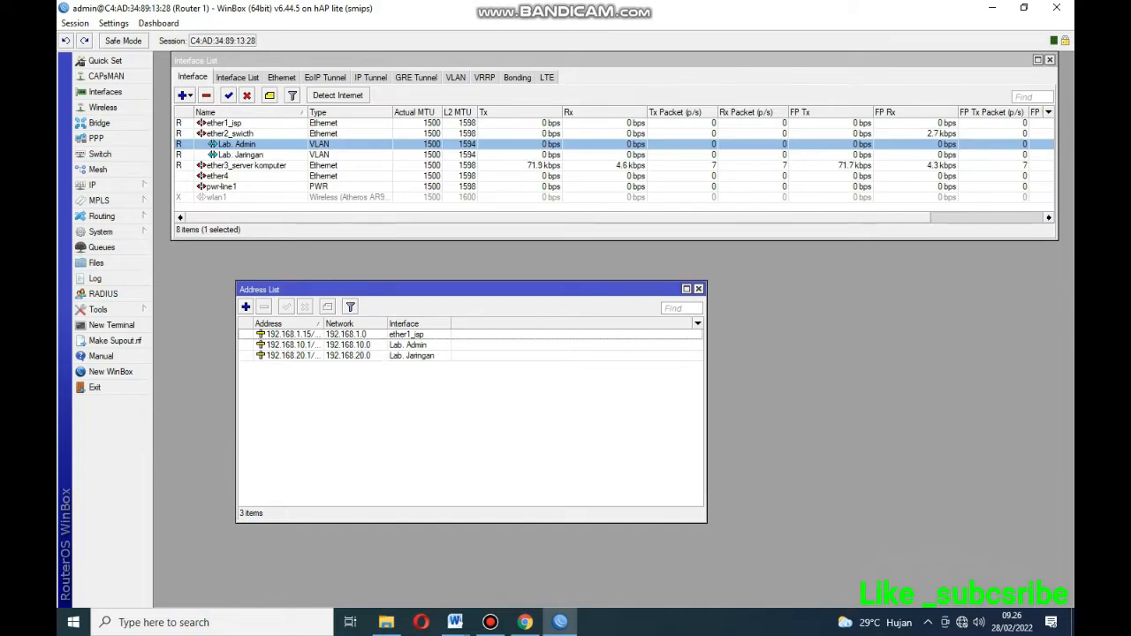
{"action": "left_click_drag", "start_coordinate": [323, 324], "coordinate": [344, 324]}
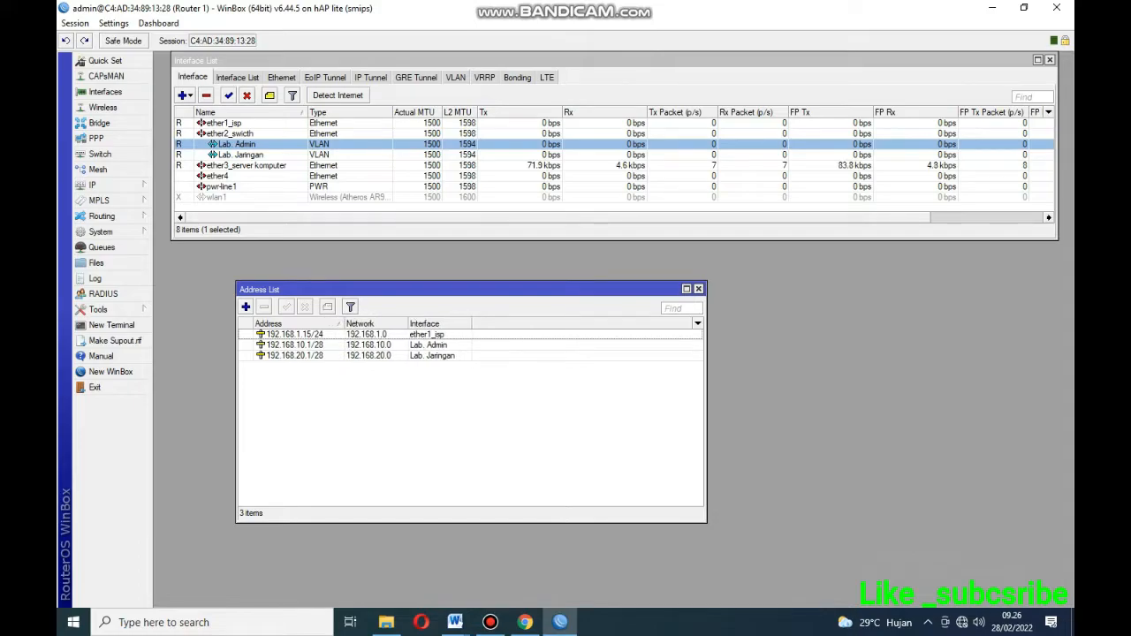
{"action": "left_click", "coordinate": [296, 346]}
Review the Lab. Jaringan and Lab. Admin address rows, then close the Address List window.
{"action": "left_click", "coordinate": [295, 356]}
{"action": "left_click", "coordinate": [295, 346]}
{"action": "left_click_drag", "start_coordinate": [283, 289], "coordinate": [224, 254]}
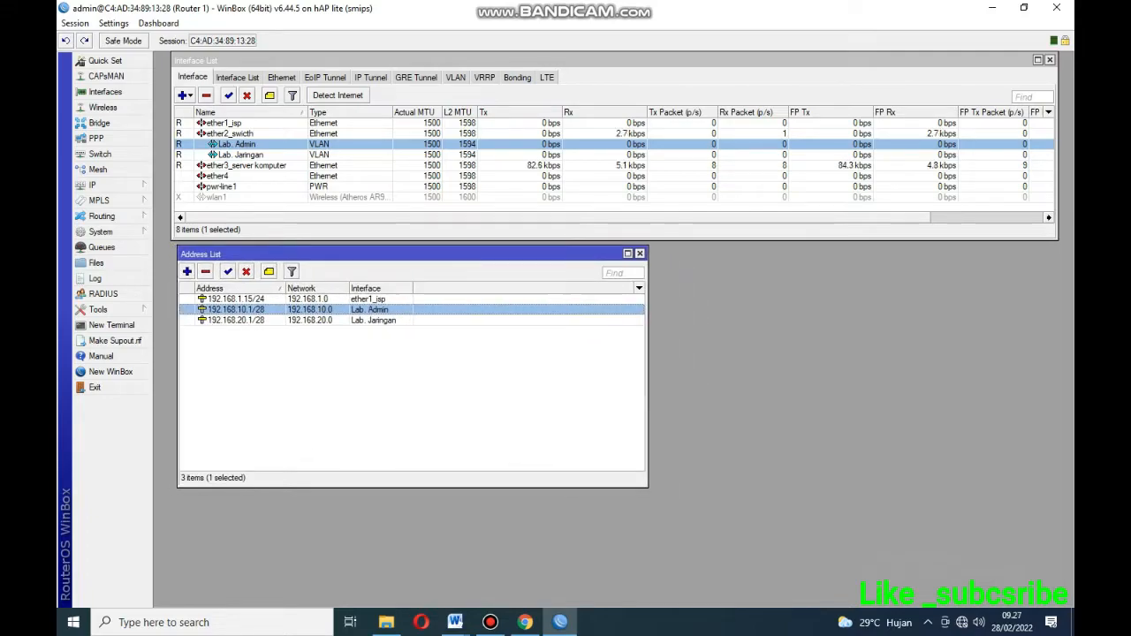
{"action": "left_click", "coordinate": [640, 253]}
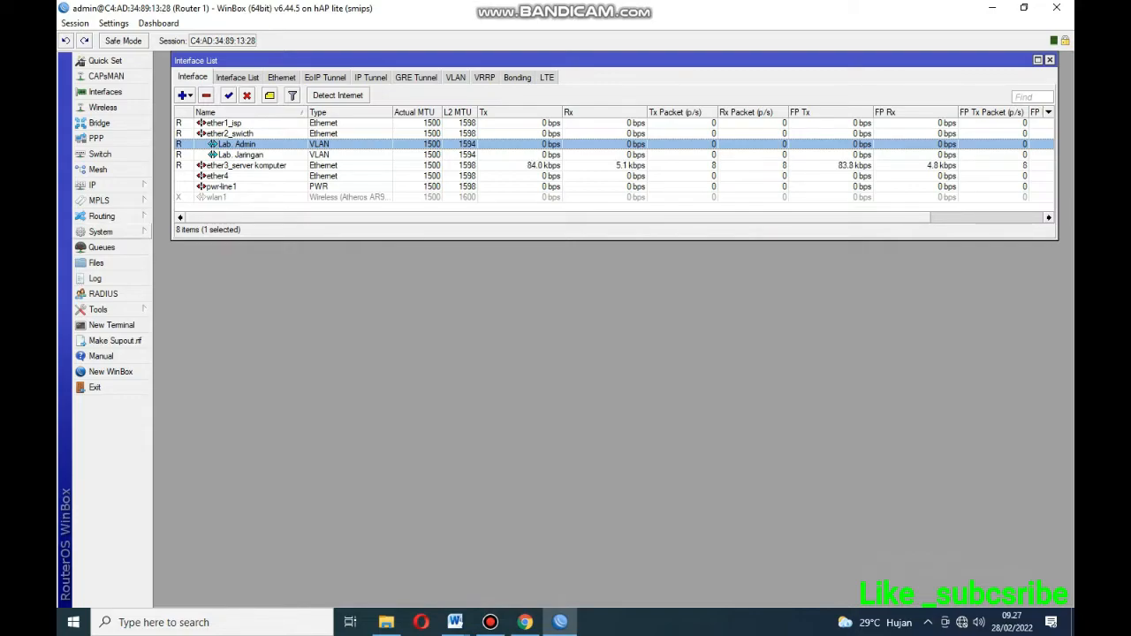
Open the DHCP Server list and move its window below the interfaces.
{"action": "left_click", "coordinate": [93, 185]}
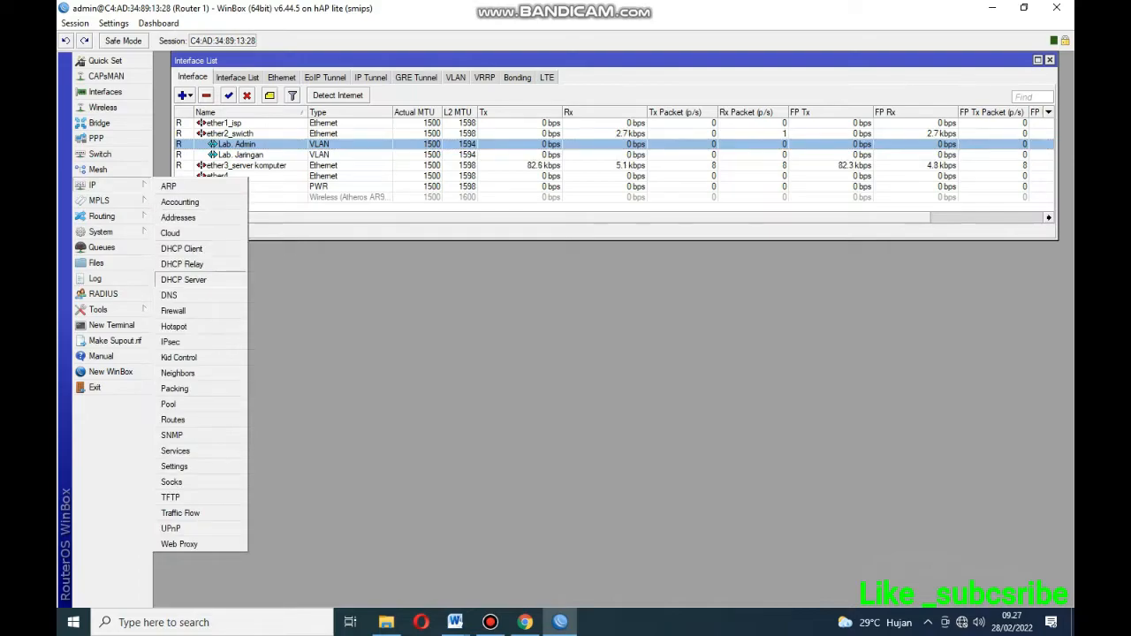
{"action": "left_click", "coordinate": [183, 279]}
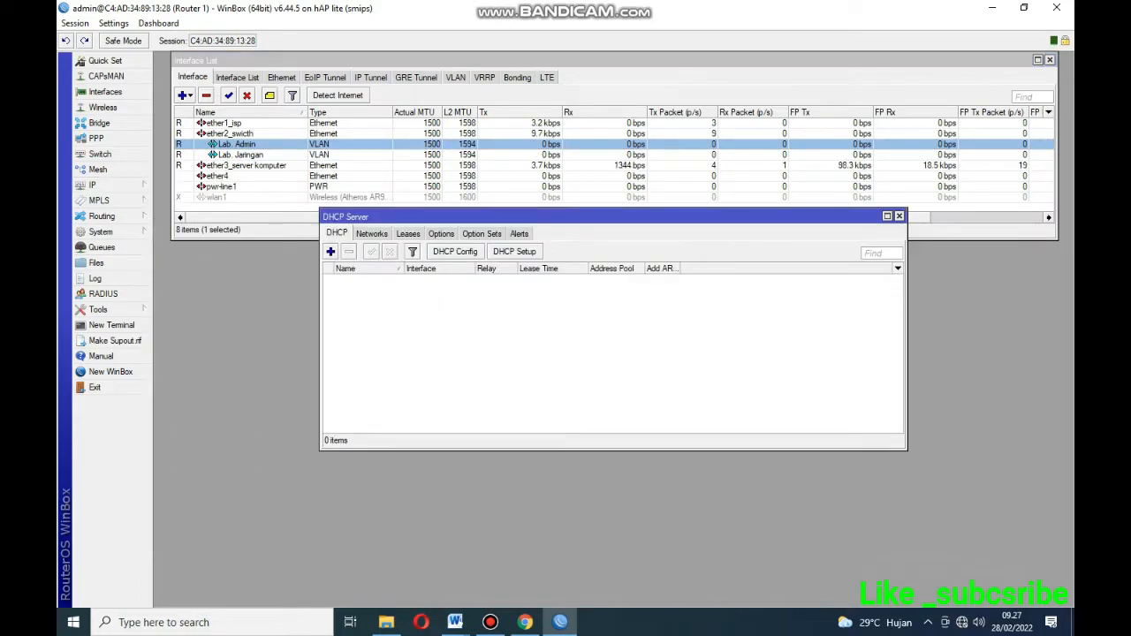
{"action": "left_click_drag", "start_coordinate": [459, 217], "coordinate": [312, 244]}
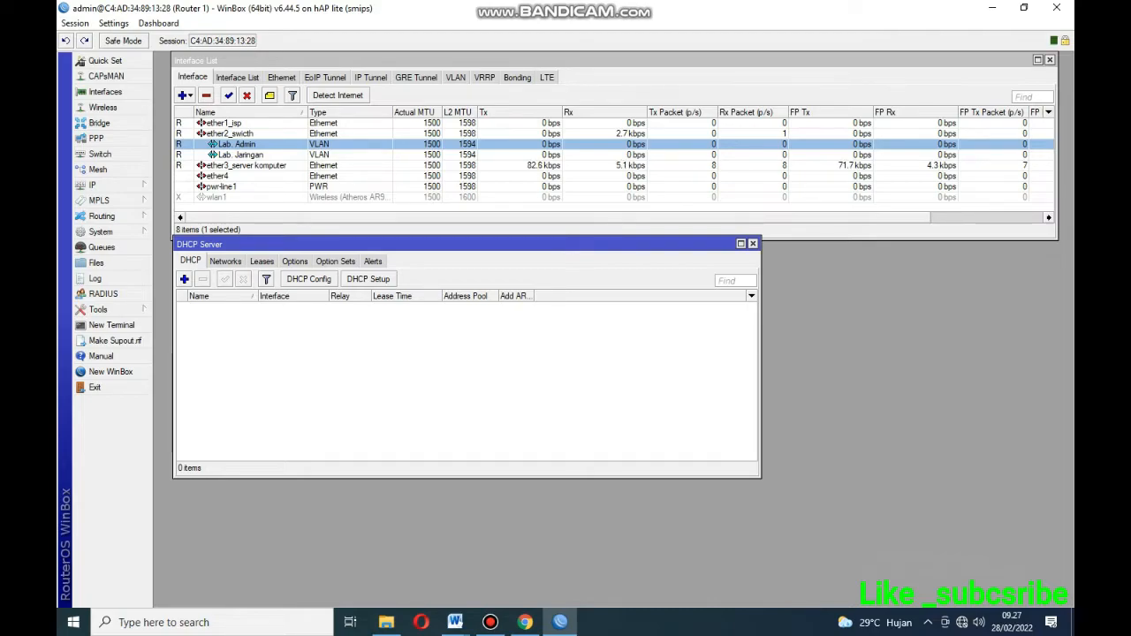
Run DHCP Setup on Lab. Admin with 192.168.10.0/28, gateway 192.168.10.1 and DNS 8.8.8.8, 8.8.4.4.
{"action": "left_click", "coordinate": [368, 279]}
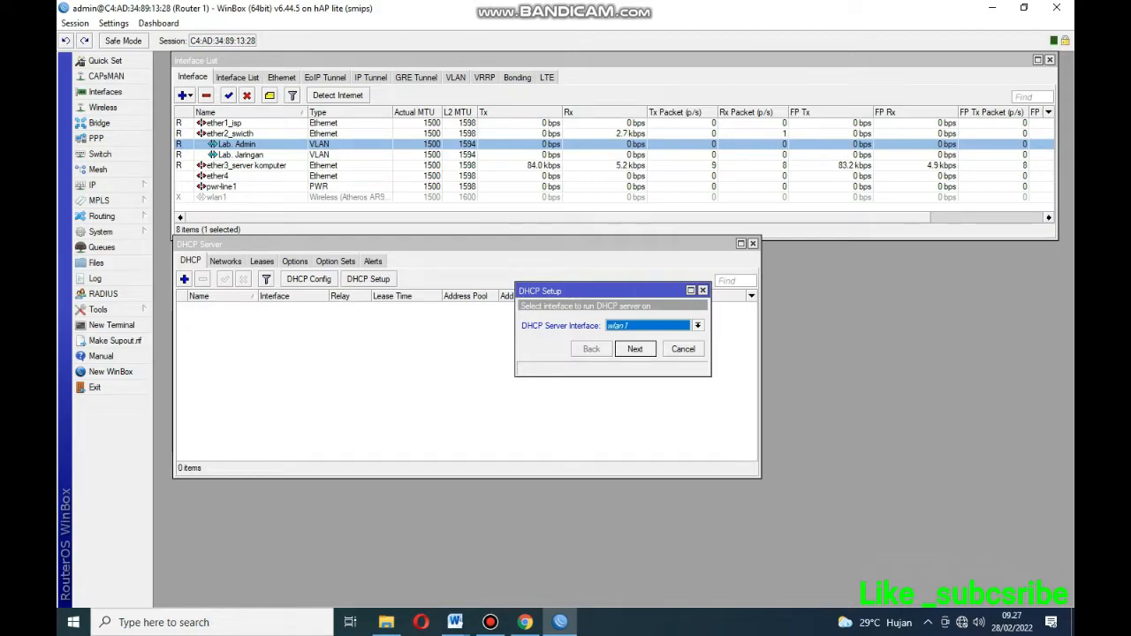
{"action": "left_click", "coordinate": [698, 326]}
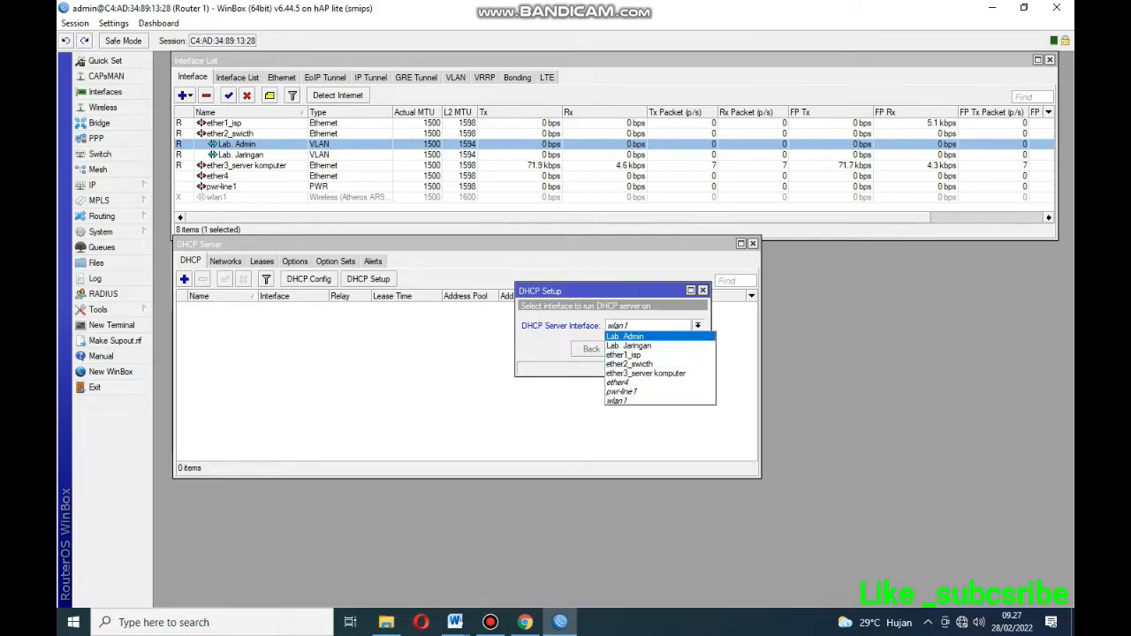
{"action": "left_click", "coordinate": [625, 337]}
{"action": "left_click", "coordinate": [636, 349]}
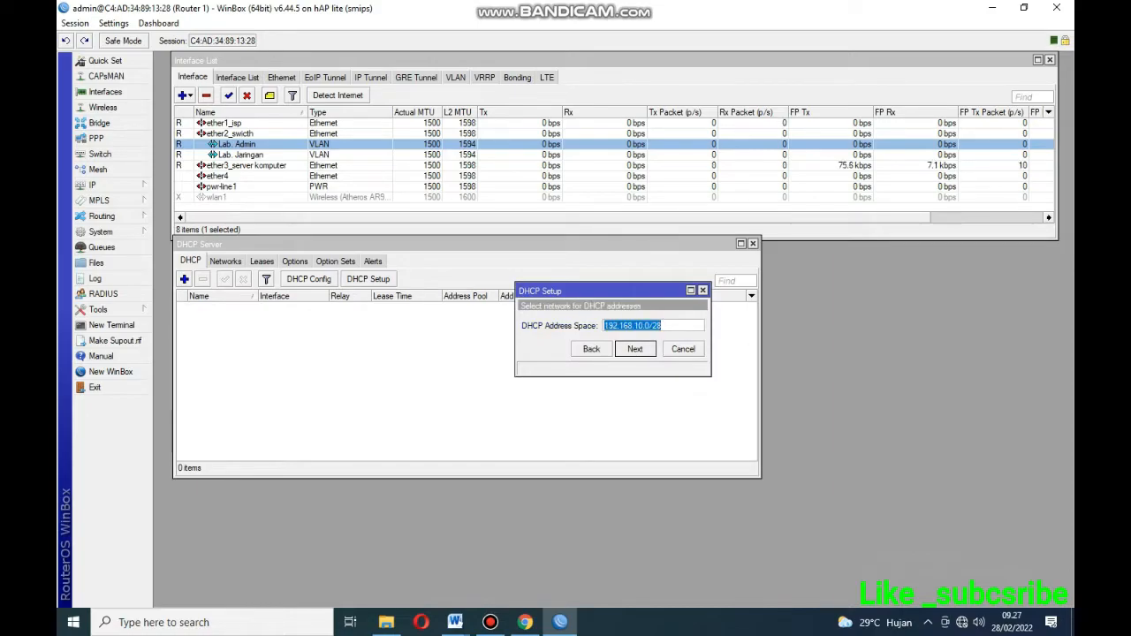
{"action": "key", "text": "Return"}
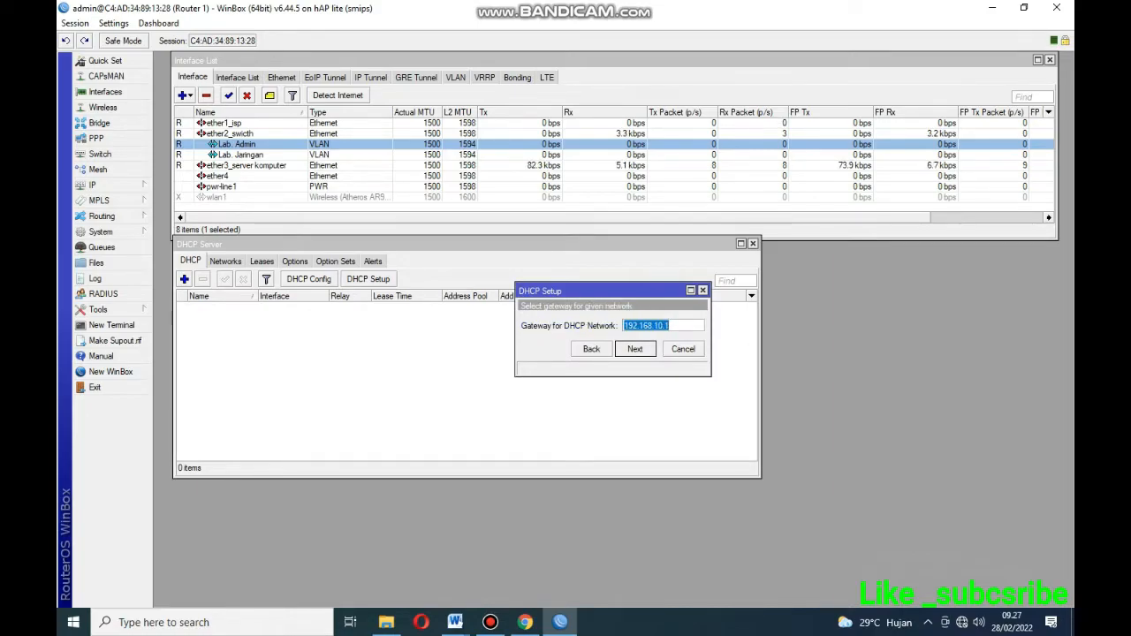
{"action": "key", "text": "Return"}
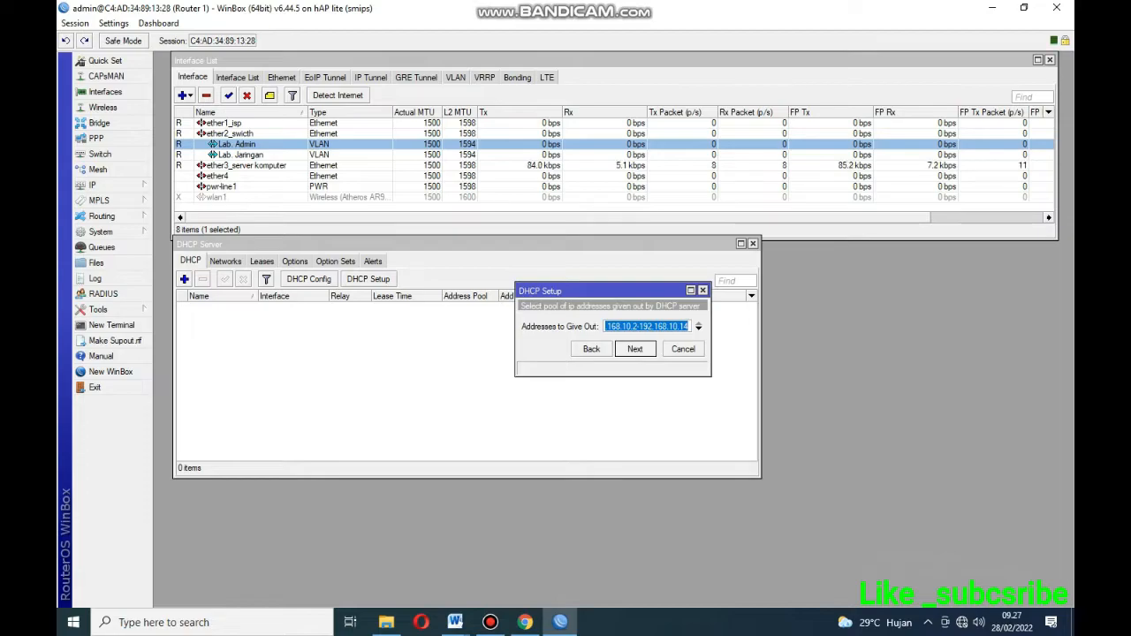
{"action": "key", "text": "Return"}
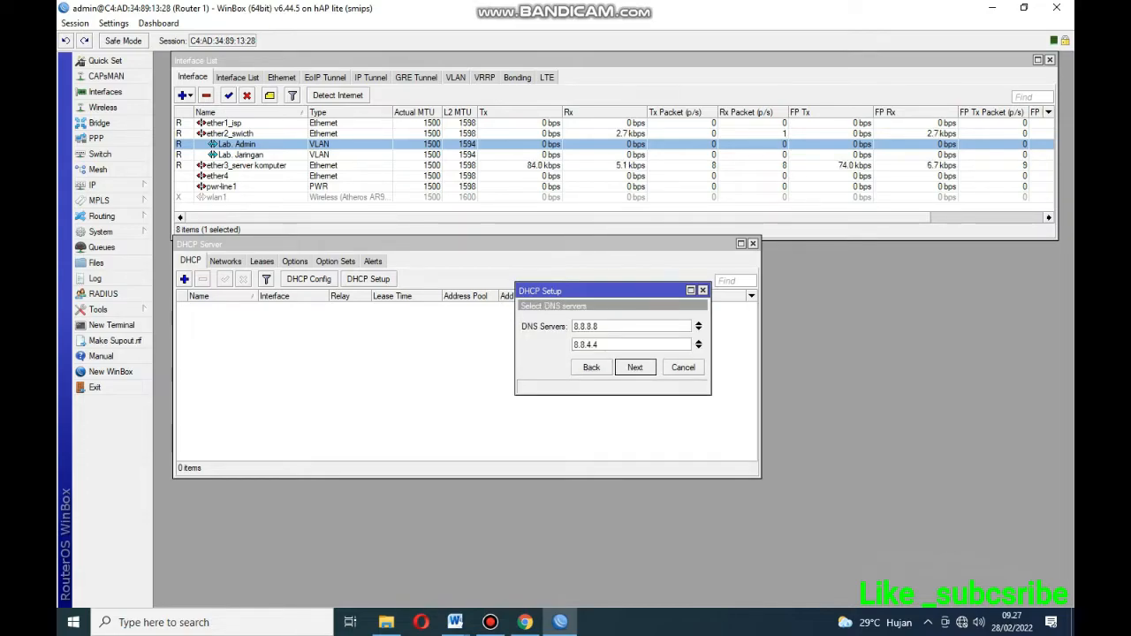
{"action": "key", "text": "Return"}
{"action": "key", "text": "Return"}
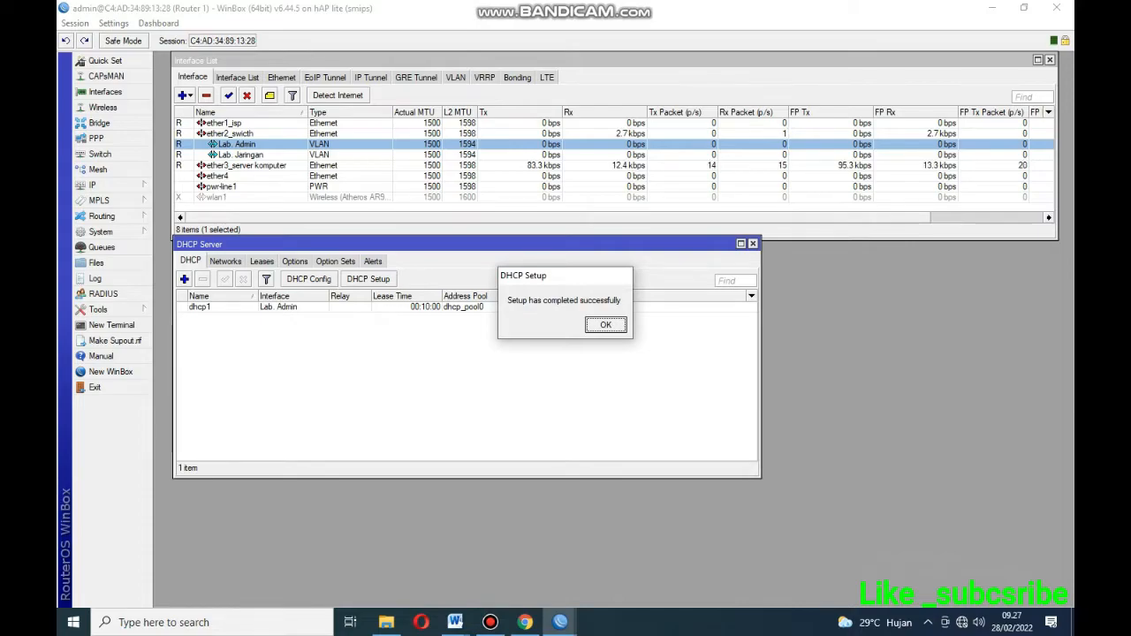
{"action": "key", "text": "Return"}
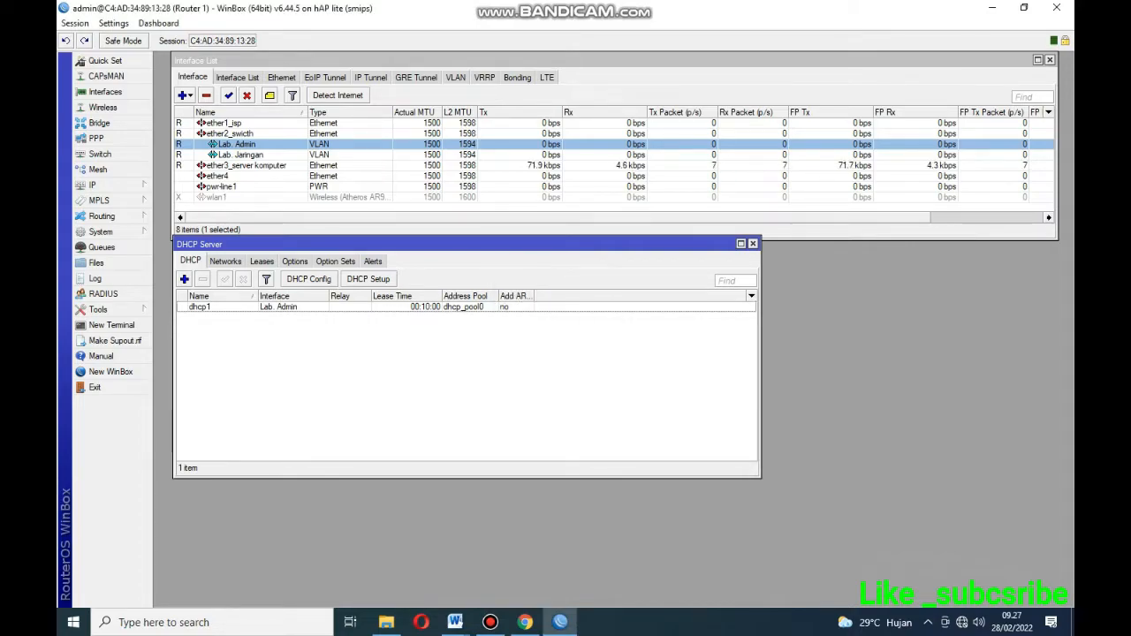
Widen the DHCP Server window and launch DHCP Setup again.
{"action": "left_click_drag", "start_coordinate": [760, 353], "coordinate": [830, 353]}
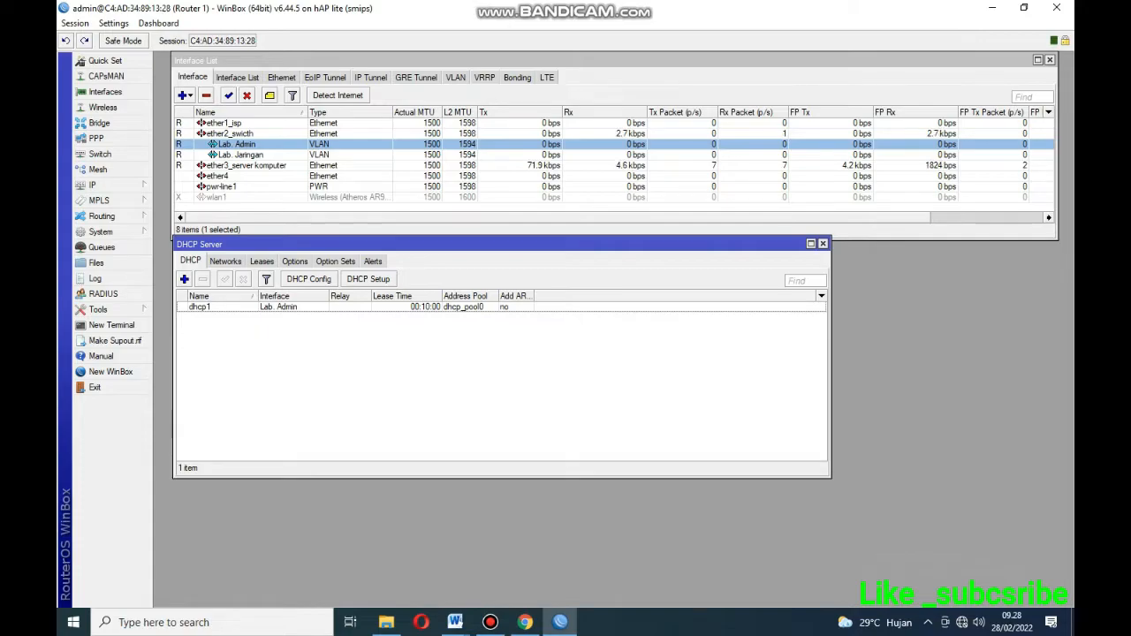
{"action": "left_click", "coordinate": [368, 279]}
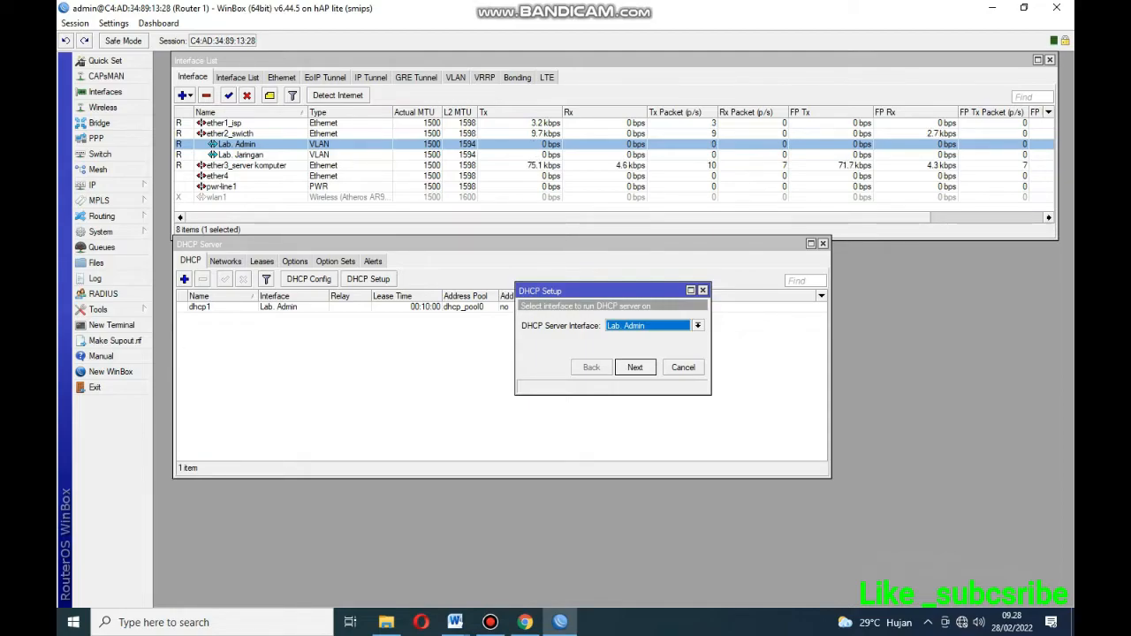
Create dhcp2 on Lab. Jaringan with gateway 192.168.20.1, accepting the default address space and range.
{"action": "left_click", "coordinate": [697, 326]}
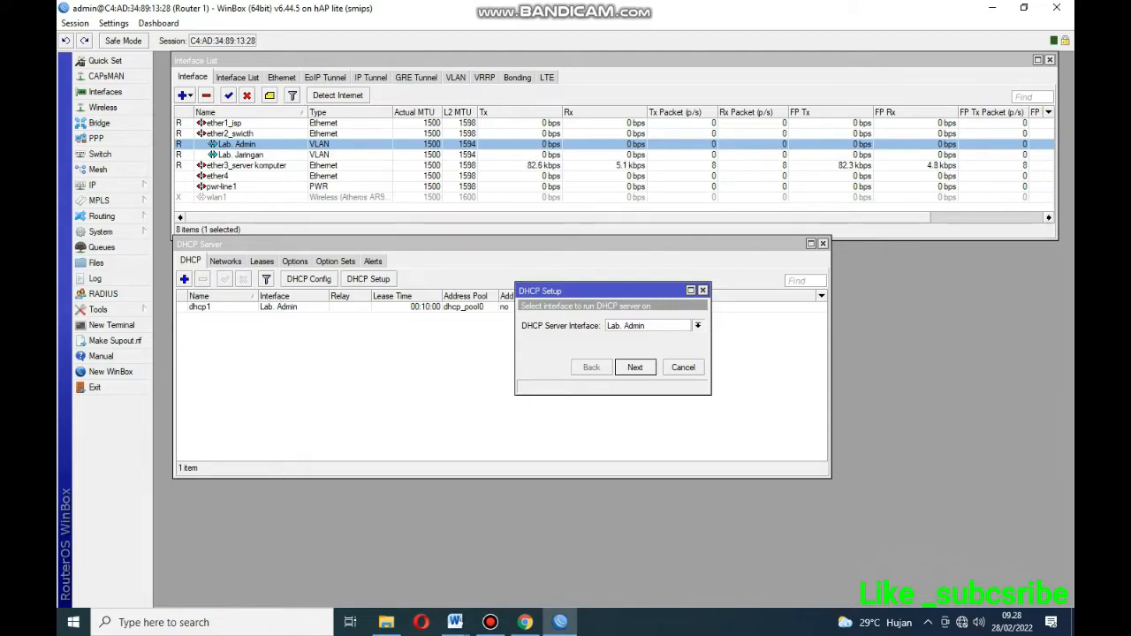
{"action": "left_click", "coordinate": [643, 345]}
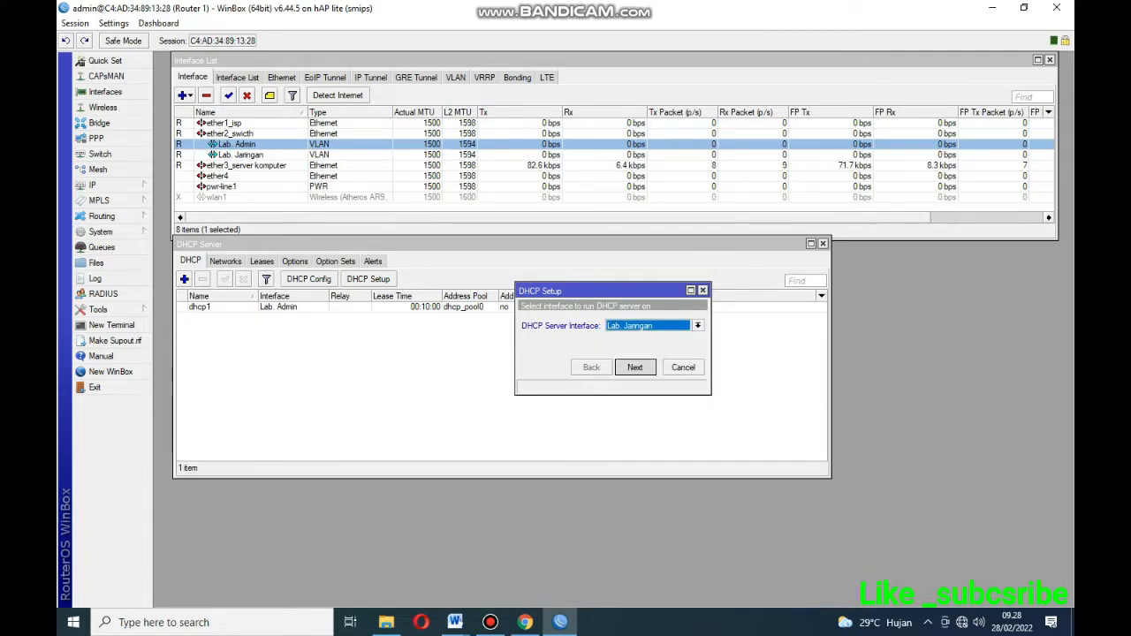
{"action": "key", "text": "Return"}
{"action": "key", "text": "Return"}
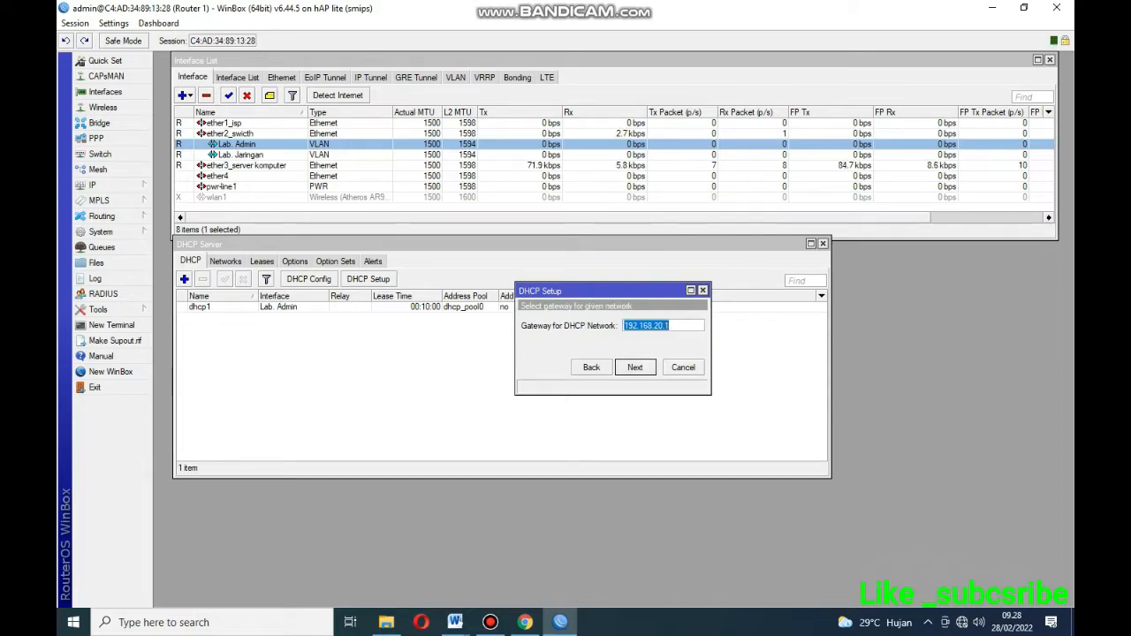
{"action": "key", "text": "Return"}
{"action": "key", "text": "Return"}
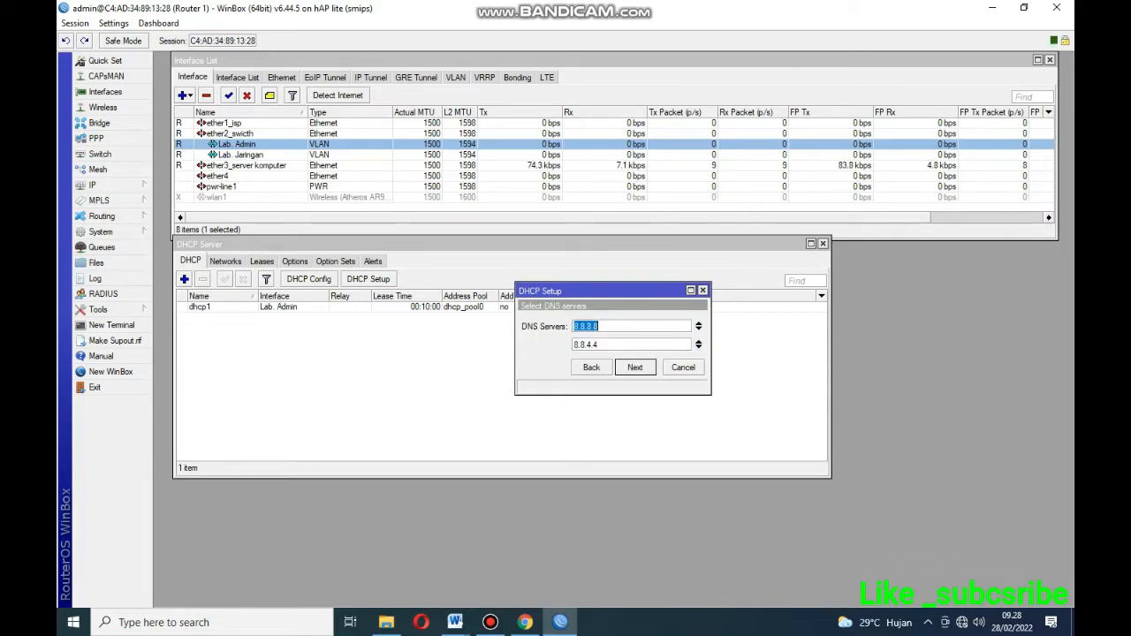
{"action": "key", "text": "Return"}
{"action": "key", "text": "Return"}
{"action": "key", "text": "Return"}
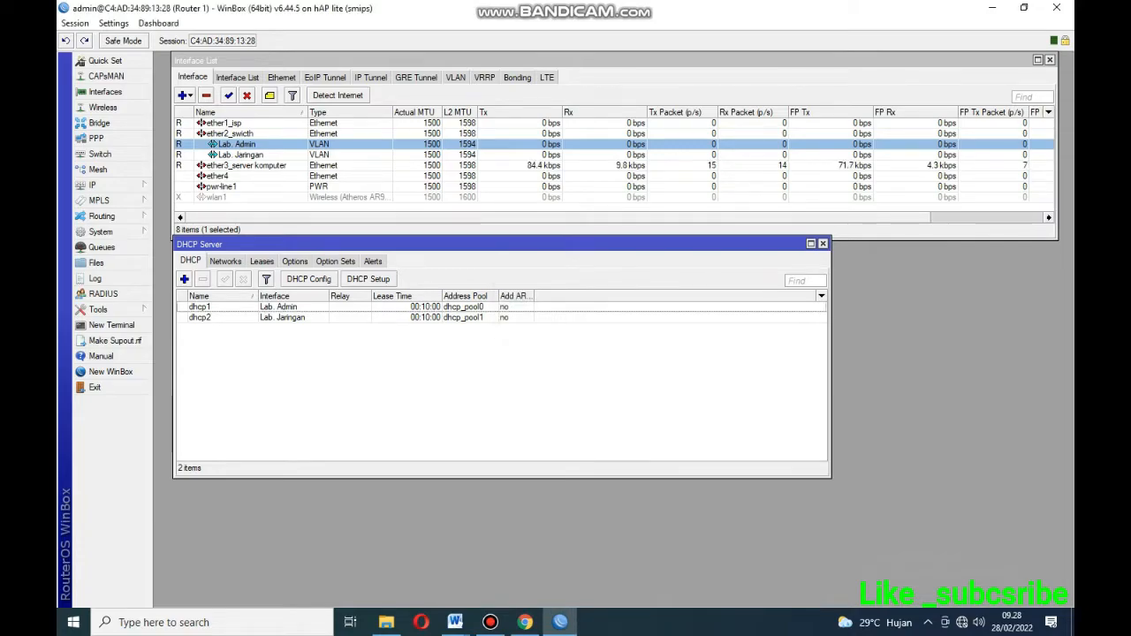
{"action": "left_click_drag", "start_coordinate": [495, 244], "coordinate": [492, 250]}
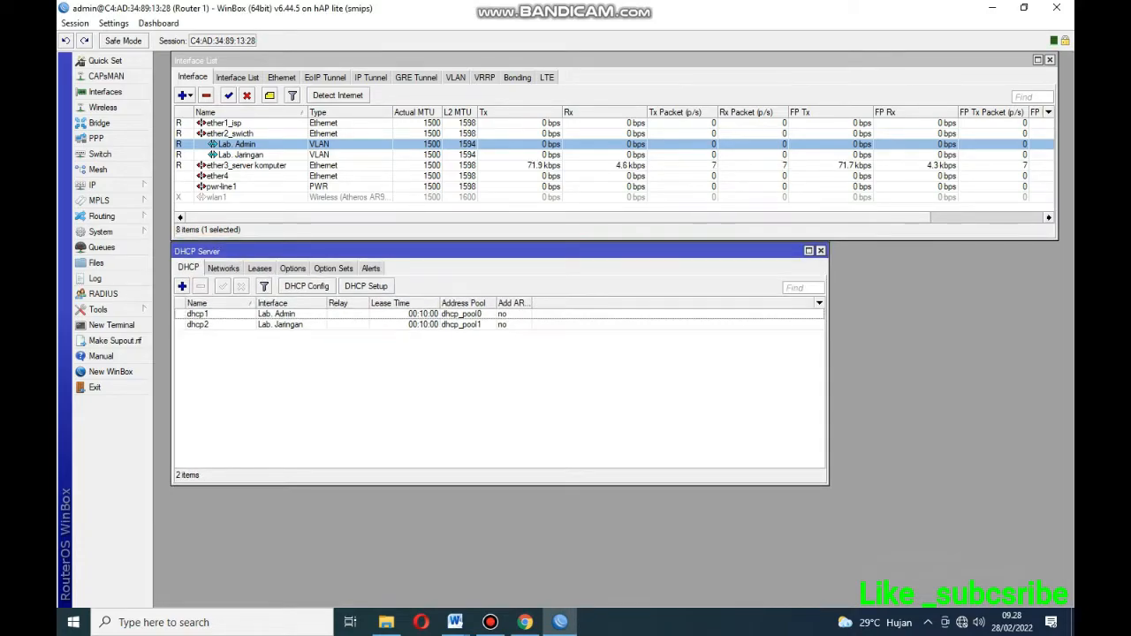
{"action": "left_click_drag", "start_coordinate": [828, 369], "coordinate": [1054, 370]}
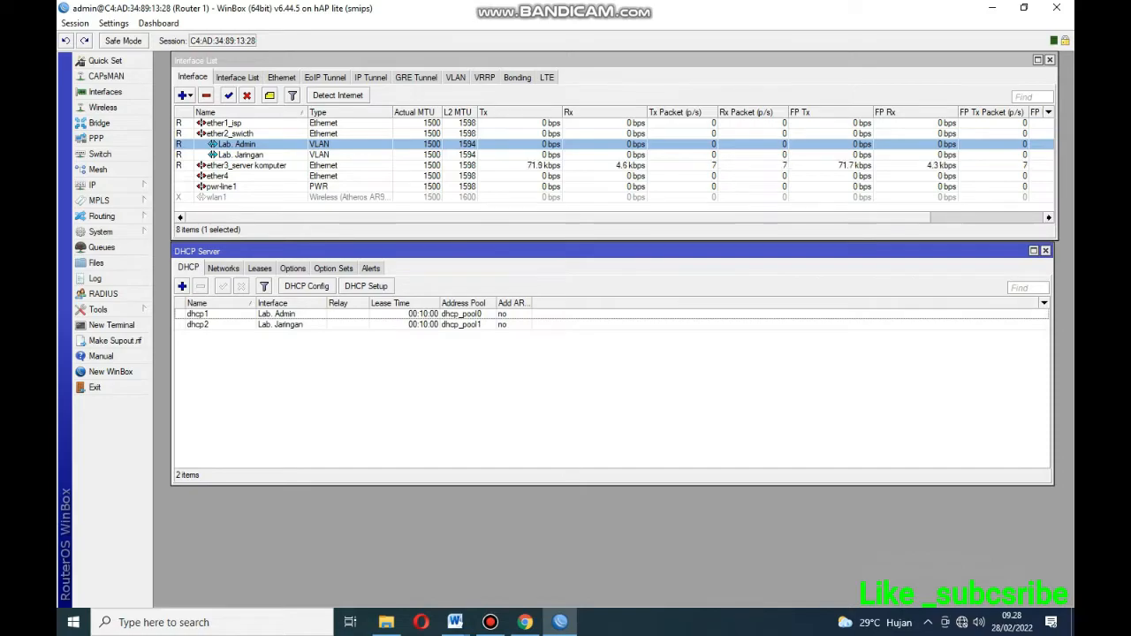
{"action": "left_click_drag", "start_coordinate": [613, 485], "coordinate": [612, 393]}
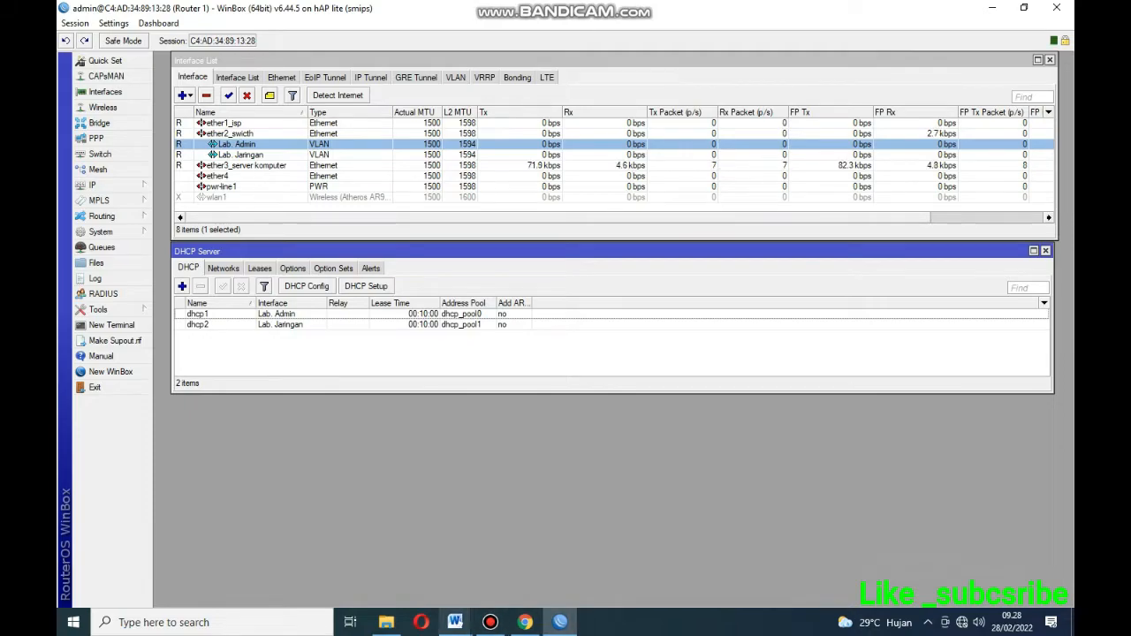
Switch to the skema jaringan.docx diagram to review the Router 1, Router 2 and VLAN links.
{"action": "mouse_move", "coordinate": [455, 622]}
{"action": "left_click", "coordinate": [378, 556]}
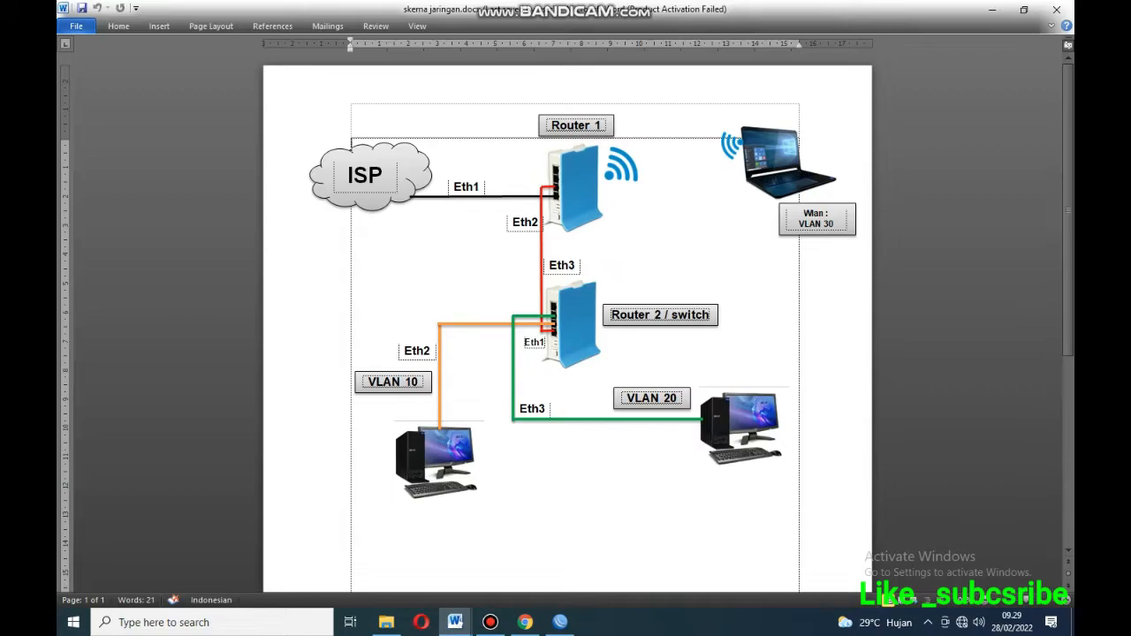
{"action": "left_click", "coordinate": [490, 622]}
Launch winbox64.exe, connect to neighbor C4:AD:34:89:25:ED and maximize the session window.
{"action": "left_click", "coordinate": [991, 9]}
{"action": "double_click", "coordinate": [135, 19]}
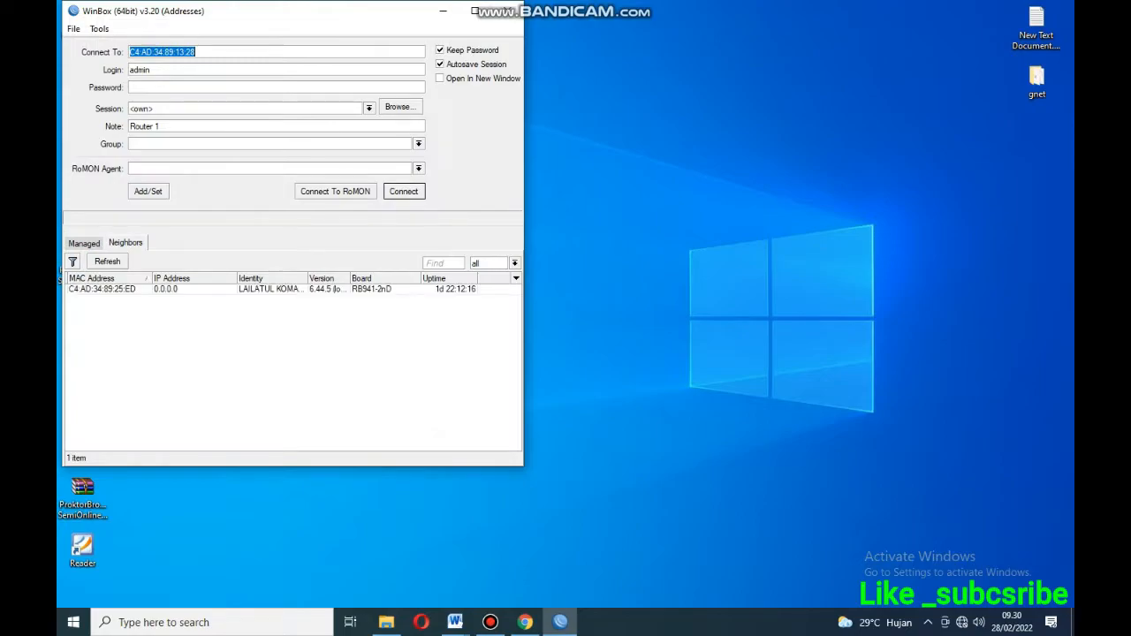
{"action": "left_click", "coordinate": [102, 289]}
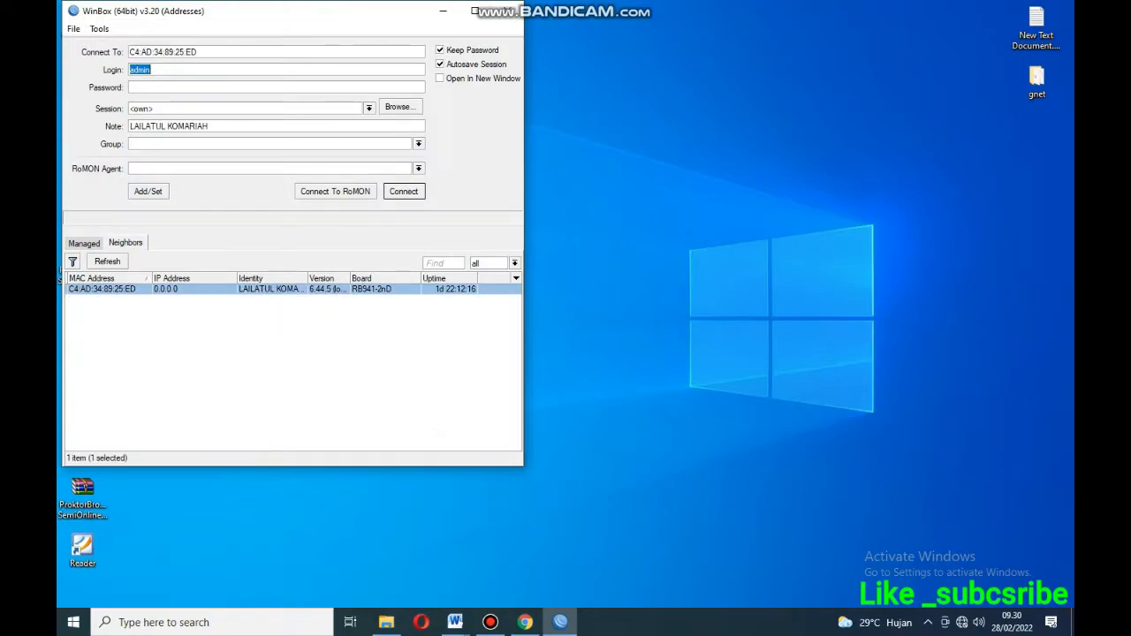
{"action": "key", "text": "Return"}
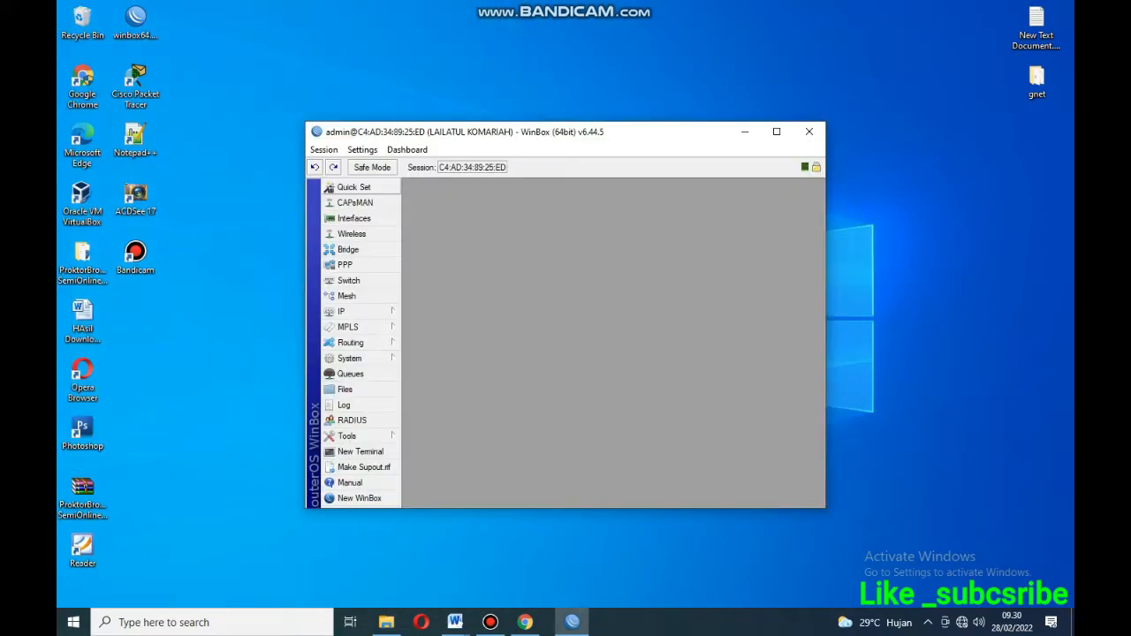
{"action": "left_click", "coordinate": [776, 132]}
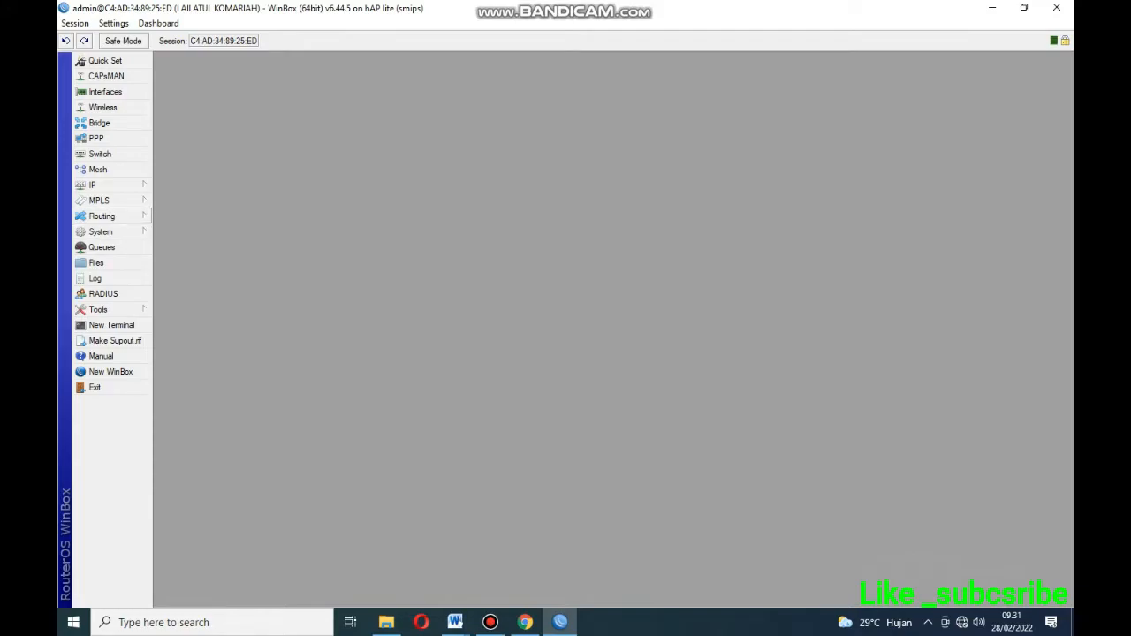
Reset the router configuration with No Default Configuration ticked and confirm the reboot.
{"action": "left_click", "coordinate": [100, 231]}
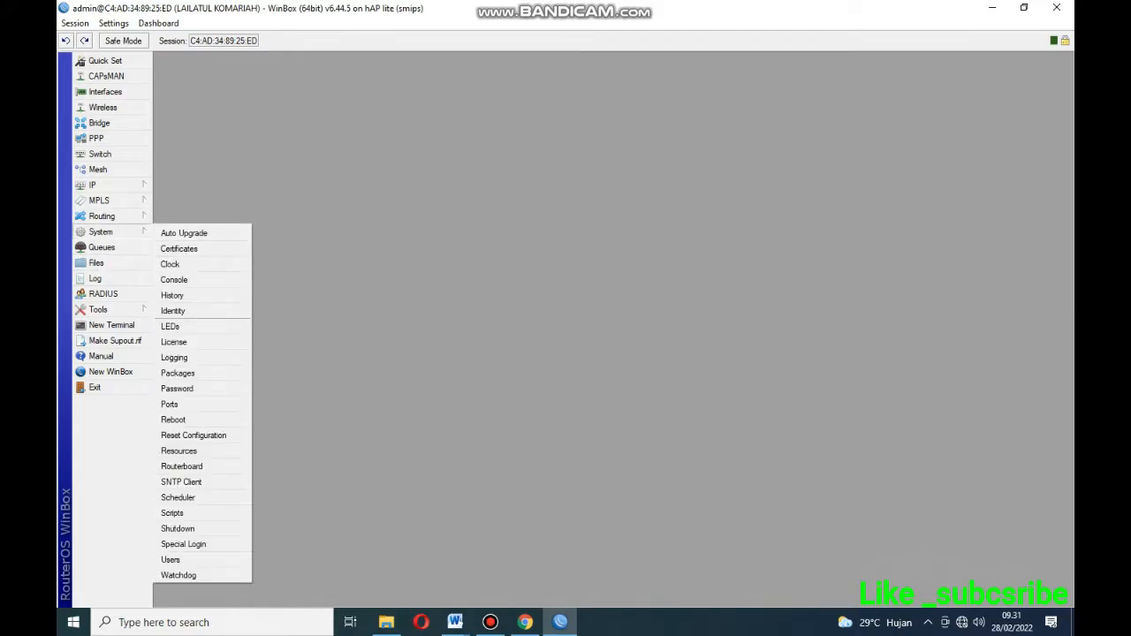
{"action": "left_click", "coordinate": [193, 435]}
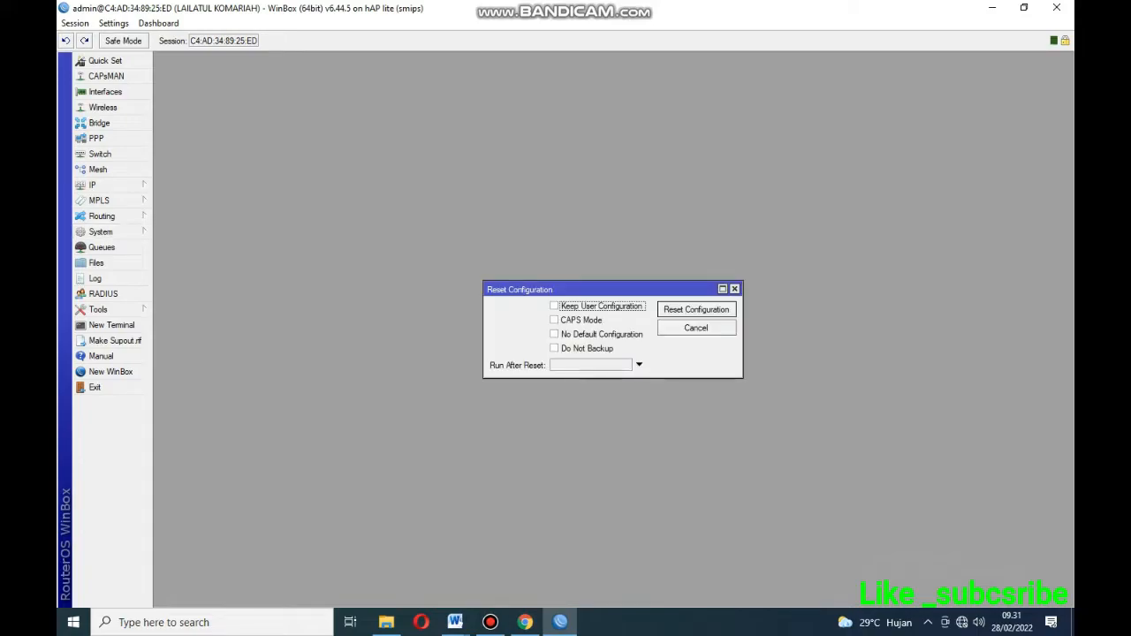
{"action": "left_click", "coordinate": [555, 334]}
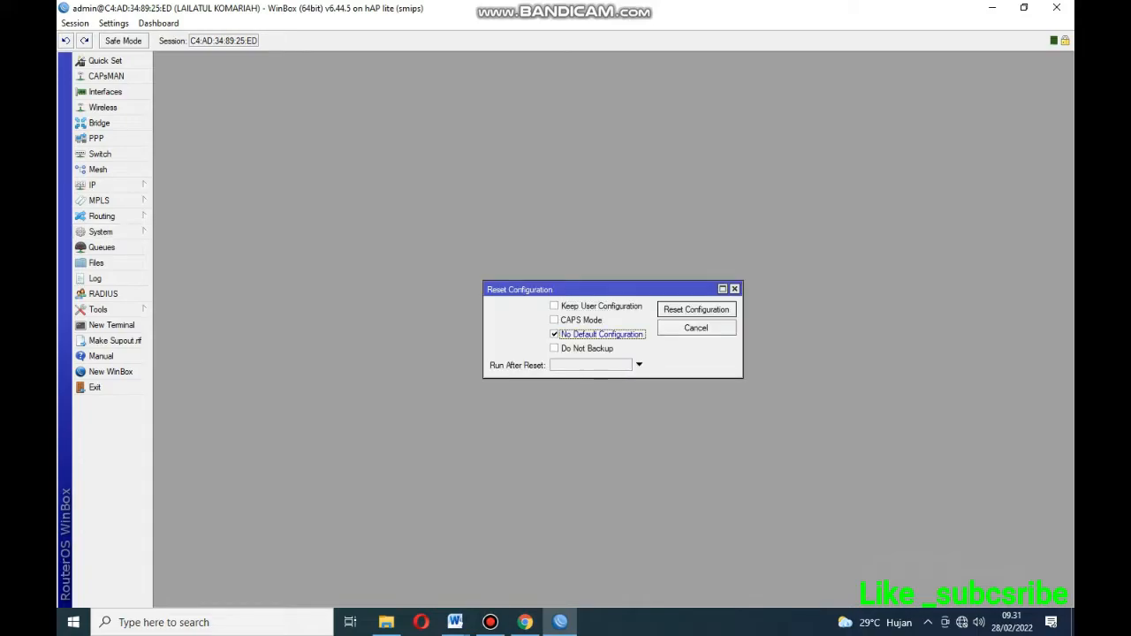
{"action": "left_click", "coordinate": [696, 309]}
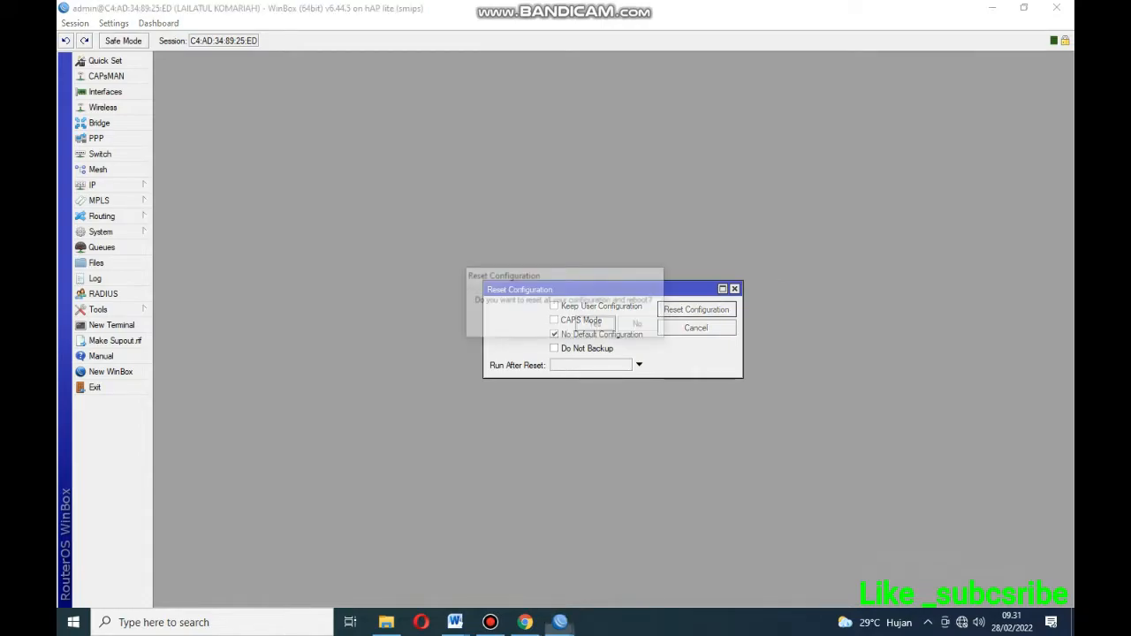
{"action": "key", "text": "Return"}
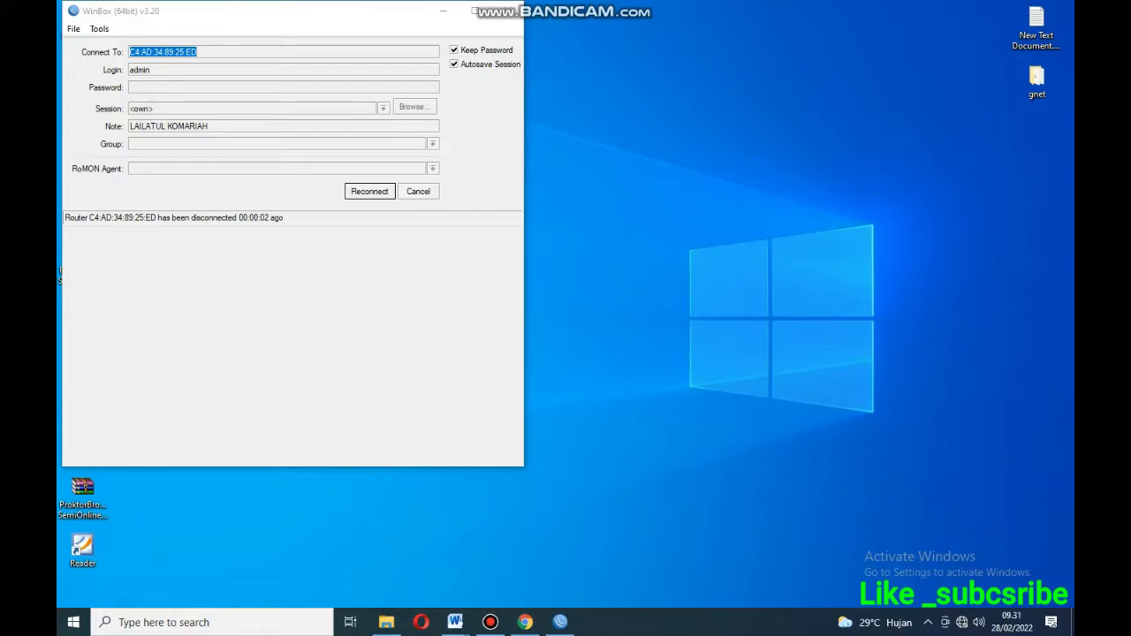
Refresh the neighbor list, reconnect to the reset MikroTik router and show its interfaces.
{"action": "left_click", "coordinate": [418, 192]}
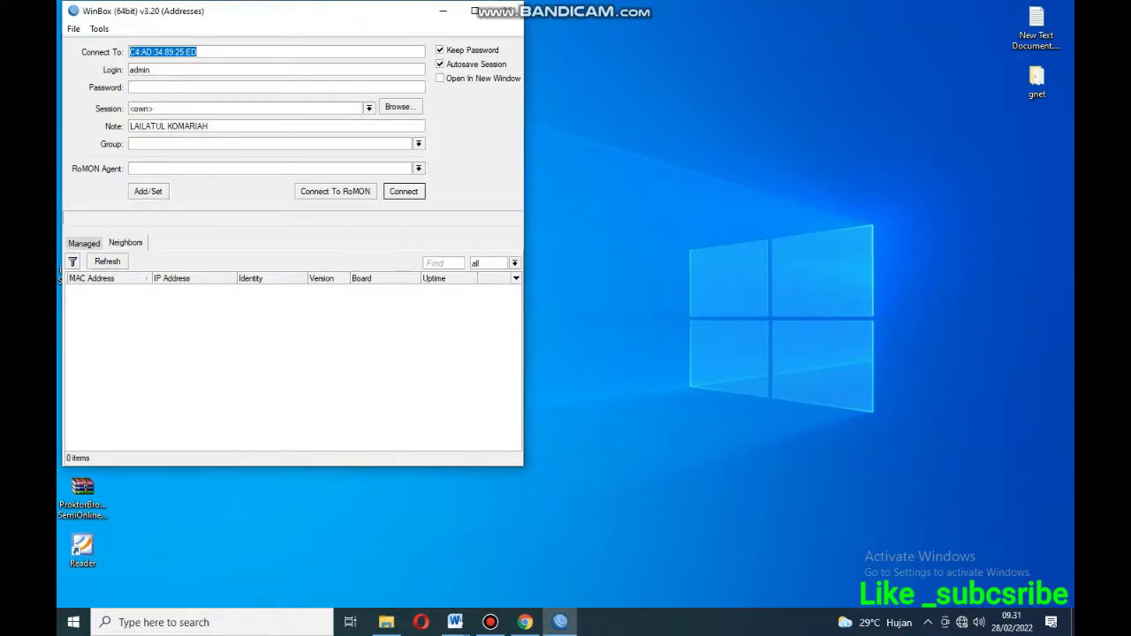
{"action": "left_click", "coordinate": [108, 262]}
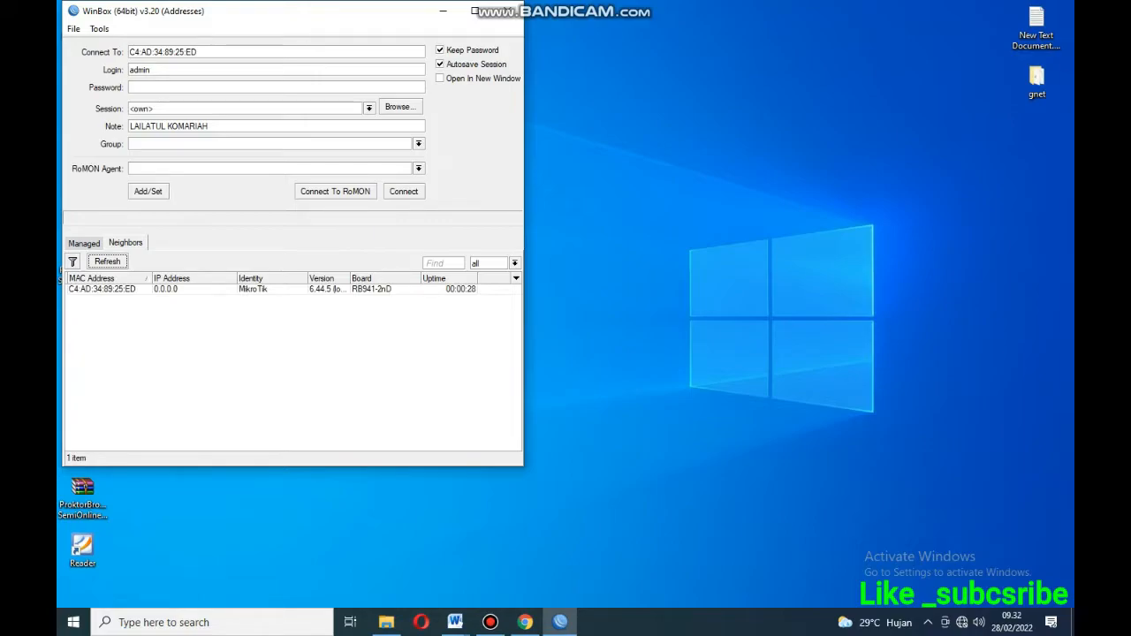
{"action": "left_click", "coordinate": [102, 288]}
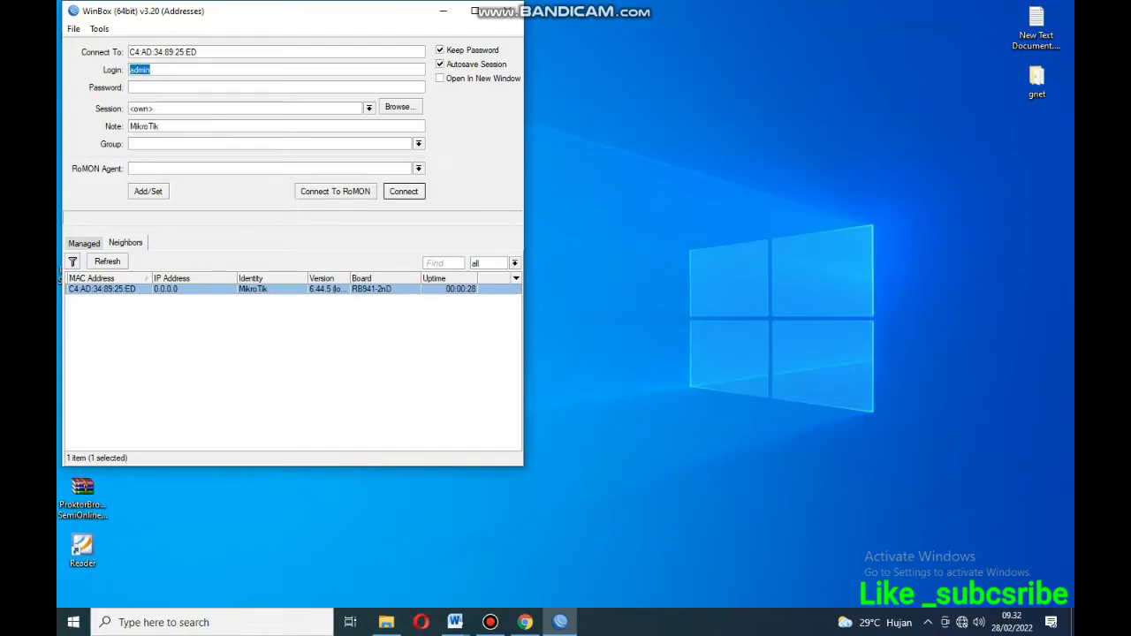
{"action": "key", "text": "Return"}
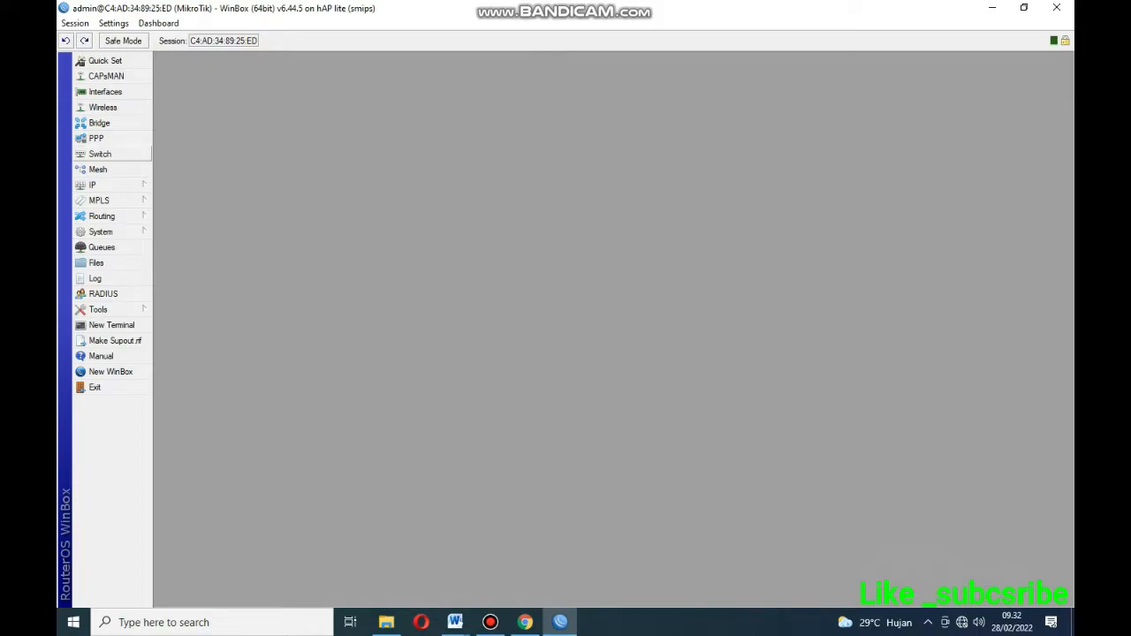
{"action": "left_click", "coordinate": [105, 92]}
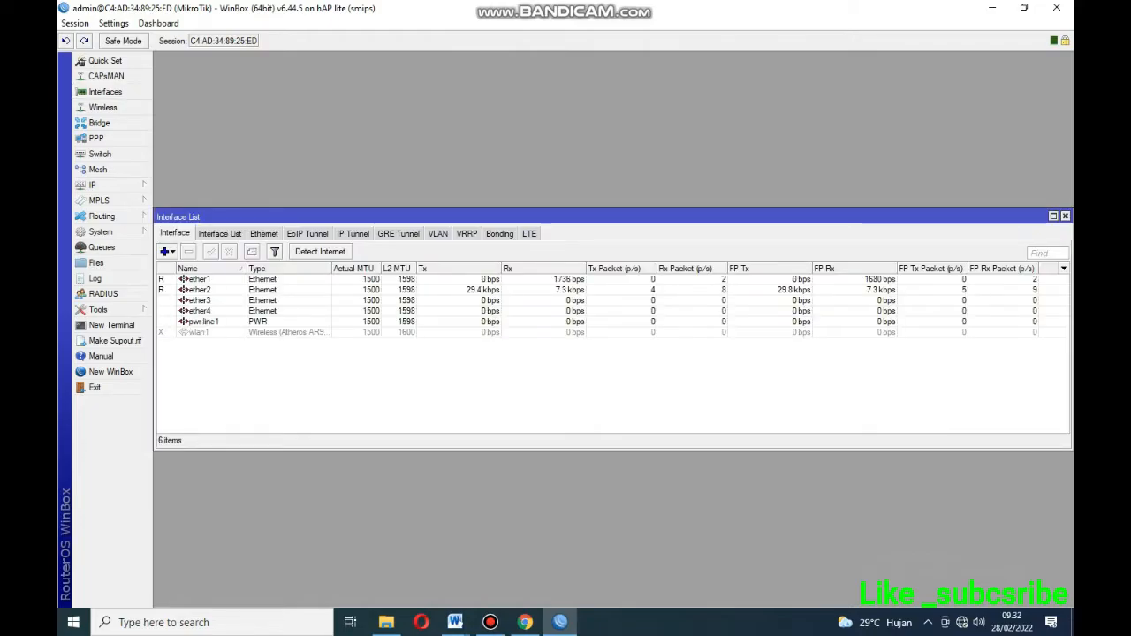
Inspect ether1's properties and check the skema jaringan diagram for the port naming.
{"action": "double_click", "coordinate": [199, 279]}
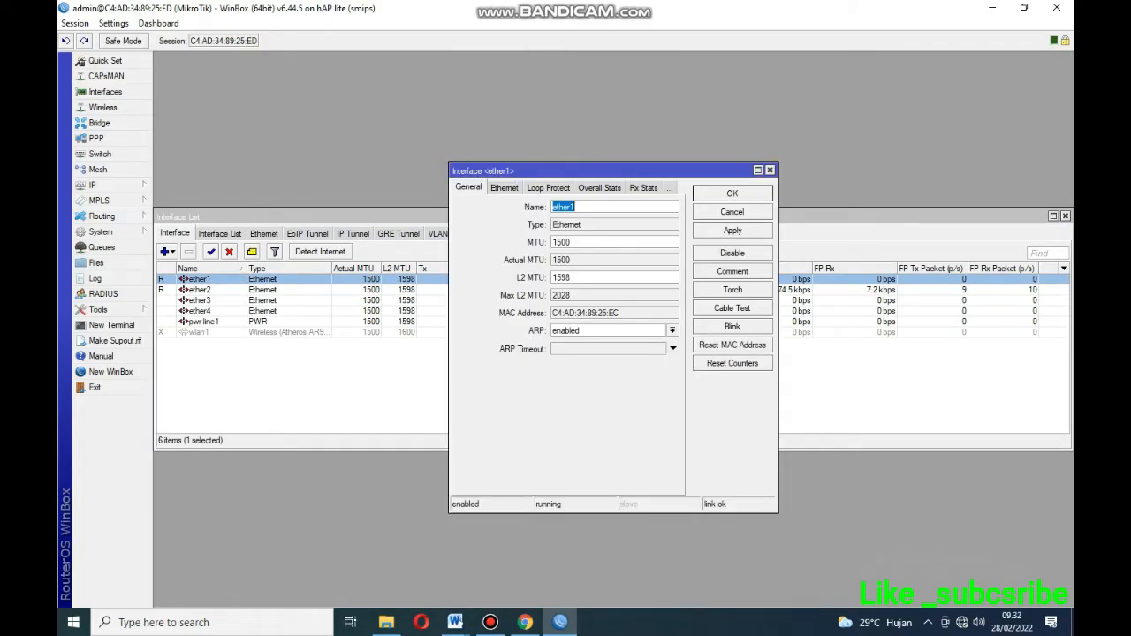
{"action": "left_click", "coordinate": [769, 170]}
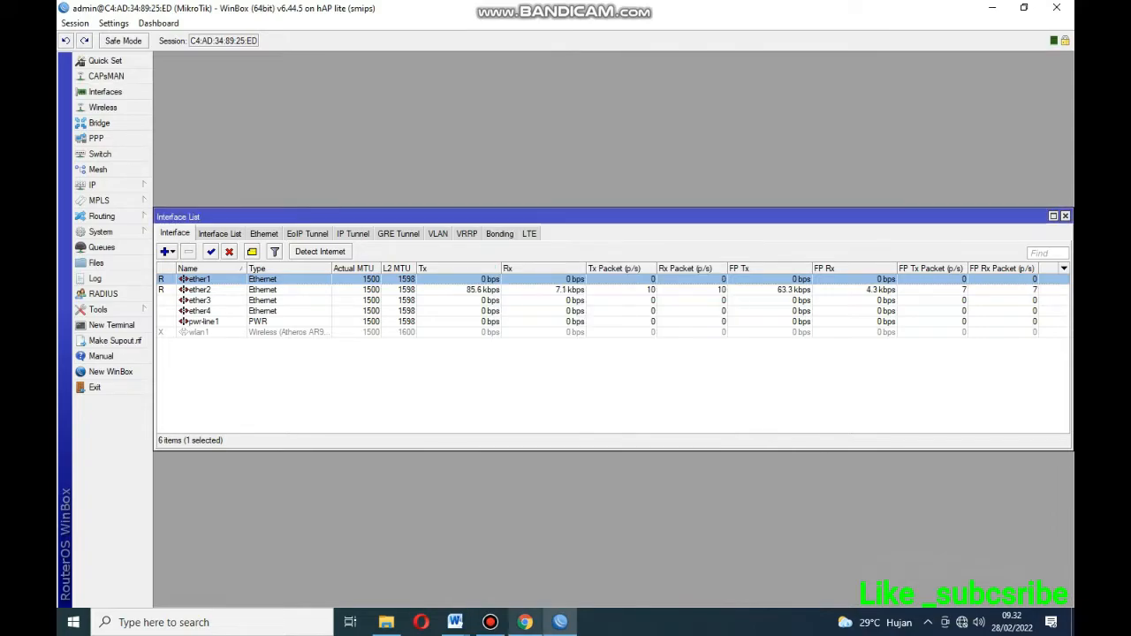
{"action": "left_click", "coordinate": [455, 622]}
{"action": "left_click", "coordinate": [380, 557]}
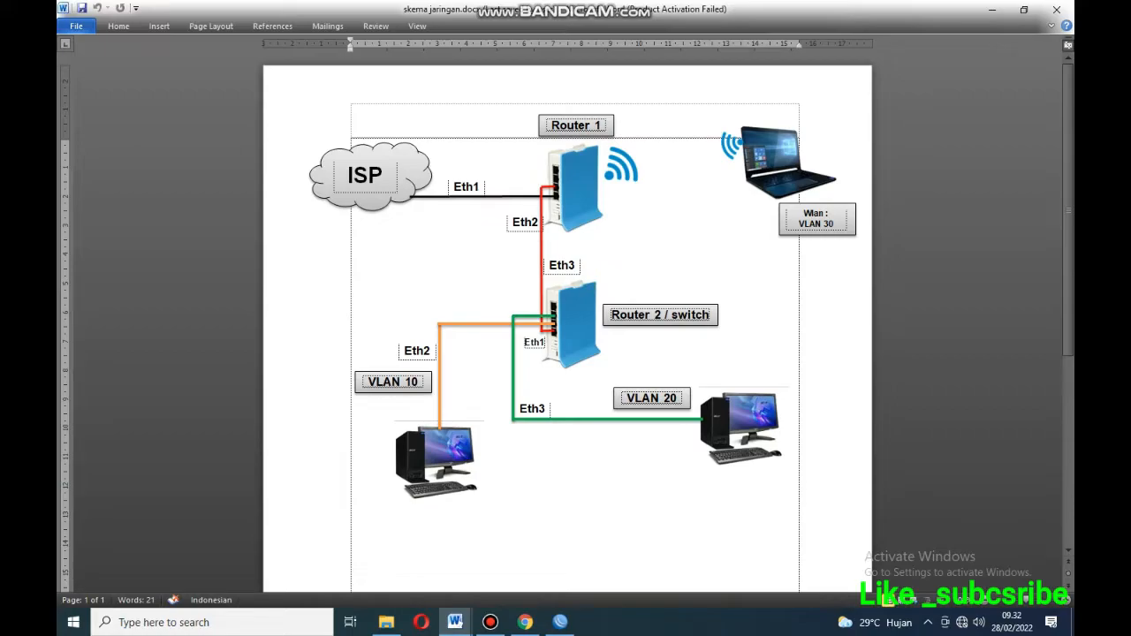
{"action": "left_click", "coordinate": [560, 621]}
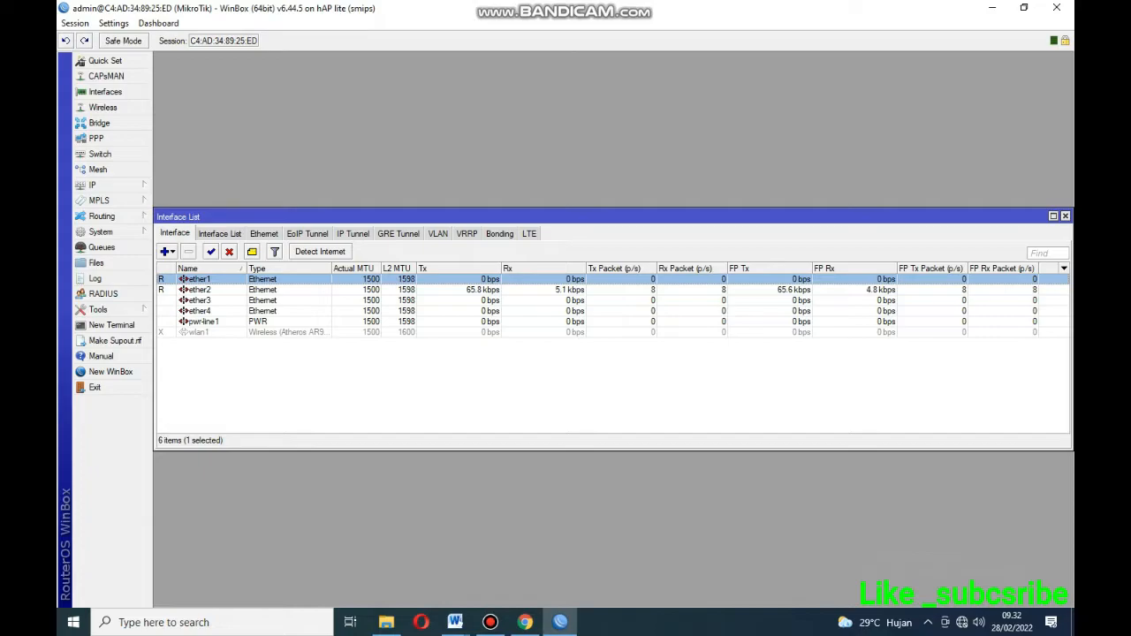
Append _router to ether1's name and rename ether2 to ether2_vlan10.
{"action": "double_click", "coordinate": [200, 279]}
{"action": "left_click", "coordinate": [575, 207]}
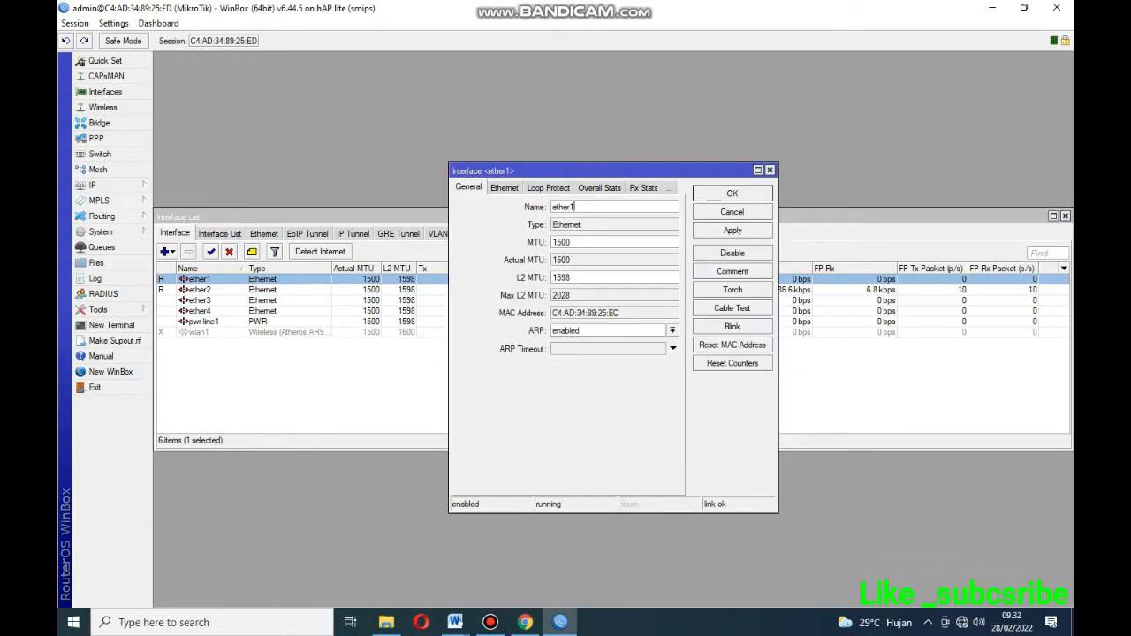
{"action": "type", "text": "_router 1"}
{"action": "left_click", "coordinate": [732, 193]}
{"action": "double_click", "coordinate": [199, 289]}
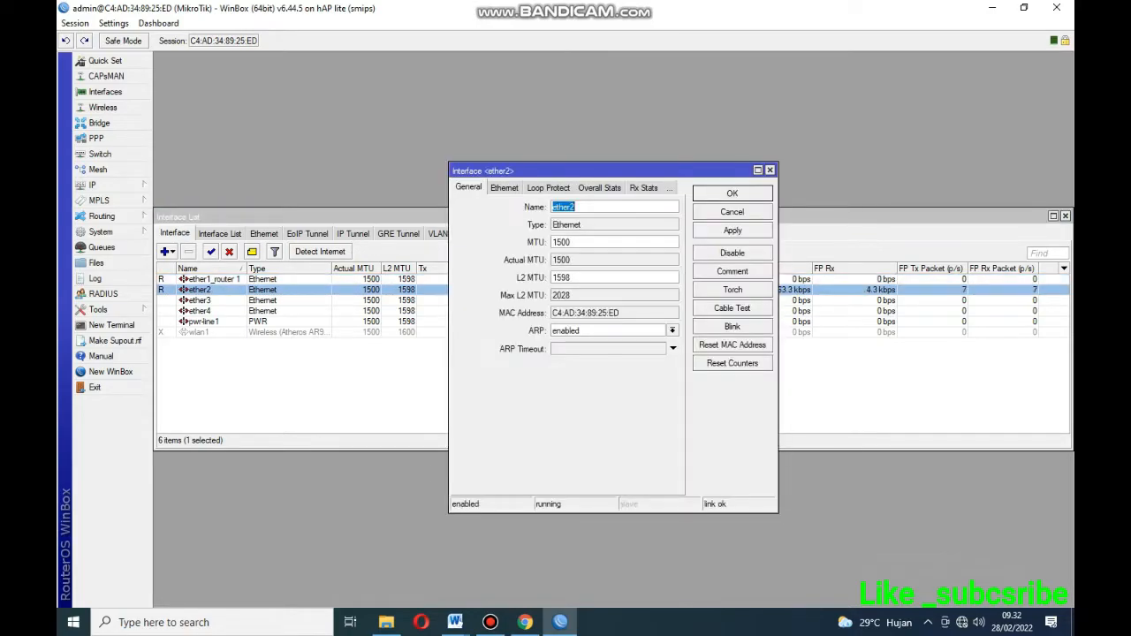
{"action": "left_click", "coordinate": [577, 206]}
{"action": "type", "text": "_vlan10"}
{"action": "left_click", "coordinate": [731, 194]}
Rename ether3 to ether3_vlan20 and apply the change.
{"action": "double_click", "coordinate": [200, 300]}
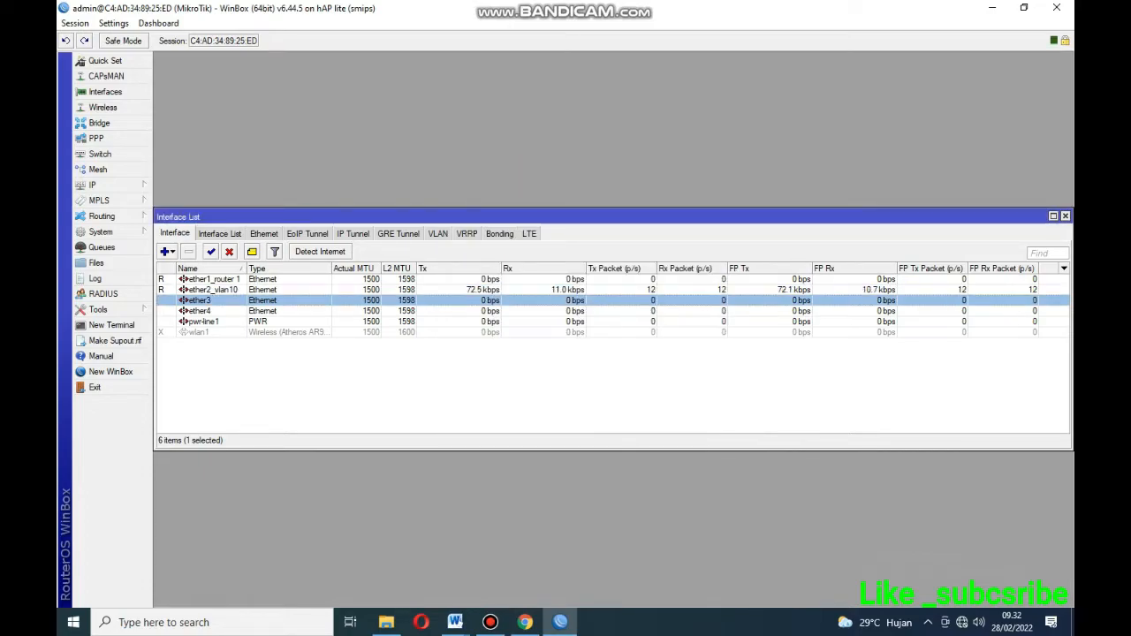
{"action": "key", "text": "End"}
{"action": "type", "text": "_"}
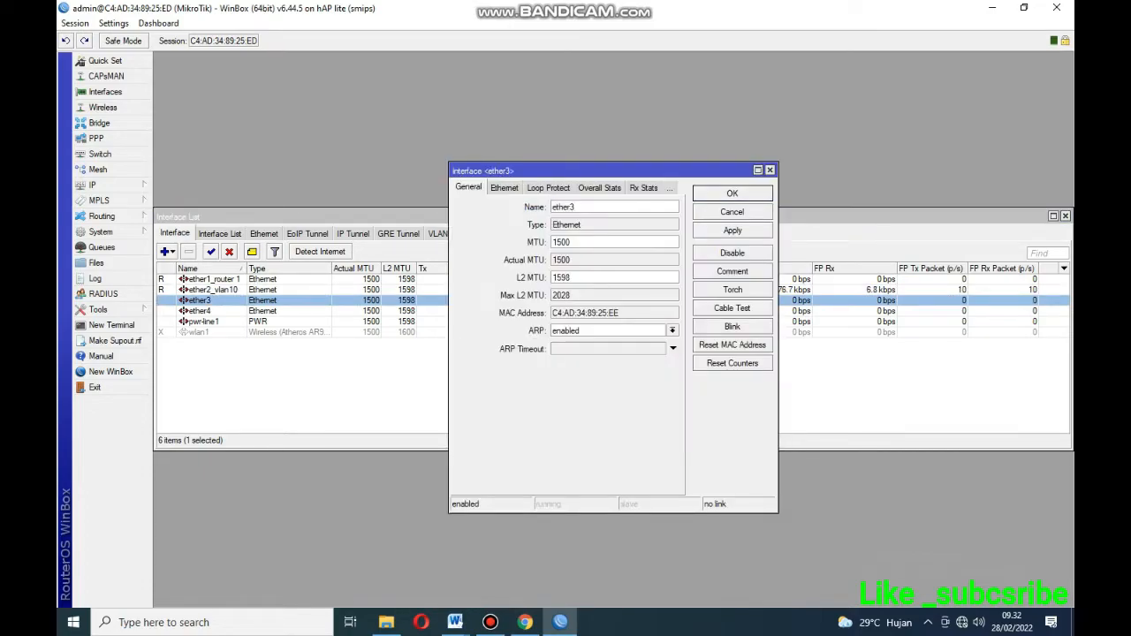
{"action": "type", "text": "vlan20"}
{"action": "left_click", "coordinate": [732, 230]}
{"action": "left_click", "coordinate": [732, 193]}
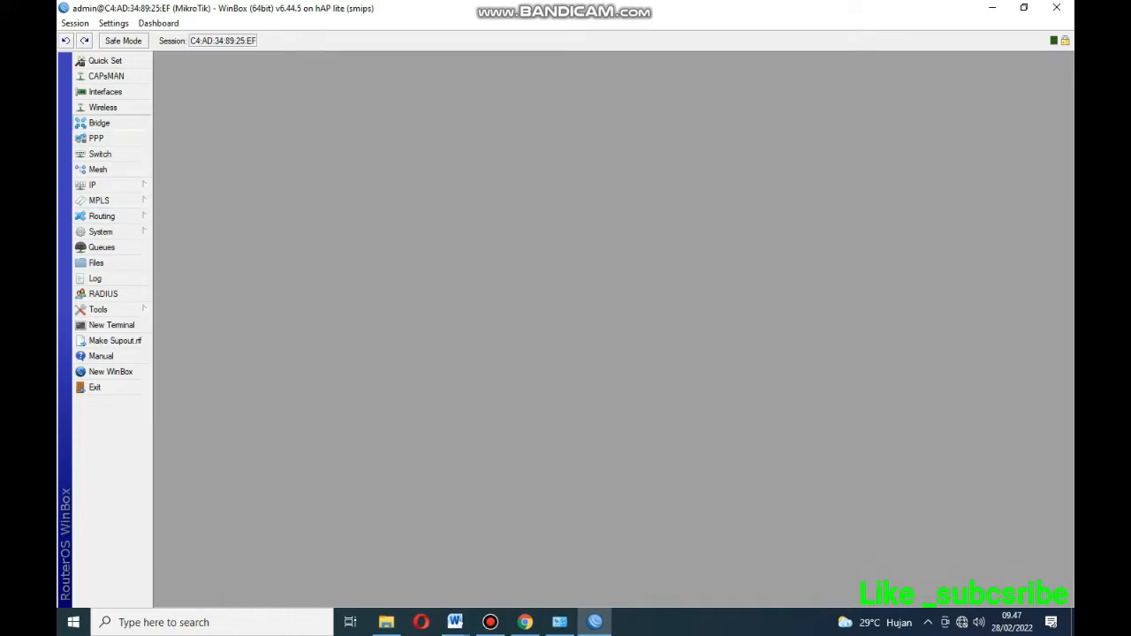
Create bridge1 with default settings and switch to the bridge port list.
{"action": "left_click", "coordinate": [98, 123]}
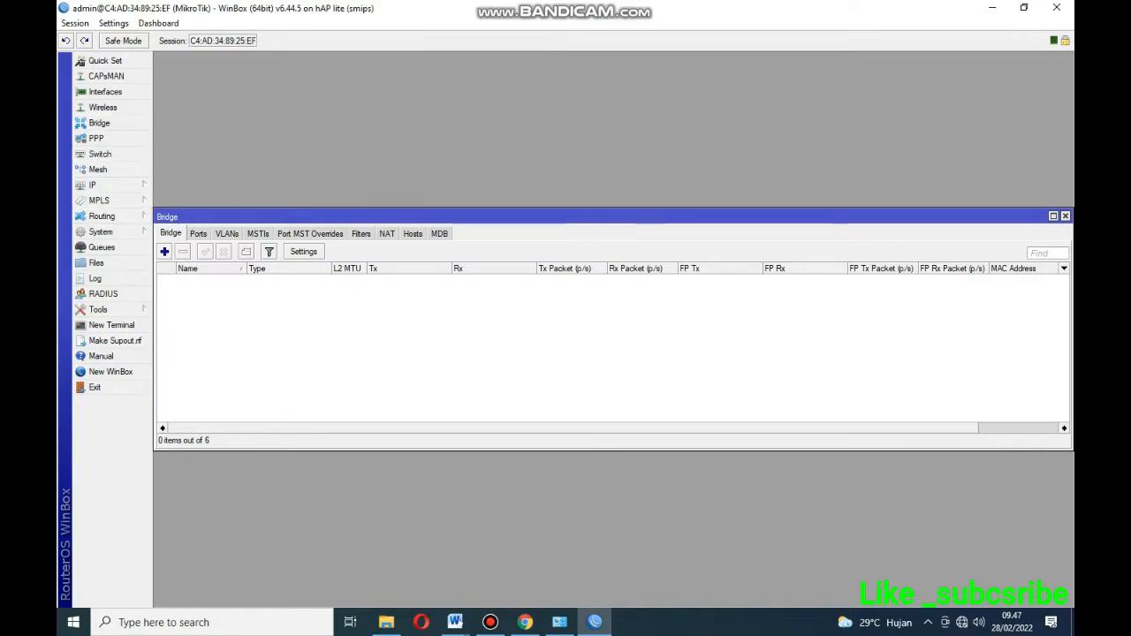
{"action": "left_click", "coordinate": [164, 252]}
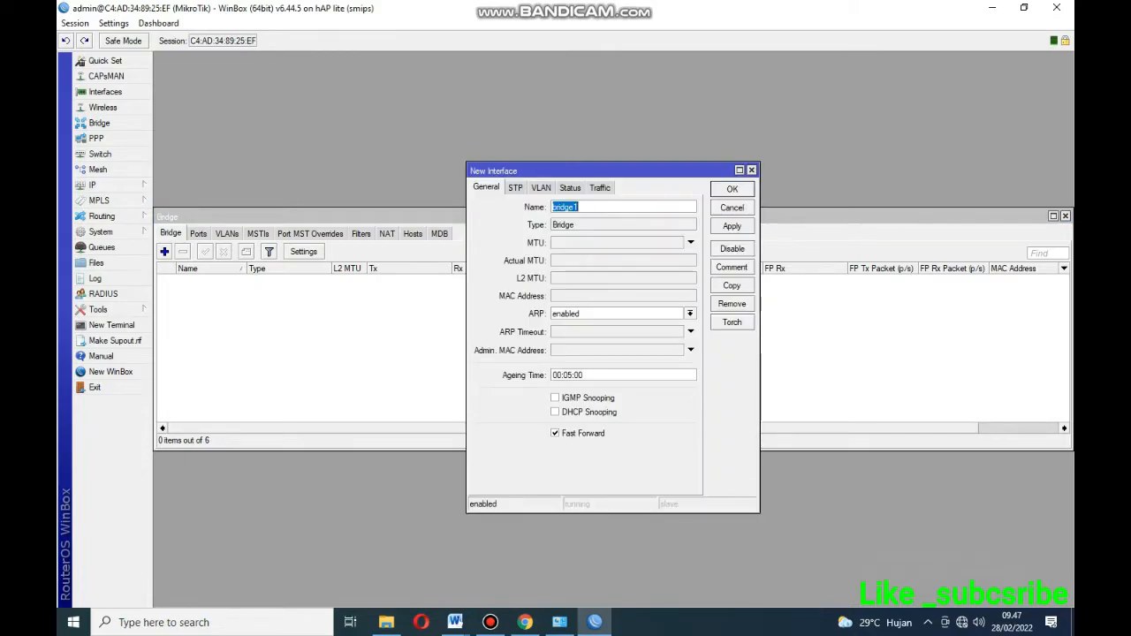
{"action": "left_click", "coordinate": [732, 225]}
{"action": "left_click", "coordinate": [731, 189]}
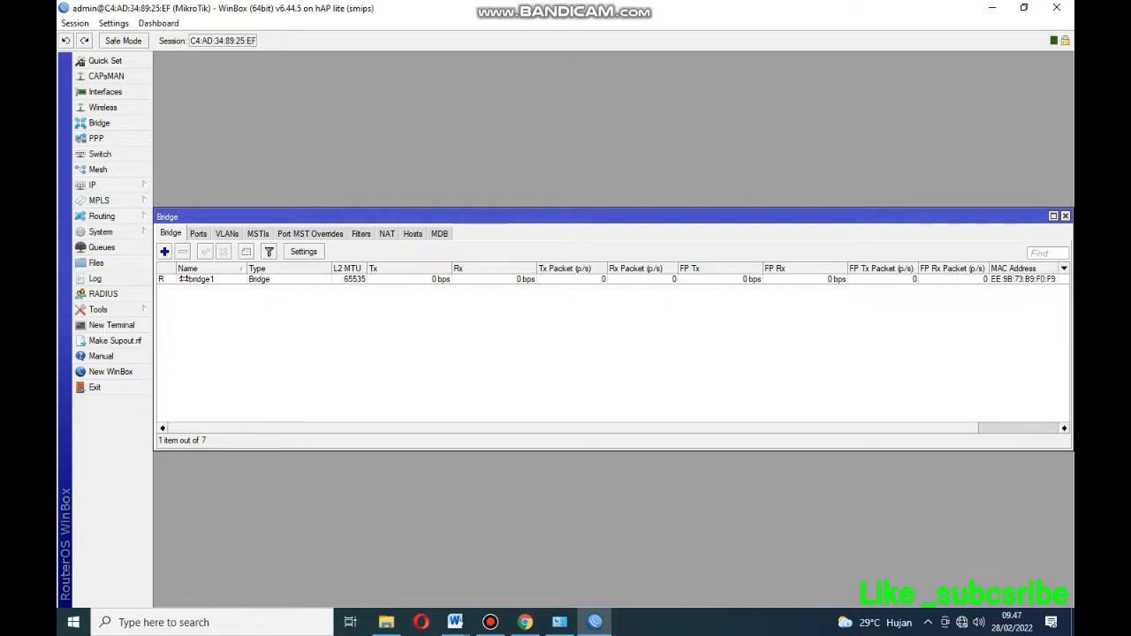
{"action": "left_click", "coordinate": [198, 233]}
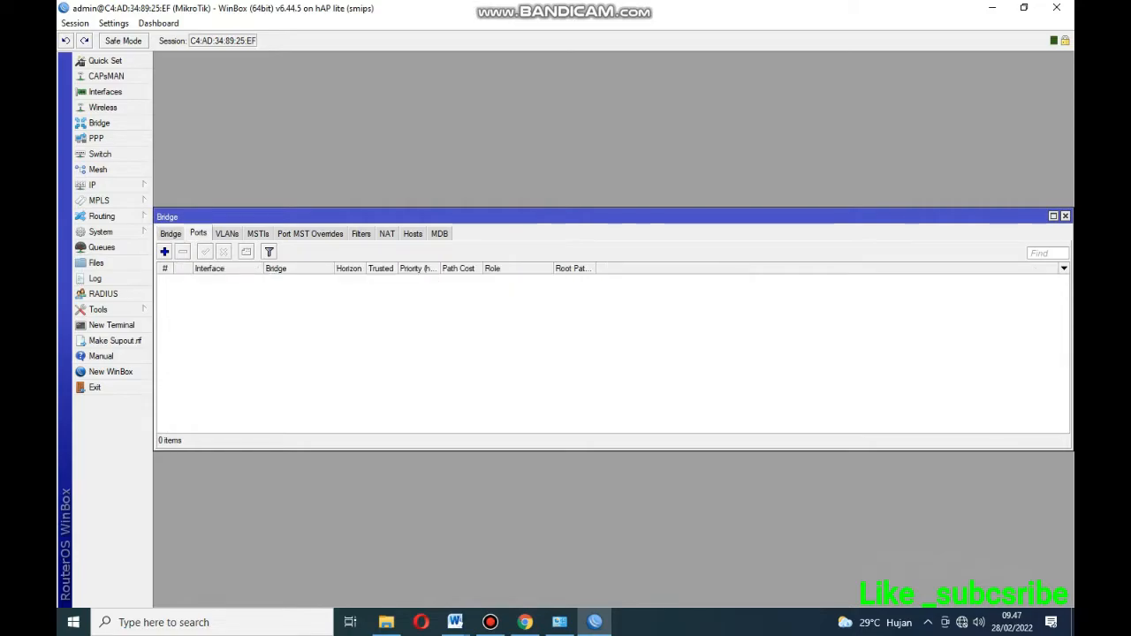
Add ether1_router 1 and ether2_vlan10 as ports of bridge1.
{"action": "left_click", "coordinate": [164, 251]}
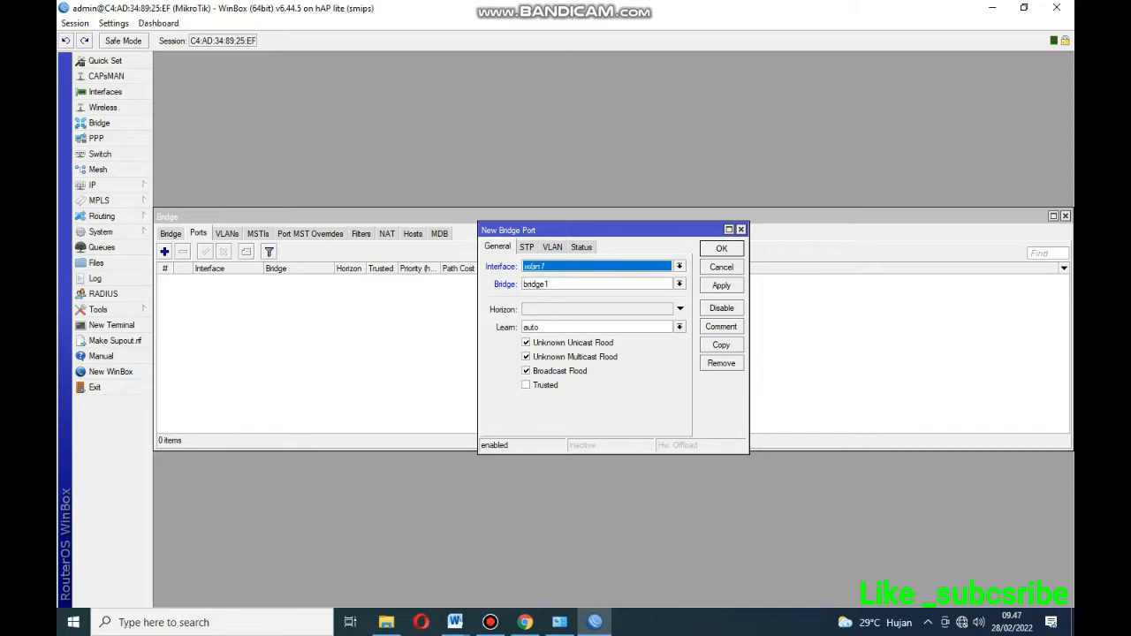
{"action": "left_click", "coordinate": [679, 266]}
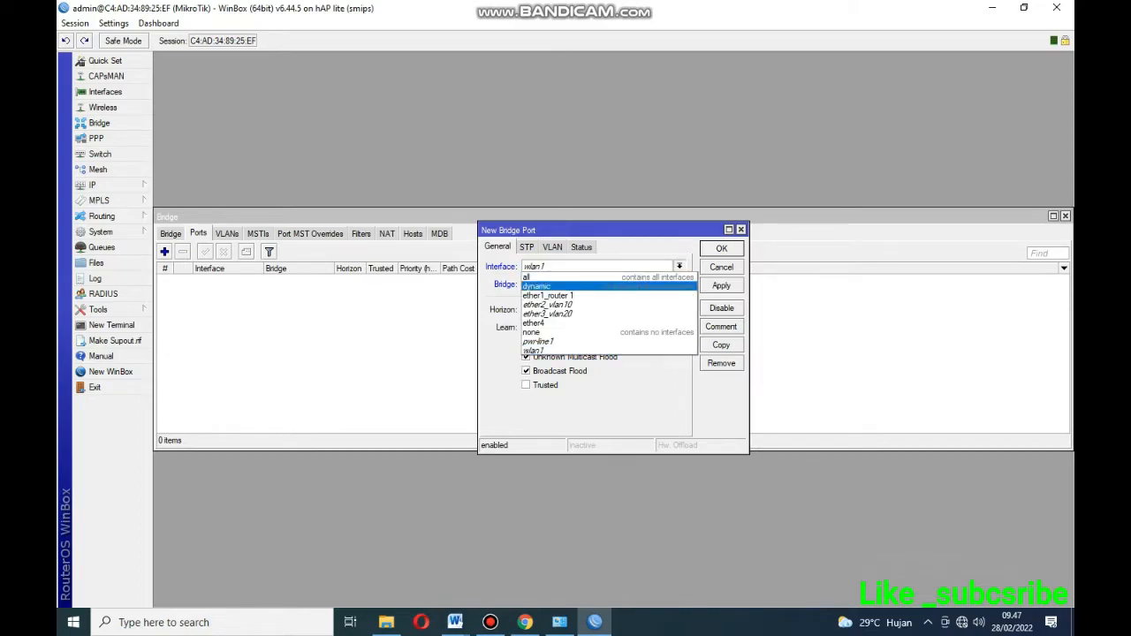
{"action": "left_click", "coordinate": [549, 296]}
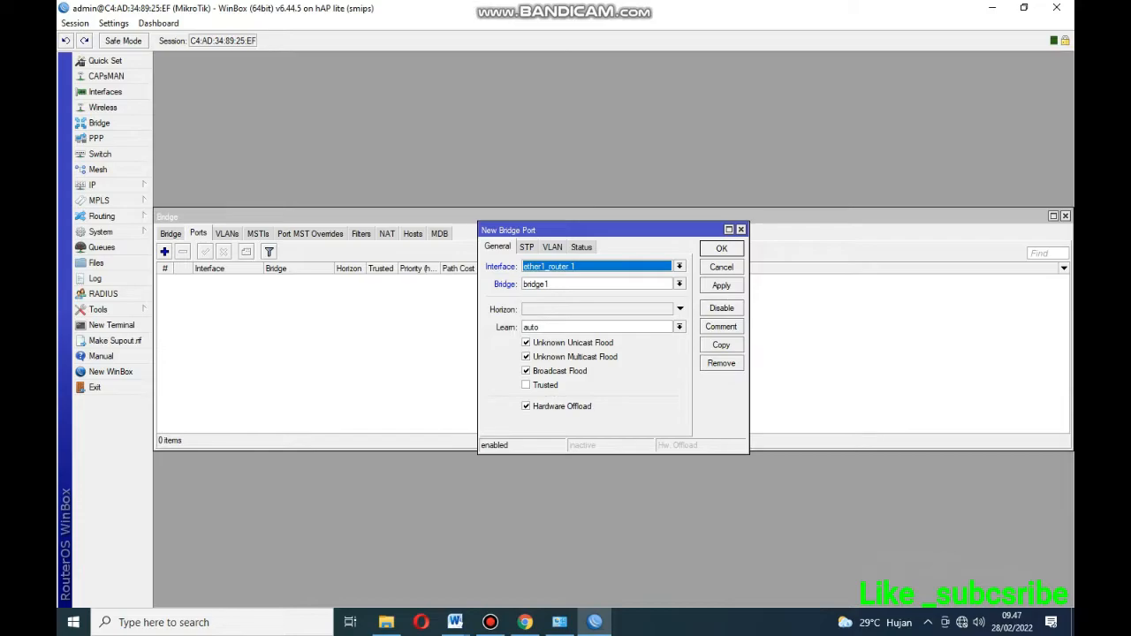
{"action": "left_click", "coordinate": [721, 284]}
{"action": "left_click", "coordinate": [721, 249]}
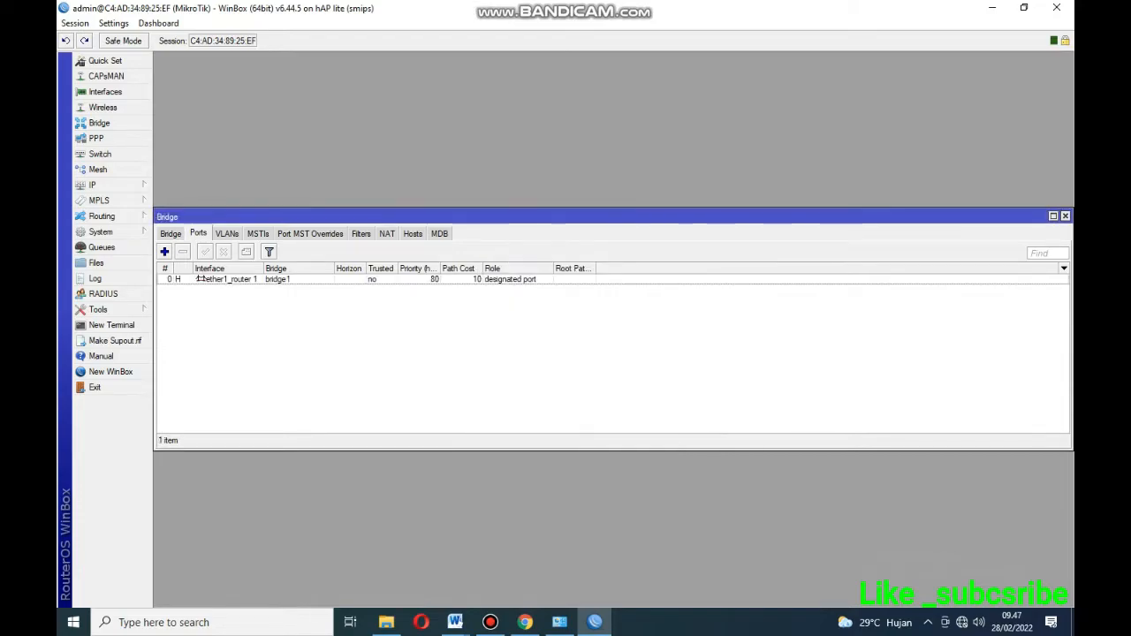
{"action": "left_click", "coordinate": [164, 251]}
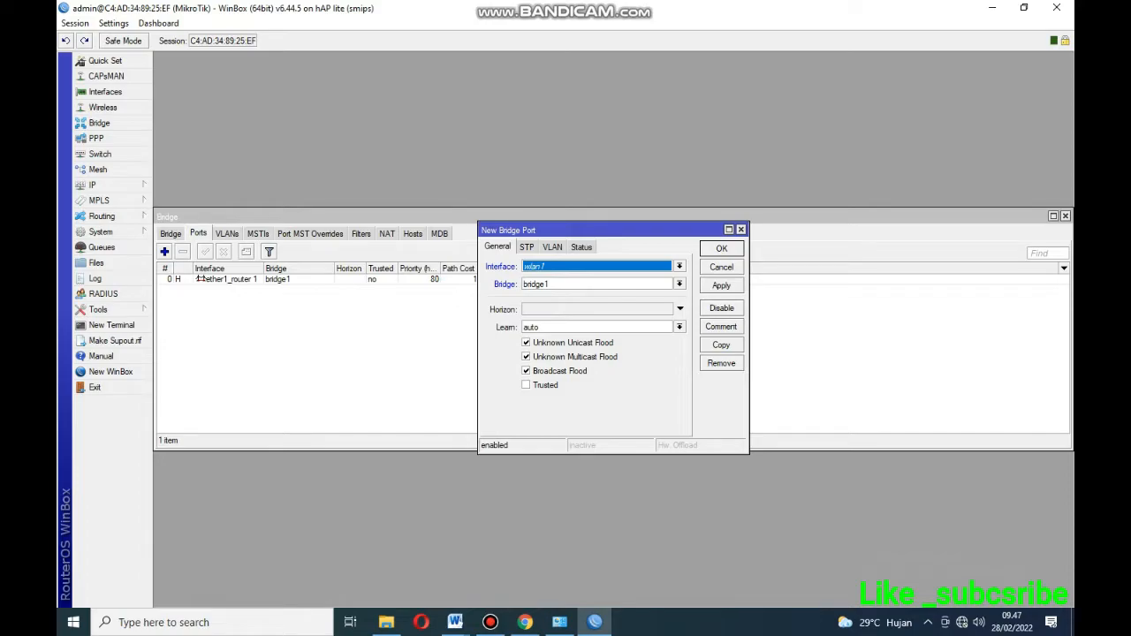
{"action": "left_click", "coordinate": [679, 266]}
{"action": "left_click", "coordinate": [552, 304]}
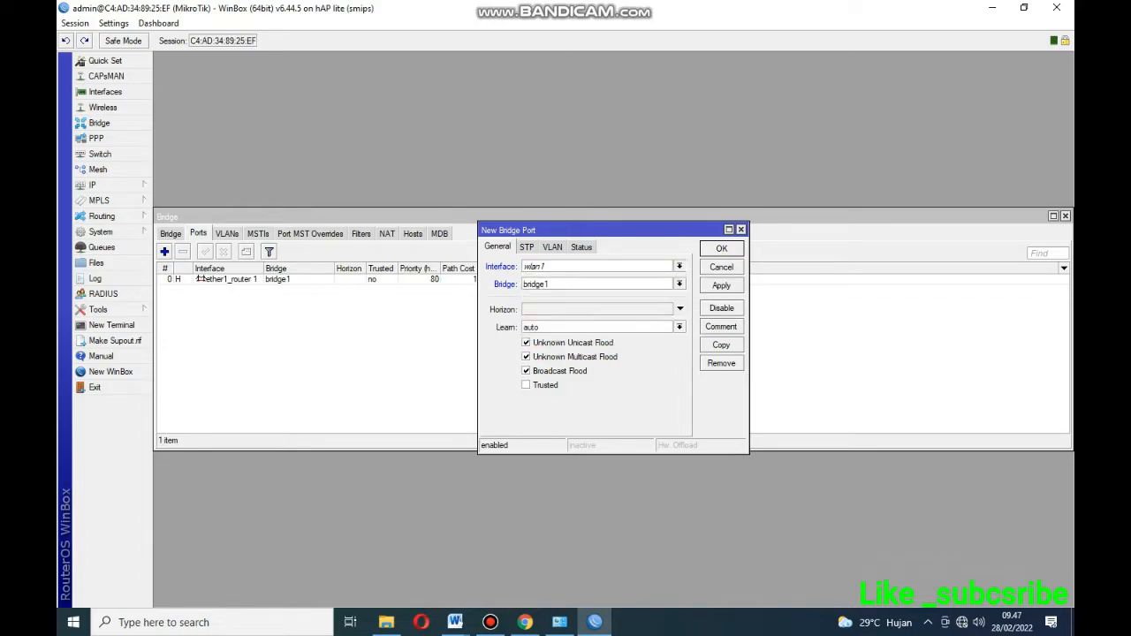
{"action": "left_click", "coordinate": [721, 286]}
{"action": "left_click", "coordinate": [721, 248]}
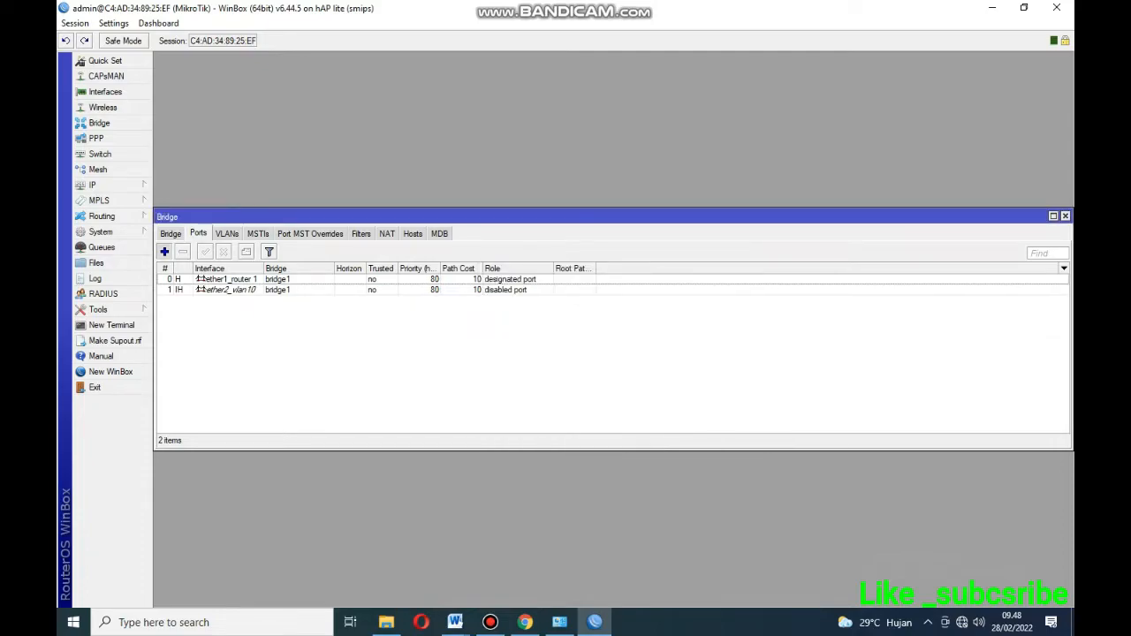
Attach ether3_vlan20 to bridge1 as well.
{"action": "left_click", "coordinate": [165, 252]}
{"action": "left_click", "coordinate": [679, 266]}
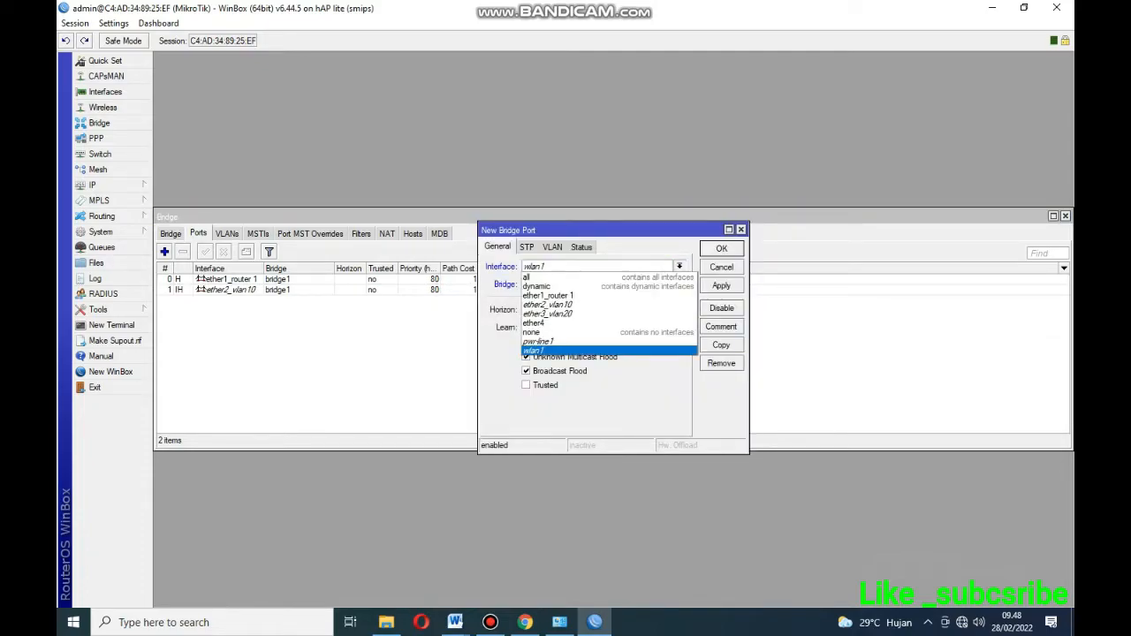
{"action": "left_click", "coordinate": [610, 312]}
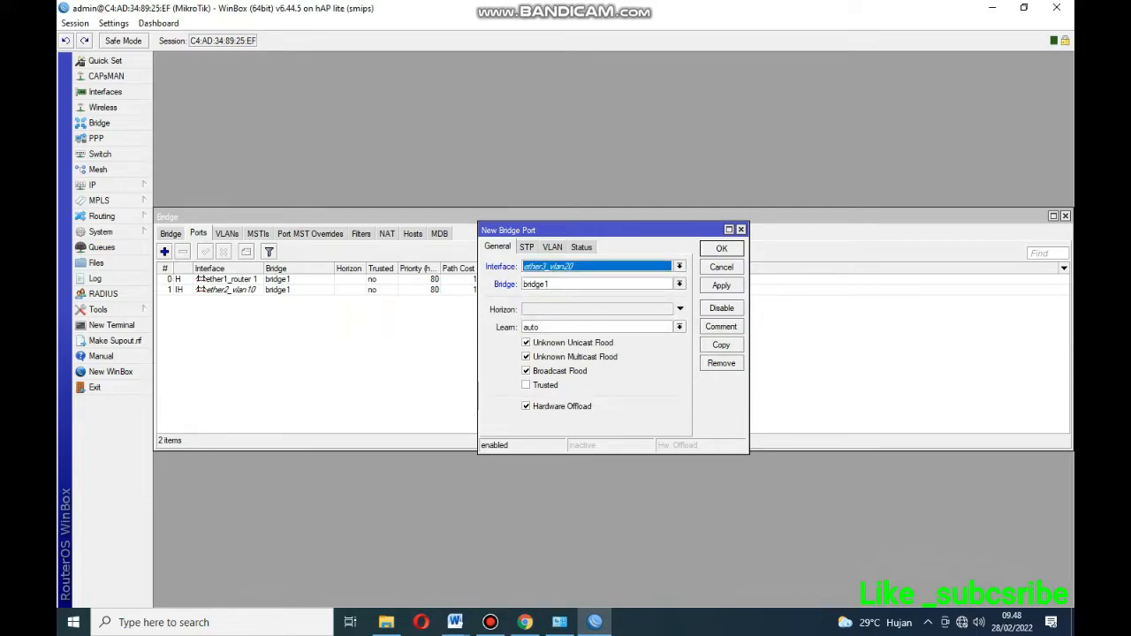
{"action": "left_click", "coordinate": [721, 285]}
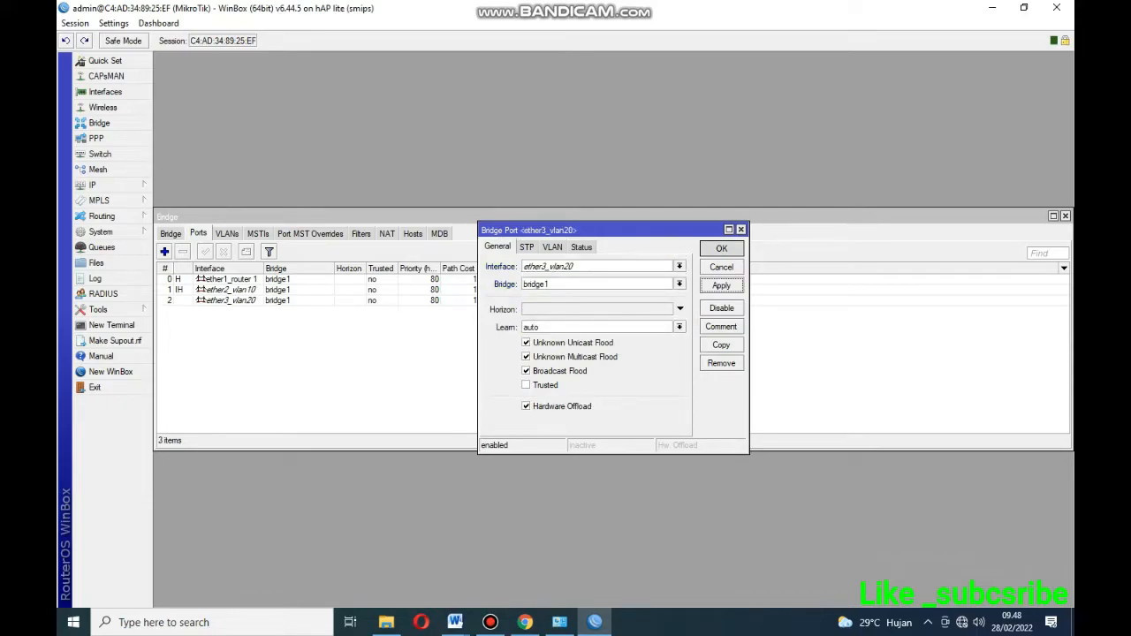
{"action": "left_click", "coordinate": [721, 249]}
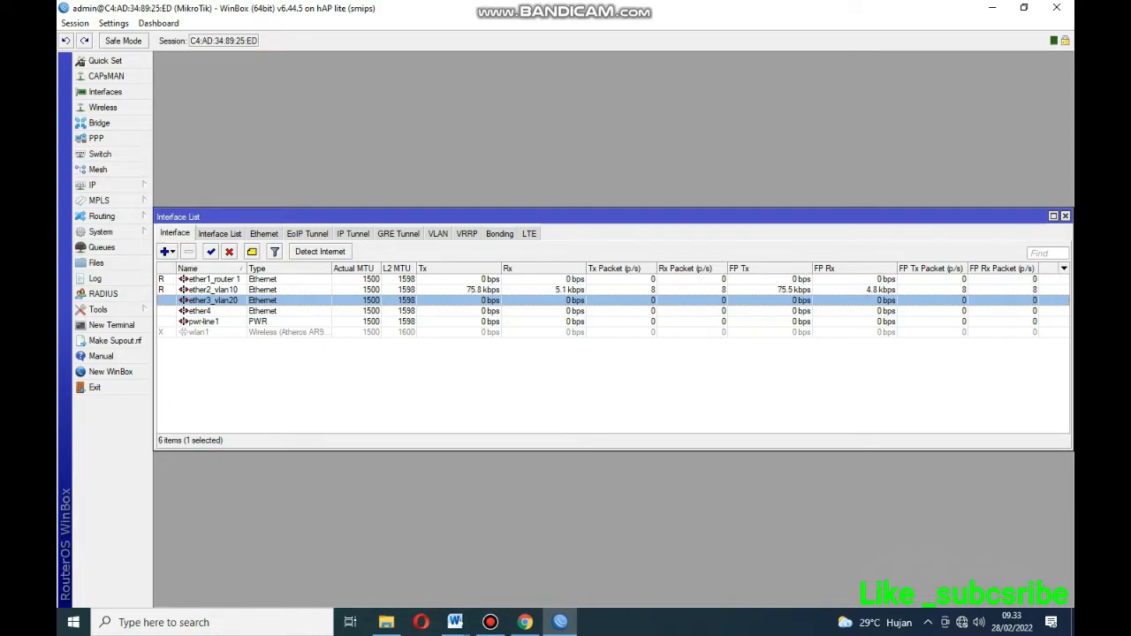
Move the second router's Interface List to the top and shorten it to fit six interfaces.
{"action": "left_click_drag", "start_coordinate": [530, 216], "coordinate": [531, 60]}
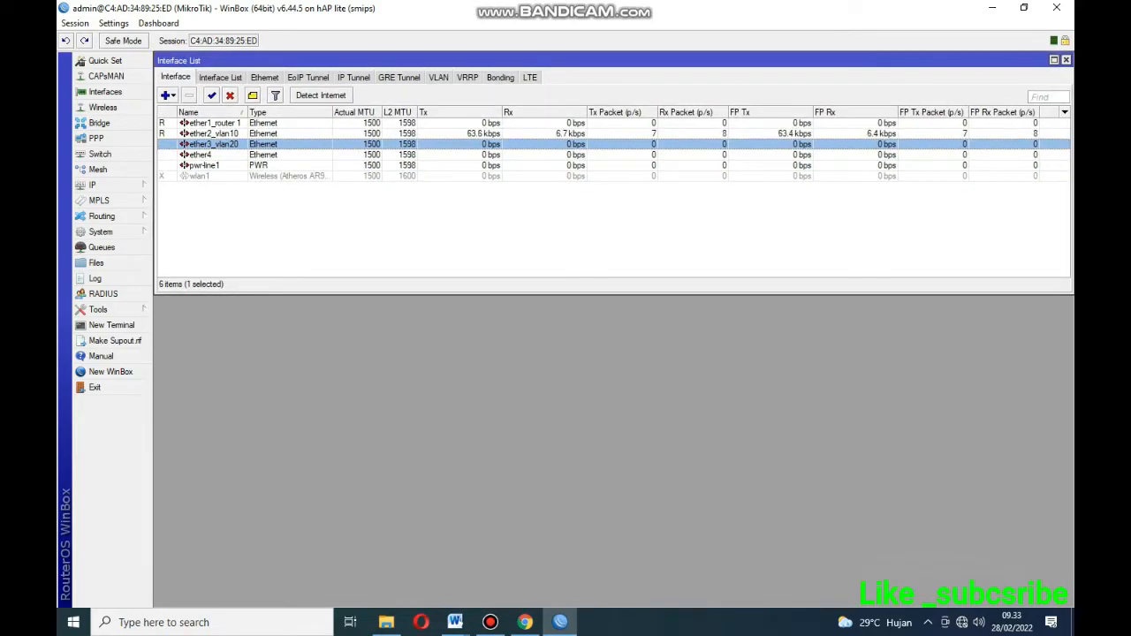
{"action": "left_click_drag", "start_coordinate": [155, 294], "coordinate": [153, 215]}
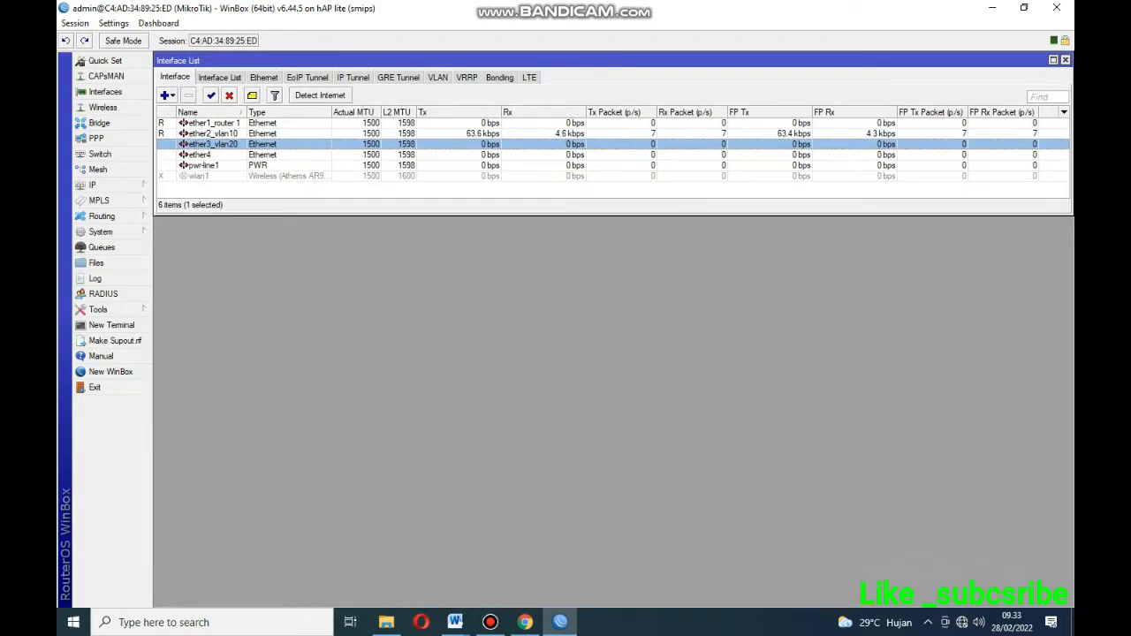
Open the Switch window below the interface list and inspect switch1's properties without changing them.
{"action": "left_click", "coordinate": [100, 154]}
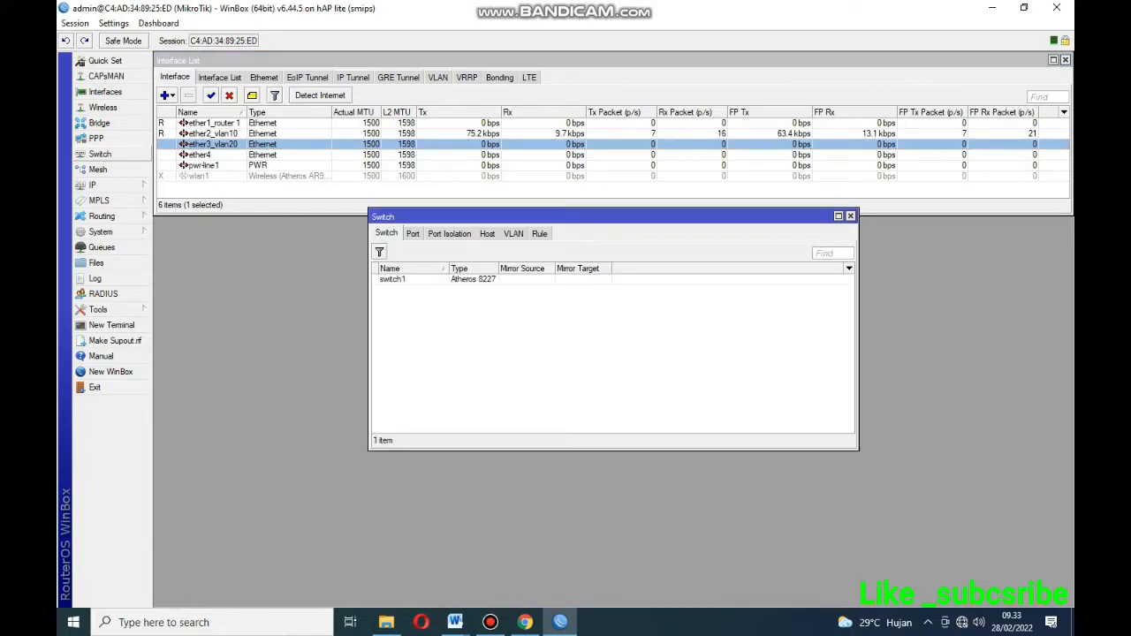
{"action": "left_click_drag", "start_coordinate": [371, 235], "coordinate": [378, 221]}
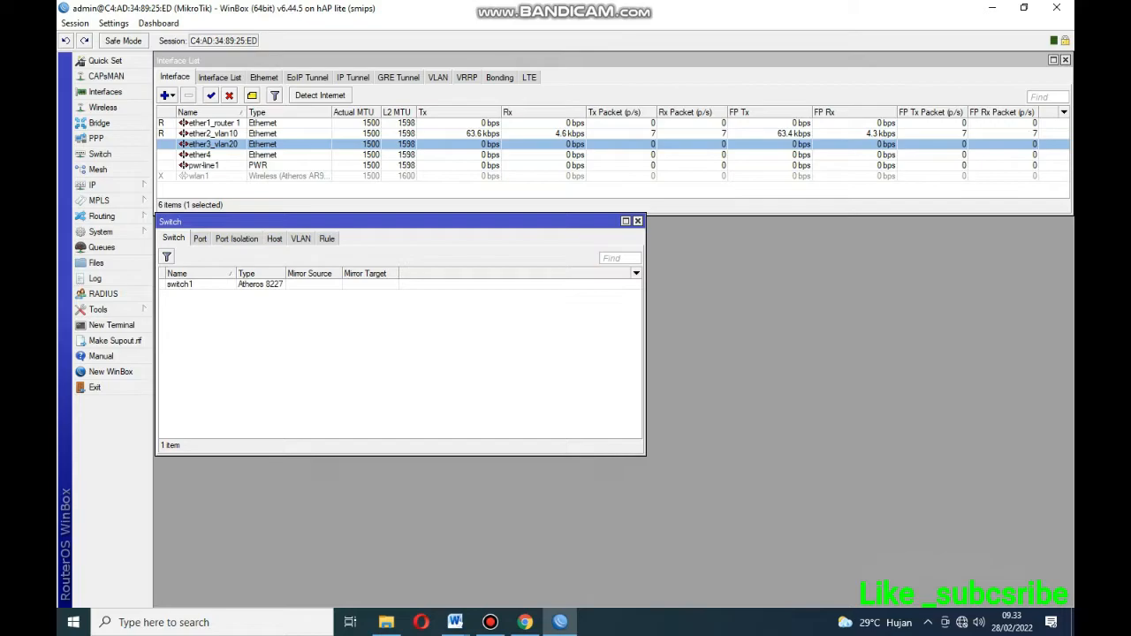
{"action": "left_click", "coordinate": [180, 284]}
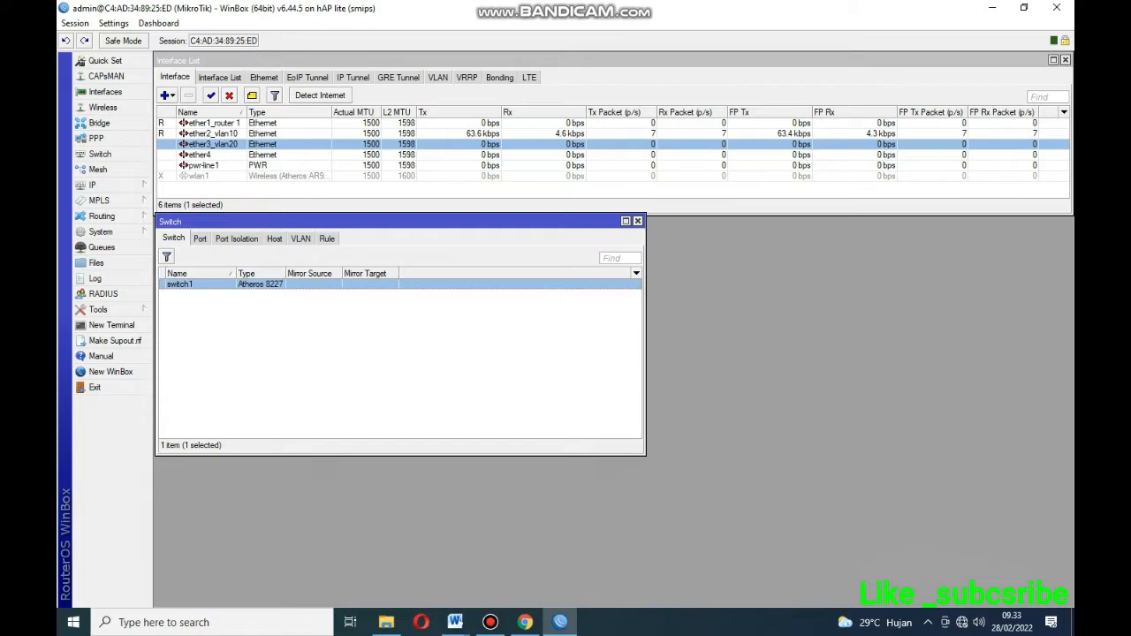
{"action": "double_click", "coordinate": [181, 284]}
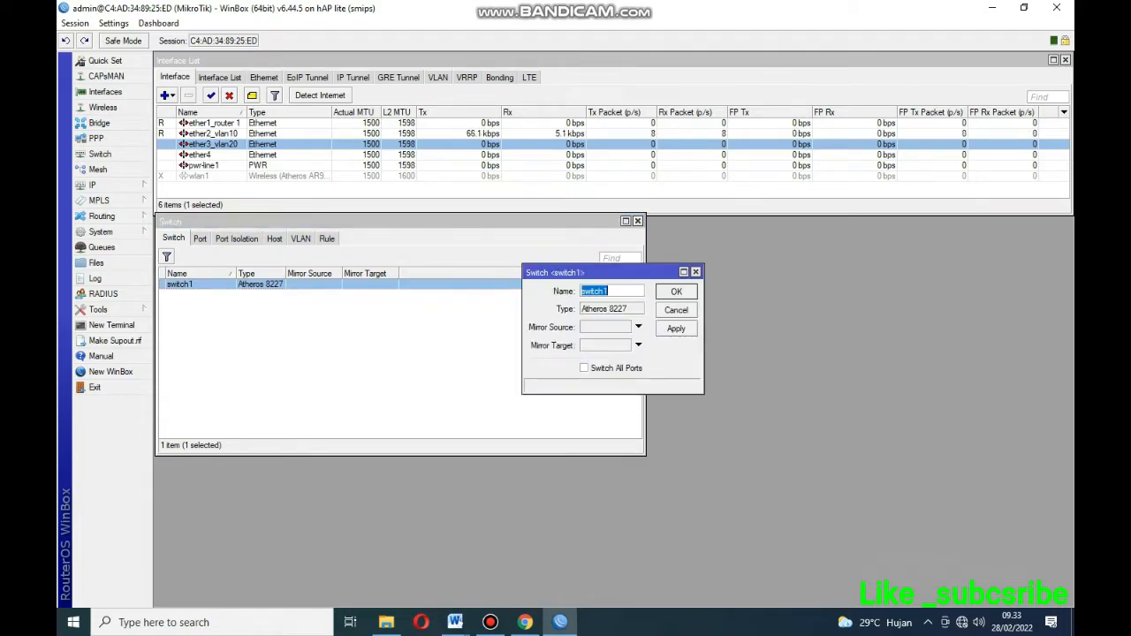
{"action": "left_click", "coordinate": [695, 271]}
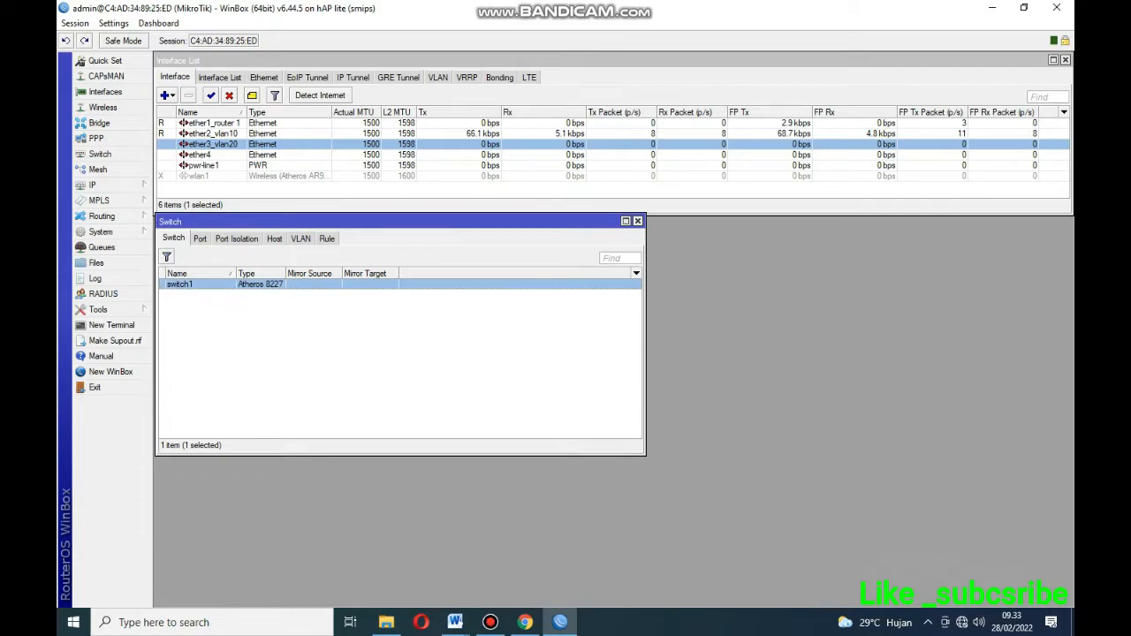
Check the switch port list and the empty VLAN table, then start a new switch VLAN.
{"action": "left_click", "coordinate": [199, 238]}
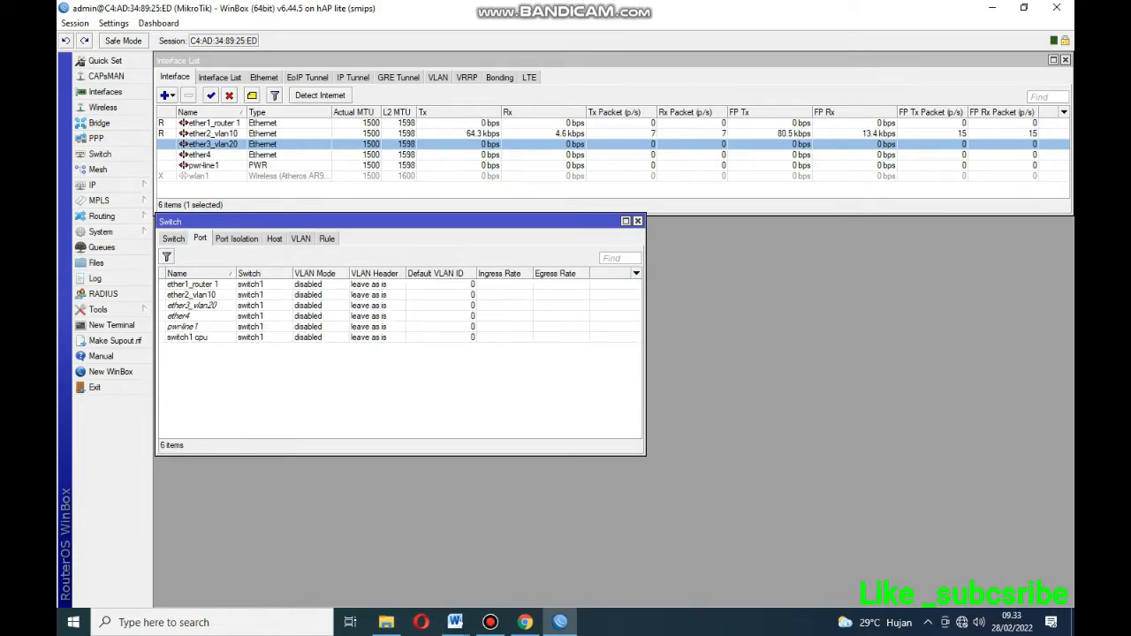
{"action": "left_click", "coordinate": [300, 239]}
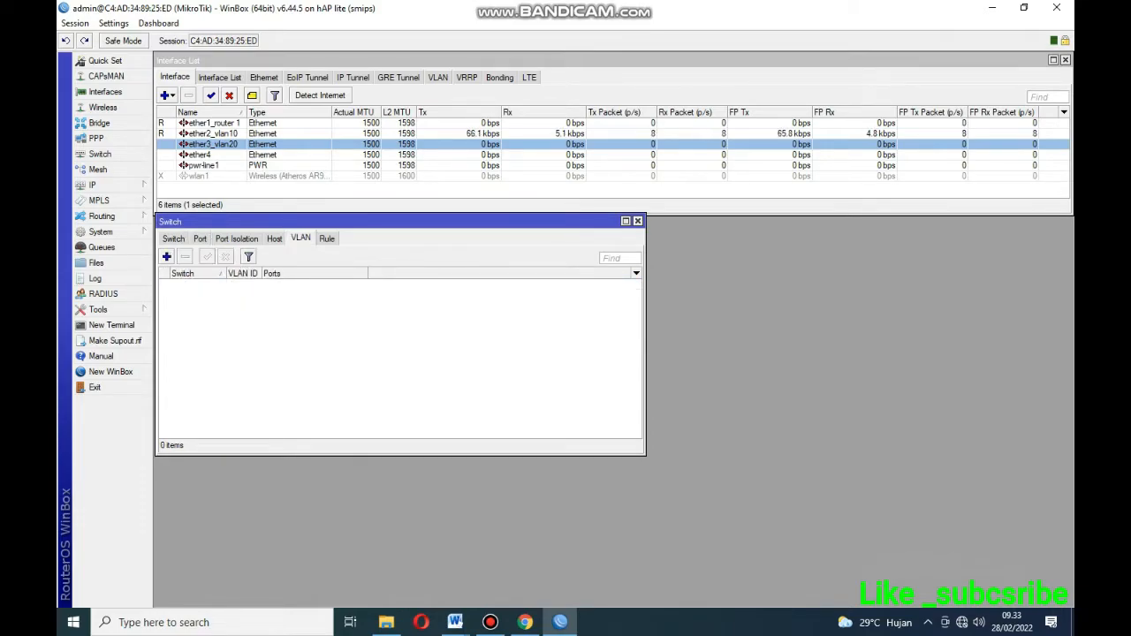
{"action": "left_click", "coordinate": [166, 257]}
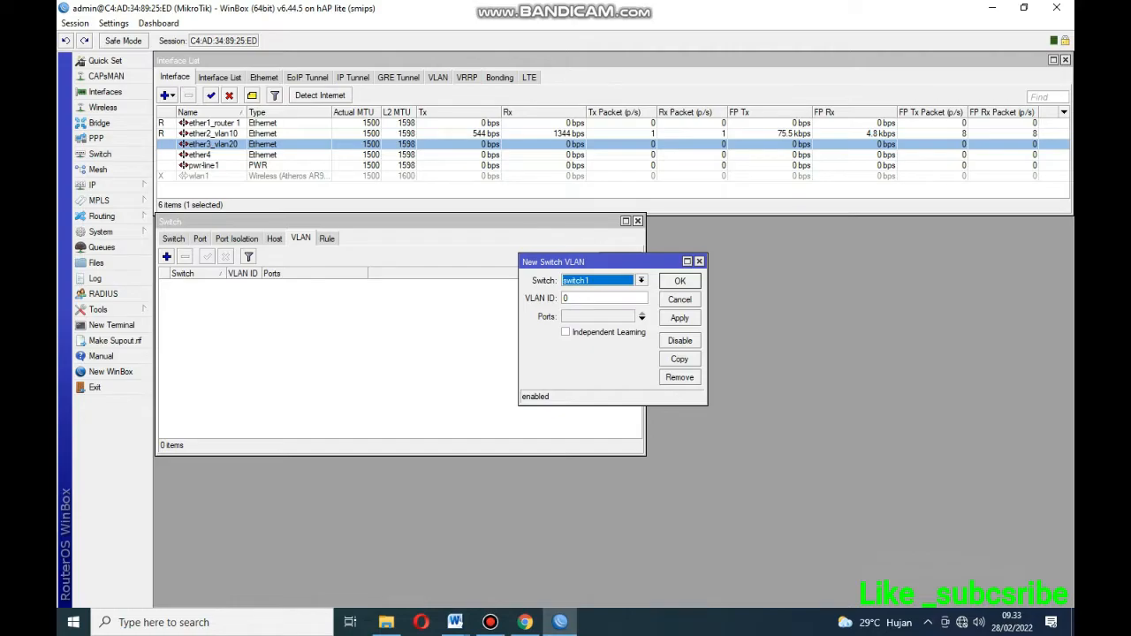
Create switch VLAN ID 10 on switch1 with member ports ether1_router 1 and ether2_vlan10.
{"action": "key", "text": "Tab"}
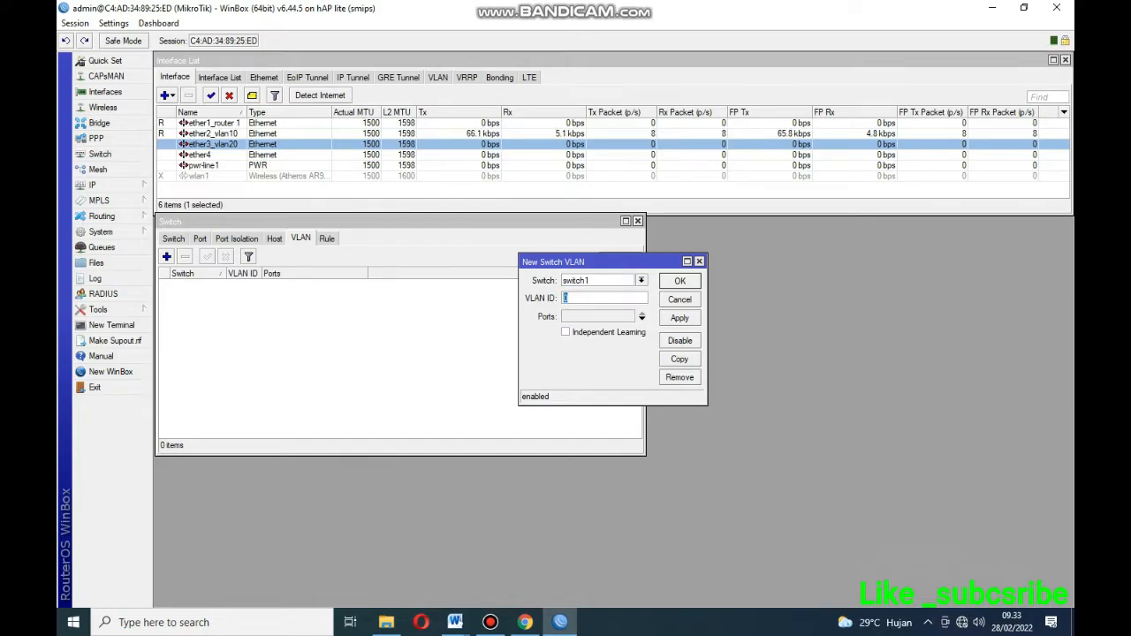
{"action": "type", "text": "10"}
{"action": "left_click", "coordinate": [642, 319]}
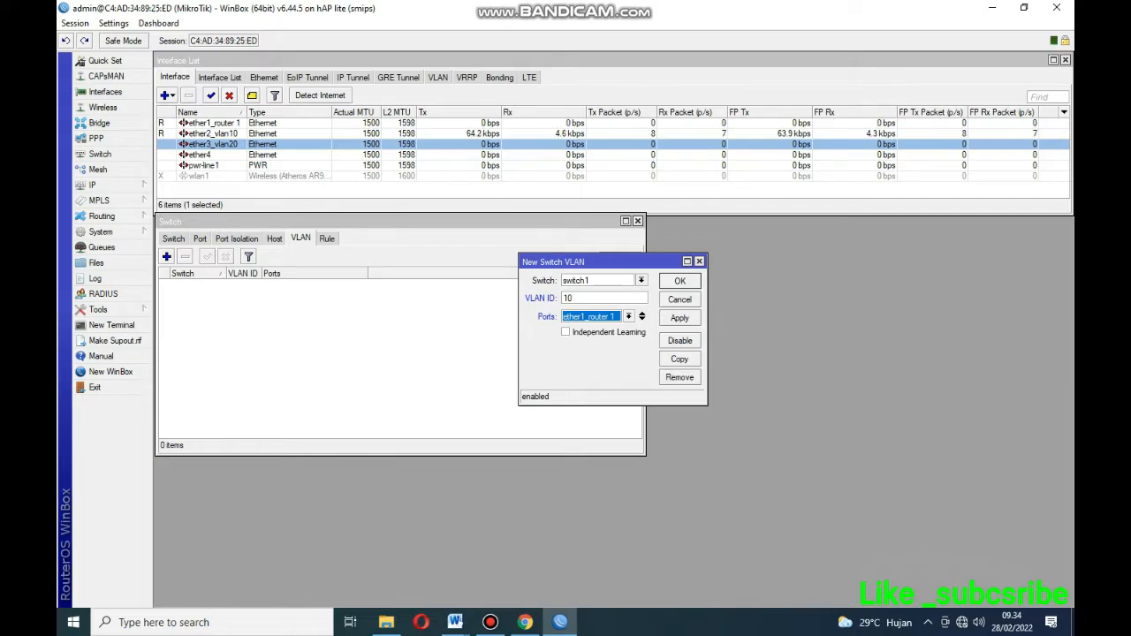
{"action": "left_click", "coordinate": [628, 316]}
{"action": "left_click", "coordinate": [588, 327]}
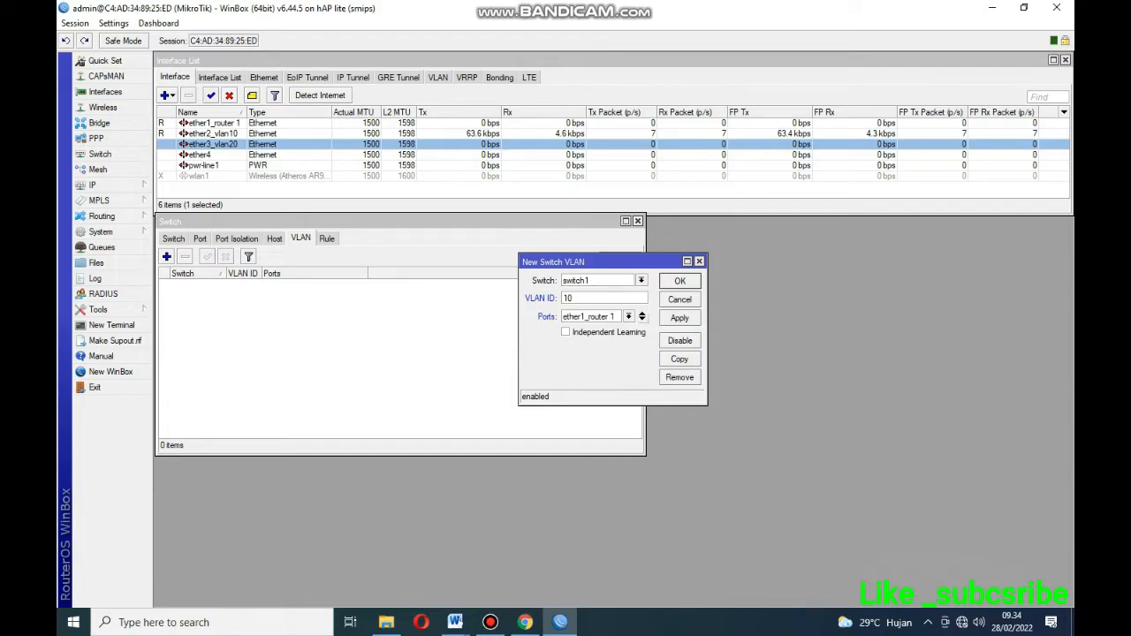
{"action": "left_click", "coordinate": [641, 319]}
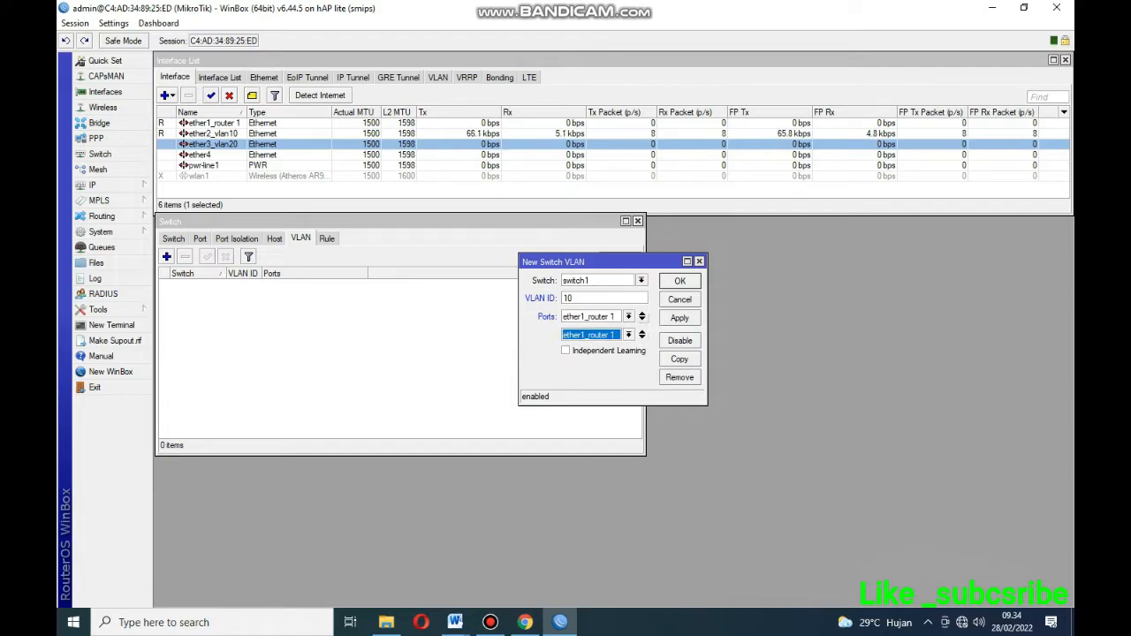
{"action": "left_click", "coordinate": [628, 334]}
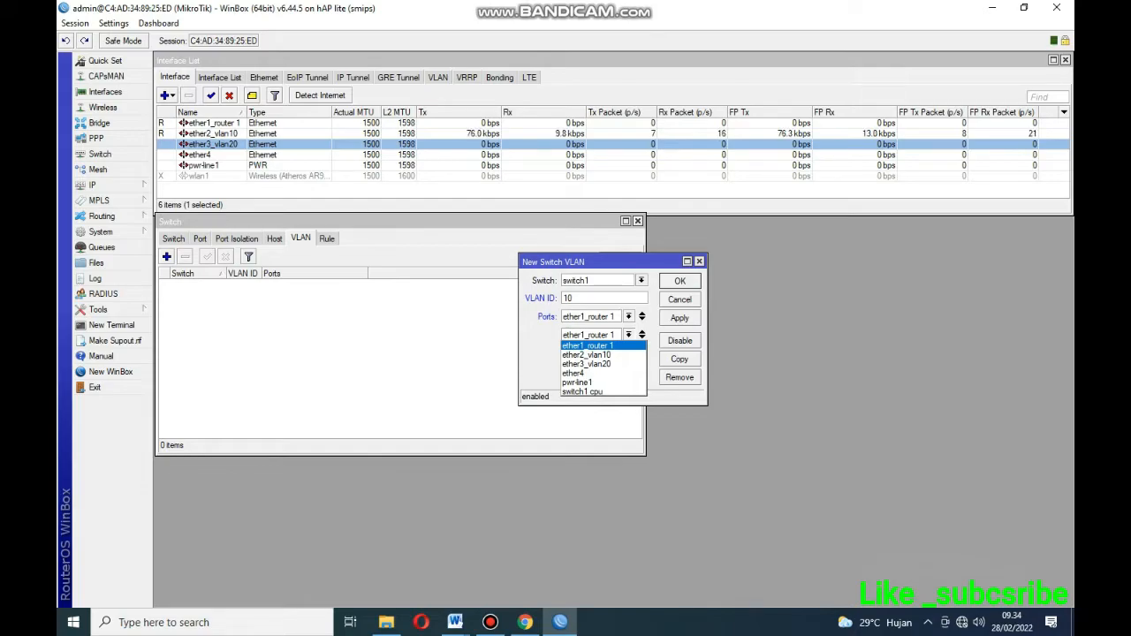
{"action": "left_click", "coordinate": [586, 355]}
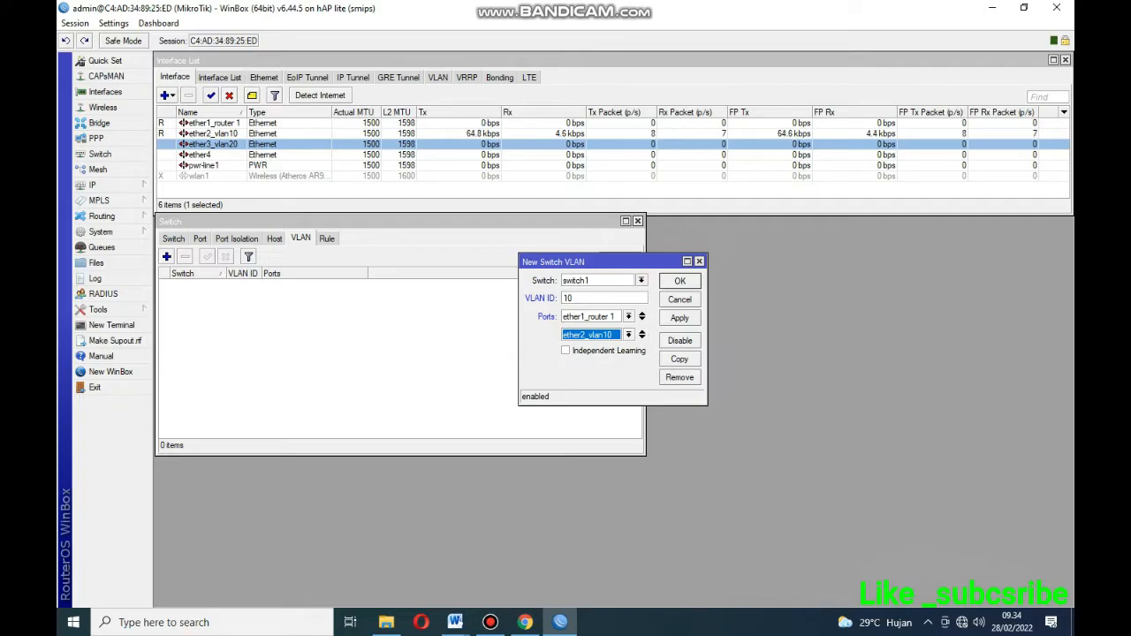
{"action": "left_click", "coordinate": [679, 318]}
{"action": "left_click", "coordinate": [680, 281]}
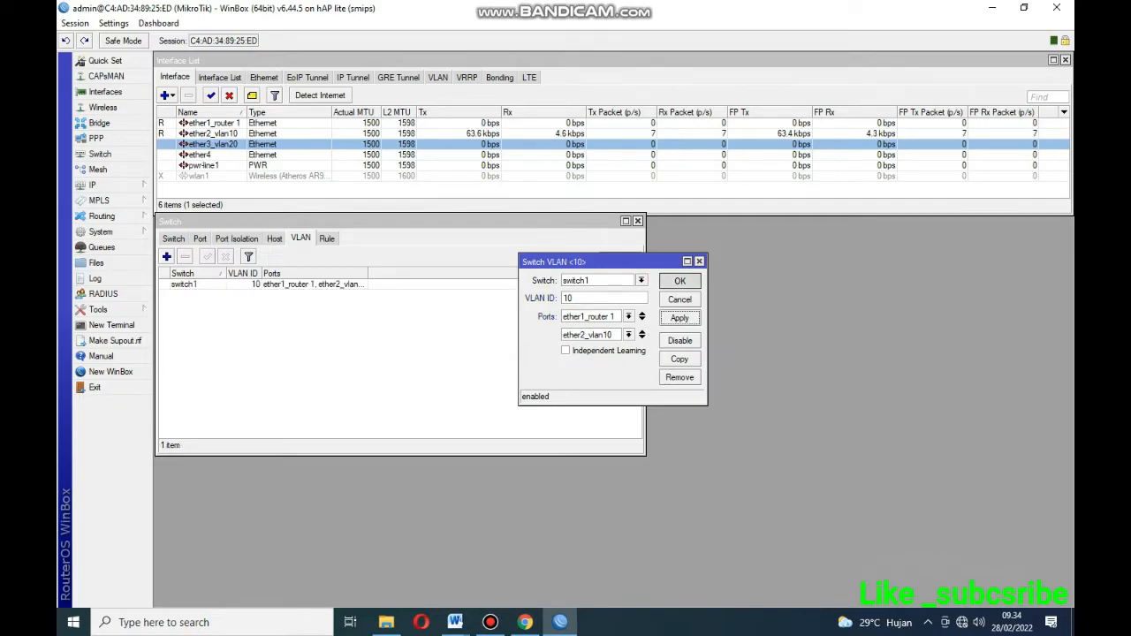
Create switch VLAN ID 20 on switch1 with member ports ether1_router 1 and ether3_vlan20.
{"action": "left_click", "coordinate": [166, 256]}
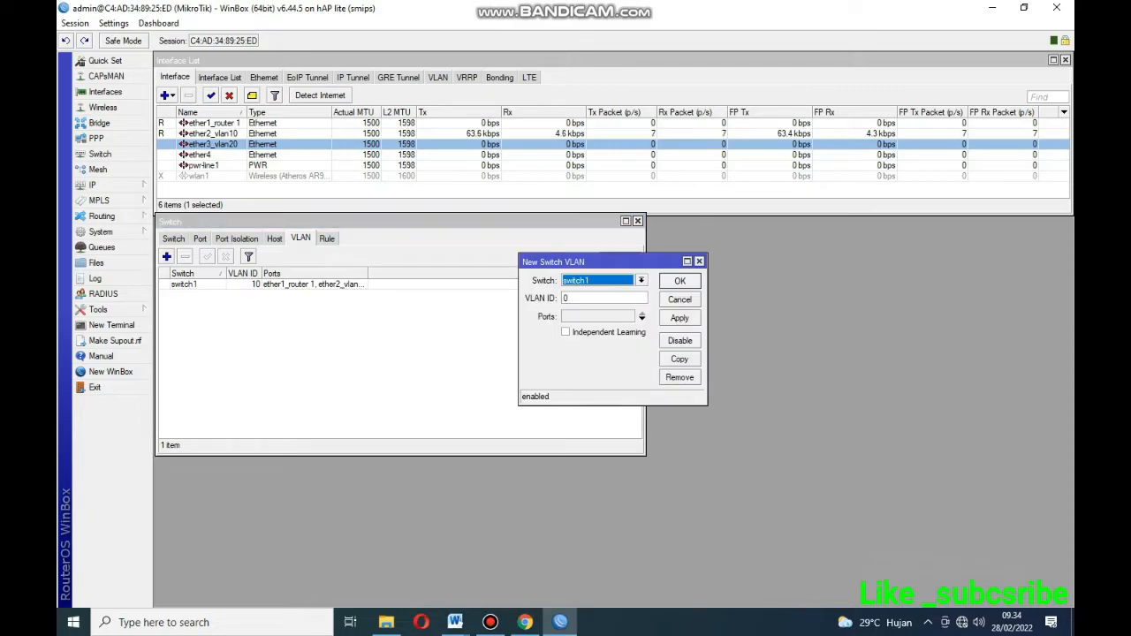
{"action": "key", "text": "Tab"}
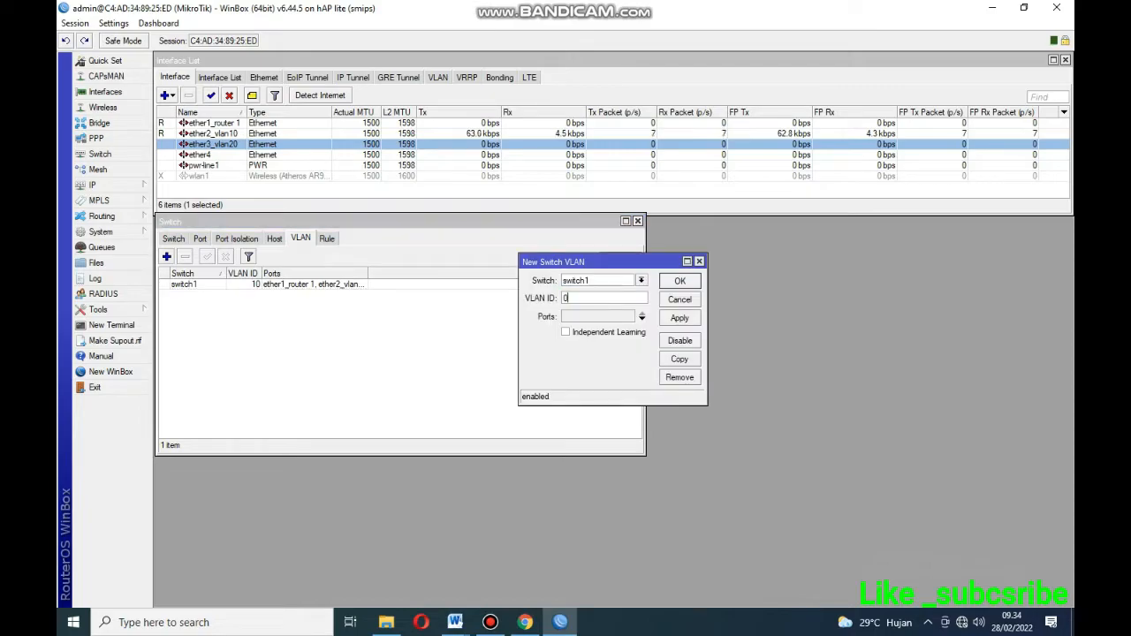
{"action": "type", "text": "20"}
{"action": "left_click", "coordinate": [642, 319]}
{"action": "left_click", "coordinate": [628, 316]}
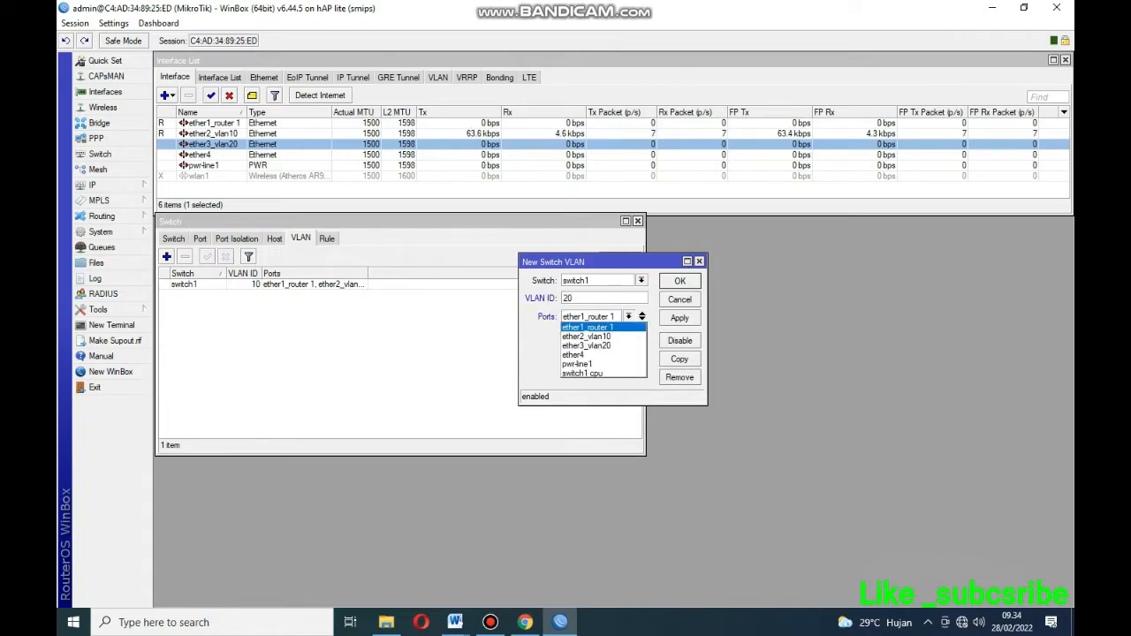
{"action": "left_click", "coordinate": [587, 327]}
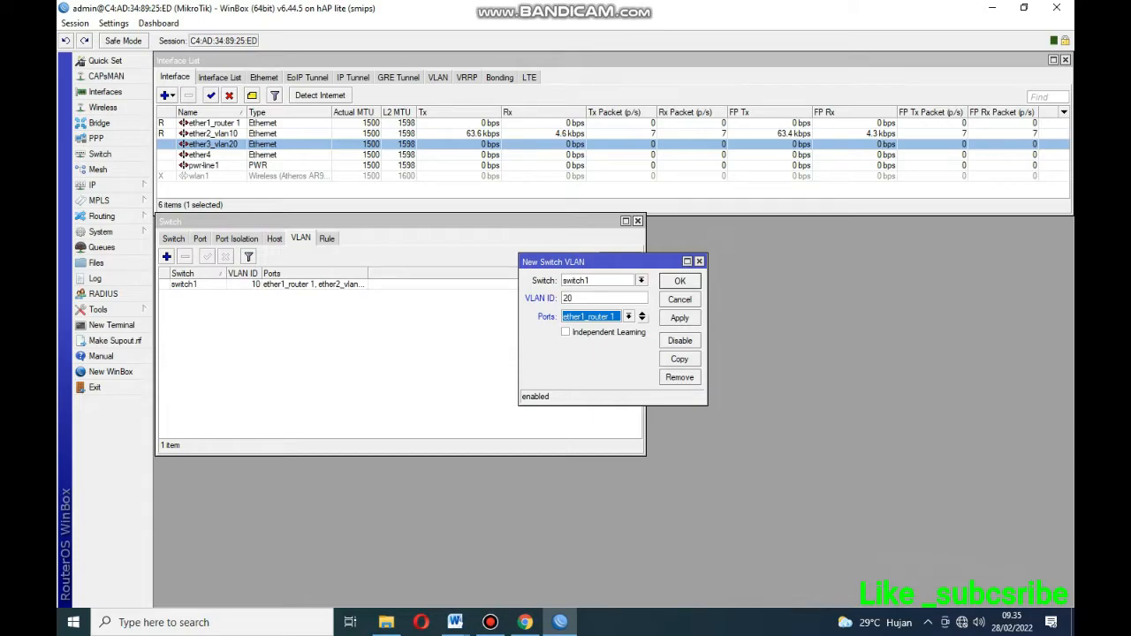
{"action": "left_click", "coordinate": [643, 319]}
{"action": "left_click", "coordinate": [628, 334]}
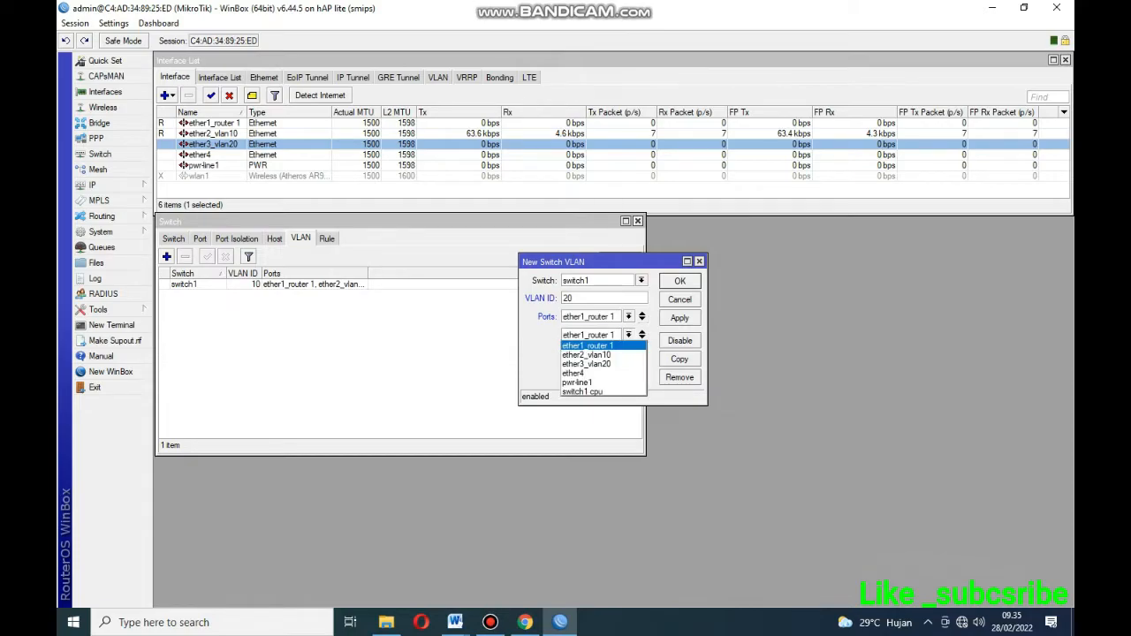
{"action": "key", "text": "Down"}
{"action": "key", "text": "Down"}
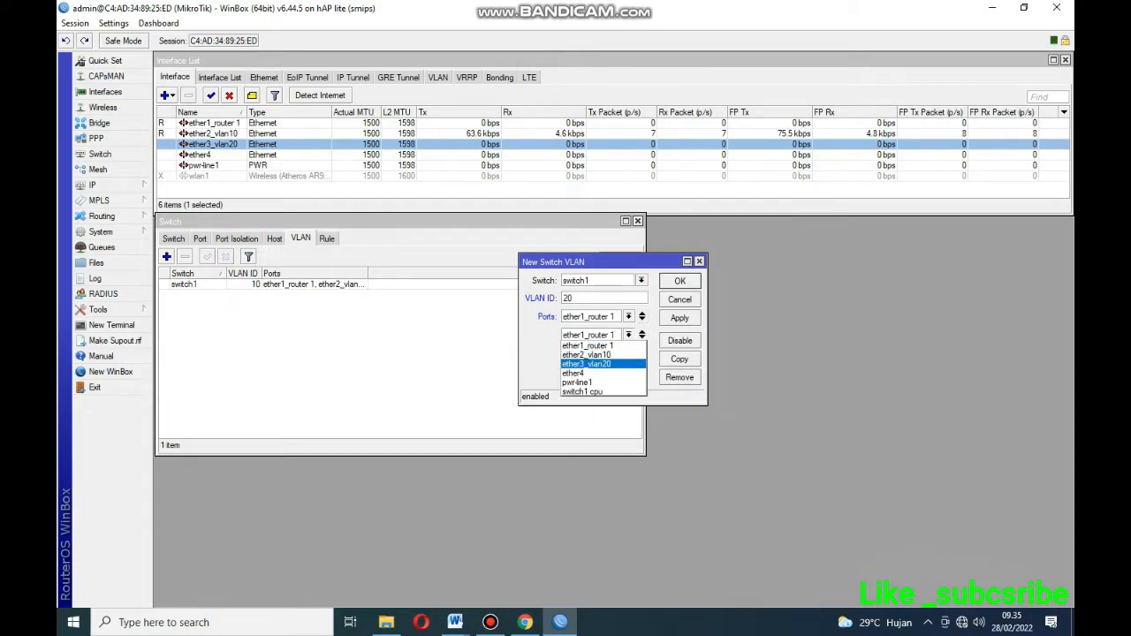
{"action": "key", "text": "Return"}
{"action": "left_click", "coordinate": [679, 318]}
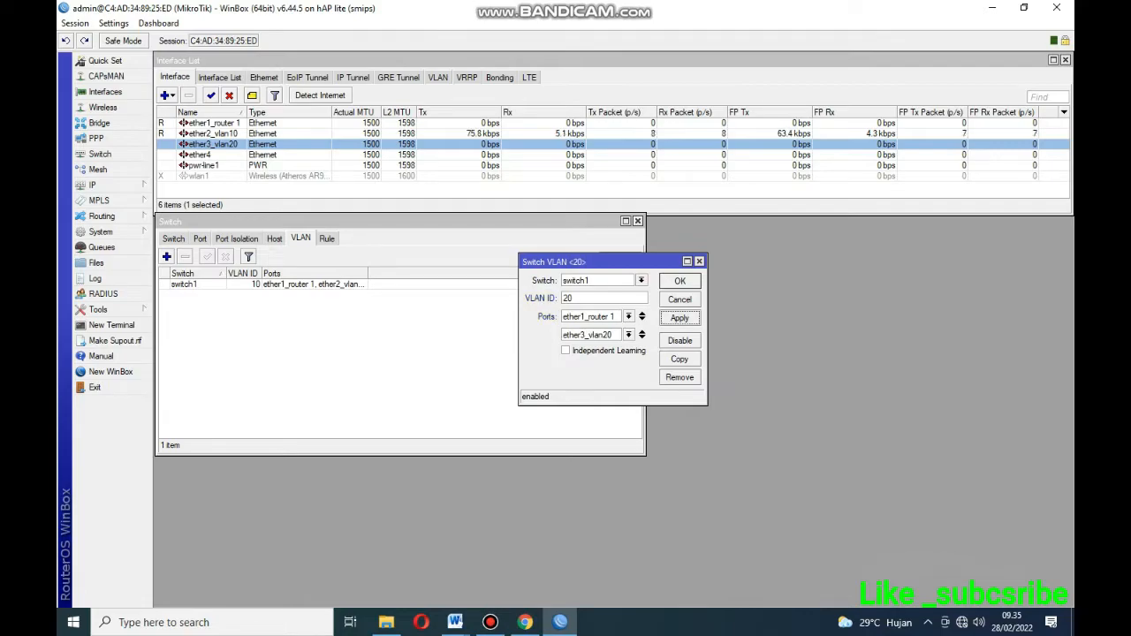
{"action": "left_click", "coordinate": [679, 281]}
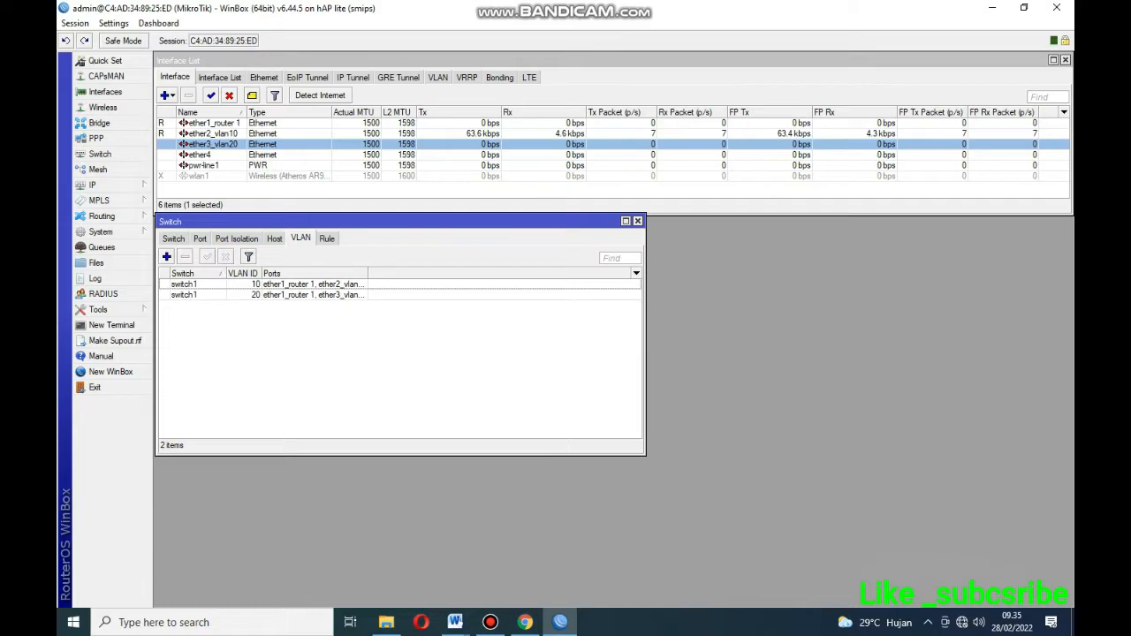
Set switch port ether1_router 1 to VLAN Mode secure and VLAN Header add if missing.
{"action": "left_click", "coordinate": [200, 239]}
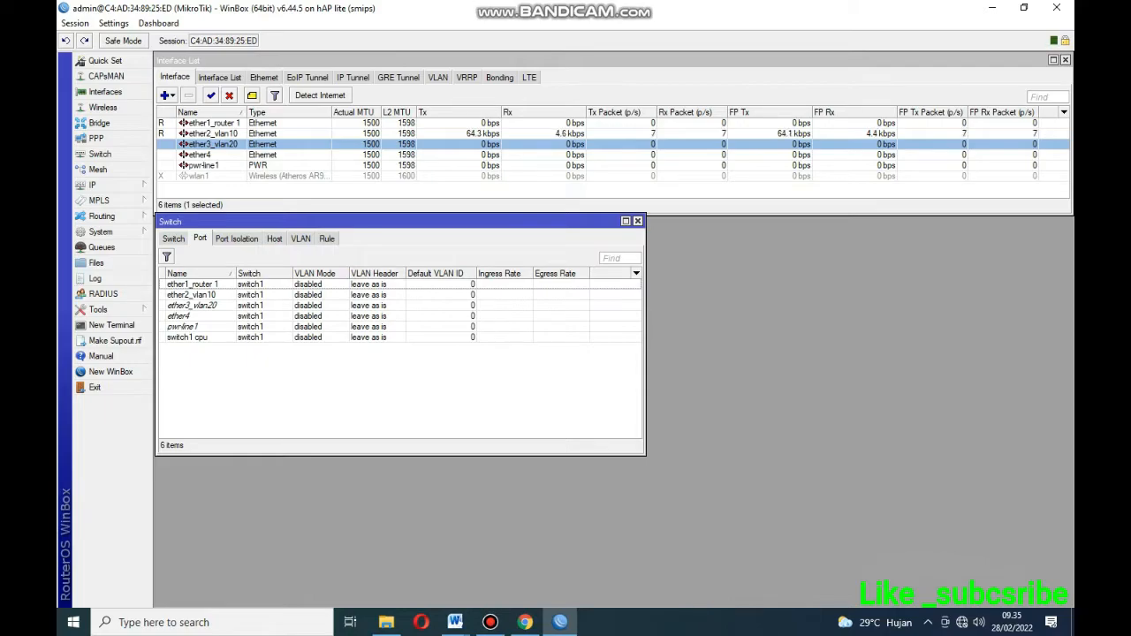
{"action": "left_click", "coordinate": [192, 284]}
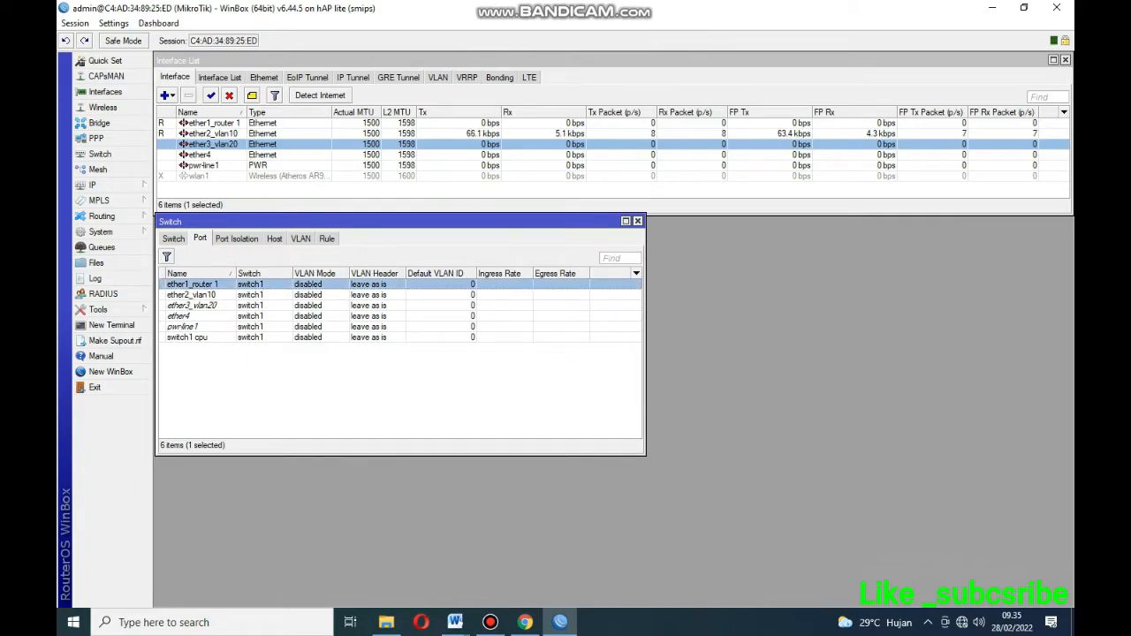
{"action": "double_click", "coordinate": [192, 284]}
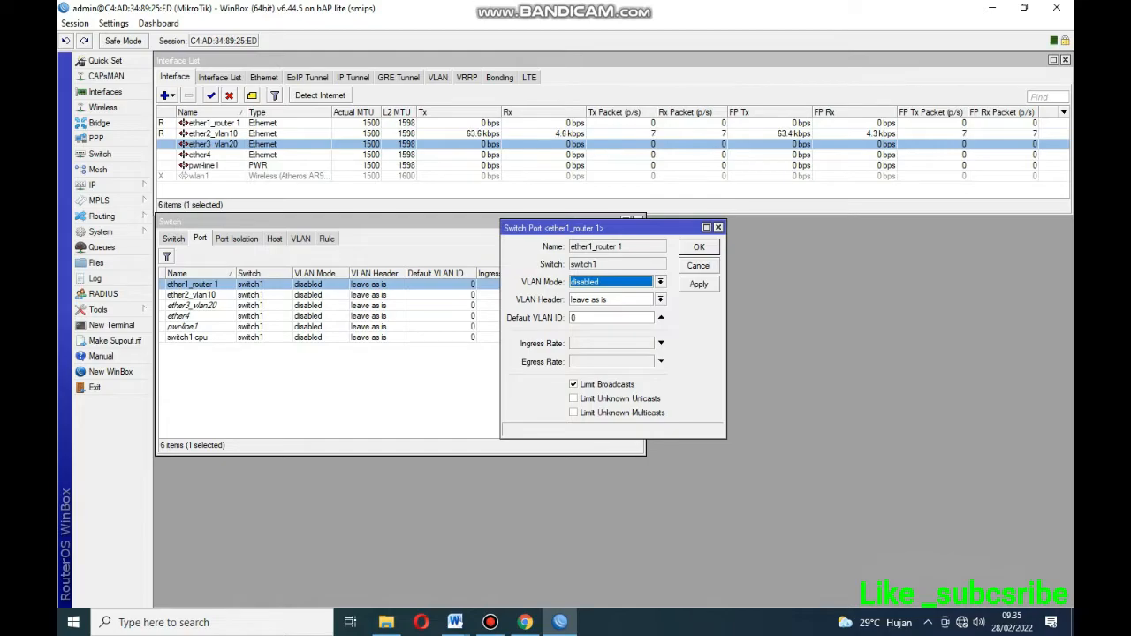
{"action": "left_click", "coordinate": [659, 282]}
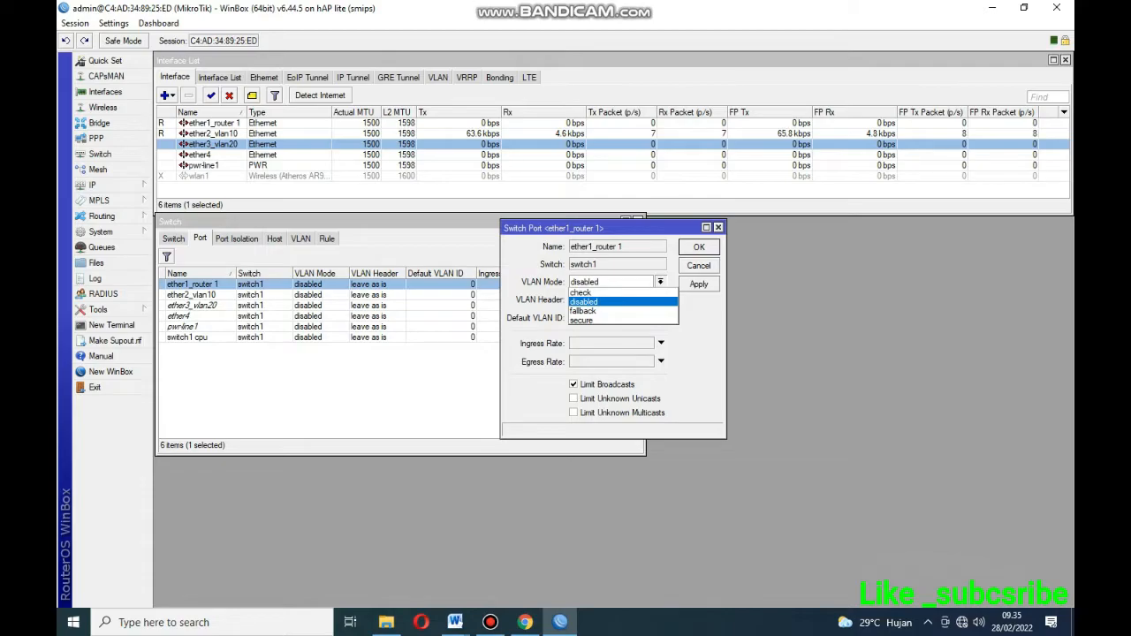
{"action": "left_click", "coordinate": [581, 321]}
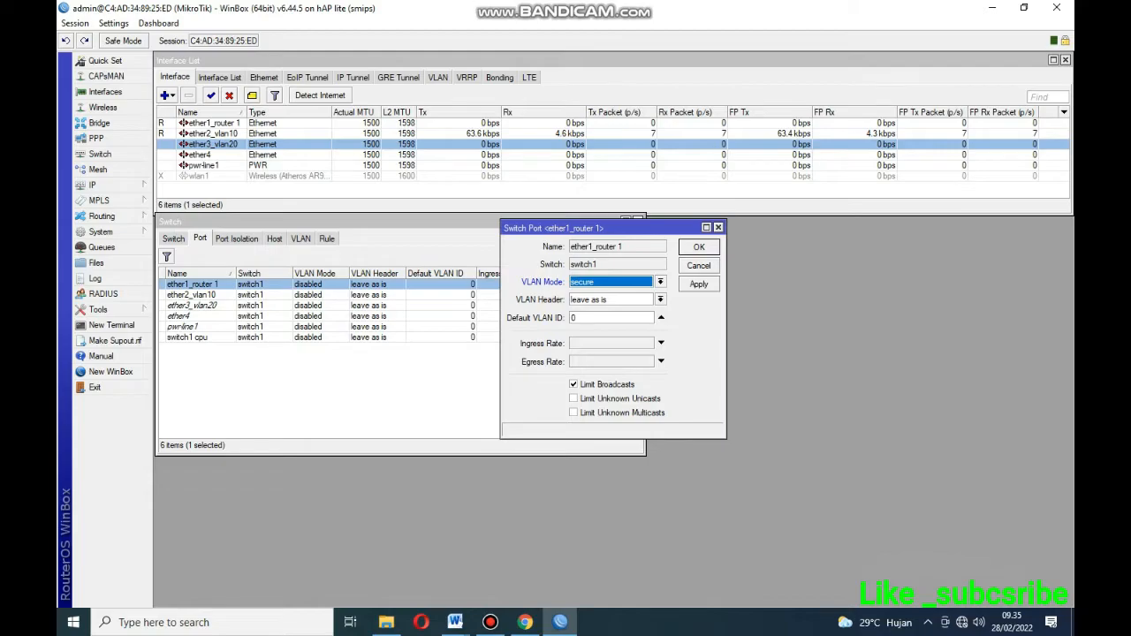
{"action": "left_click", "coordinate": [660, 299]}
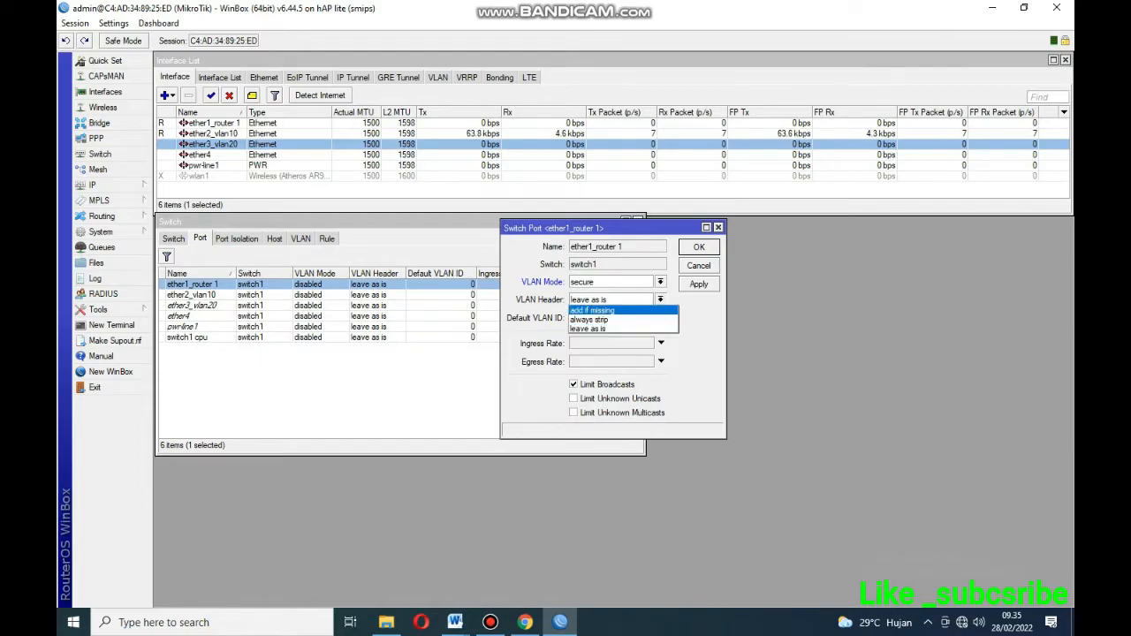
{"action": "left_click", "coordinate": [592, 311]}
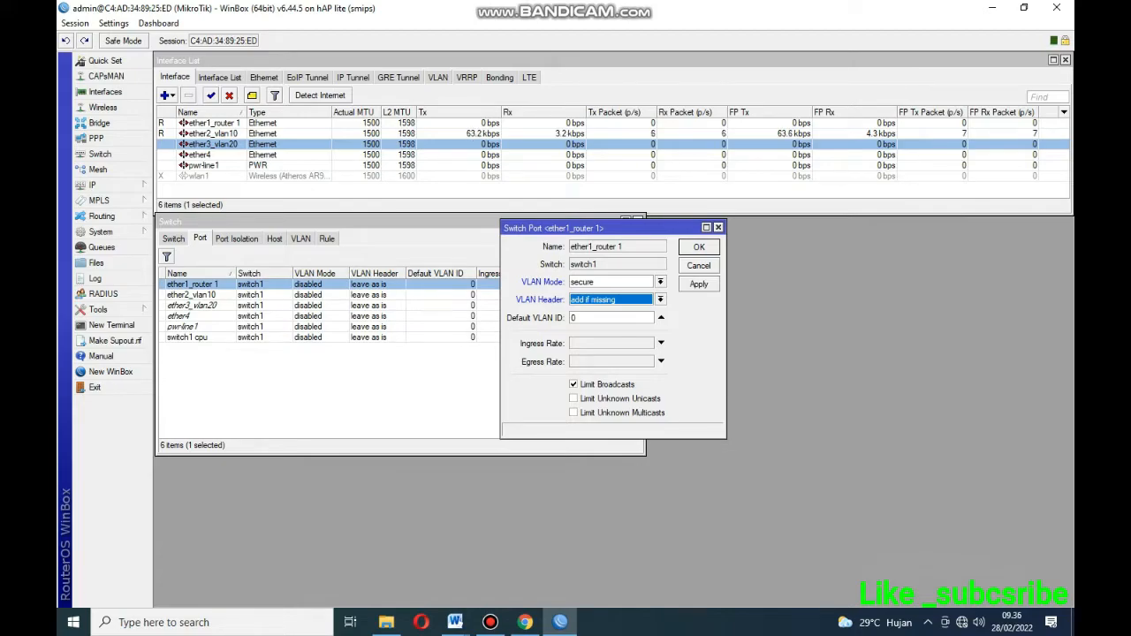
{"action": "key", "text": "Return"}
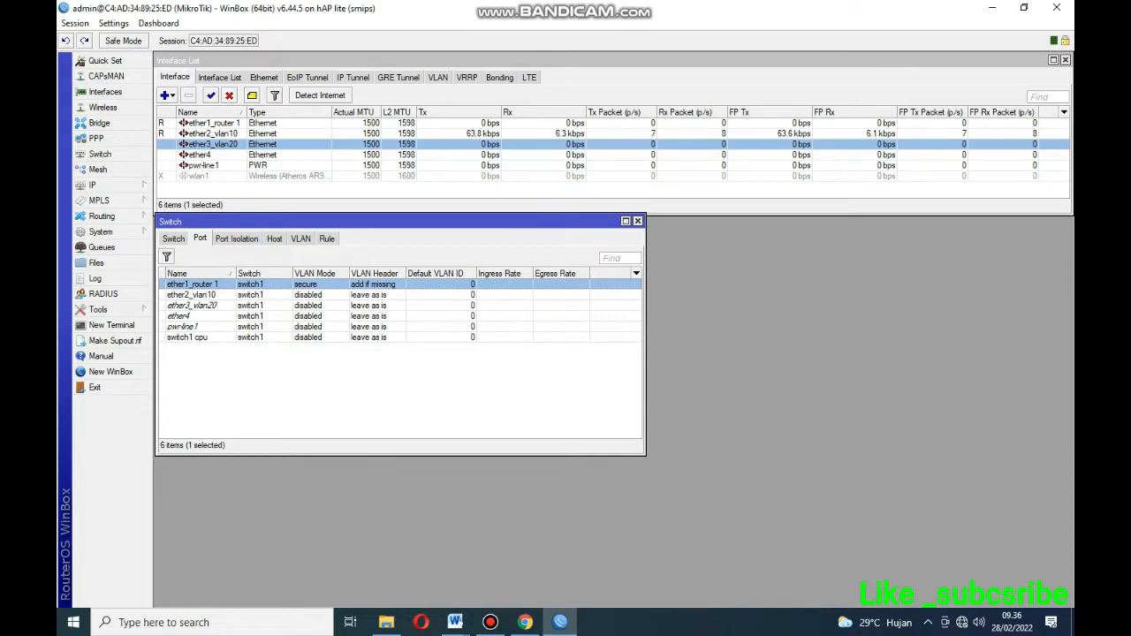
Set ether2_vlan10 to VLAN Mode secure, VLAN Header always strip, Default VLAN ID 10.
{"action": "double_click", "coordinate": [191, 295]}
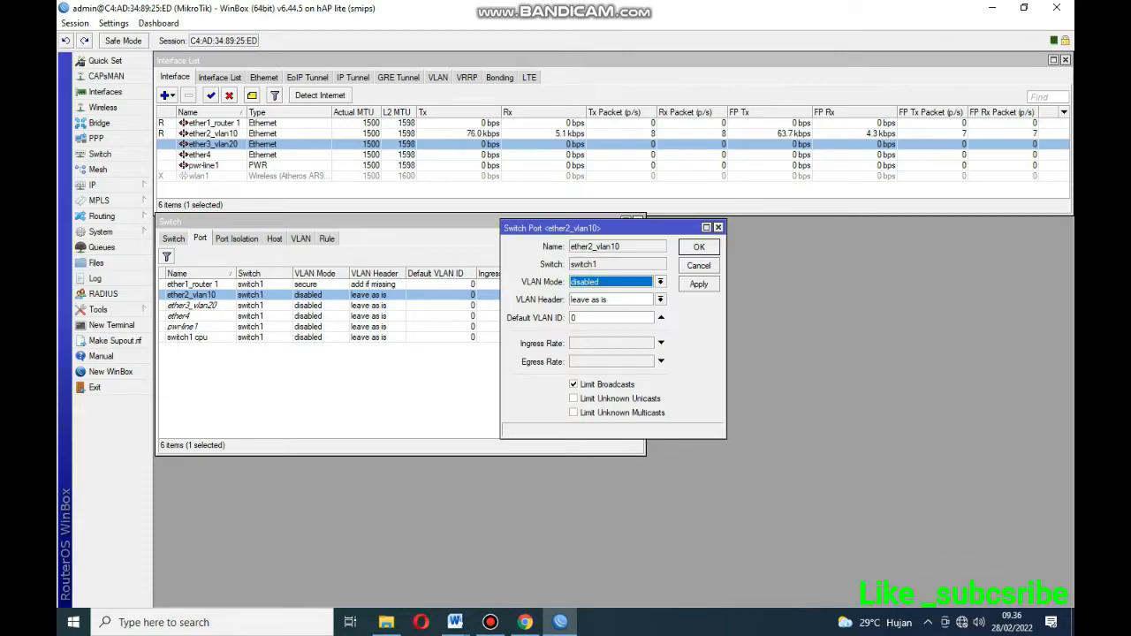
{"action": "left_click", "coordinate": [660, 282]}
{"action": "left_click", "coordinate": [600, 320]}
{"action": "left_click", "coordinate": [660, 300]}
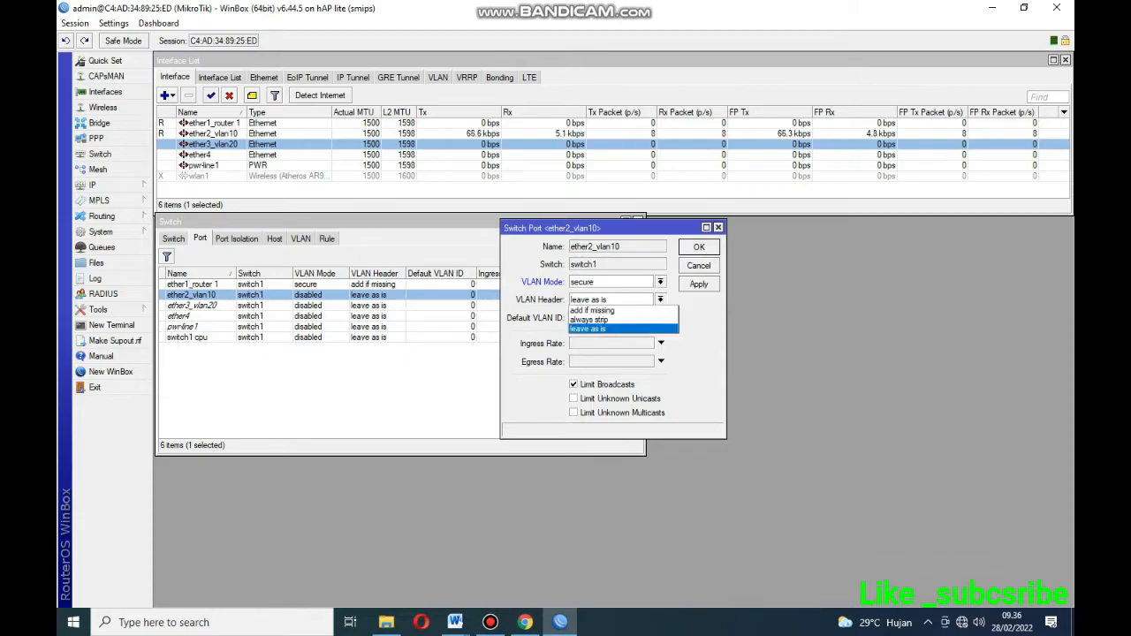
{"action": "left_click", "coordinate": [589, 320]}
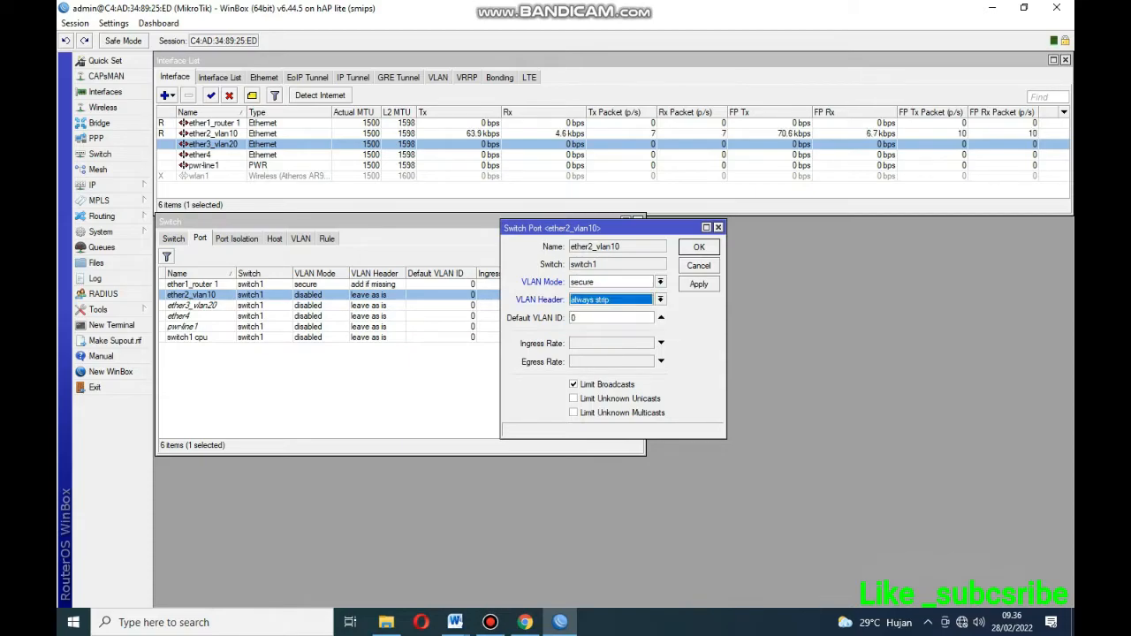
{"action": "key", "text": "Tab"}
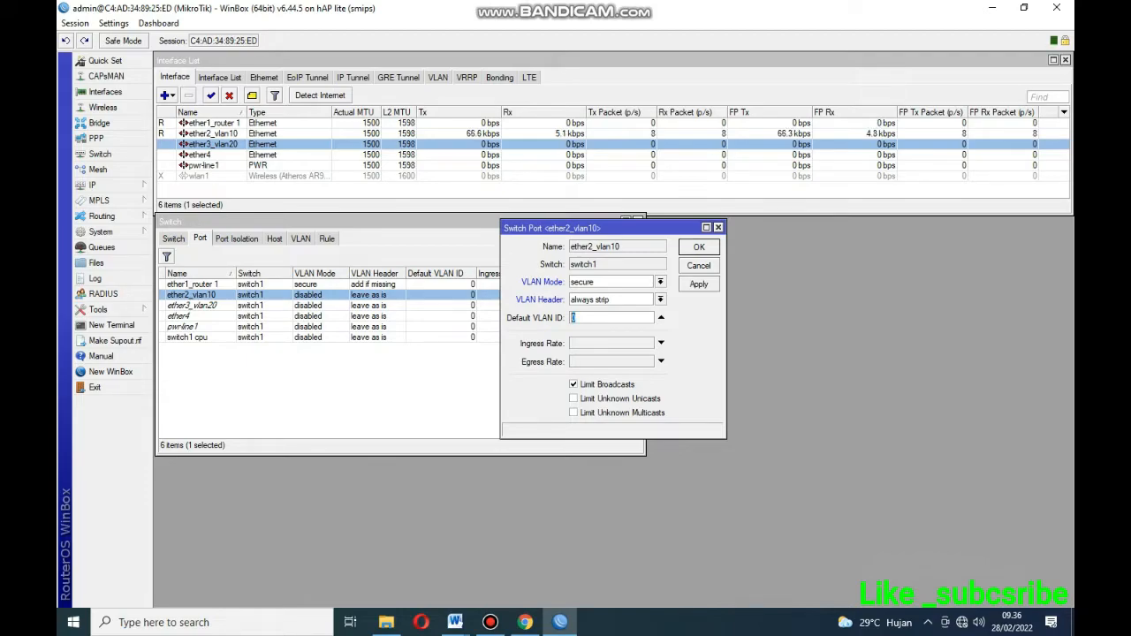
{"action": "type", "text": "10"}
{"action": "left_click", "coordinate": [698, 284]}
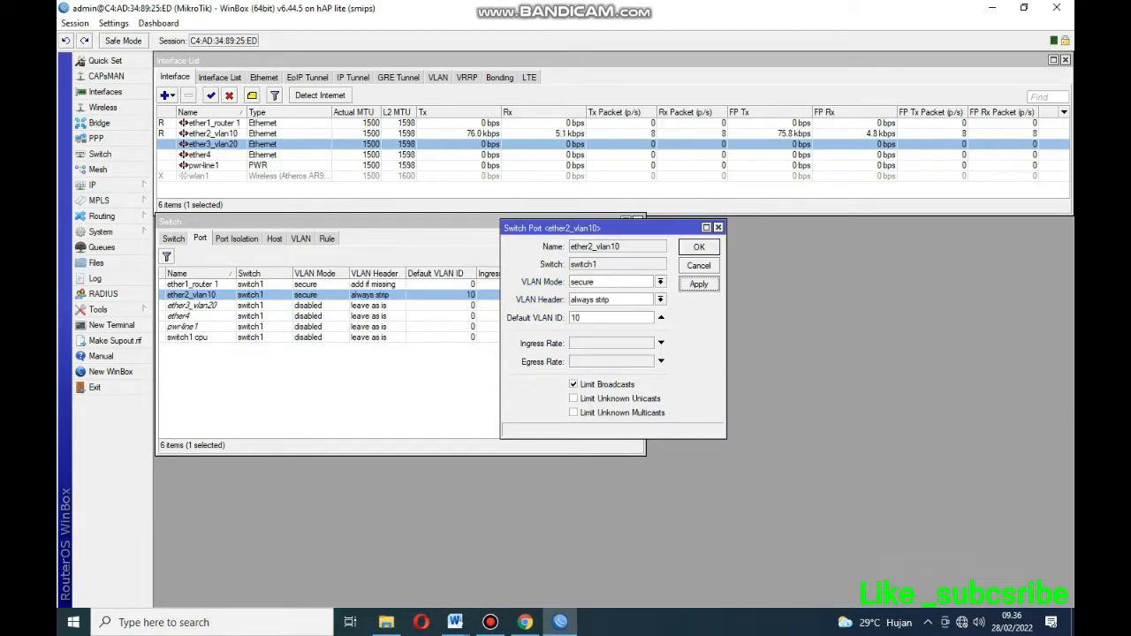
{"action": "left_click", "coordinate": [698, 248]}
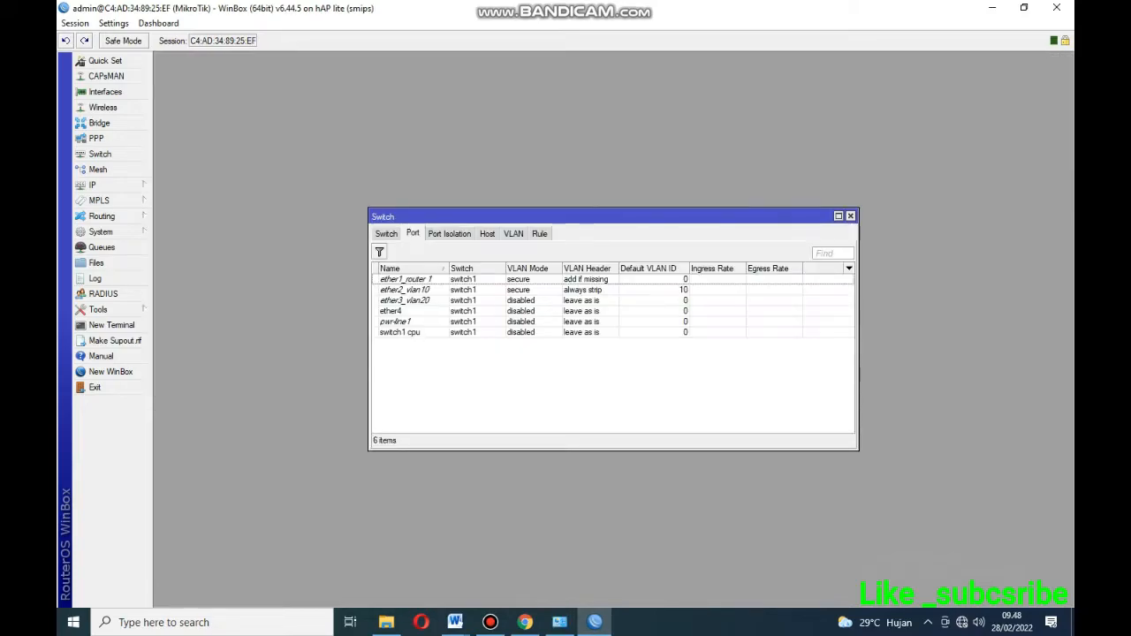
Set ether3_vlan20 to VLAN Mode secure, VLAN Header always strip, Default VLAN ID 20.
{"action": "left_click", "coordinate": [412, 289]}
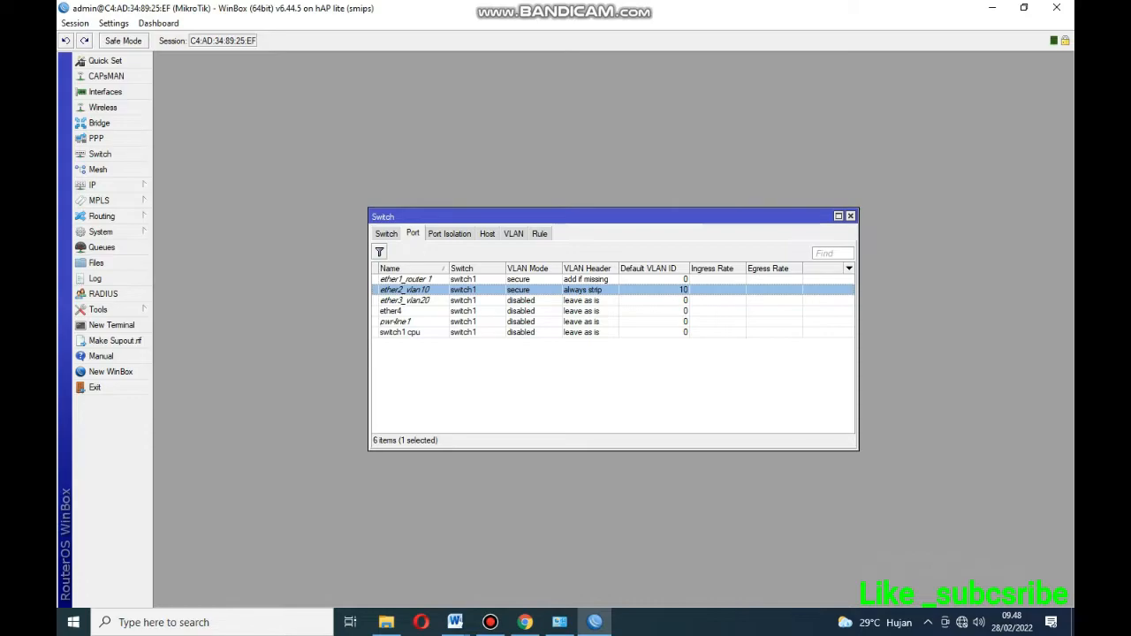
{"action": "double_click", "coordinate": [406, 300]}
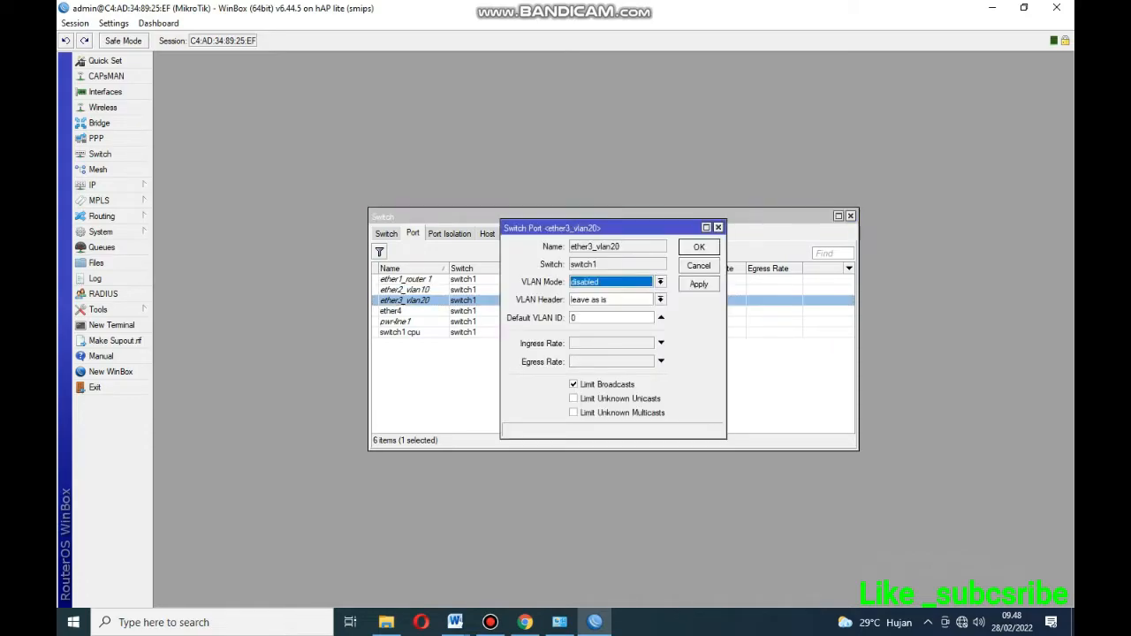
{"action": "left_click", "coordinate": [660, 282]}
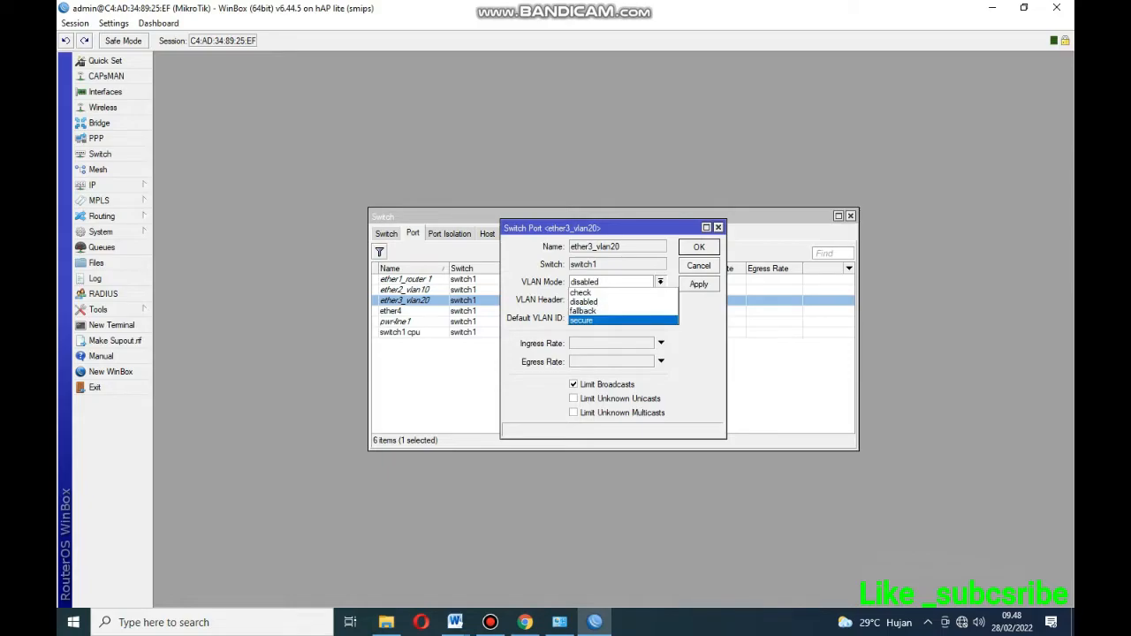
{"action": "key", "text": "Return"}
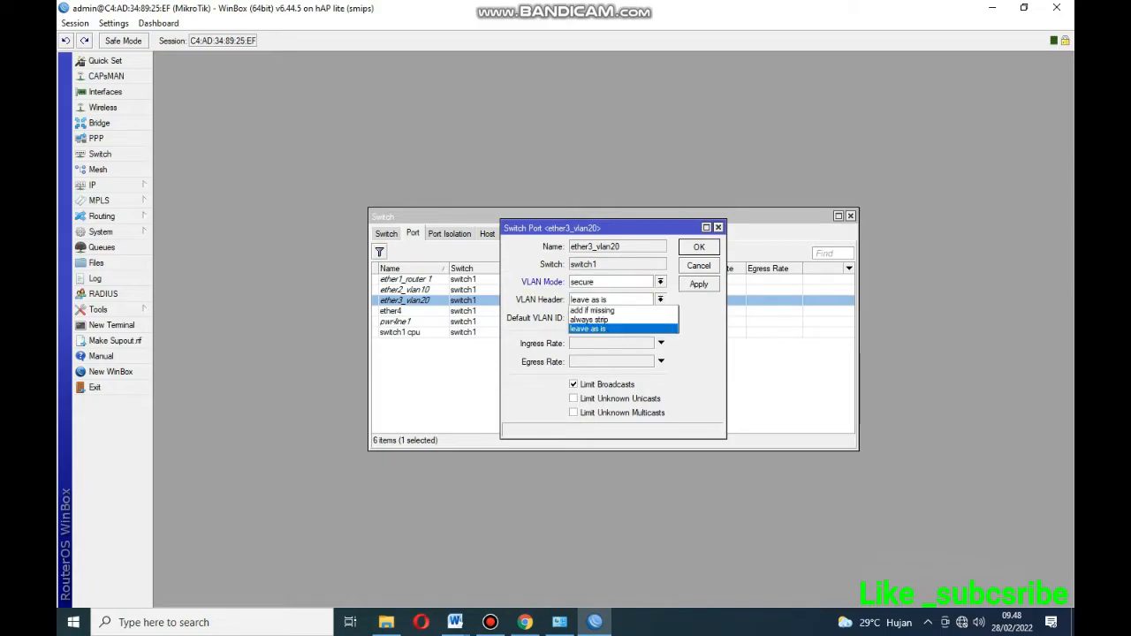
{"action": "left_click", "coordinate": [590, 320]}
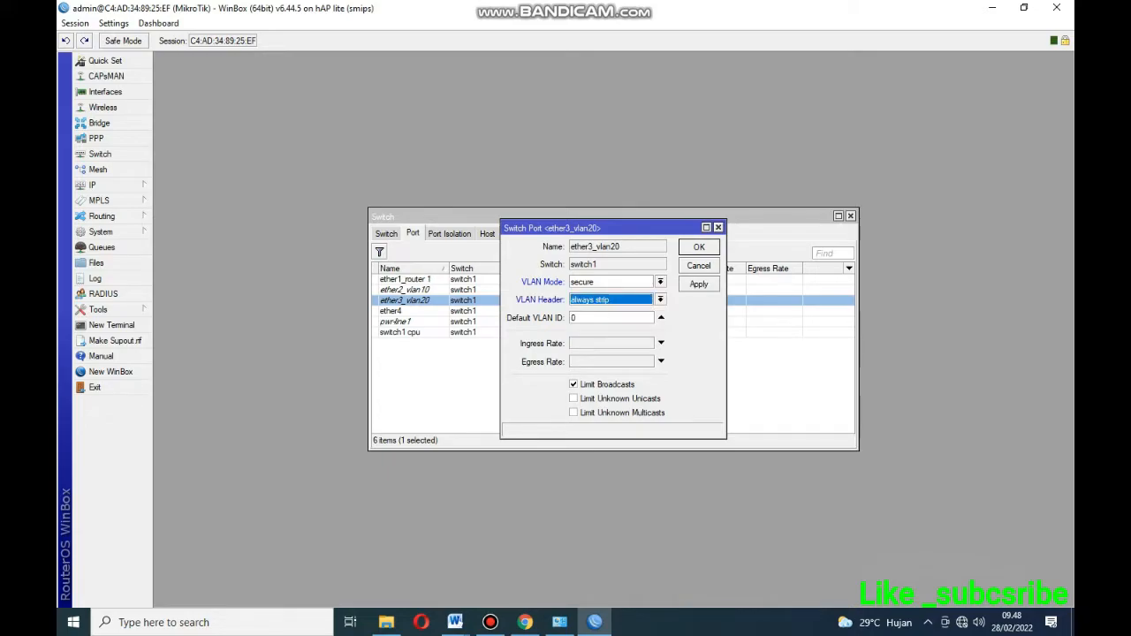
{"action": "left_click", "coordinate": [585, 318]}
{"action": "double_click", "coordinate": [578, 318]}
{"action": "type", "text": "20"}
{"action": "left_click", "coordinate": [698, 284]}
{"action": "left_click", "coordinate": [699, 247]}
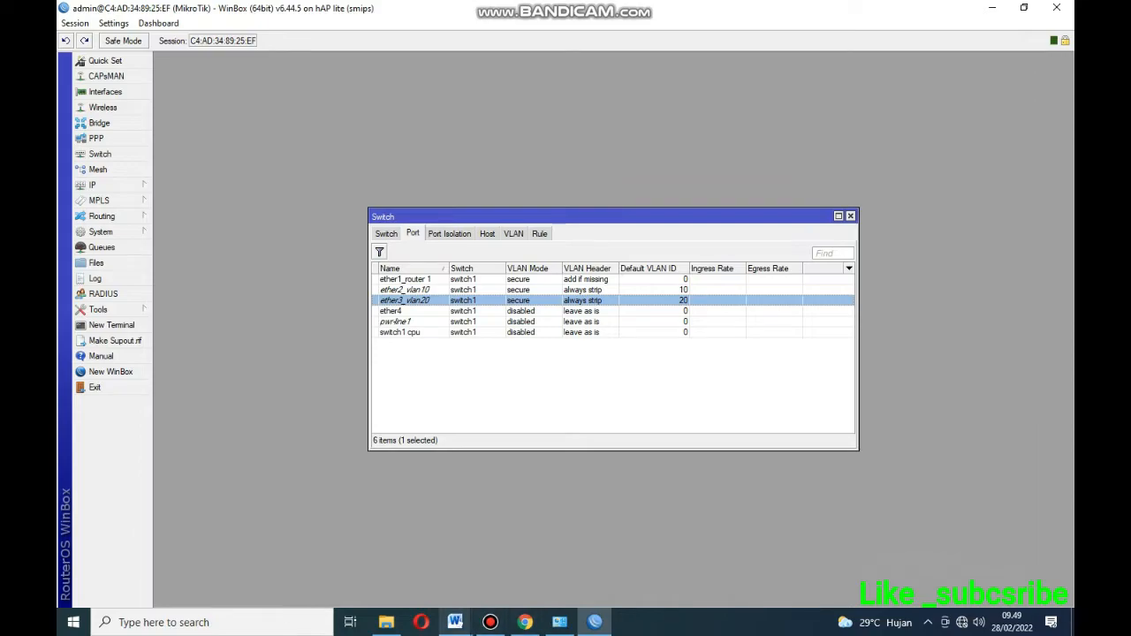
{"action": "left_click", "coordinate": [455, 622]}
Review the VLAN 10 and VLAN 20 requirements in the Word task sheet, then bring up skema jaringan.docx.
{"action": "left_click", "coordinate": [531, 558]}
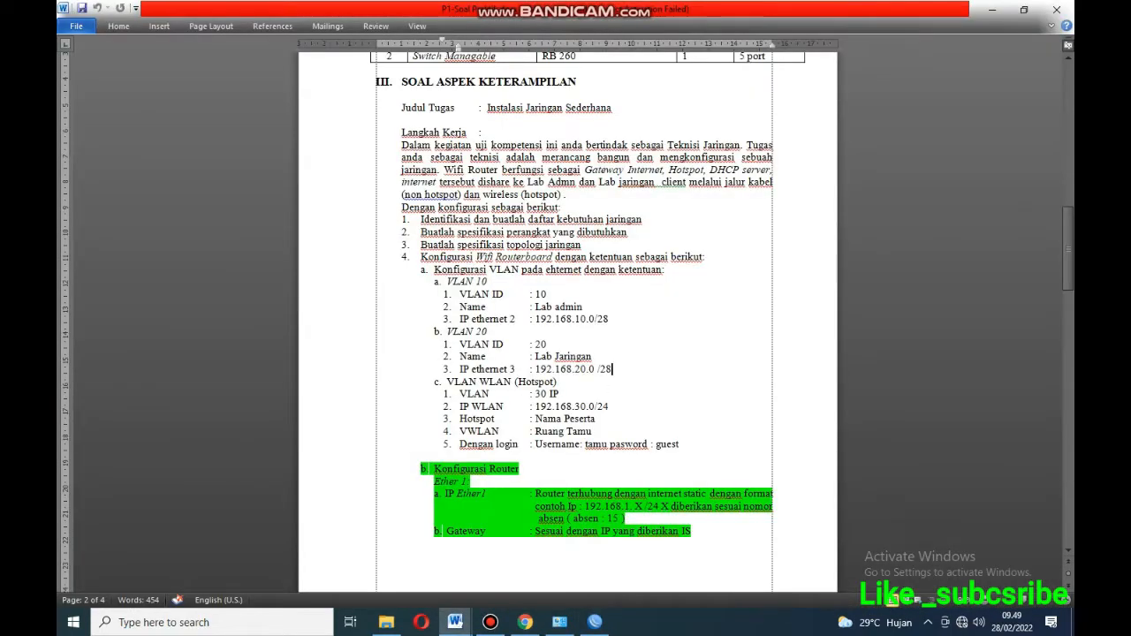
{"action": "left_click_drag", "start_coordinate": [434, 269], "coordinate": [613, 369]}
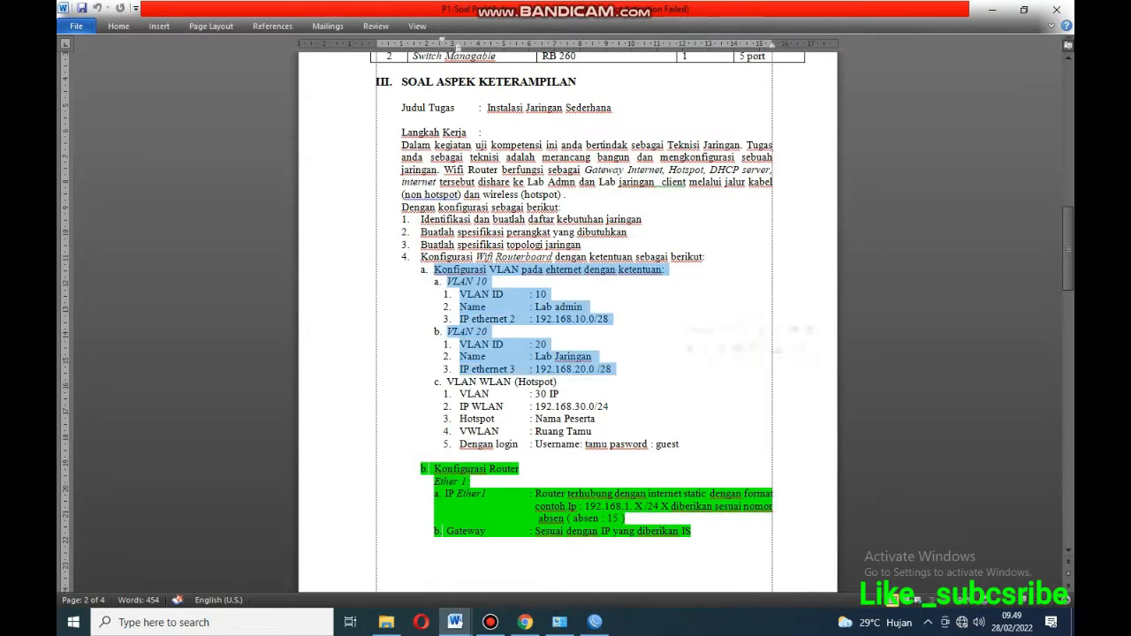
{"action": "left_click", "coordinate": [490, 282]}
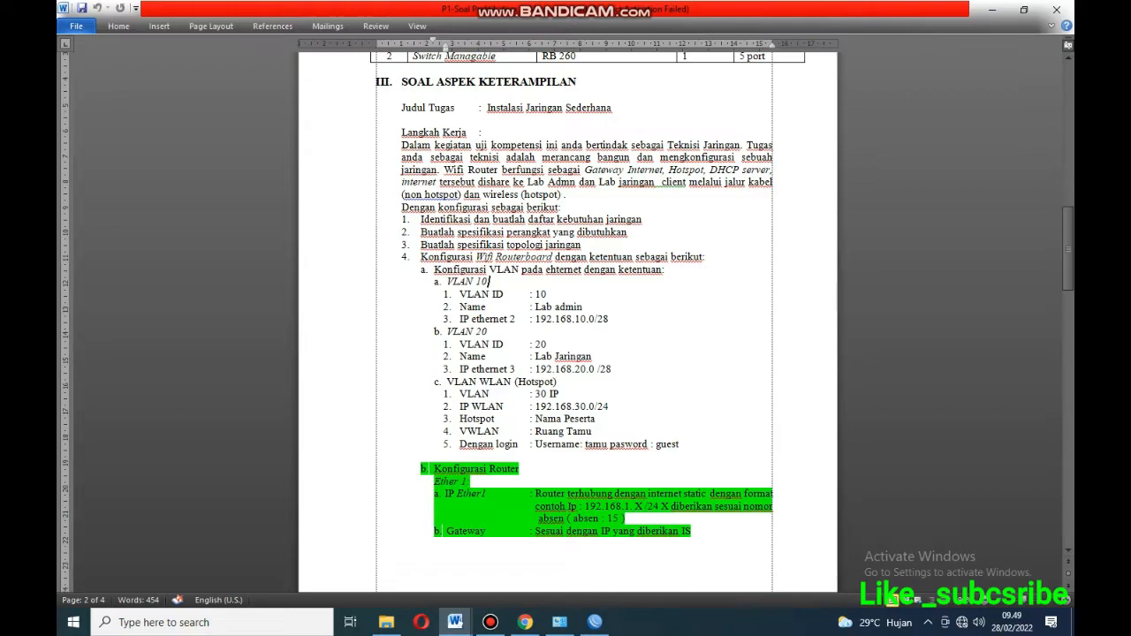
{"action": "mouse_move", "coordinate": [455, 622]}
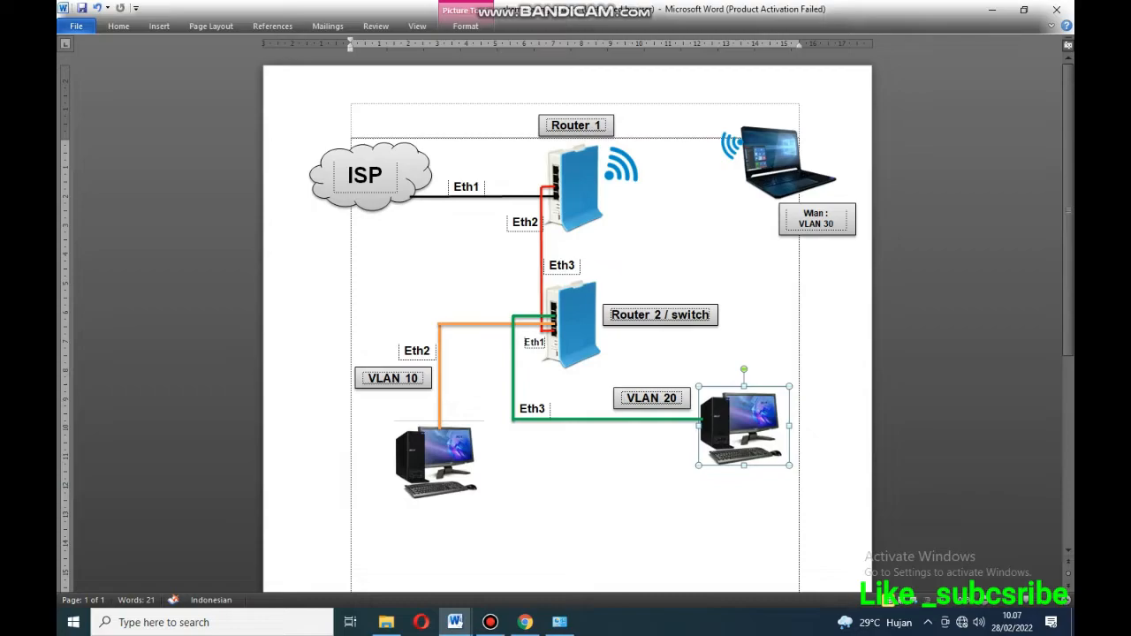
Enable Ethernet 2 and verify its IPv4 address 192.168.10.14 with gateway 192.168.10.1.
{"action": "left_click", "coordinate": [559, 622]}
{"action": "left_click", "coordinate": [435, 279]}
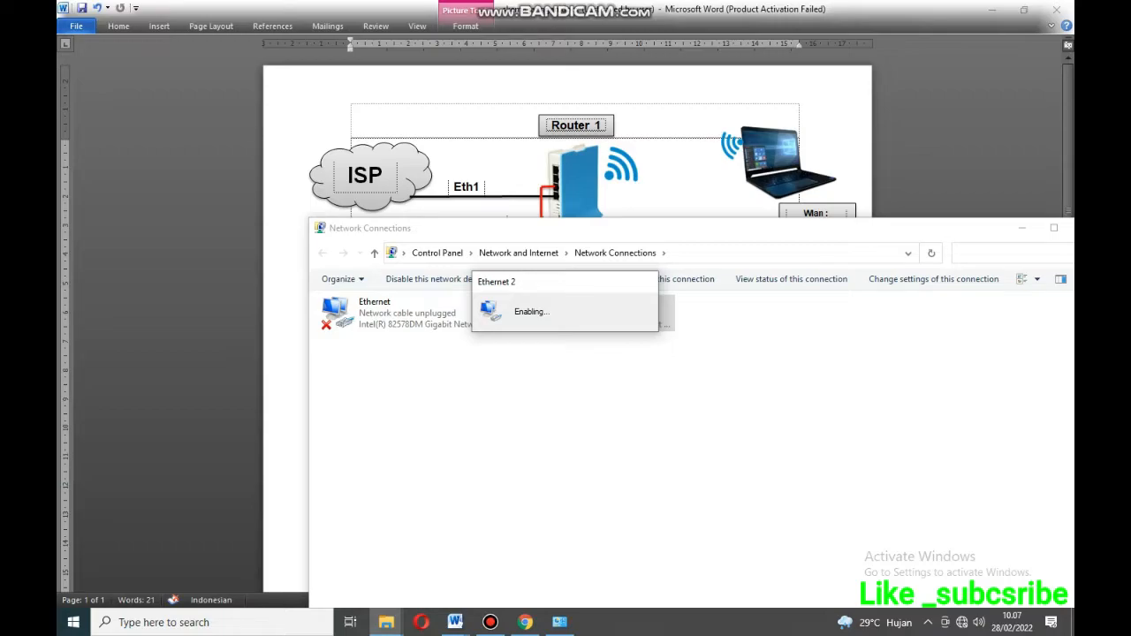
{"action": "left_click_drag", "start_coordinate": [856, 229], "coordinate": [910, 207]}
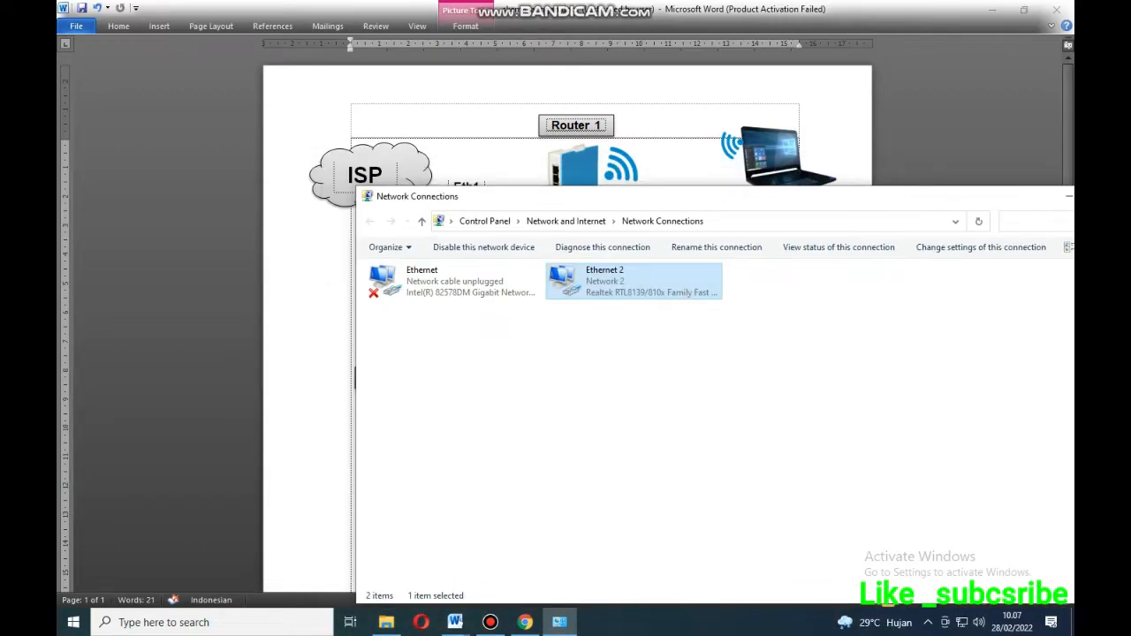
{"action": "double_click", "coordinate": [633, 280]}
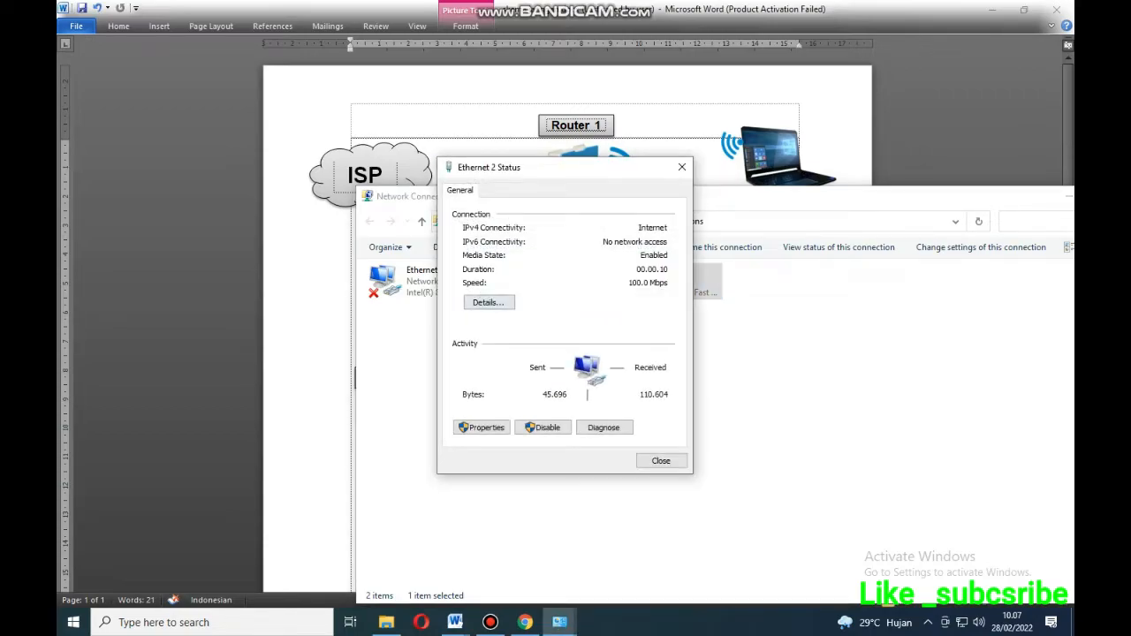
{"action": "left_click", "coordinate": [488, 302]}
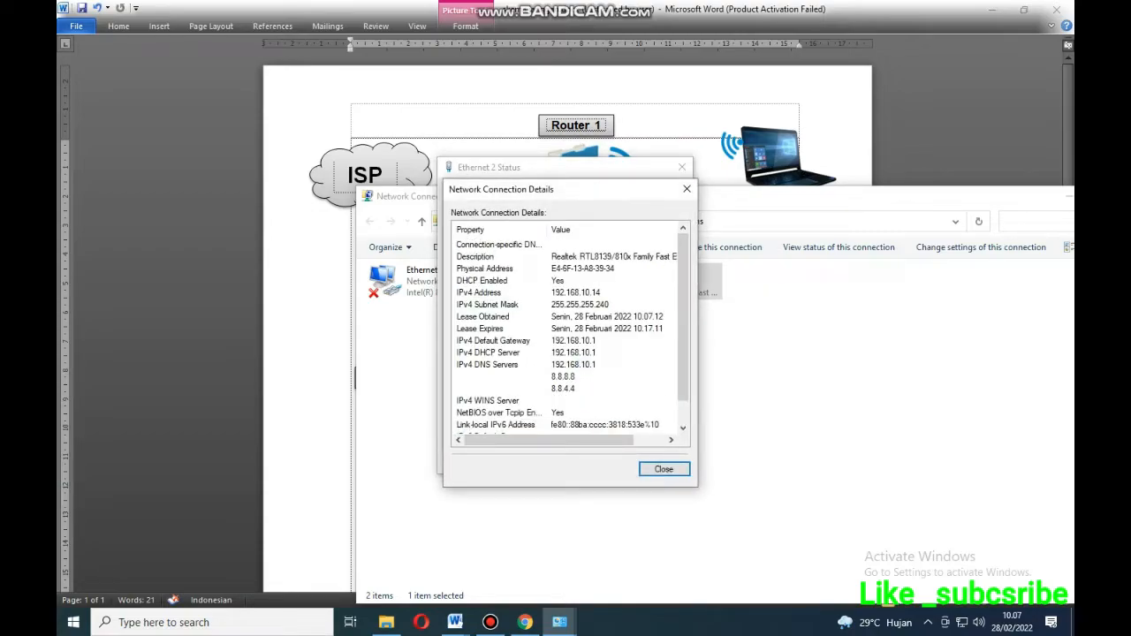
{"action": "left_click", "coordinate": [574, 341]}
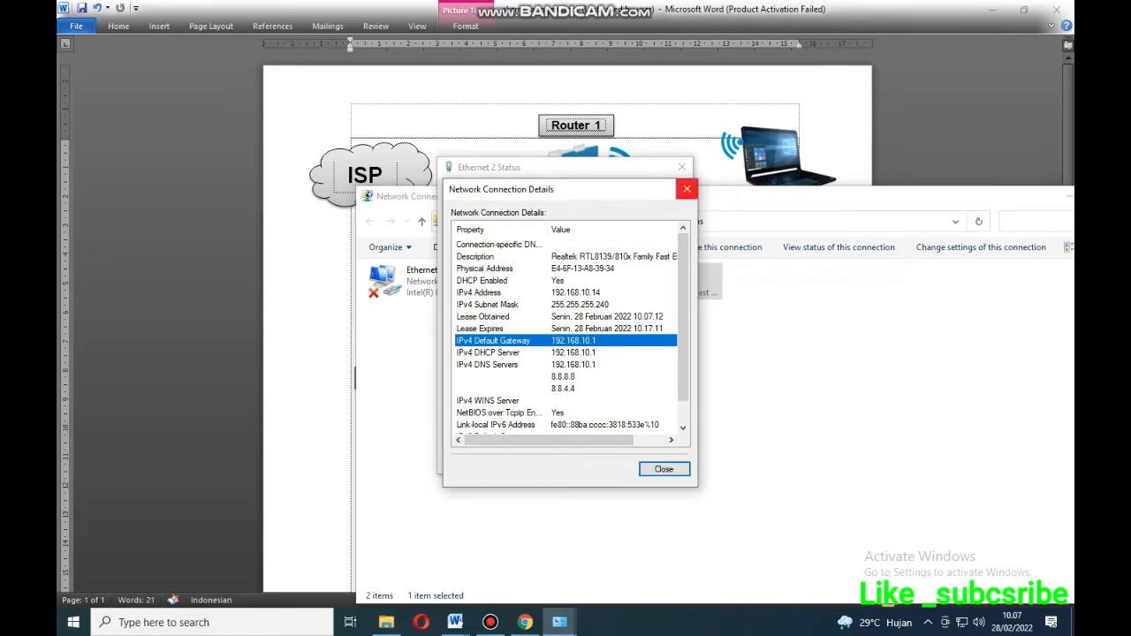
Close the Ethernet 2 details and status dialogs and the Network Connections window.
{"action": "left_click", "coordinate": [686, 188]}
{"action": "left_click", "coordinate": [681, 167]}
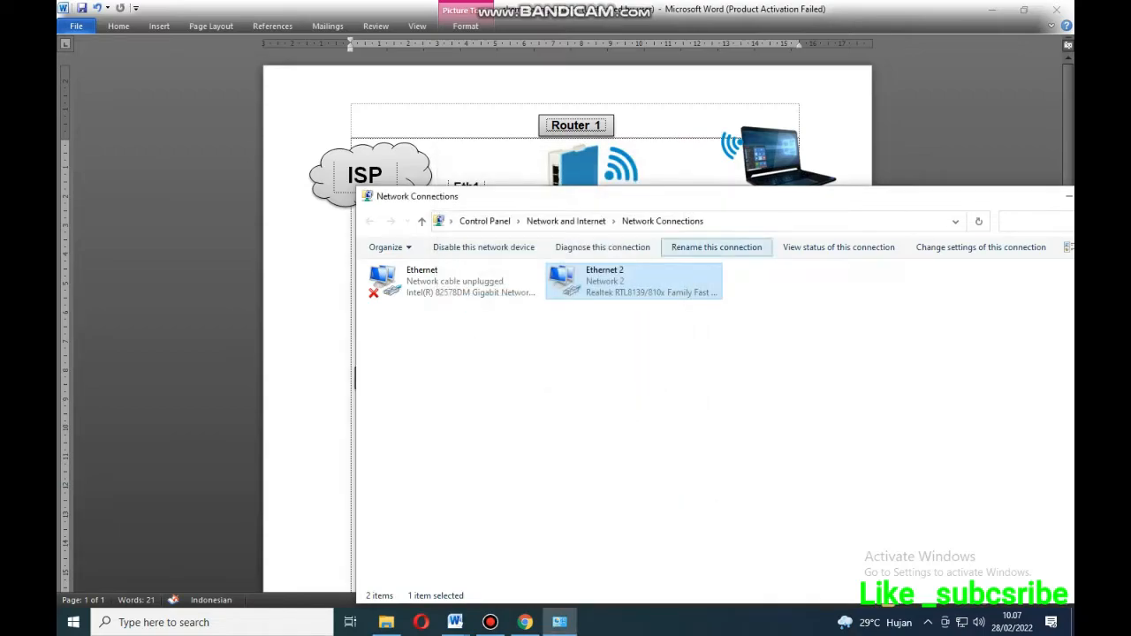
{"action": "left_click_drag", "start_coordinate": [990, 205], "coordinate": [754, 213]}
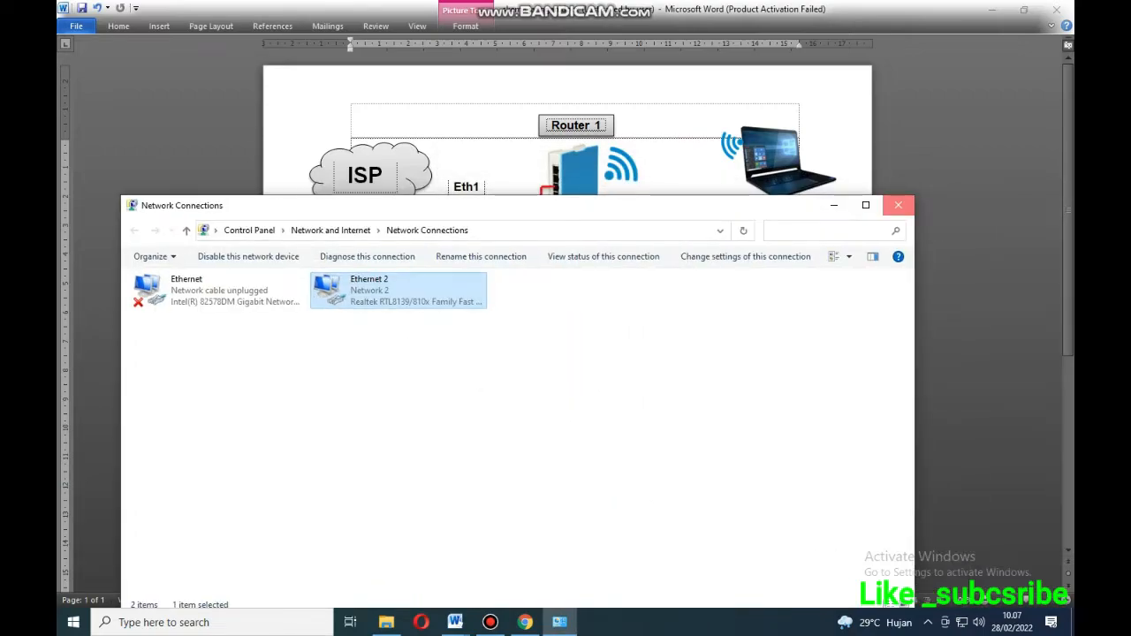
{"action": "left_click", "coordinate": [893, 203]}
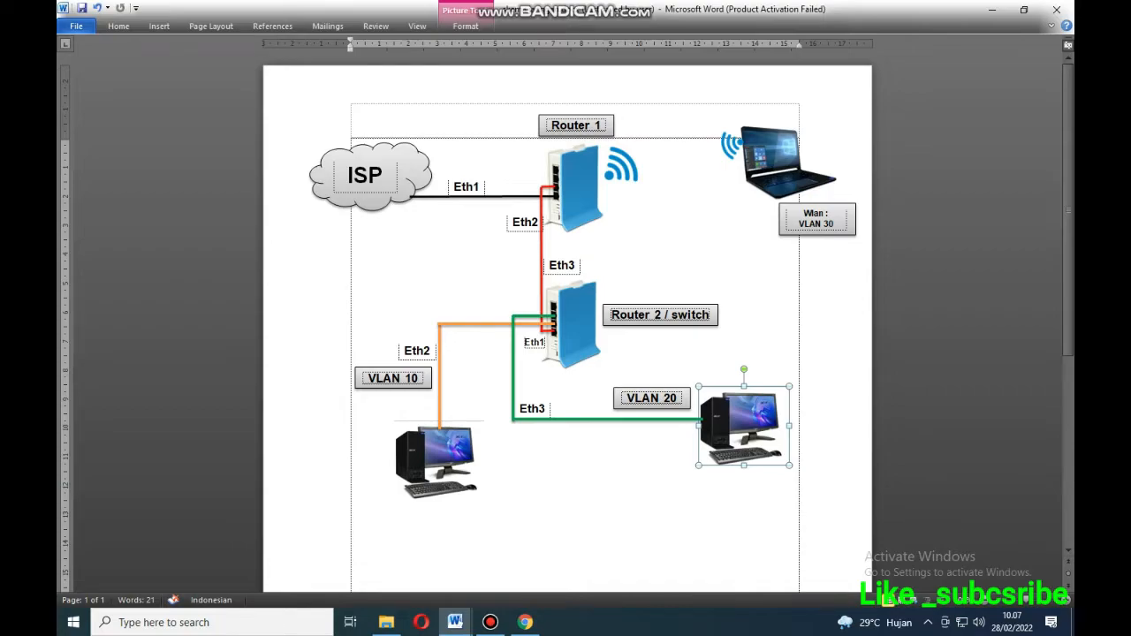
{"action": "key", "text": "alt+Tab"}
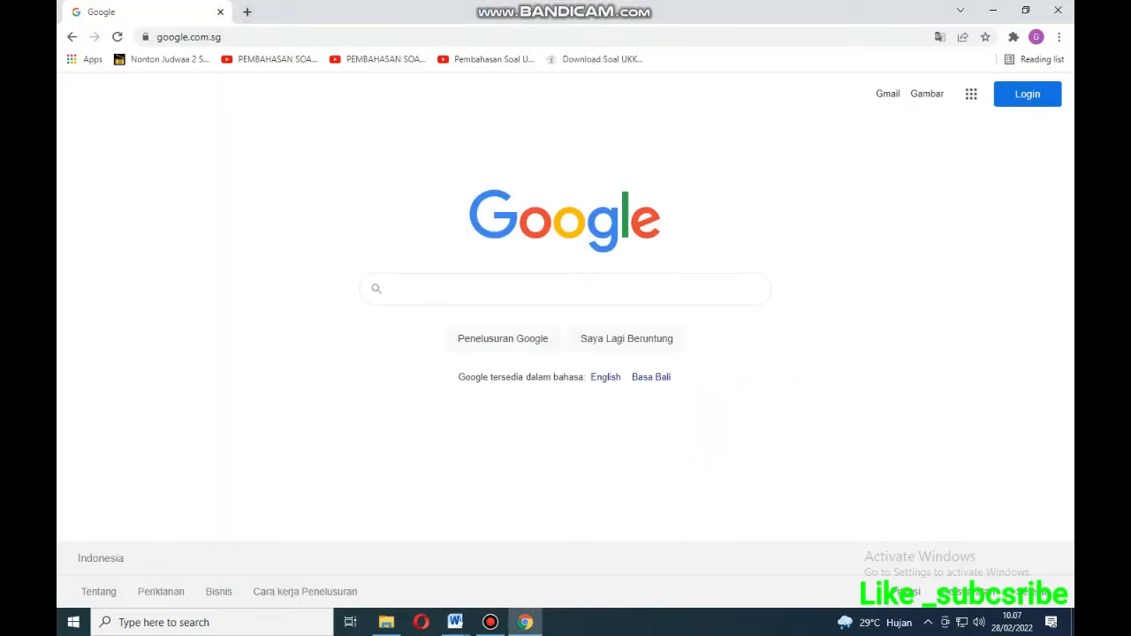
Test internet access with a 'sdsd' search in a new Chrome tab, then minimize Chrome.
{"action": "left_click", "coordinate": [247, 11]}
{"action": "type", "text": "go"}
{"action": "type", "text": "sdsd"}
{"action": "key", "text": "Return"}
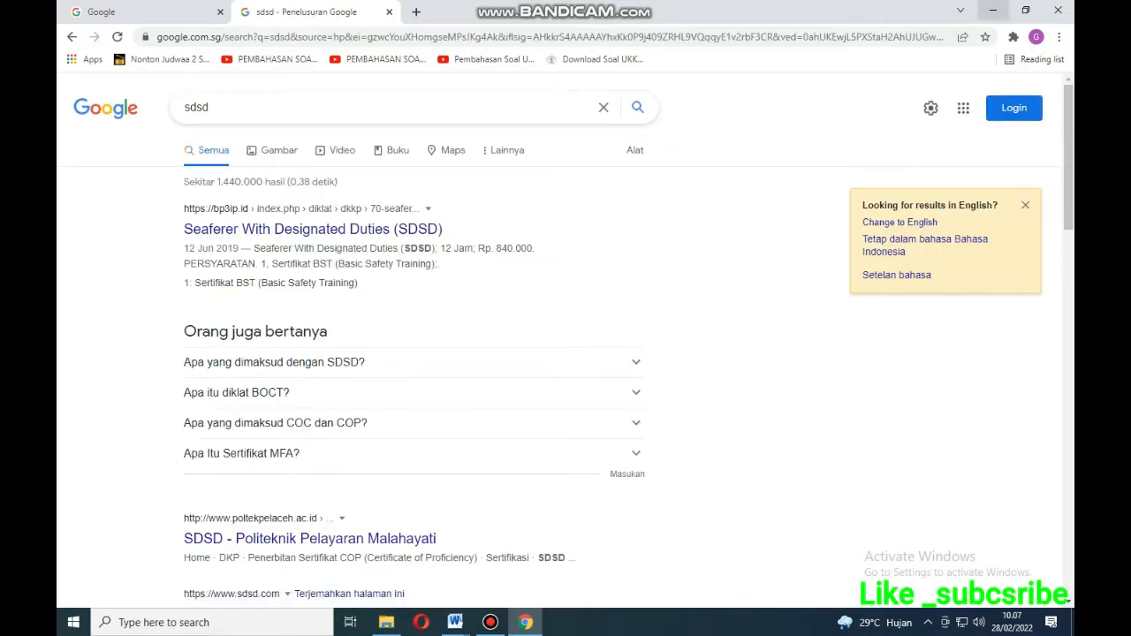
{"action": "left_click", "coordinate": [992, 9]}
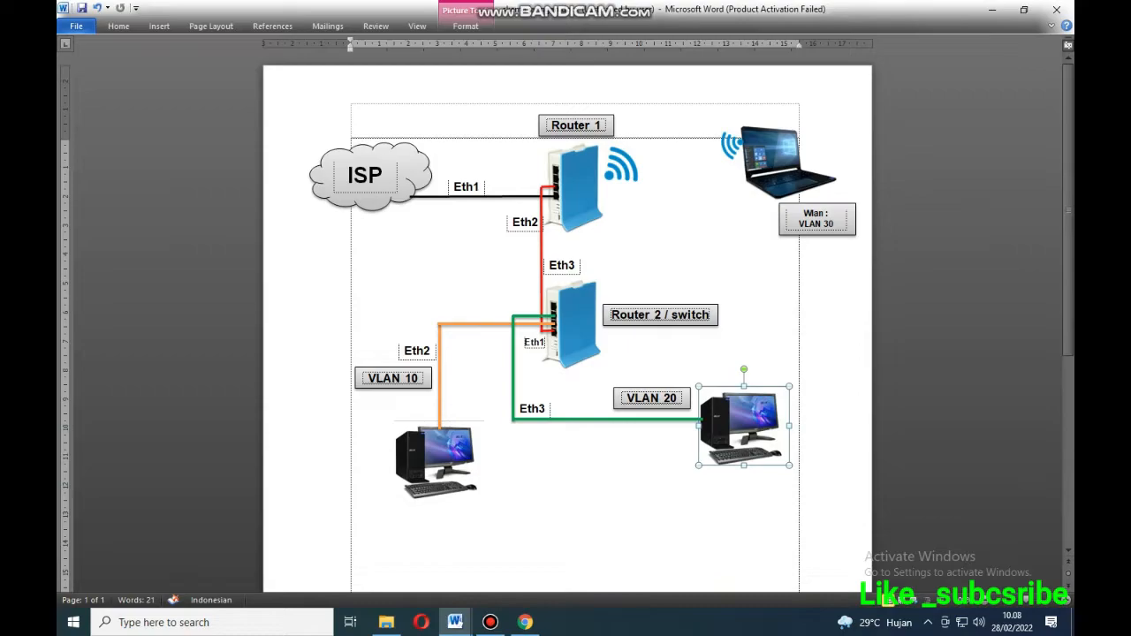
Disable and then re-enable the Ethernet 2 adapter in Network Connections.
{"action": "left_click", "coordinate": [352, 188]}
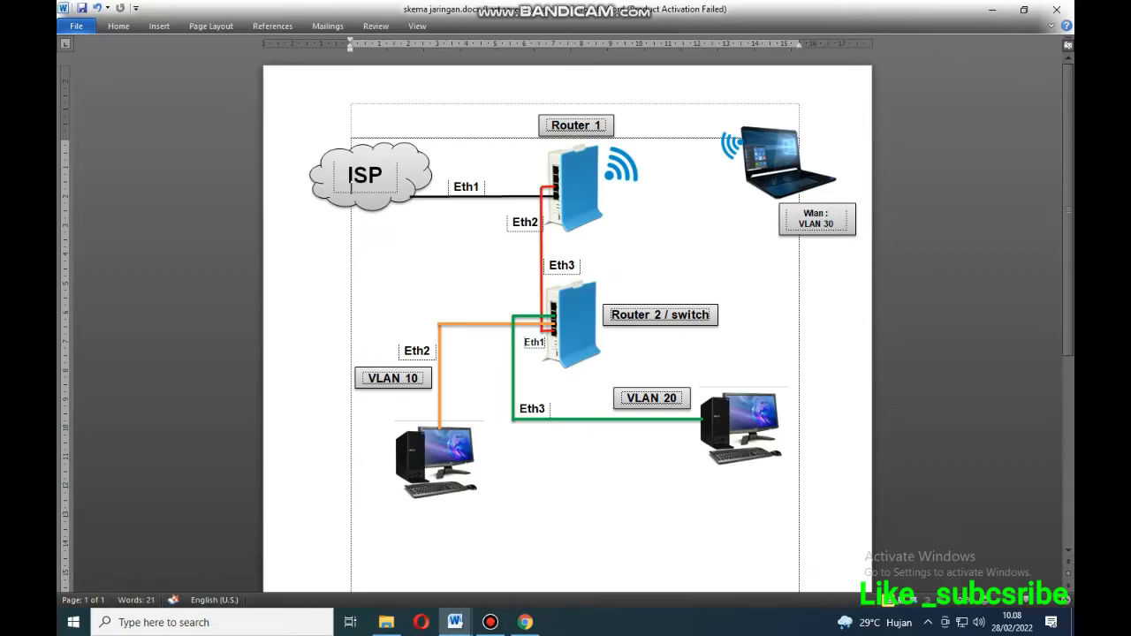
{"action": "left_click", "coordinate": [962, 622]}
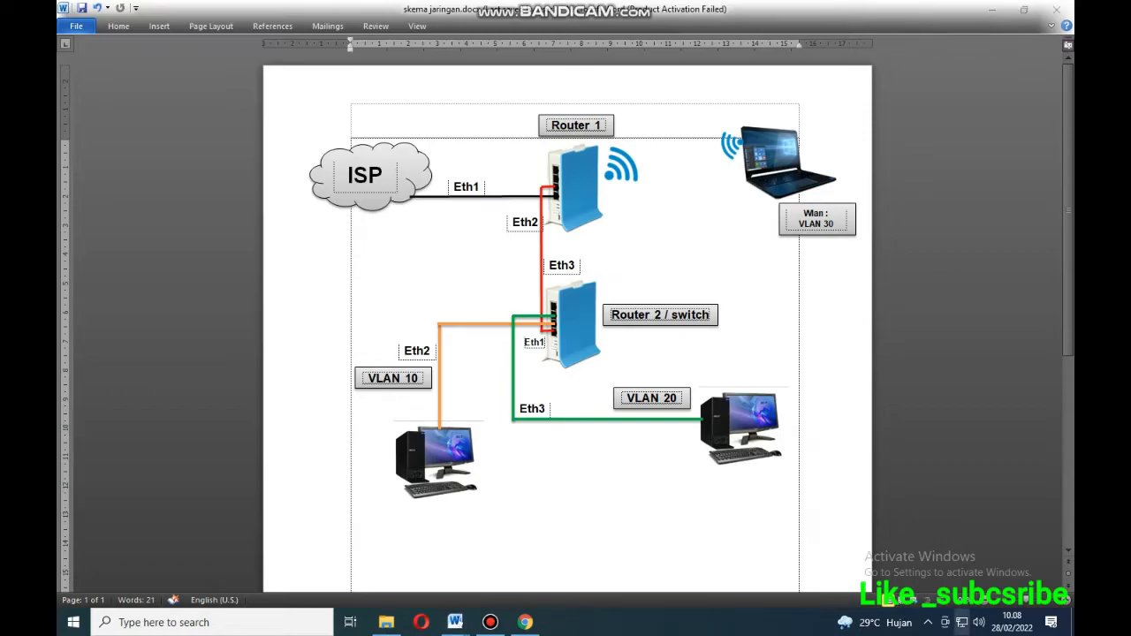
{"action": "left_click", "coordinate": [915, 581]}
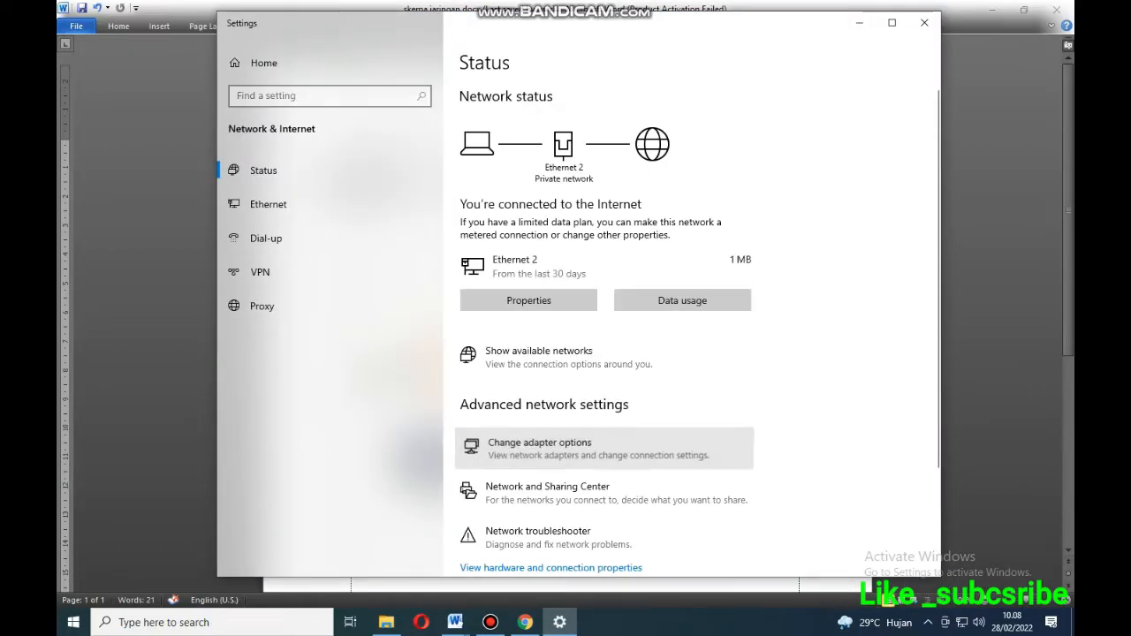
{"action": "left_click", "coordinate": [539, 446]}
{"action": "left_click", "coordinate": [924, 22]}
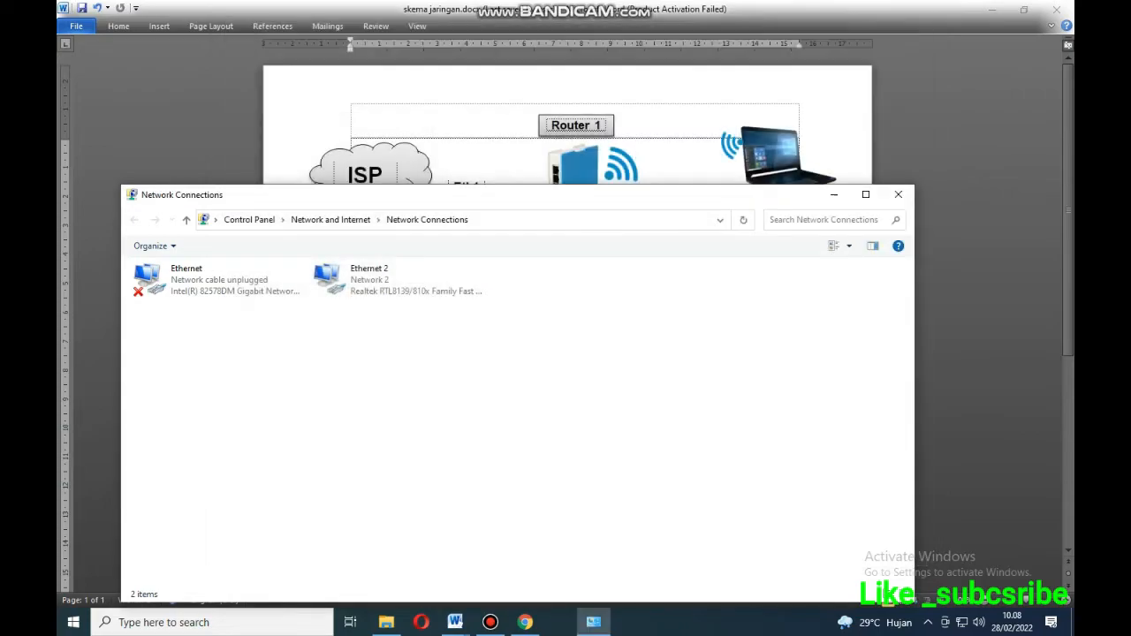
{"action": "left_click", "coordinate": [397, 280]}
{"action": "left_click", "coordinate": [248, 247]}
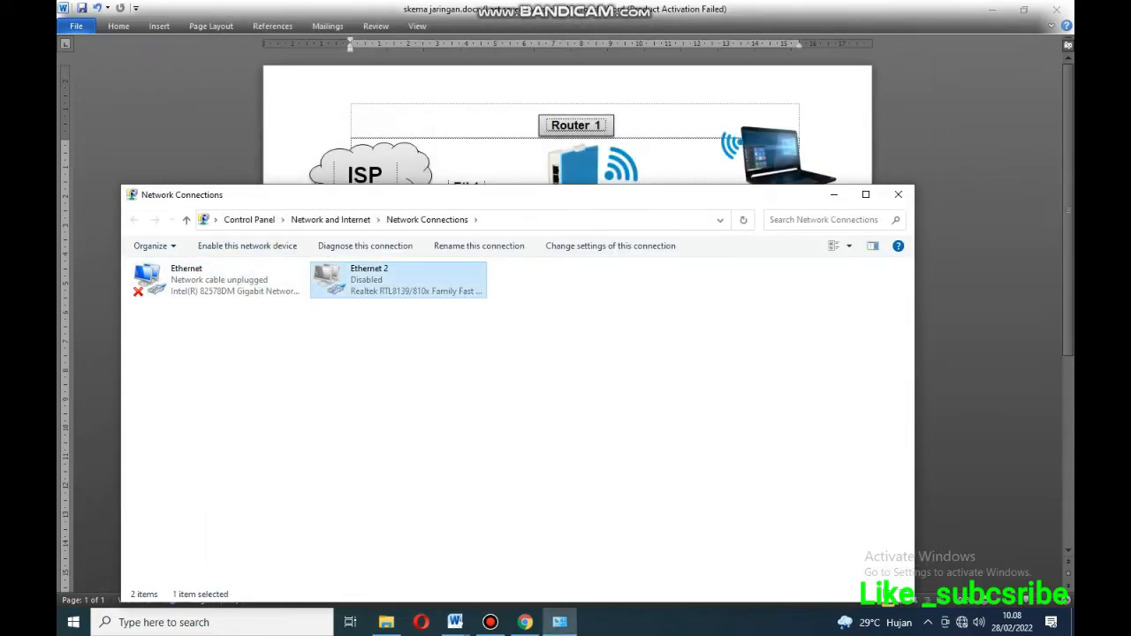
{"action": "left_click", "coordinate": [247, 246]}
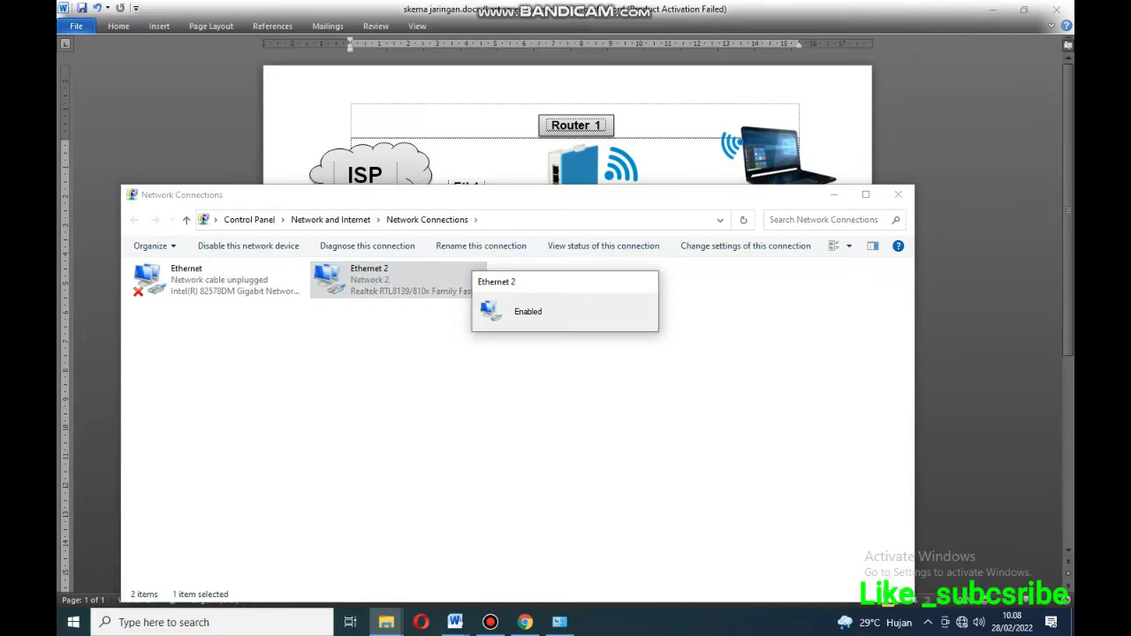
Confirm Ethernet 2 received 192.168.20.12 with gateway 192.168.20.1, then return to the skema jaringan diagram.
{"action": "left_click_drag", "start_coordinate": [611, 203], "coordinate": [683, 178]}
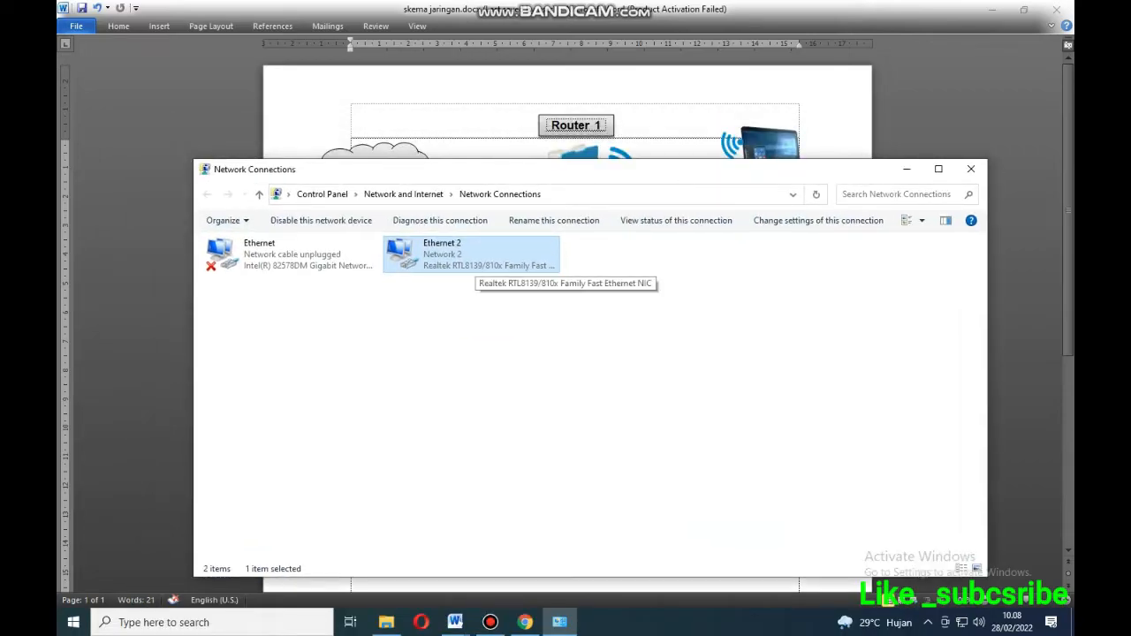
{"action": "double_click", "coordinate": [471, 254]}
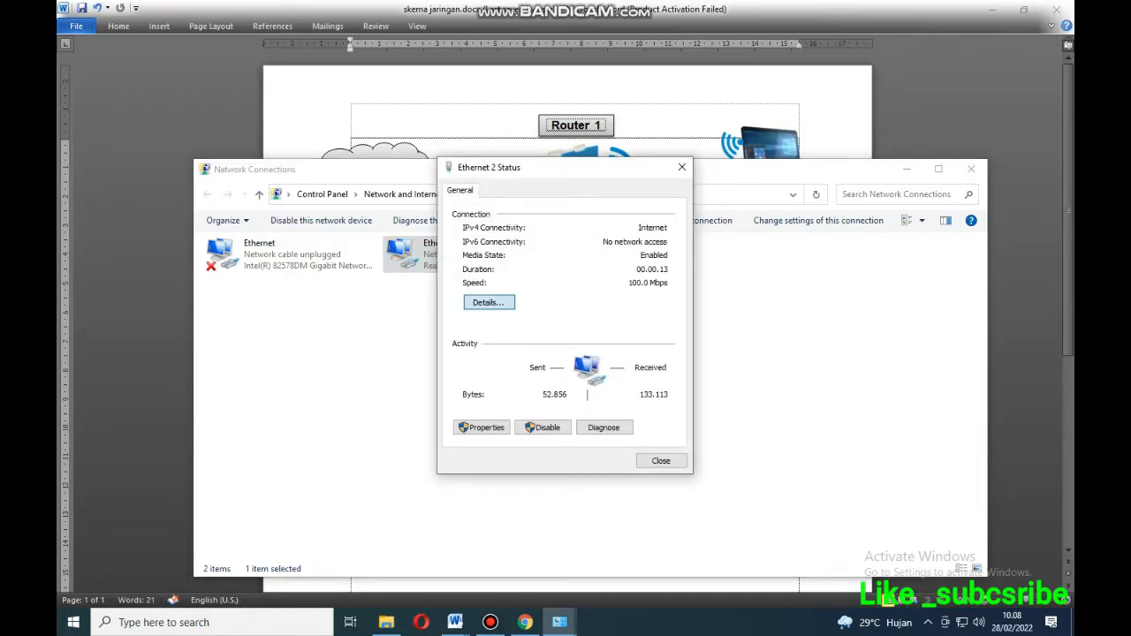
{"action": "left_click", "coordinate": [488, 302]}
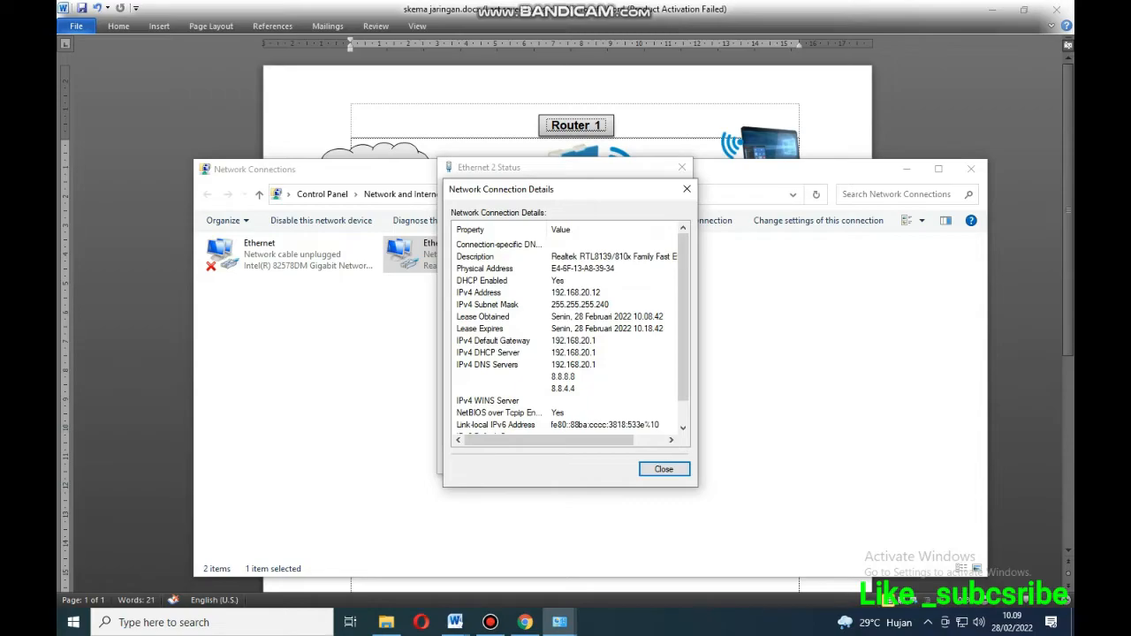
{"action": "mouse_move", "coordinate": [454, 622]}
{"action": "left_click", "coordinate": [380, 547]}
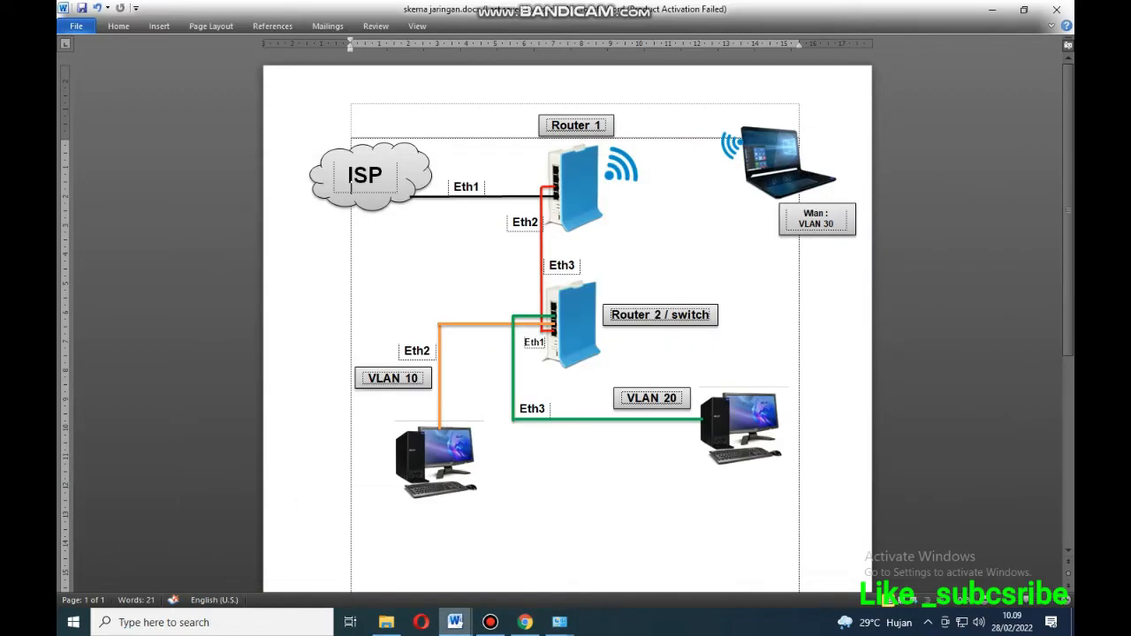
Shade the VLAN 10 and VLAN 20 requirements in the P1-Soal task sheet dark green.
{"action": "left_click", "coordinate": [530, 552]}
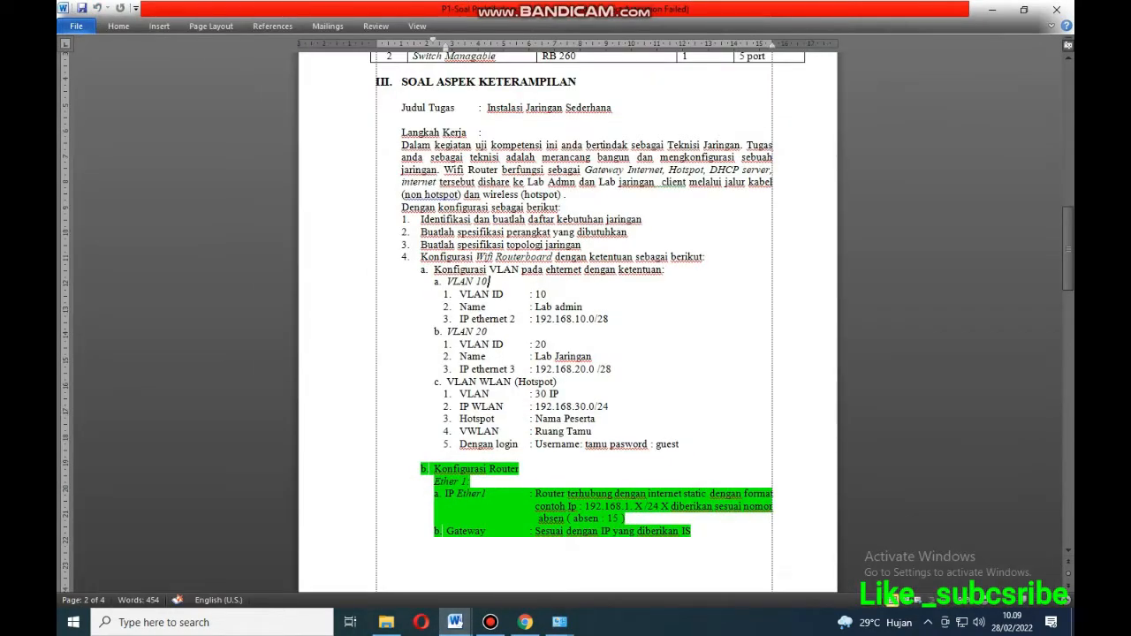
{"action": "left_click_drag", "start_coordinate": [434, 269], "coordinate": [612, 369]}
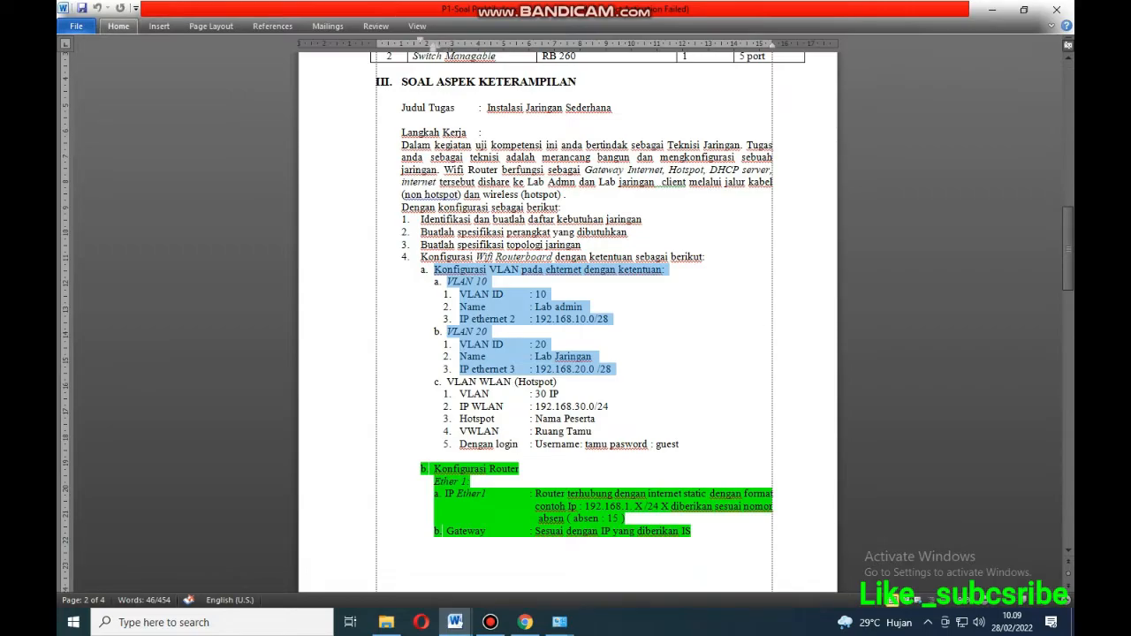
{"action": "left_click", "coordinate": [119, 26]}
{"action": "left_click", "coordinate": [119, 26]}
{"action": "left_click", "coordinate": [118, 26]}
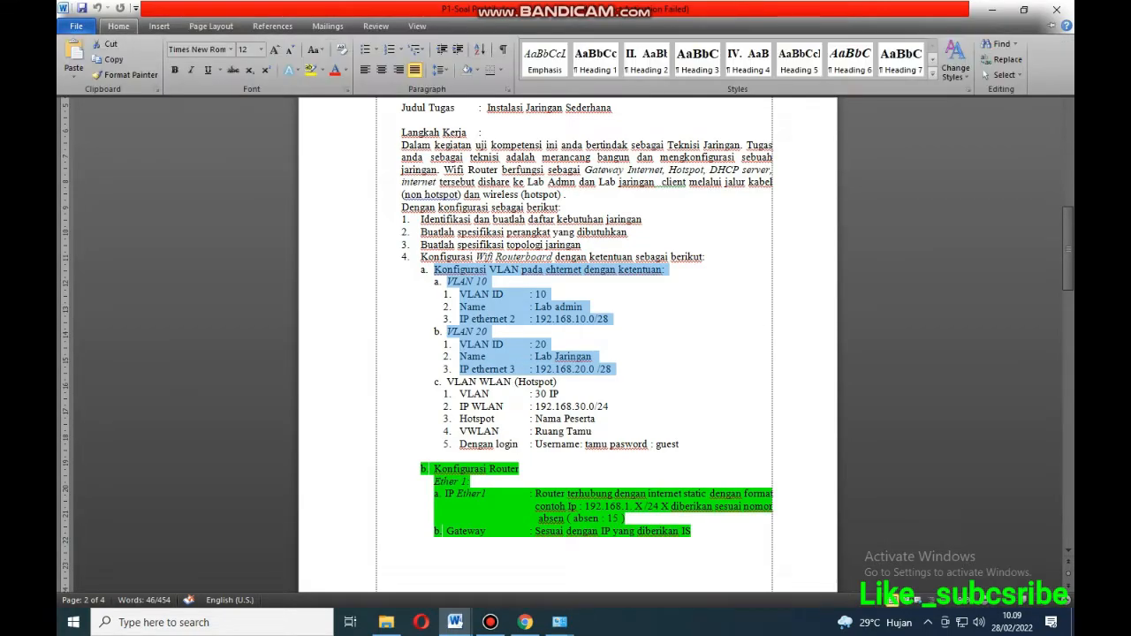
{"action": "left_click", "coordinate": [478, 70]}
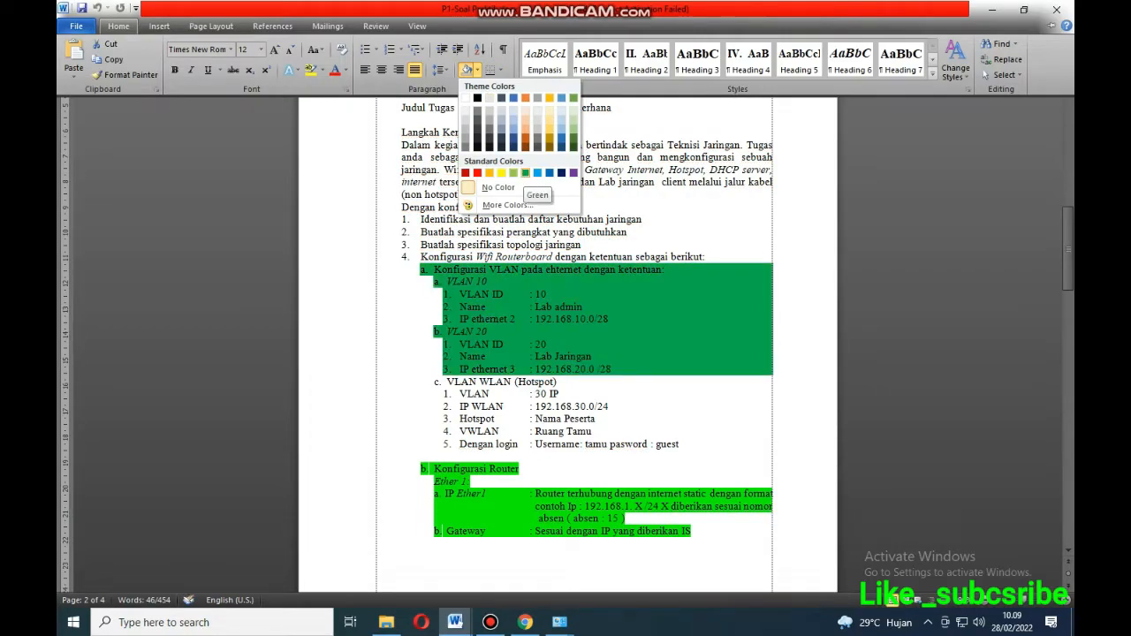
{"action": "left_click", "coordinate": [526, 173]}
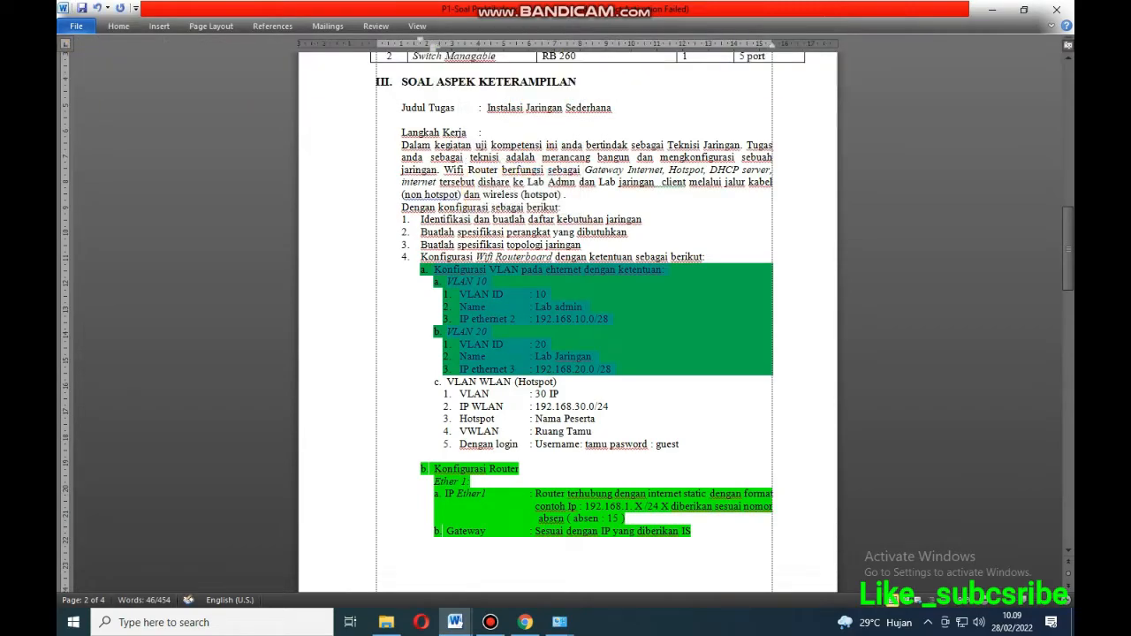
Select the VLAN WLAN (Hotspot) requirements to review them, then deselect.
{"action": "left_click", "coordinate": [593, 431]}
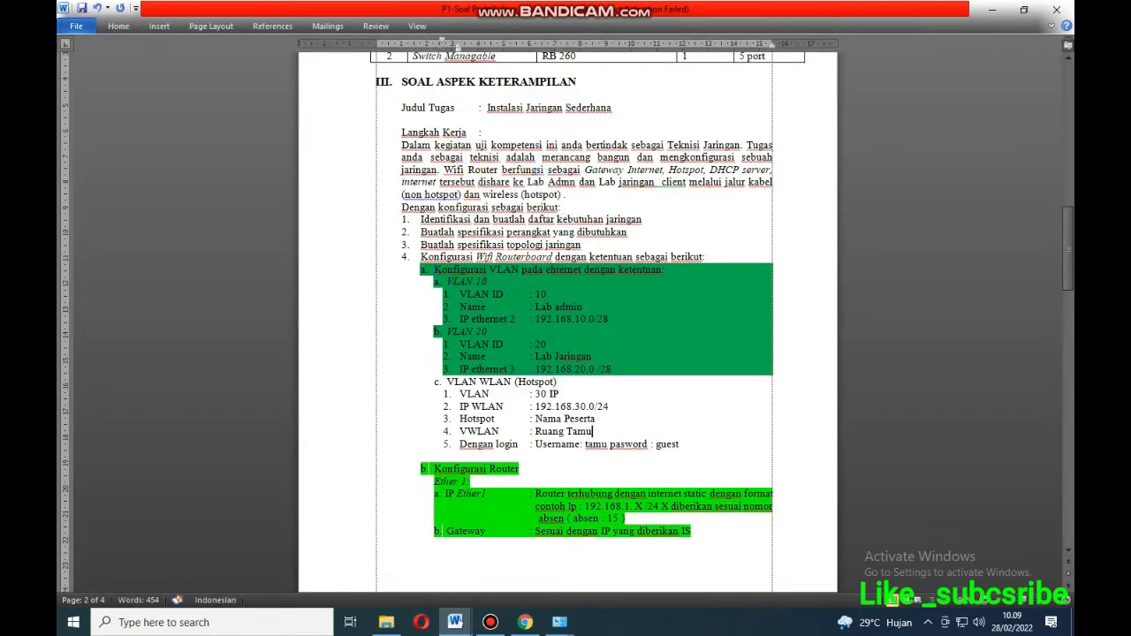
{"action": "left_click_drag", "start_coordinate": [446, 381], "coordinate": [426, 455]}
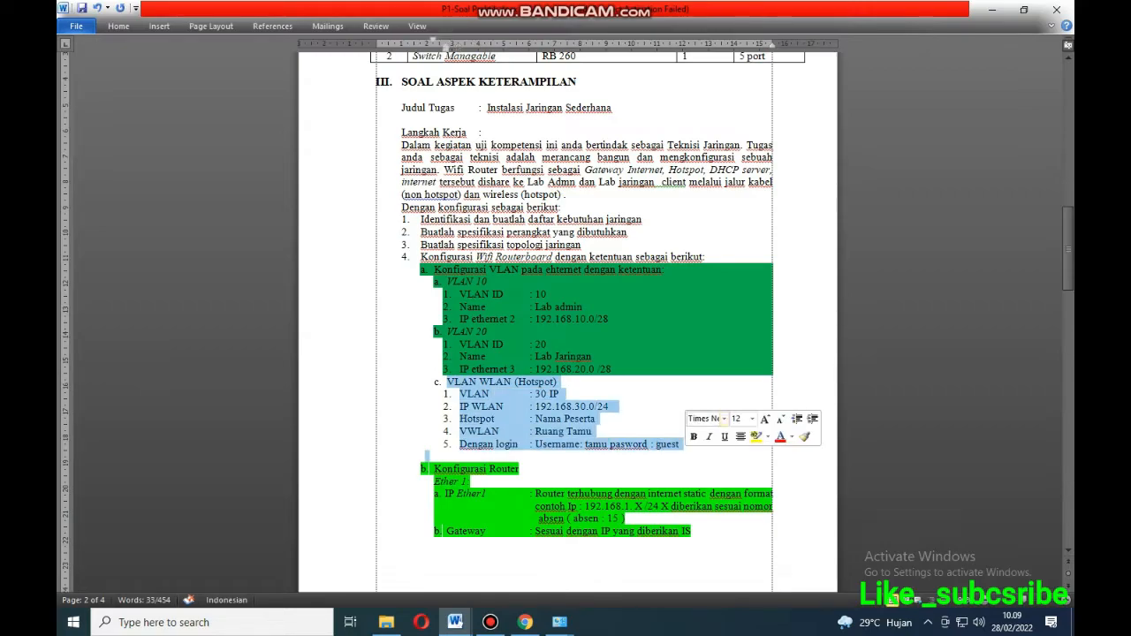
{"action": "left_click", "coordinate": [562, 394]}
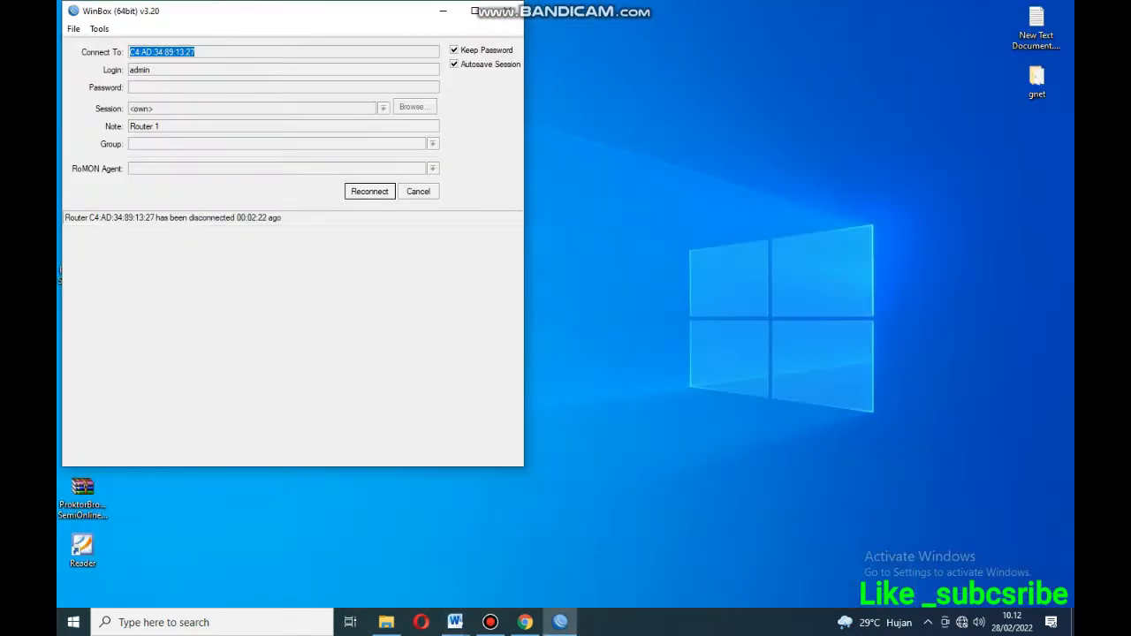
Relaunch WinBox and log in to Router 1 from the Neighbors list.
{"action": "left_click", "coordinate": [418, 191]}
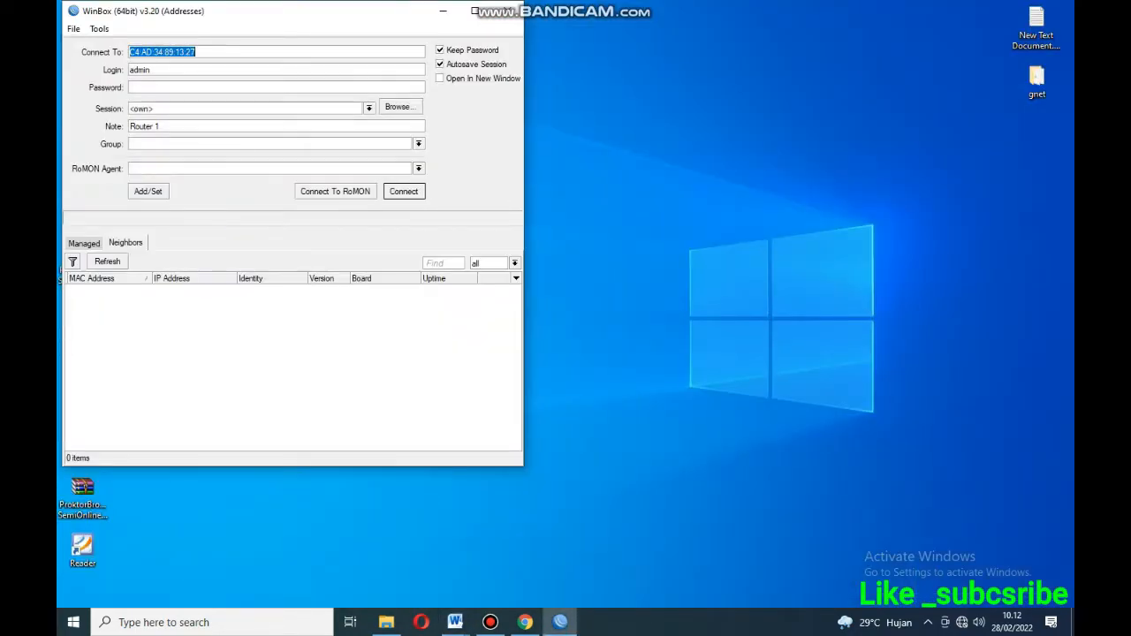
{"action": "left_click", "coordinate": [508, 11]}
{"action": "double_click", "coordinate": [135, 22]}
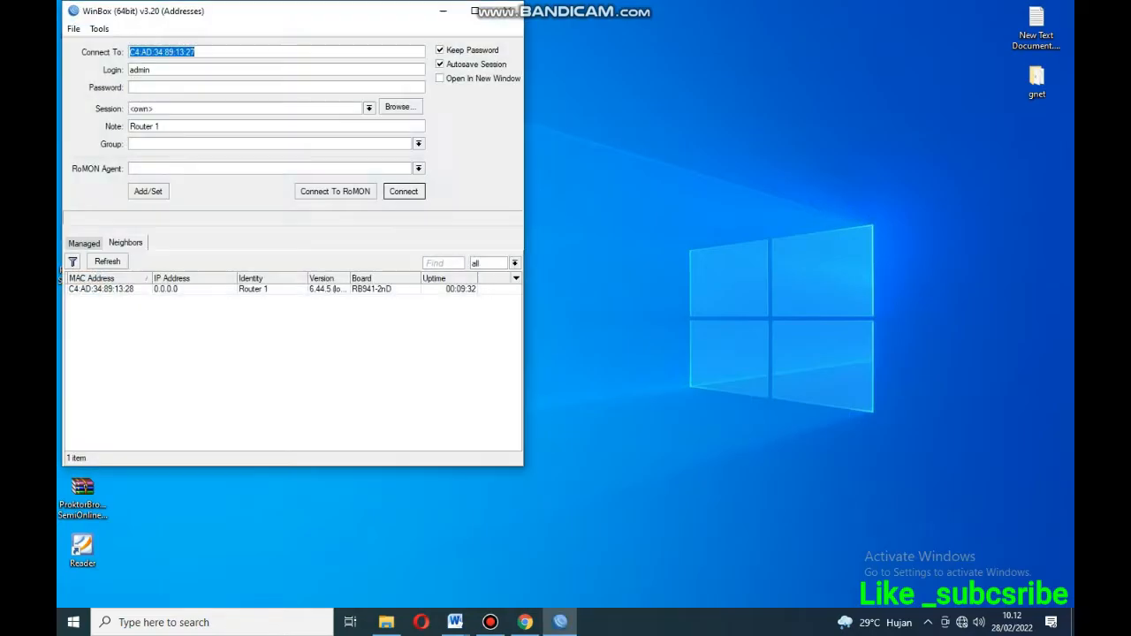
{"action": "left_click_drag", "start_coordinate": [257, 16], "coordinate": [324, 27]}
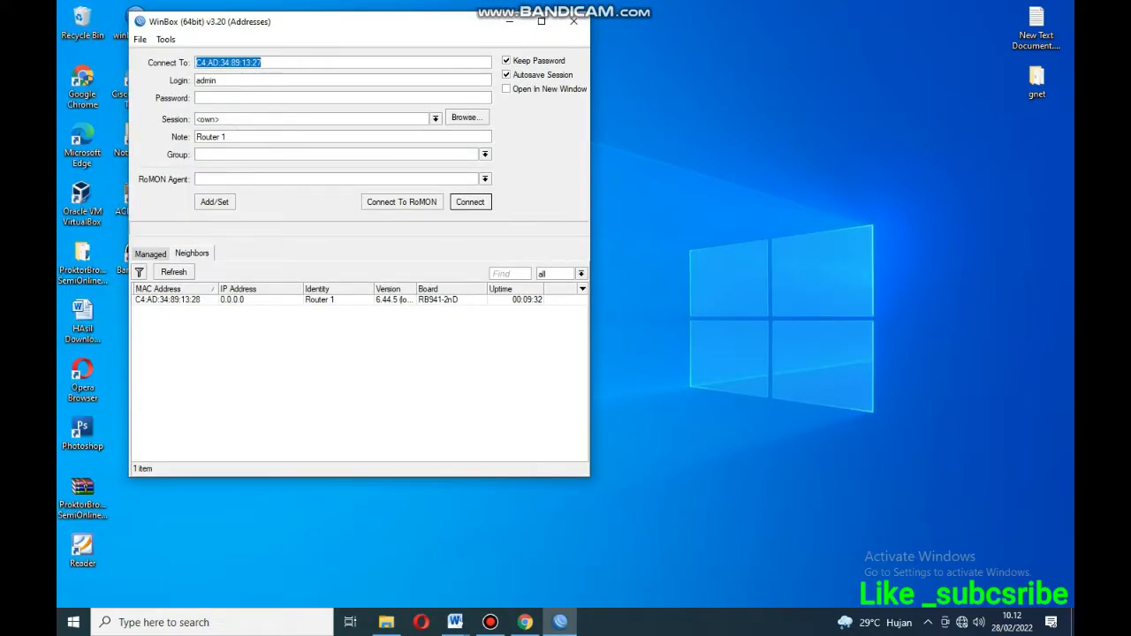
{"action": "left_click", "coordinate": [168, 299]}
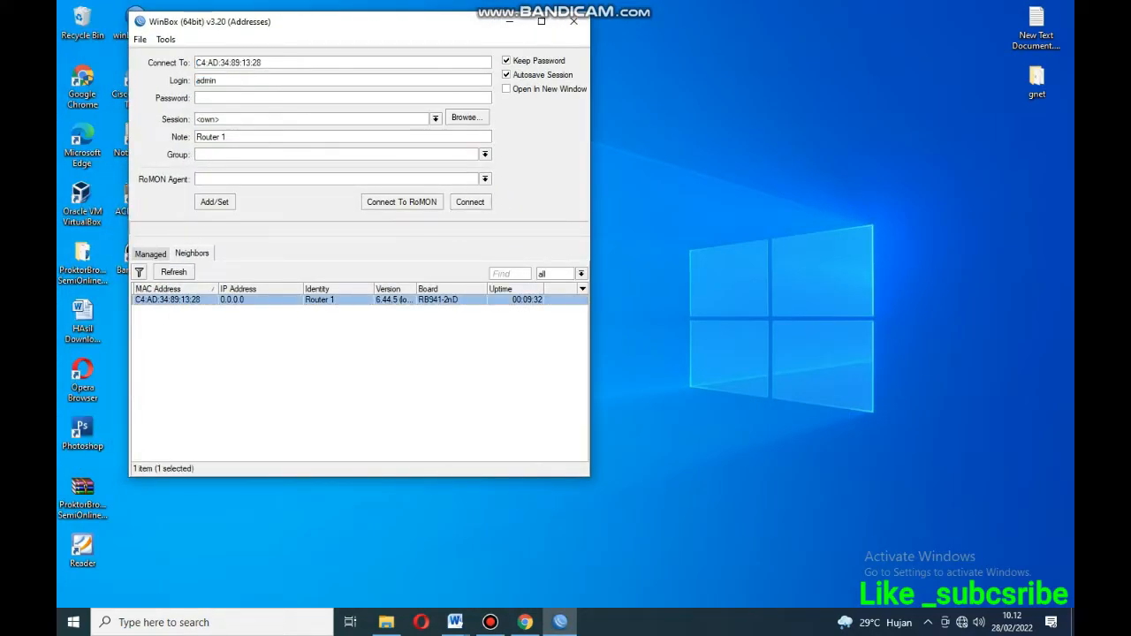
{"action": "key", "text": "Return"}
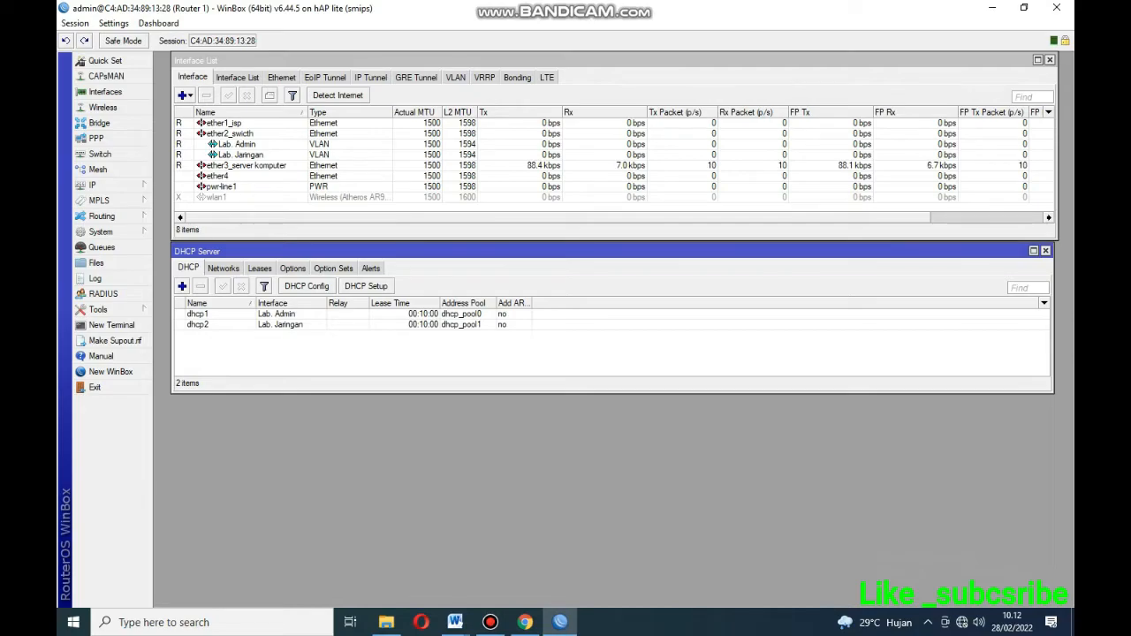
Enable the disabled wlan1 interface in Router 1's interface list.
{"action": "left_click", "coordinate": [1045, 251]}
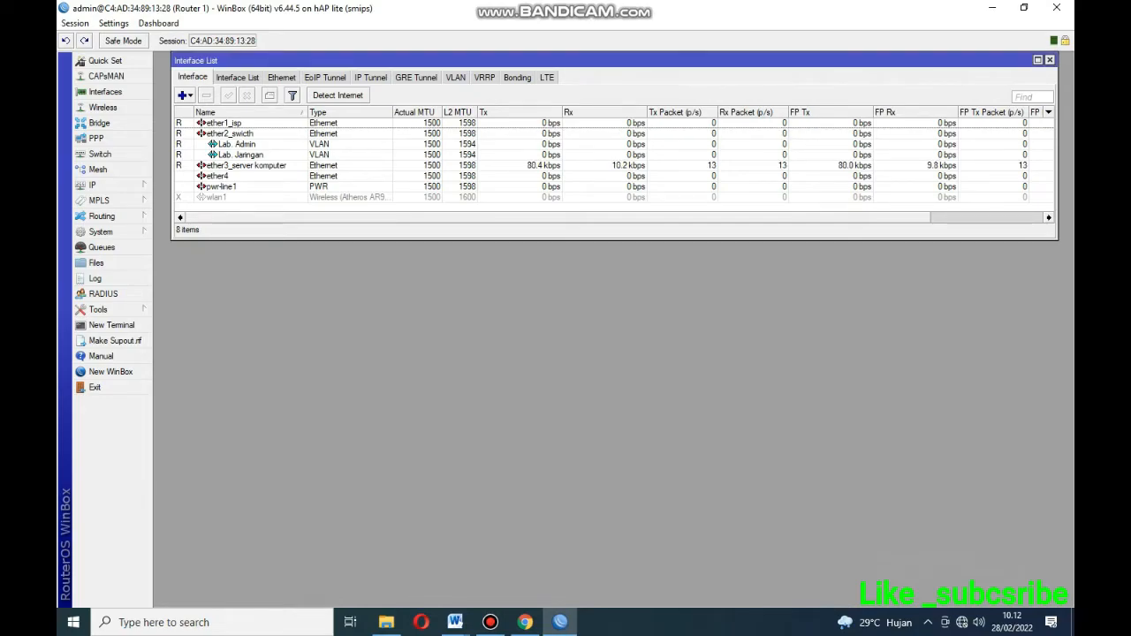
{"action": "left_click", "coordinate": [1048, 59]}
{"action": "left_click", "coordinate": [105, 92]}
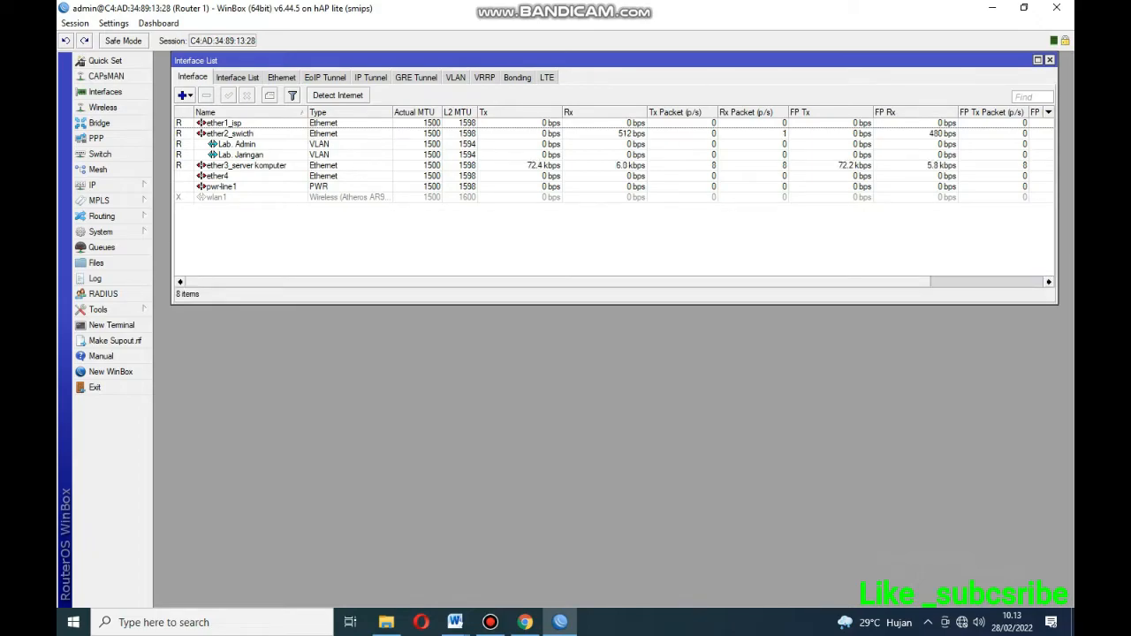
{"action": "left_click", "coordinate": [216, 197]}
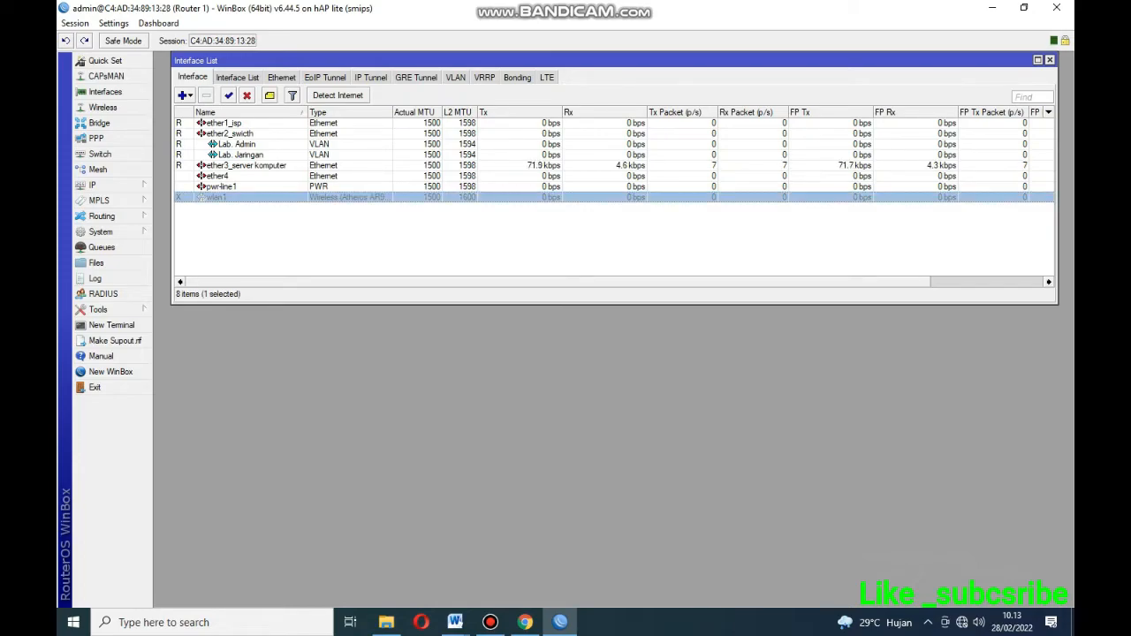
{"action": "left_click", "coordinate": [228, 94]}
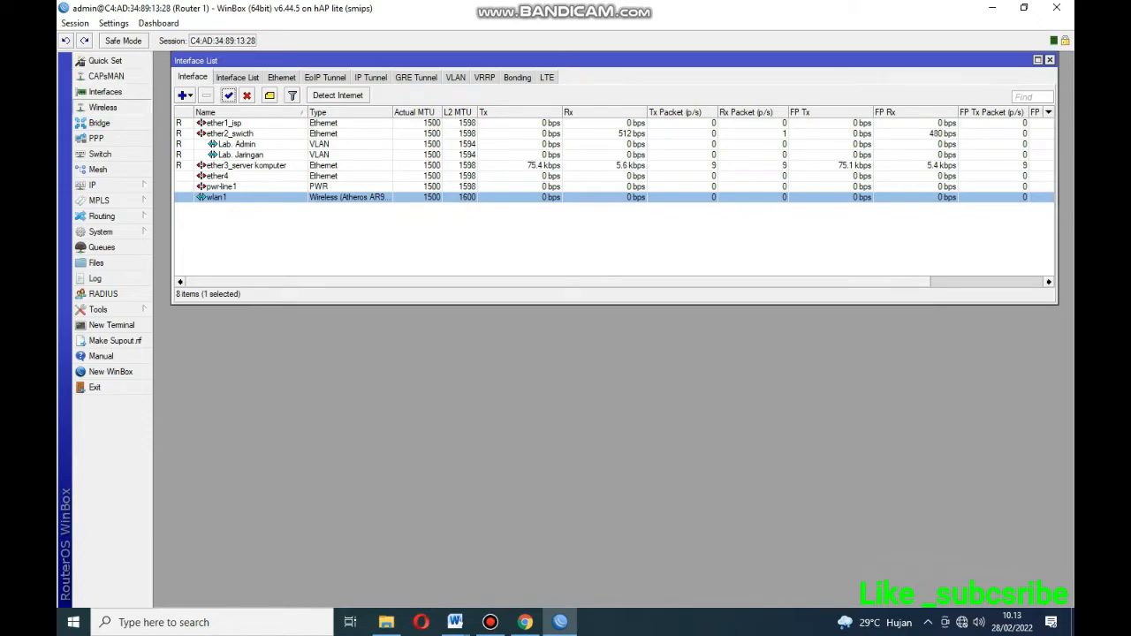
{"action": "left_click", "coordinate": [103, 107]}
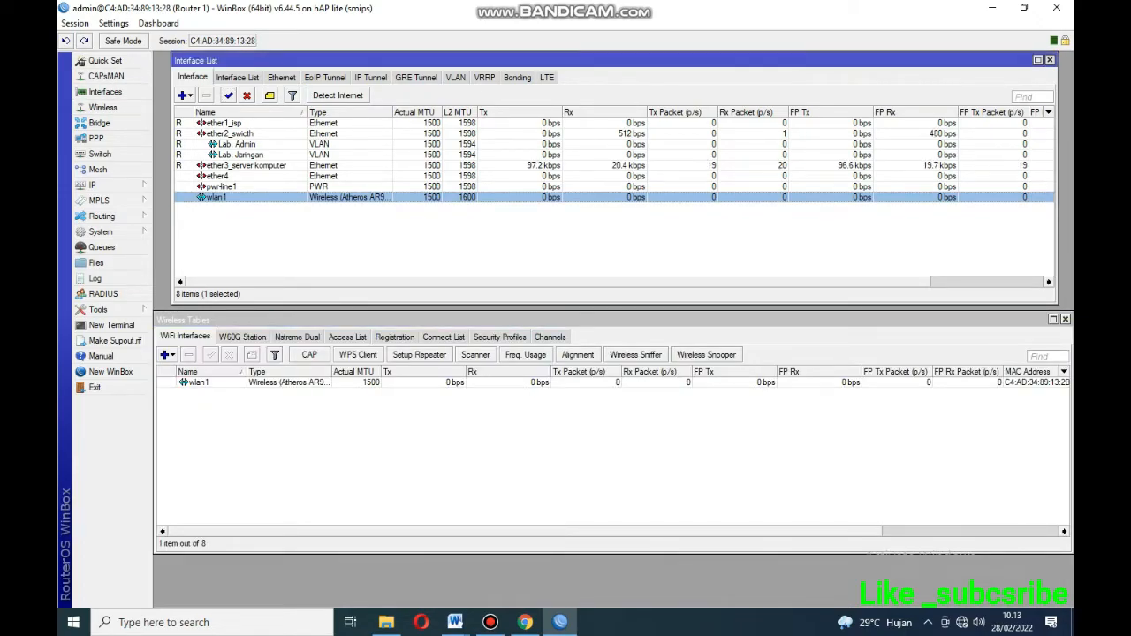
Set wlan1's wireless mode to ap bridge and its band to 2GHz-B/G/N.
{"action": "left_click", "coordinate": [1049, 60]}
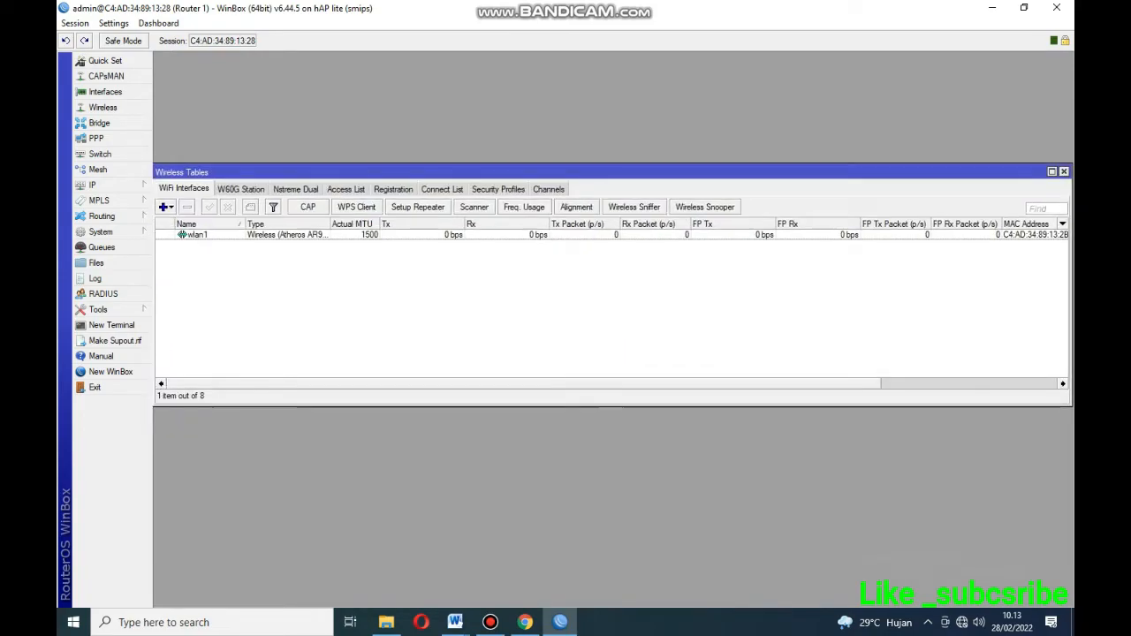
{"action": "left_click", "coordinate": [181, 234]}
{"action": "double_click", "coordinate": [181, 234]}
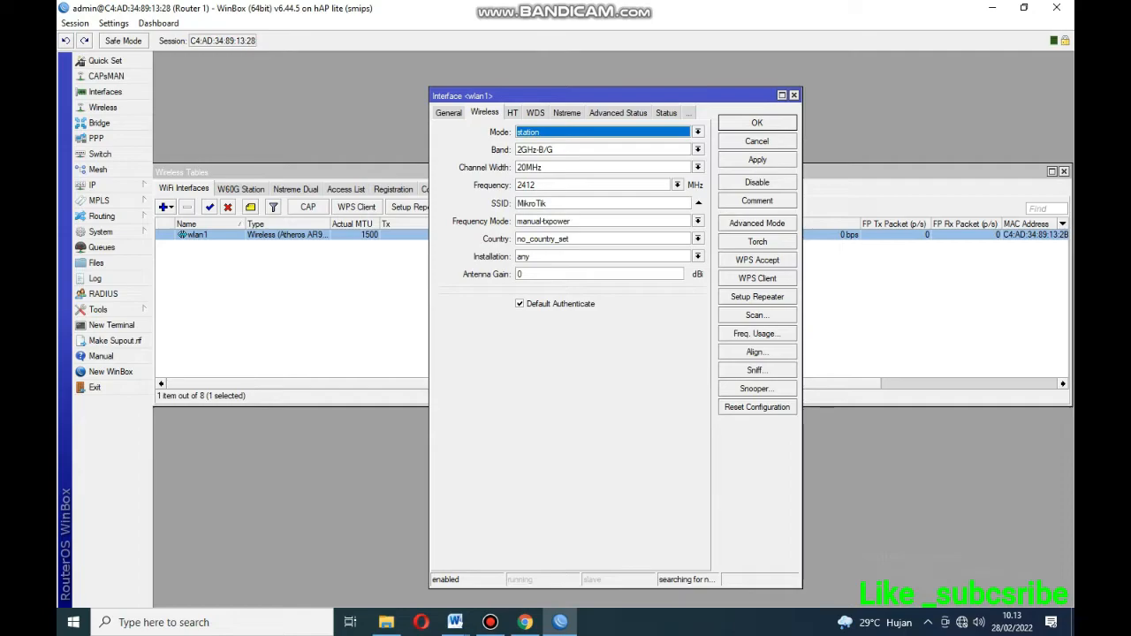
{"action": "left_click", "coordinate": [698, 132]}
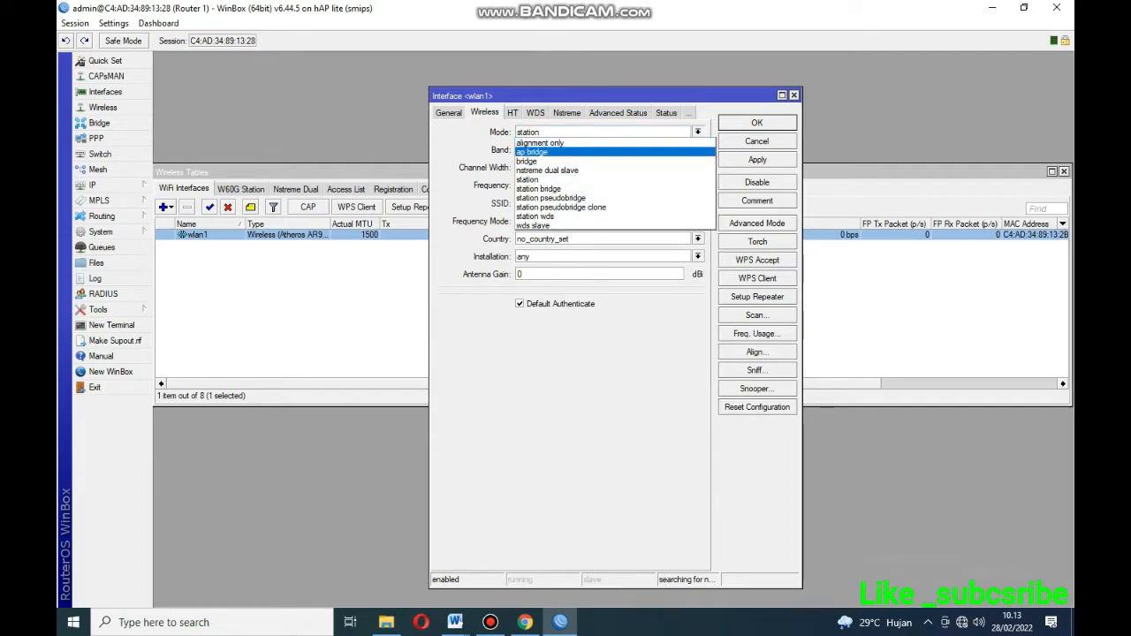
{"action": "left_click", "coordinate": [566, 152]}
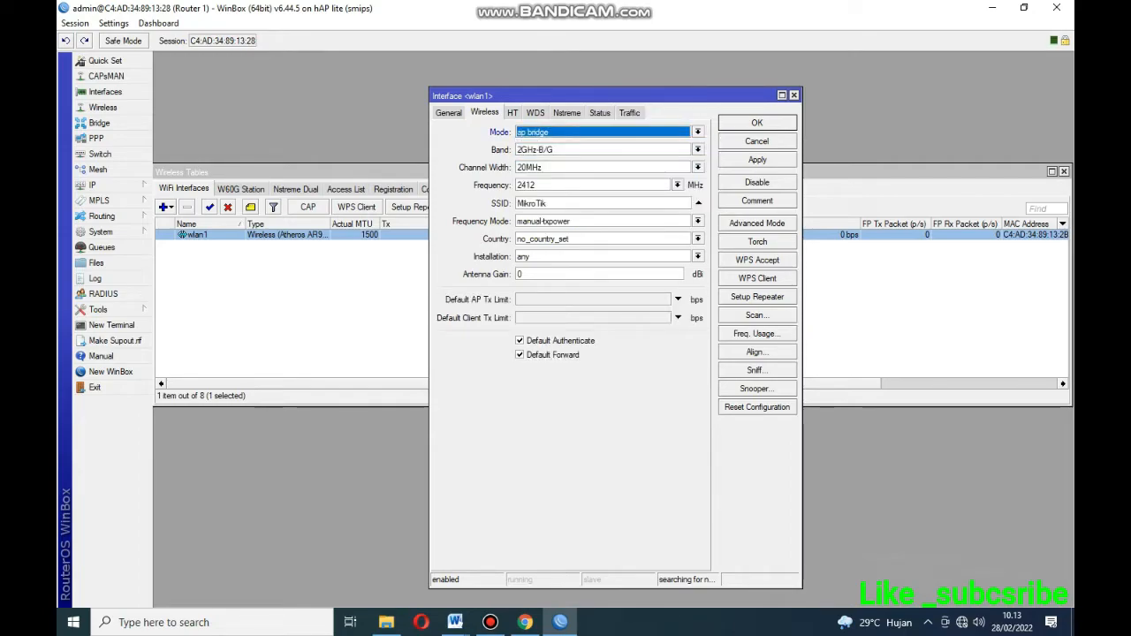
{"action": "left_click", "coordinate": [698, 149]}
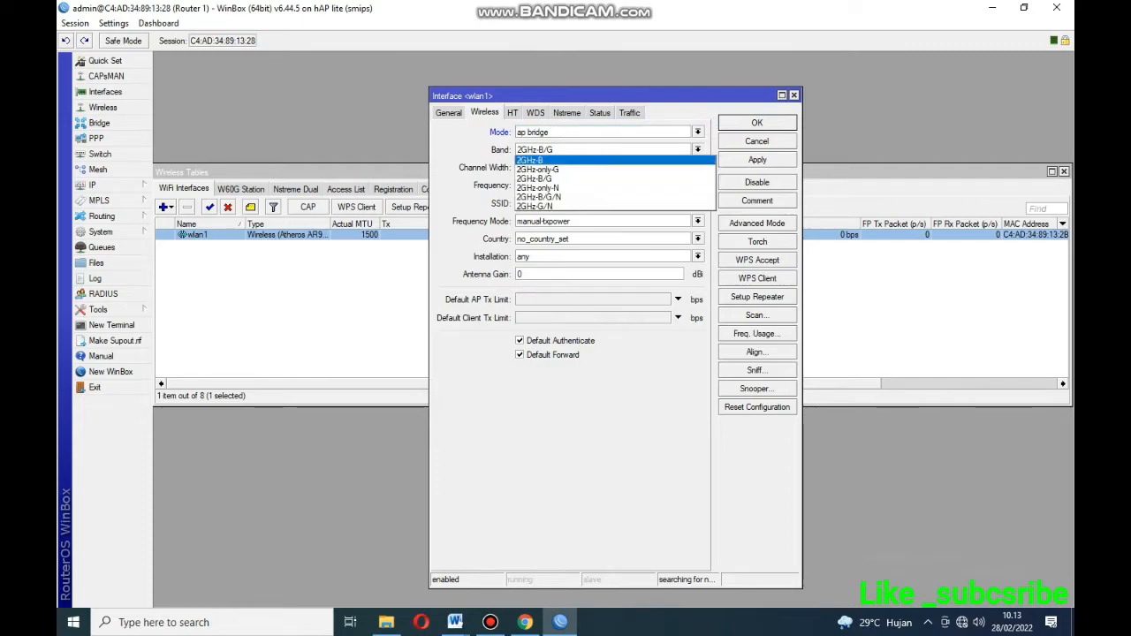
{"action": "left_click", "coordinate": [537, 196]}
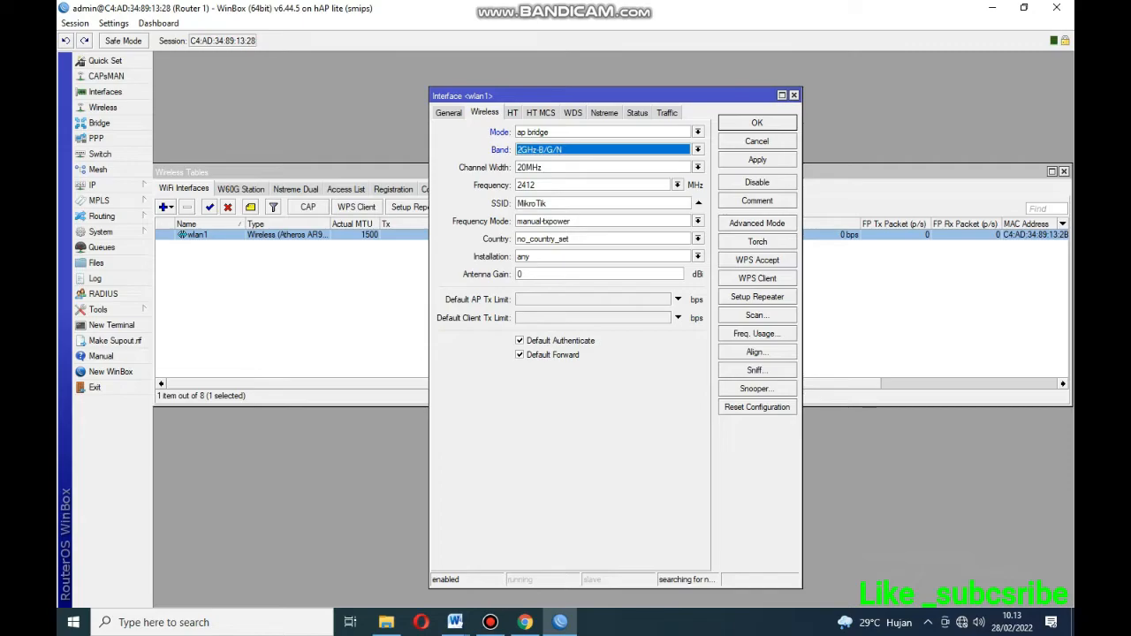
Replace wlan1's SSID with the participant's name, then apply and confirm the settings.
{"action": "left_click_drag", "start_coordinate": [550, 203], "coordinate": [515, 204]}
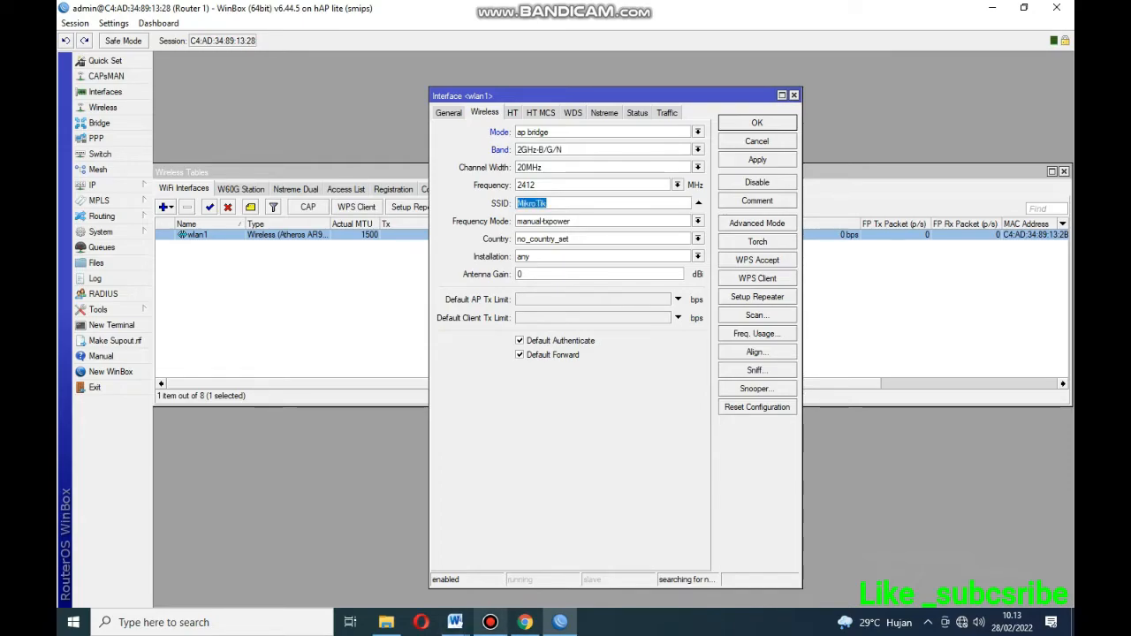
{"action": "left_click", "coordinate": [455, 622]}
{"action": "left_click", "coordinate": [530, 556]}
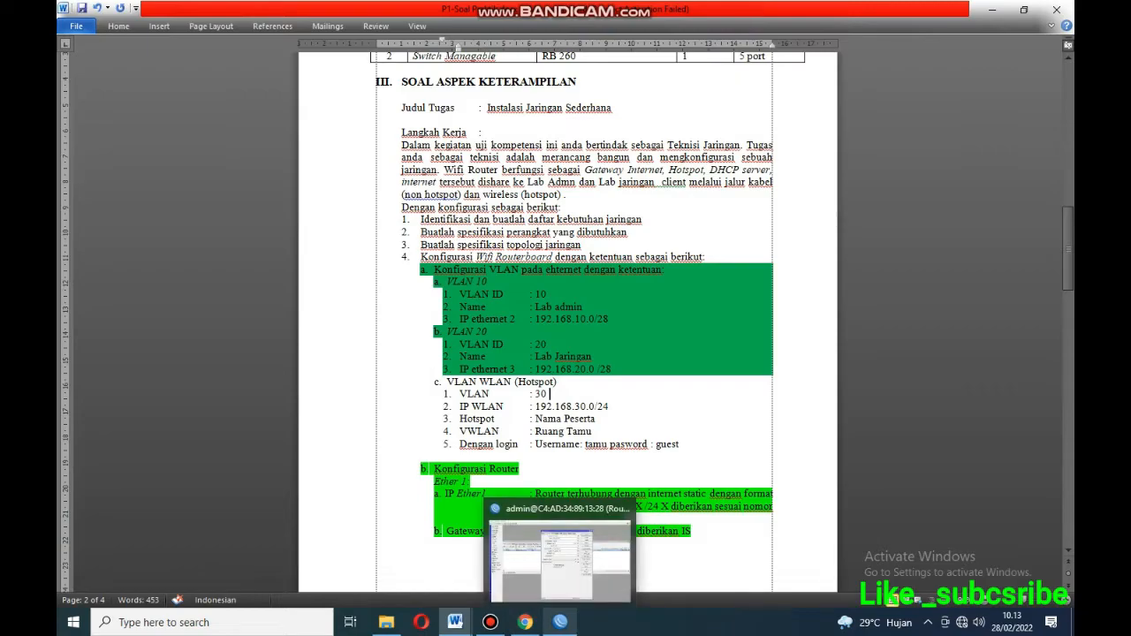
{"action": "left_click", "coordinate": [560, 622]}
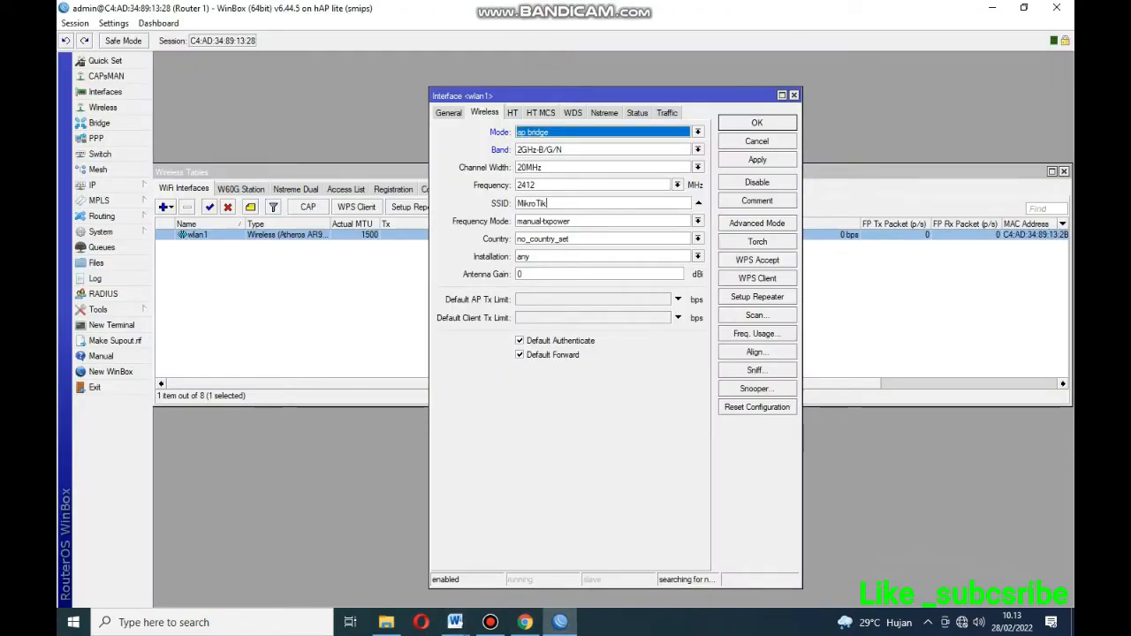
{"action": "double_click", "coordinate": [531, 203]}
{"action": "type", "text": "zadea"}
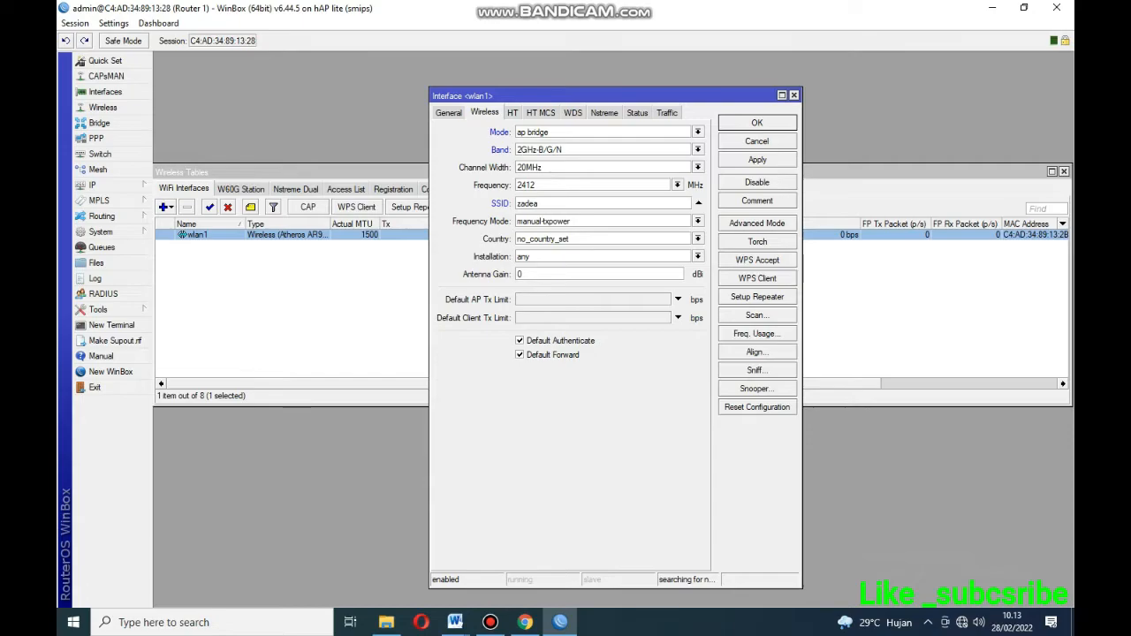
{"action": "left_click", "coordinate": [757, 223]}
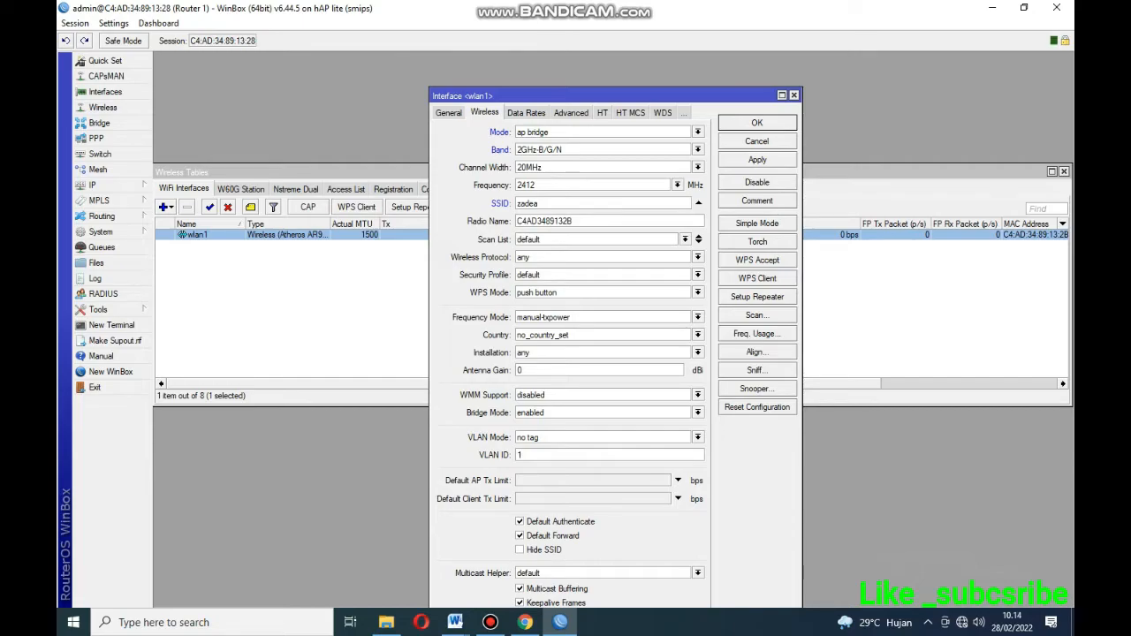
{"action": "left_click", "coordinate": [757, 160]}
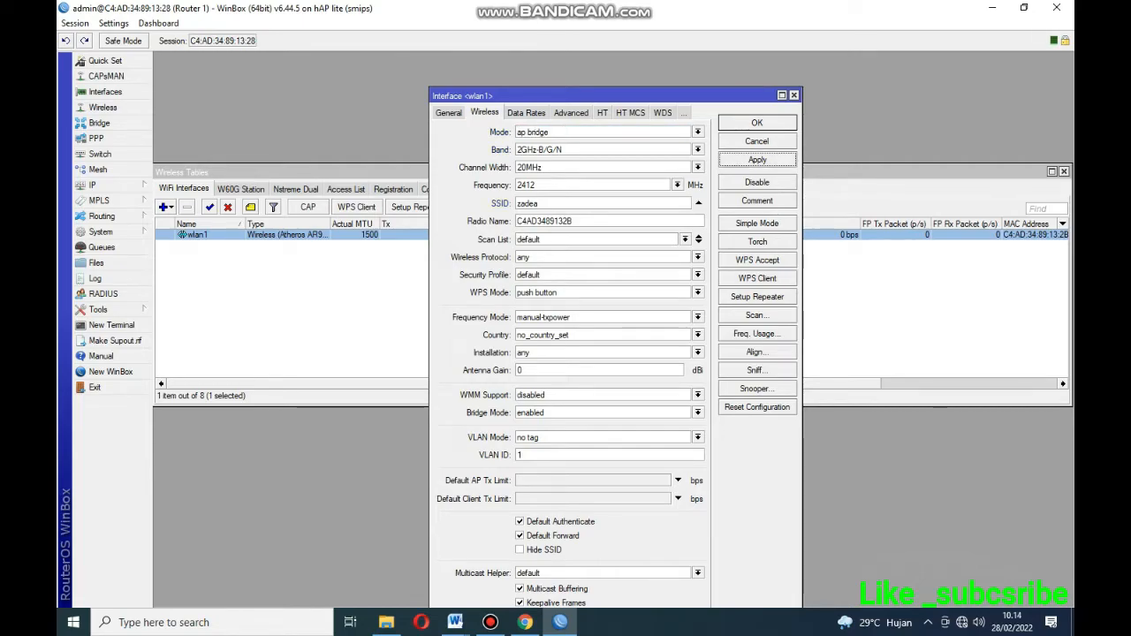
{"action": "left_click", "coordinate": [757, 123]}
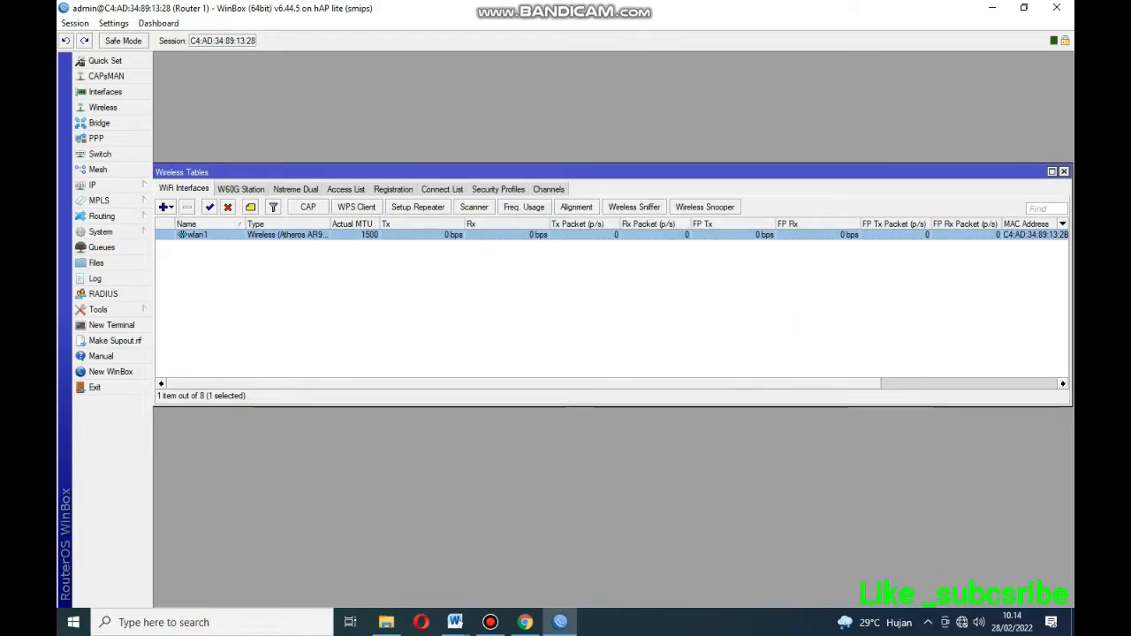
Add a new virtual wireless interface wlan2 on wlan1.
{"action": "left_click", "coordinate": [165, 207]}
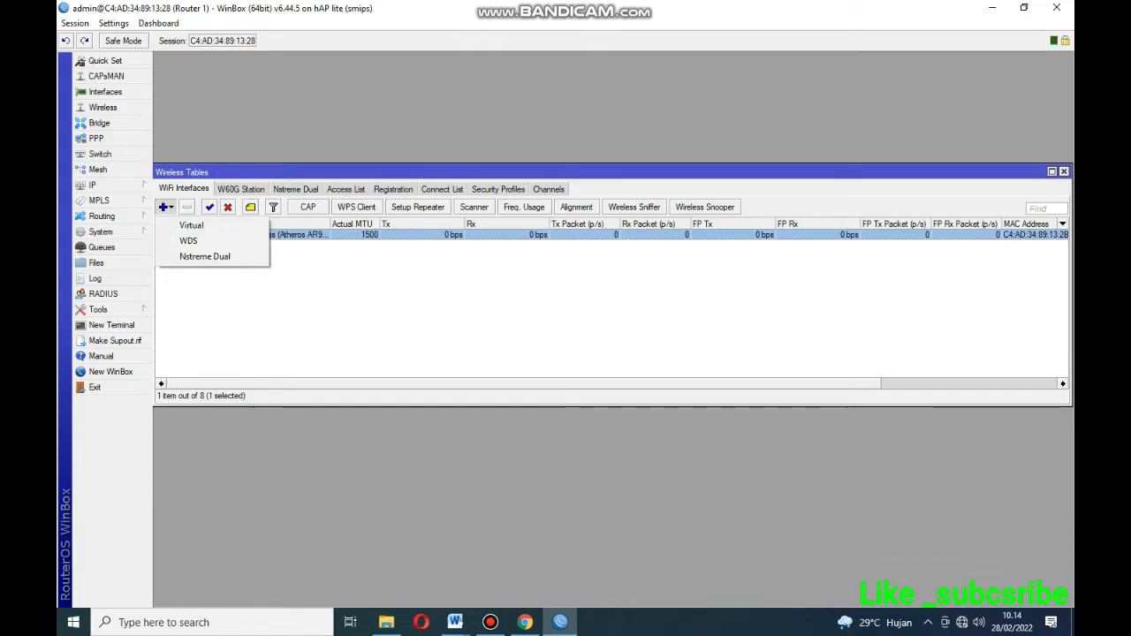
{"action": "left_click", "coordinate": [231, 305]}
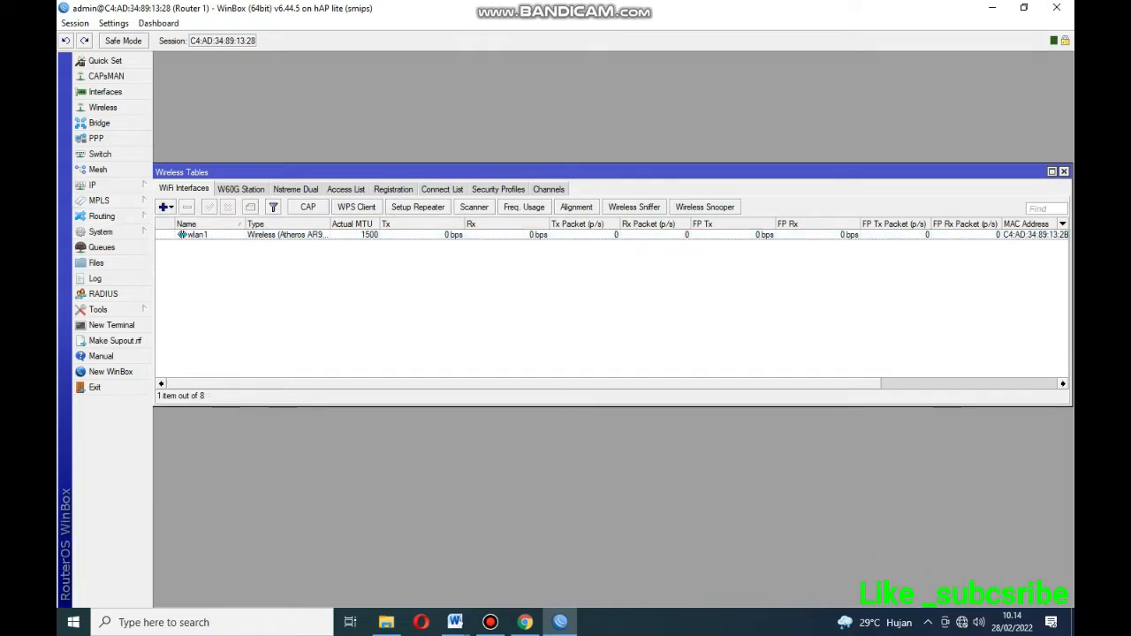
{"action": "left_click", "coordinate": [185, 234]}
{"action": "left_click", "coordinate": [165, 206]}
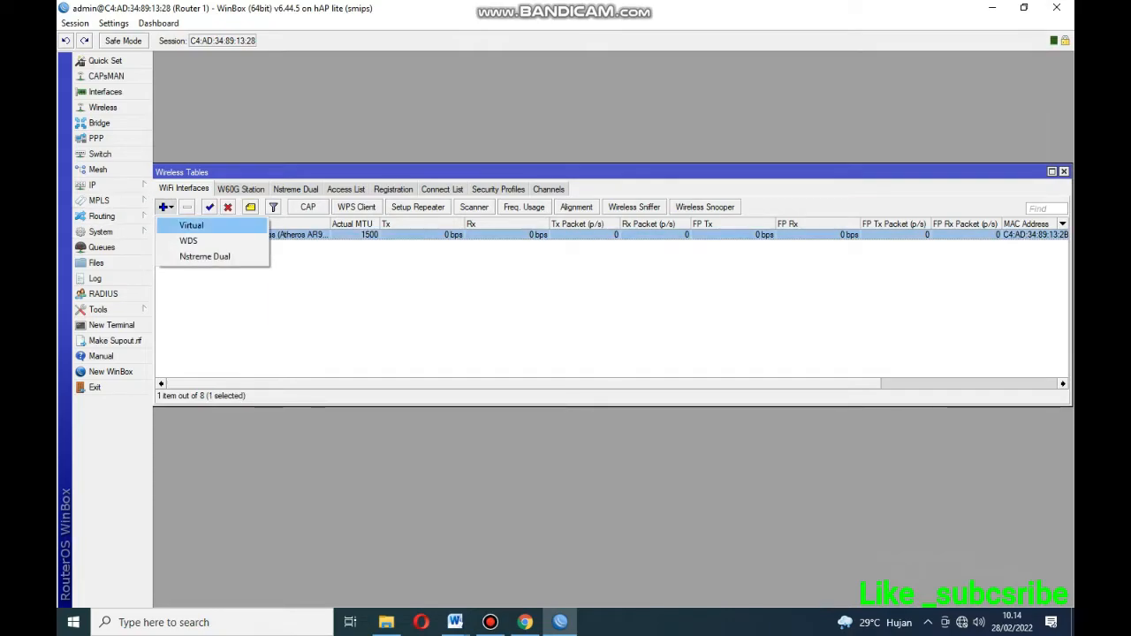
{"action": "left_click", "coordinate": [191, 226]}
{"action": "left_click", "coordinate": [538, 207]}
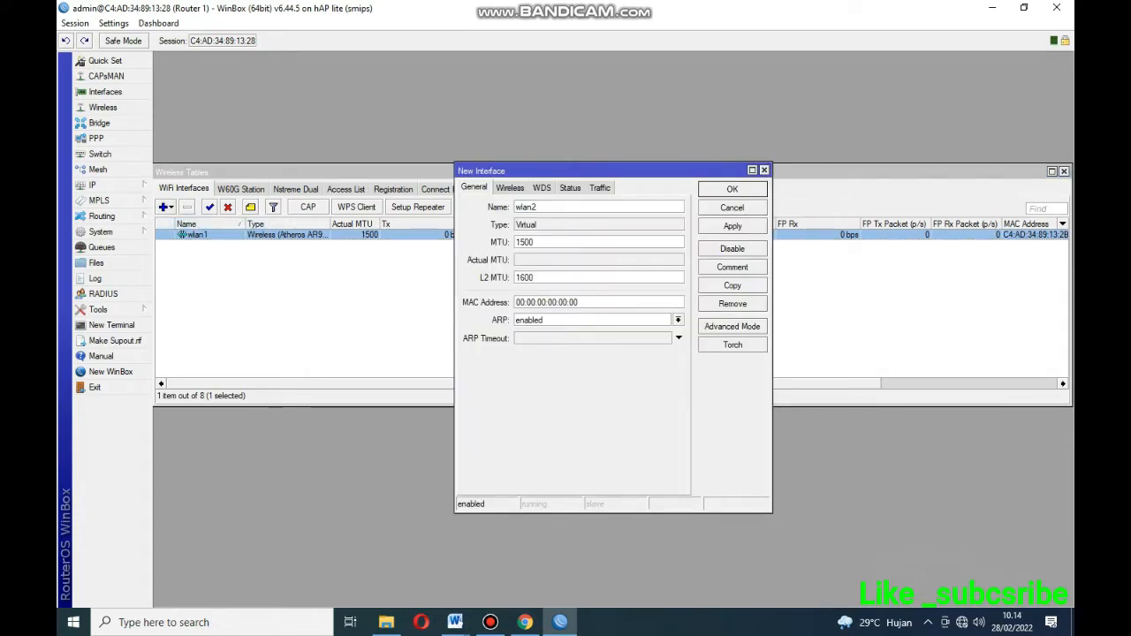
{"action": "left_click", "coordinate": [510, 188]}
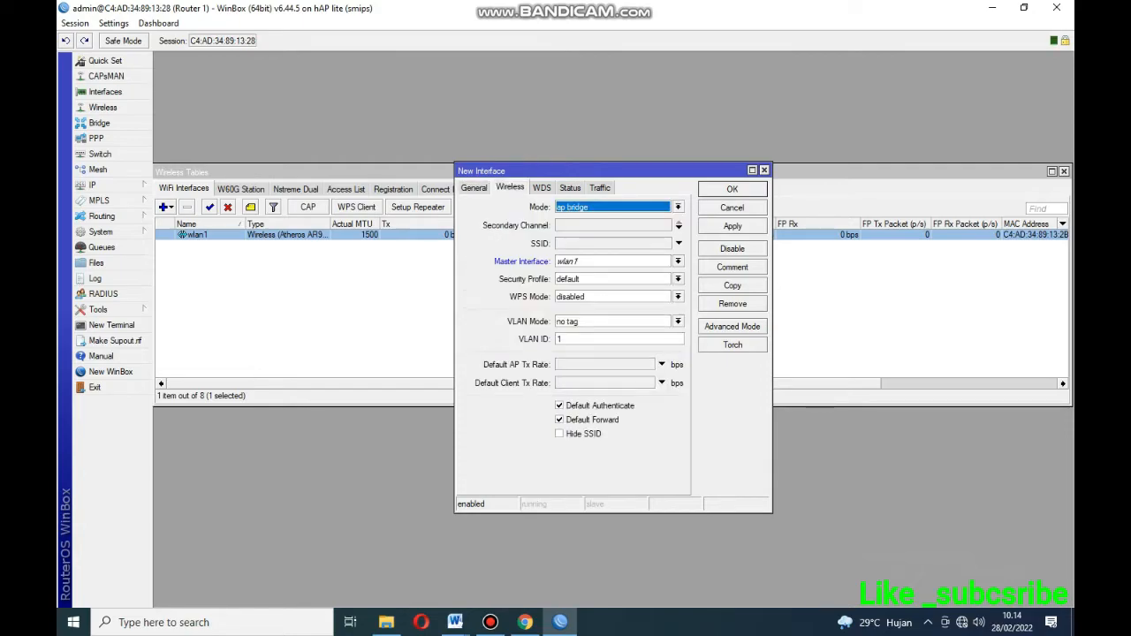
{"action": "left_click", "coordinate": [473, 187]}
{"action": "left_click", "coordinate": [510, 187]}
Give wlan2 SSID 'Ruang Tamu' and VLAN ID 30, then apply and confirm.
{"action": "left_click", "coordinate": [613, 243]}
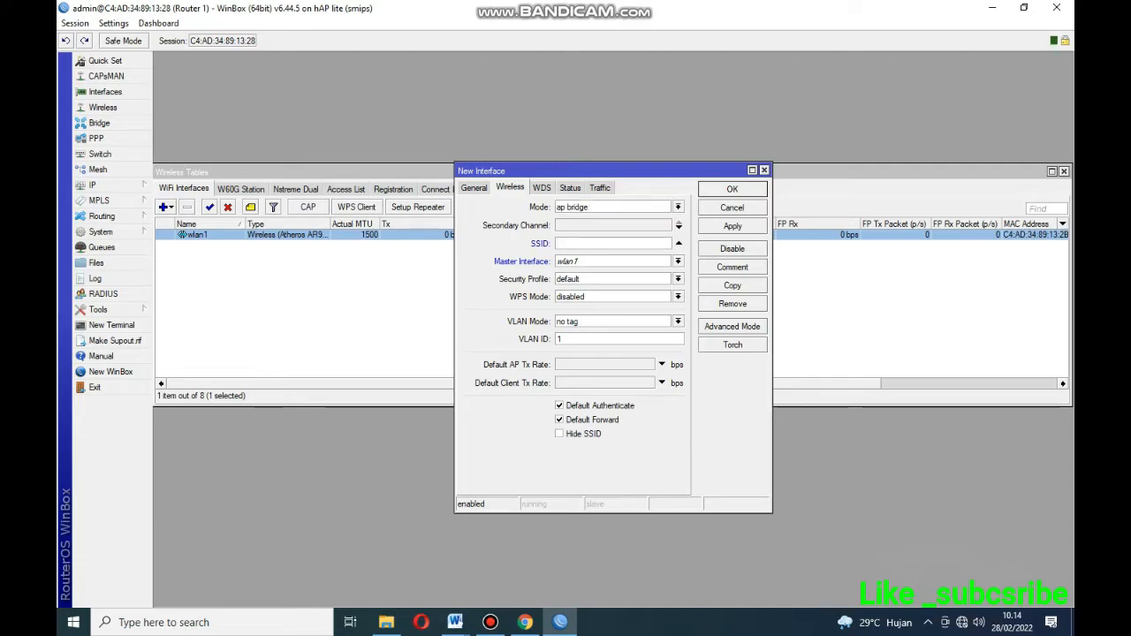
{"action": "mouse_move", "coordinate": [455, 622]}
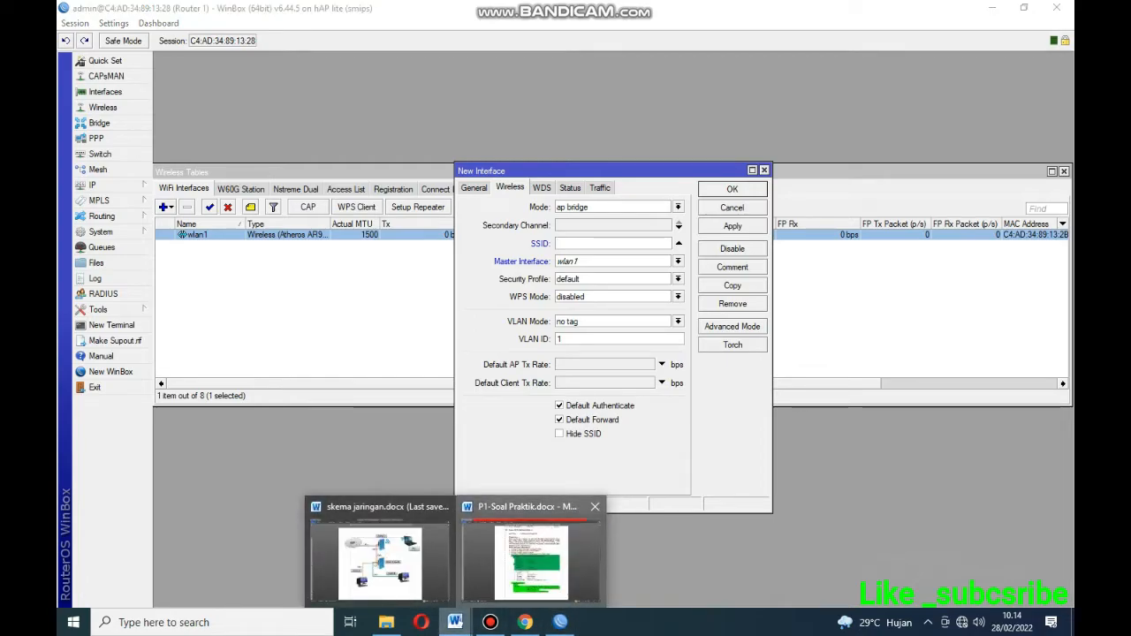
{"action": "left_click", "coordinate": [530, 557]}
{"action": "left_click_drag", "start_coordinate": [592, 431], "coordinate": [534, 431]}
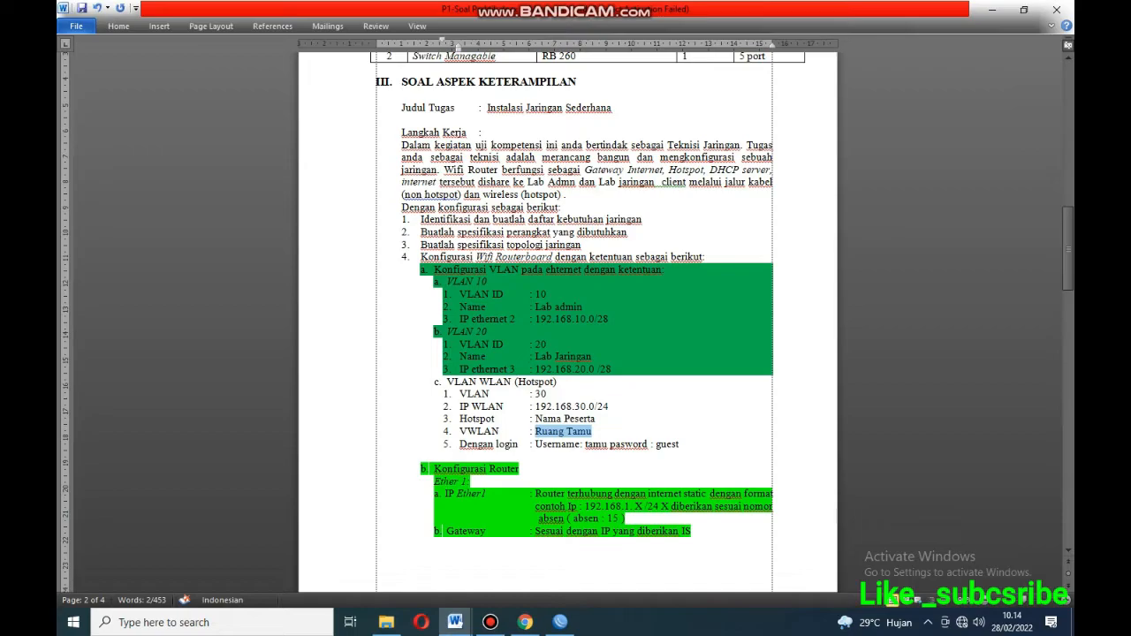
{"action": "left_click", "coordinate": [560, 622]}
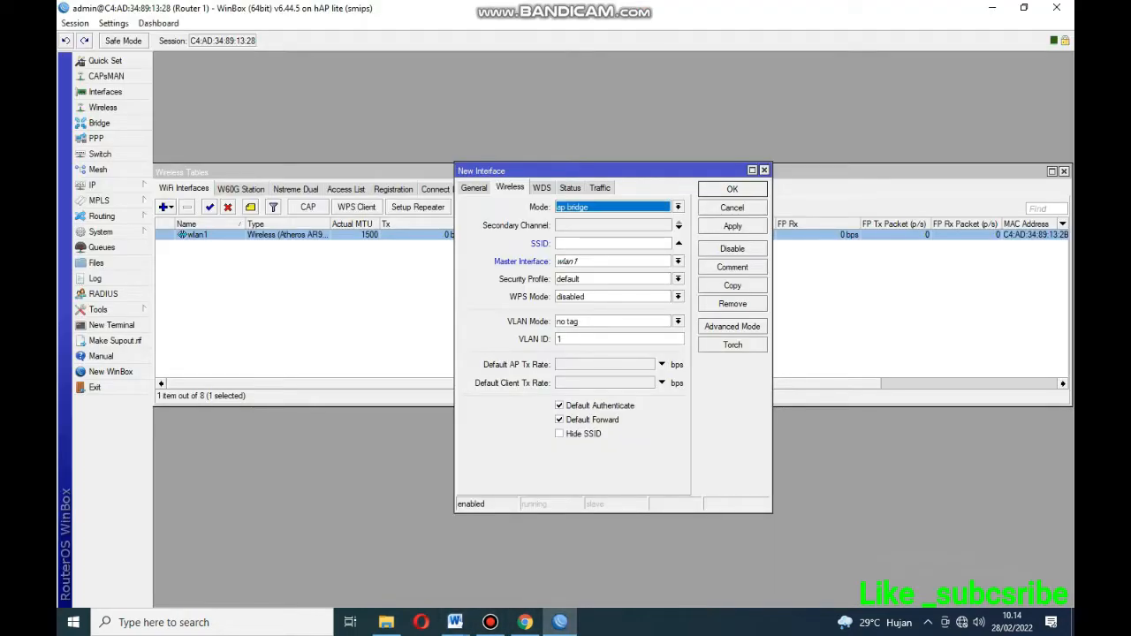
{"action": "left_click", "coordinate": [612, 243]}
{"action": "type", "text": "Rua"}
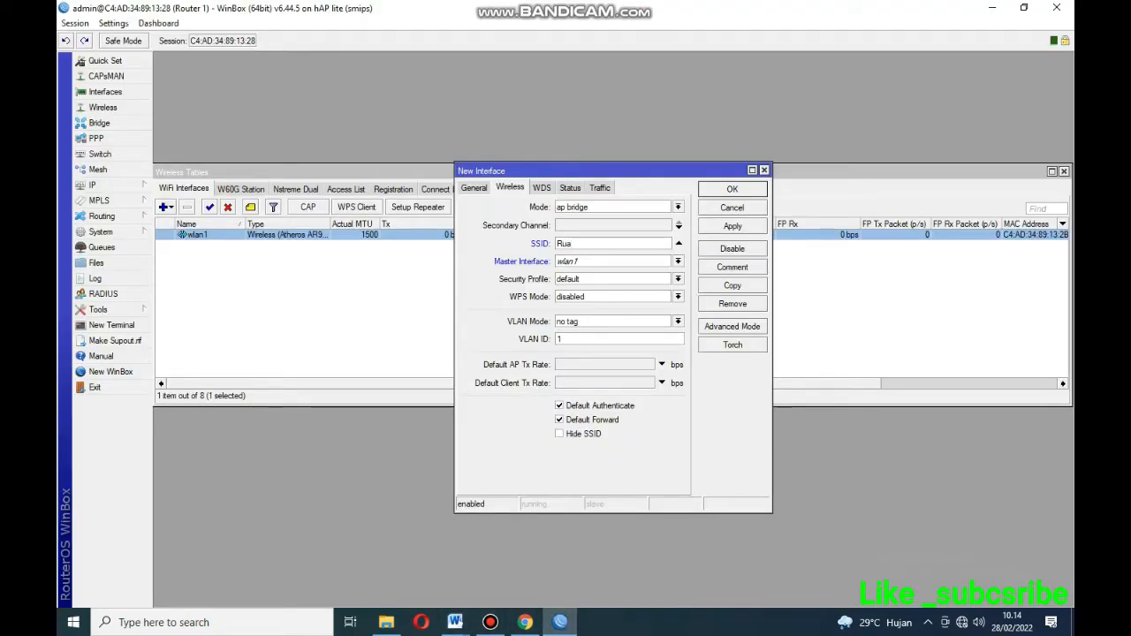
{"action": "type", "text": "ng Tamu"}
{"action": "left_click", "coordinate": [583, 339]}
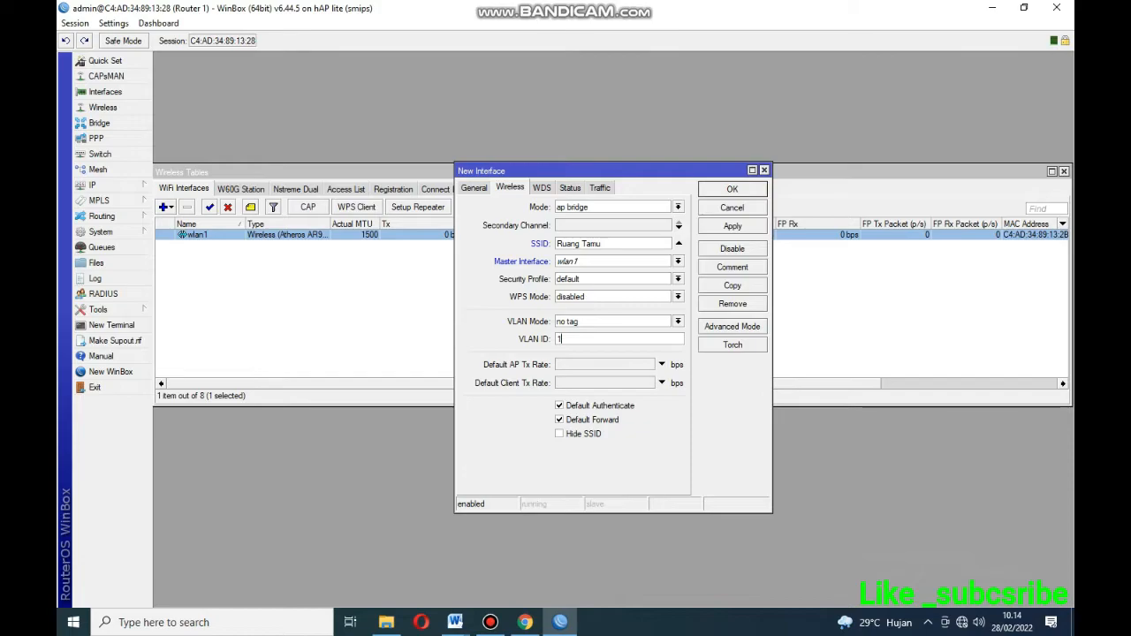
{"action": "key", "text": "BackSpace"}
{"action": "type", "text": "30"}
{"action": "left_click", "coordinate": [733, 226]}
{"action": "left_click", "coordinate": [732, 189]}
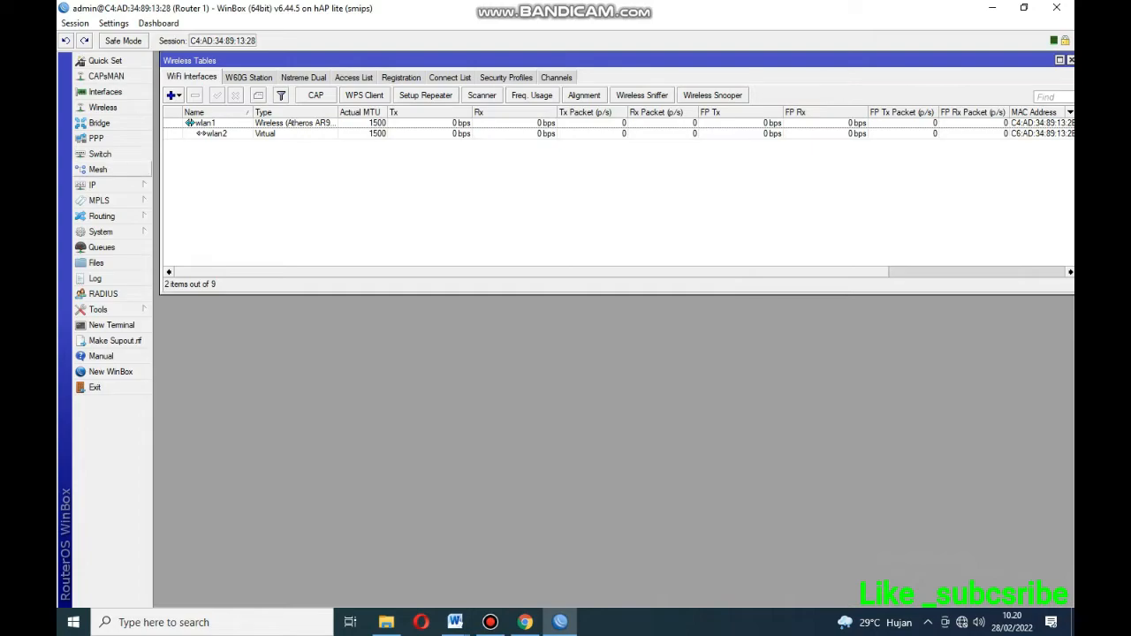
Open IP > Addresses and start a new address entry.
{"action": "left_click", "coordinate": [92, 184]}
{"action": "left_click", "coordinate": [190, 218]}
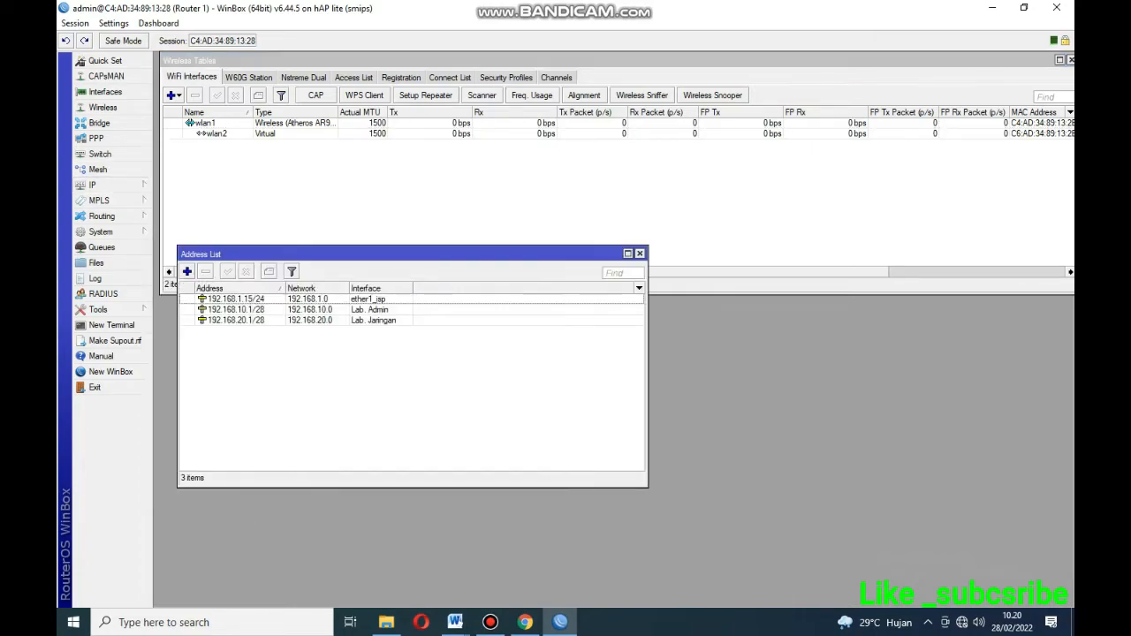
{"action": "left_click_drag", "start_coordinate": [380, 254], "coordinate": [429, 294]}
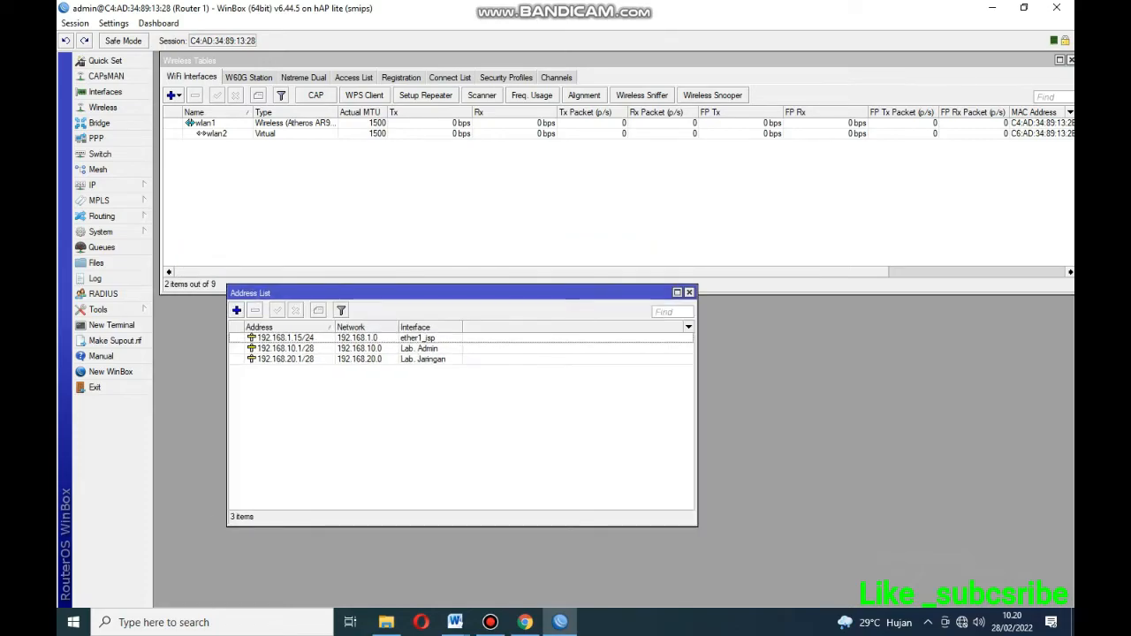
{"action": "left_click", "coordinate": [689, 292]}
{"action": "left_click", "coordinate": [92, 185]}
{"action": "left_click", "coordinate": [190, 217]}
{"action": "left_click", "coordinate": [236, 310]}
{"action": "left_click_drag", "start_coordinate": [706, 331], "coordinate": [576, 363]}
Copy 192.168.30.0/24 from the practice task document into the new entry's Address field.
{"action": "mouse_move", "coordinate": [455, 622]}
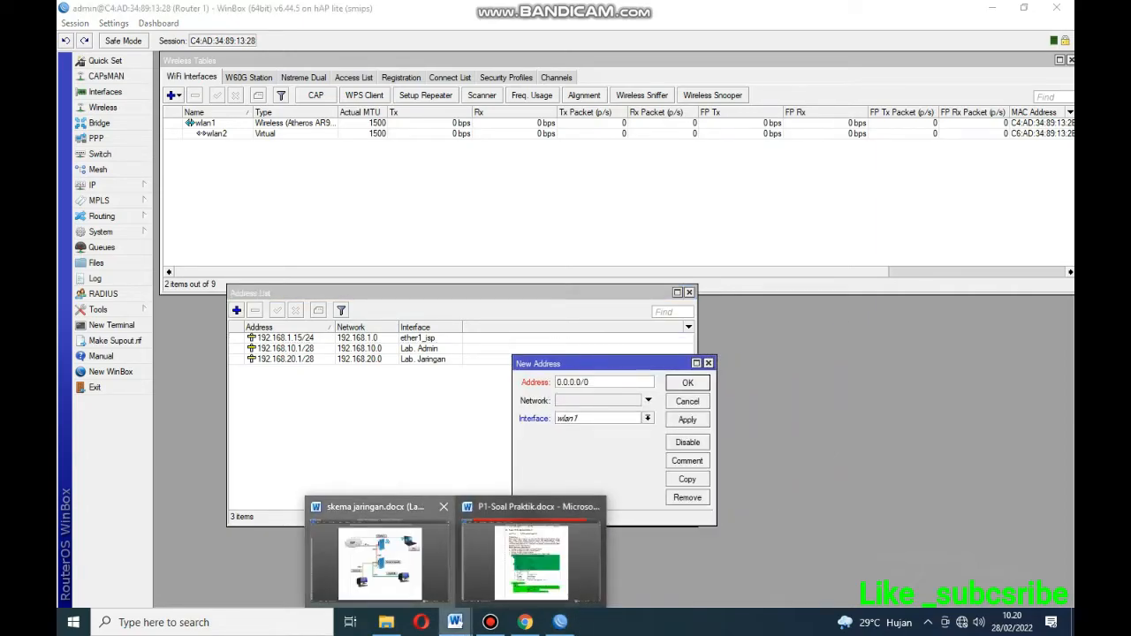
{"action": "left_click", "coordinate": [380, 561]}
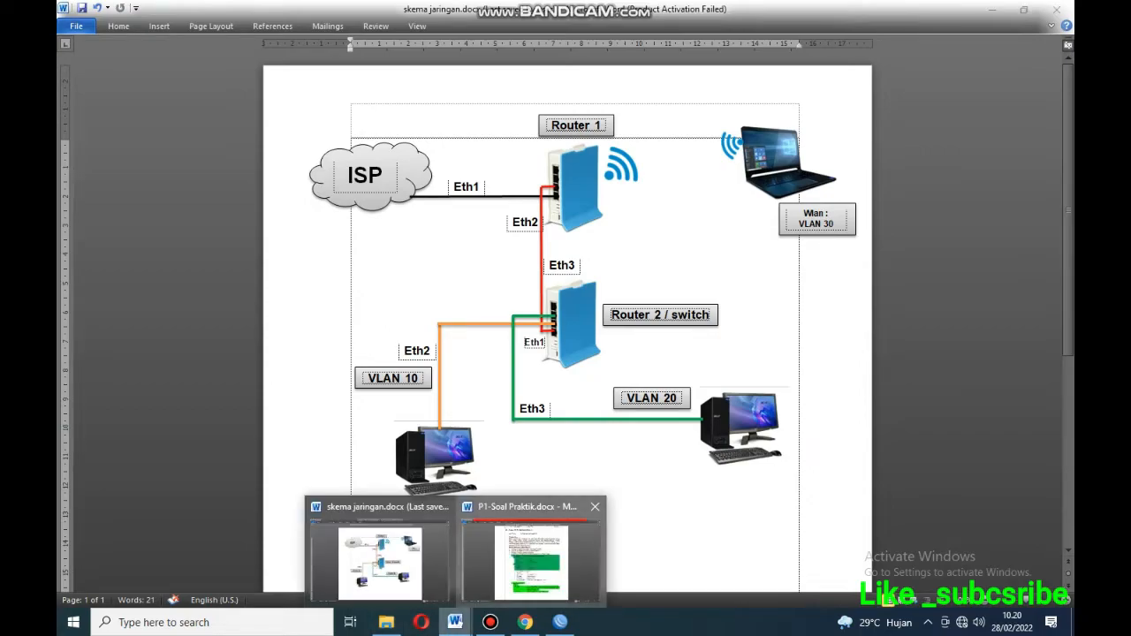
{"action": "left_click", "coordinate": [530, 555]}
{"action": "left_click_drag", "start_coordinate": [611, 407], "coordinate": [535, 406]}
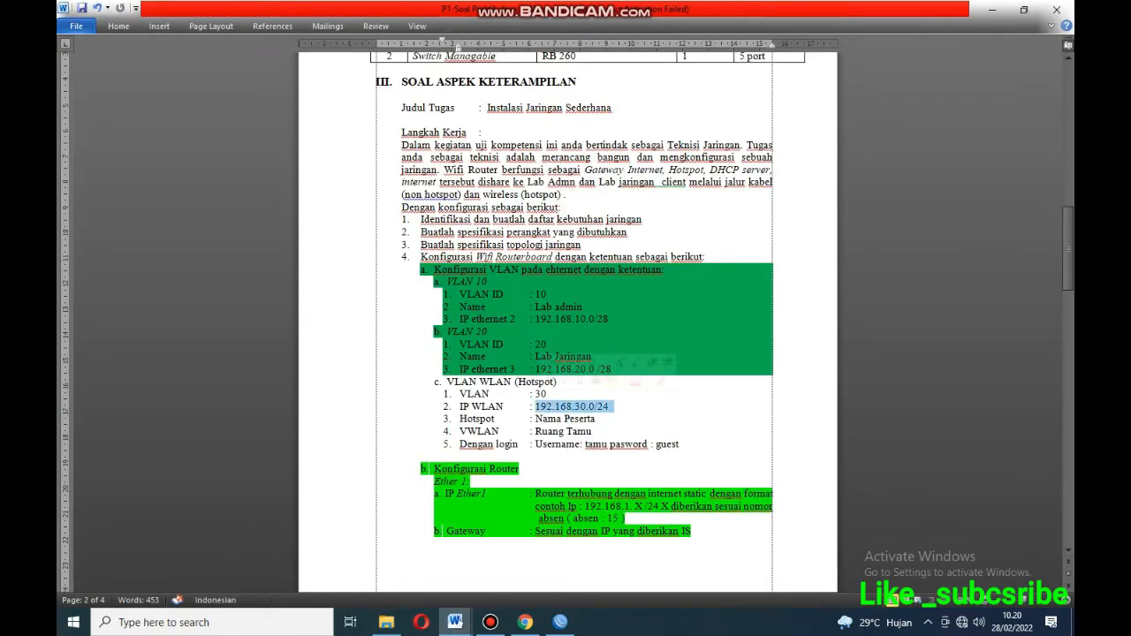
{"action": "right_click", "coordinate": [541, 408]}
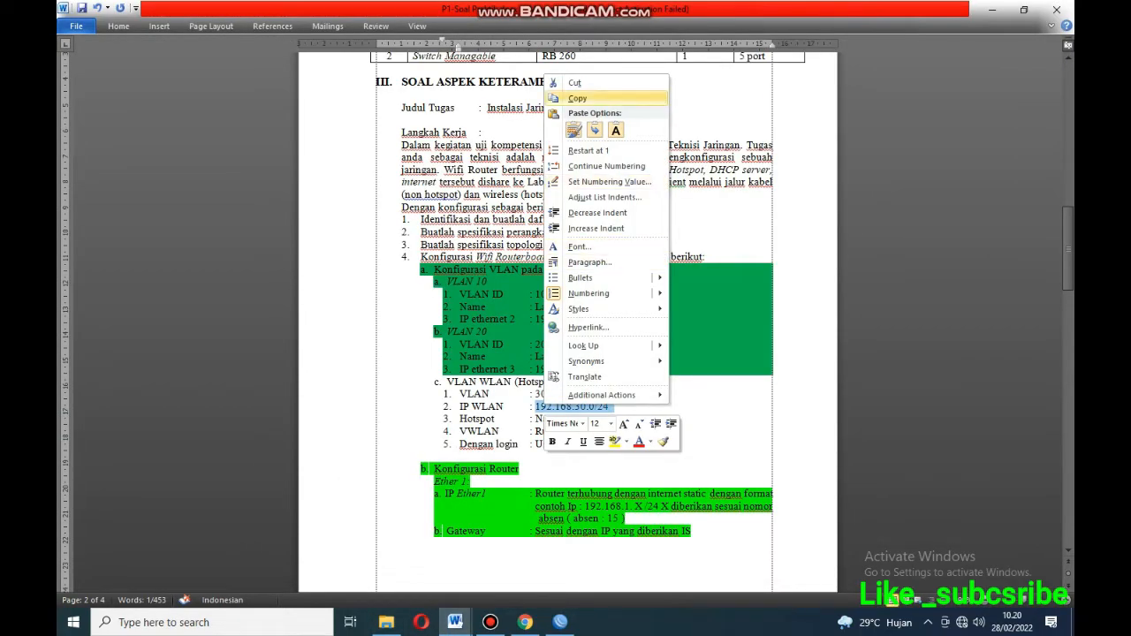
{"action": "left_click", "coordinate": [576, 98]}
{"action": "left_click", "coordinate": [560, 622]}
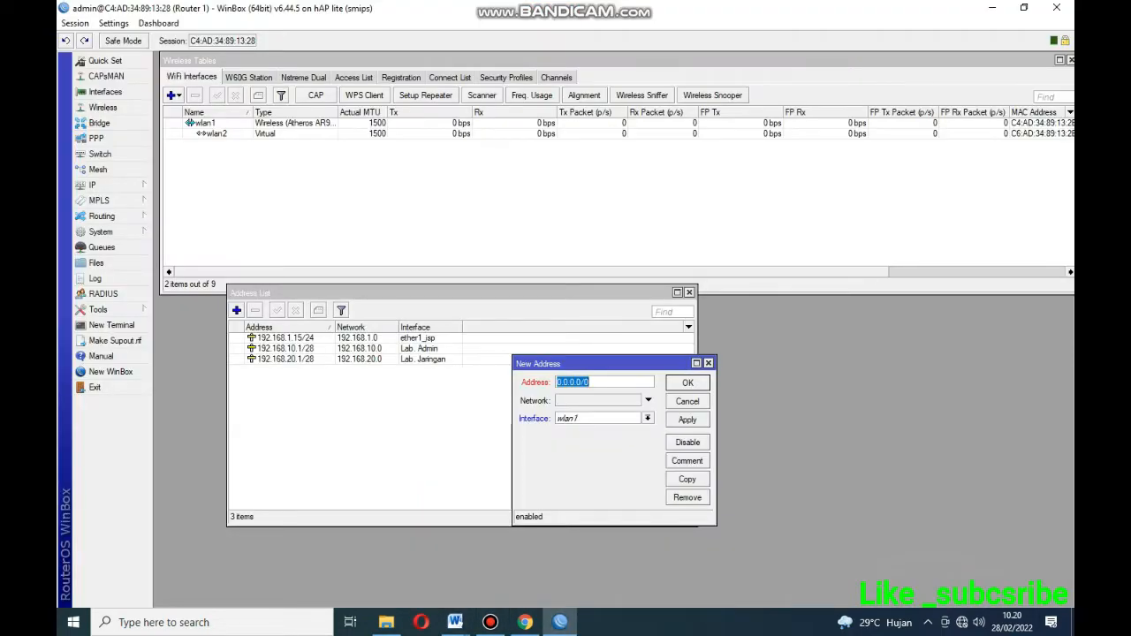
{"action": "right_click", "coordinate": [598, 383]}
{"action": "left_click", "coordinate": [628, 425]}
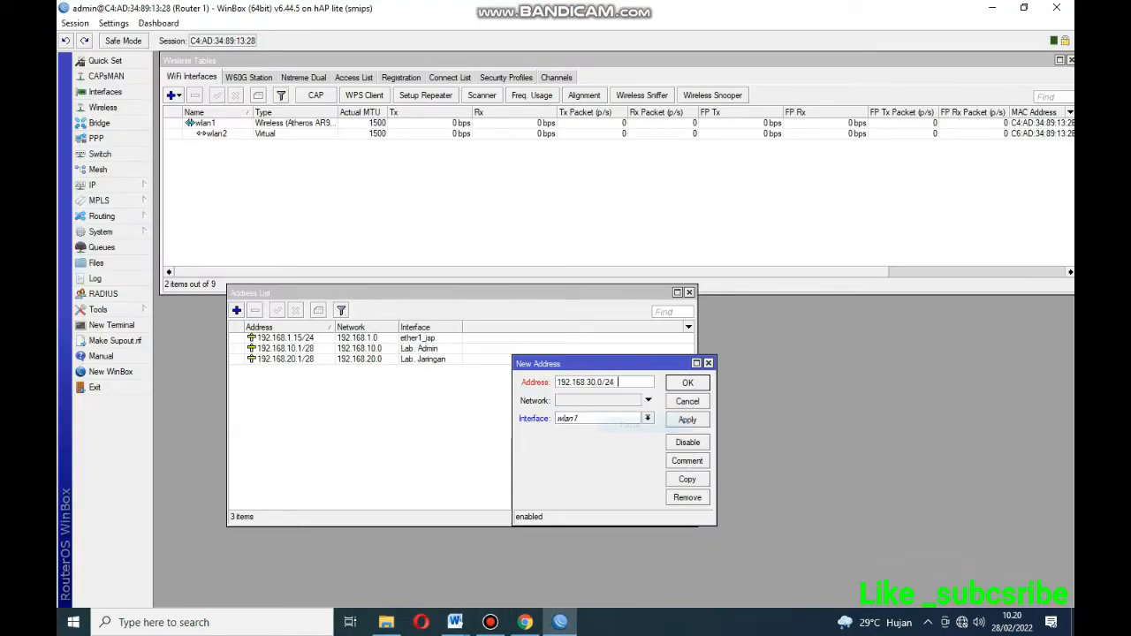
{"action": "key", "text": "BackSpace"}
Change the address to 192.168.30.1/24 and begin choosing wlan2 as its interface.
{"action": "left_click", "coordinate": [601, 382]}
{"action": "key", "text": "BackSpace"}
{"action": "type", "text": "1"}
{"action": "left_click", "coordinate": [647, 419]}
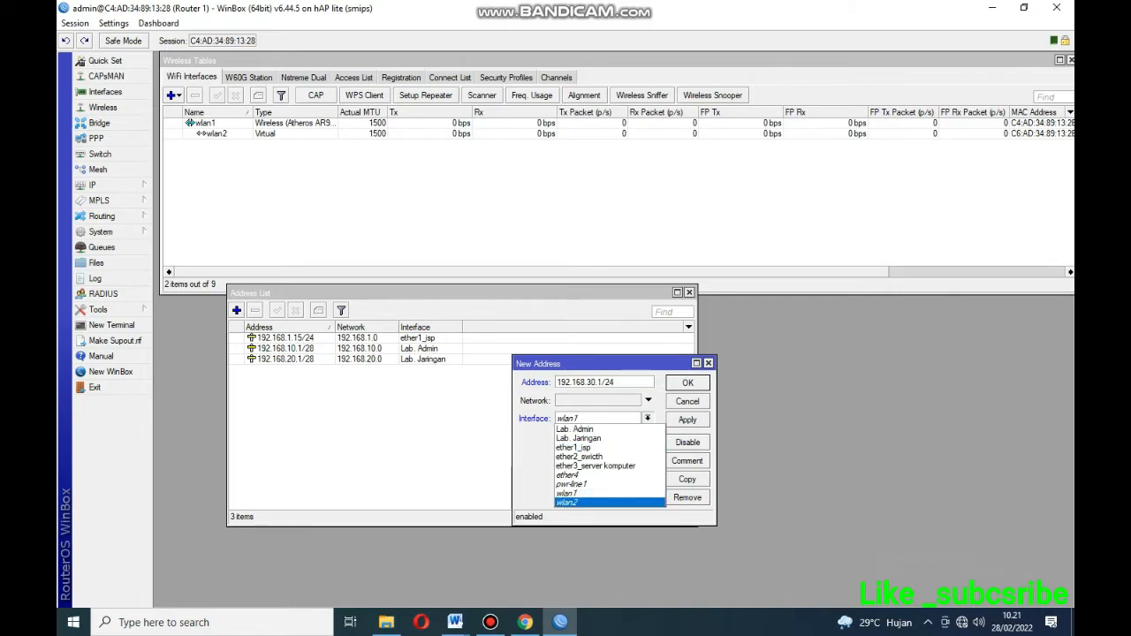
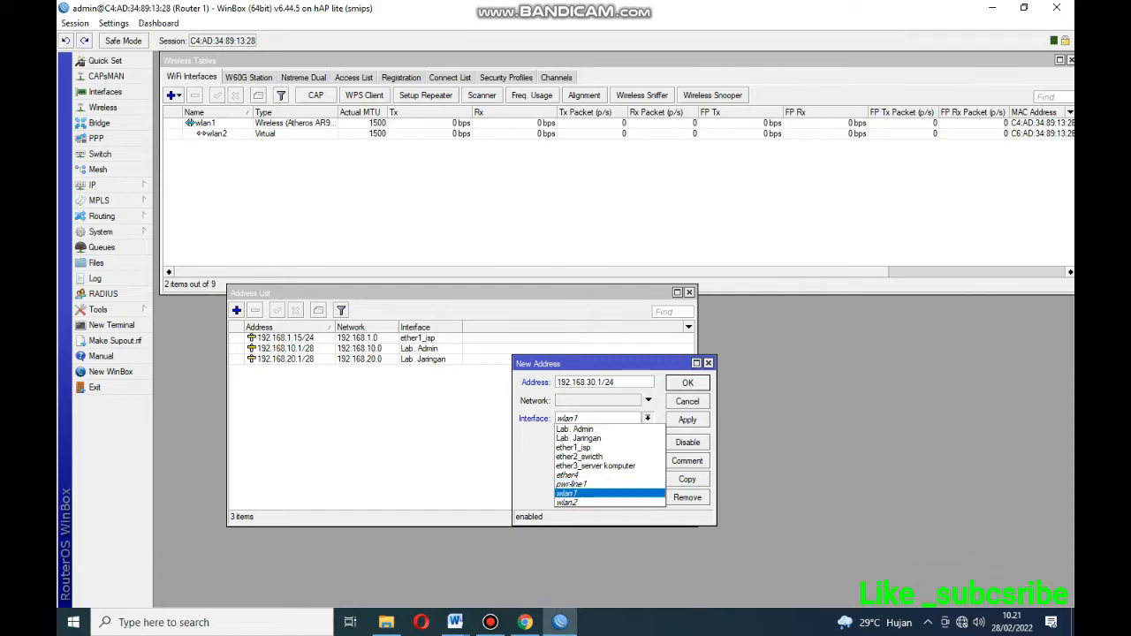
Assign 192.168.30.1/24 to interface wlan2, save the entry, and close the address list.
{"action": "left_click", "coordinate": [567, 502]}
{"action": "left_click", "coordinate": [688, 419]}
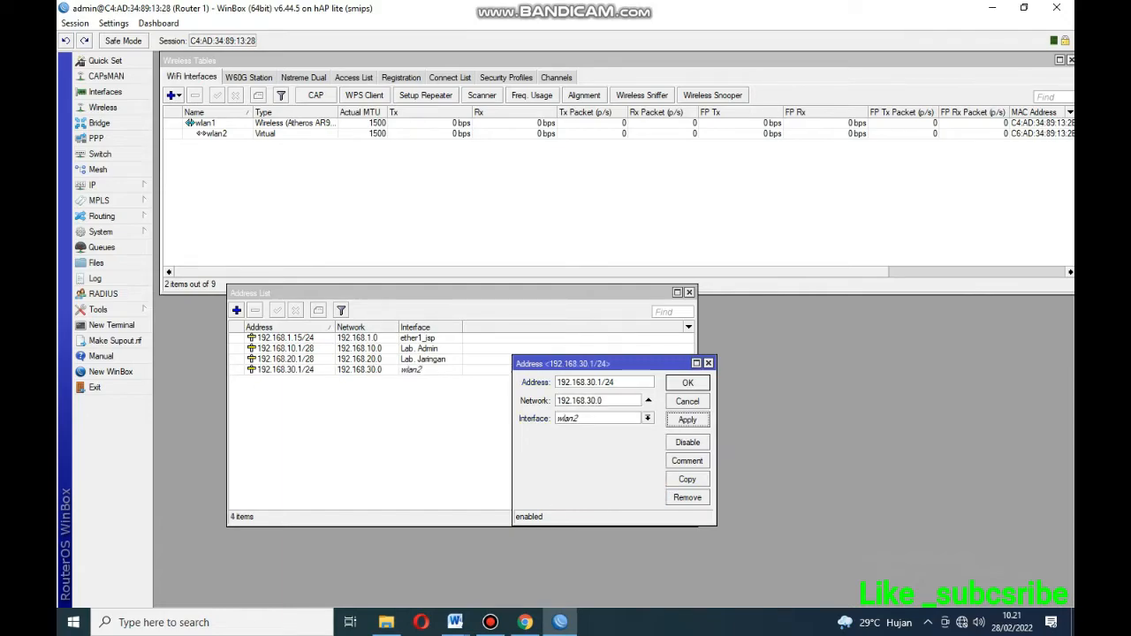
{"action": "left_click", "coordinate": [687, 382]}
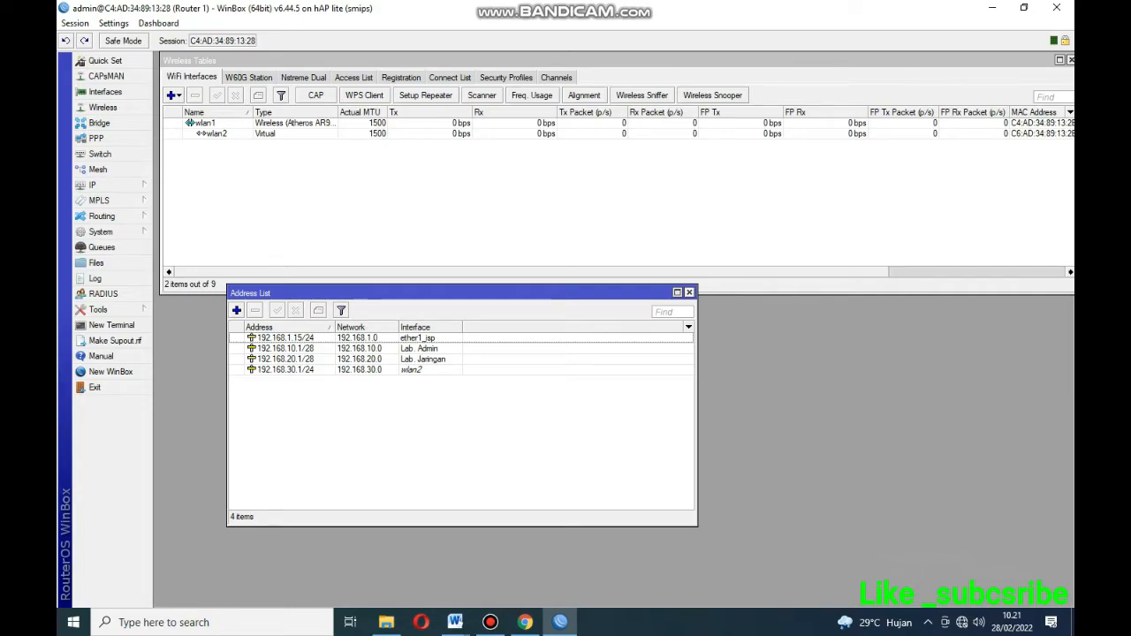
{"action": "left_click", "coordinate": [689, 291]}
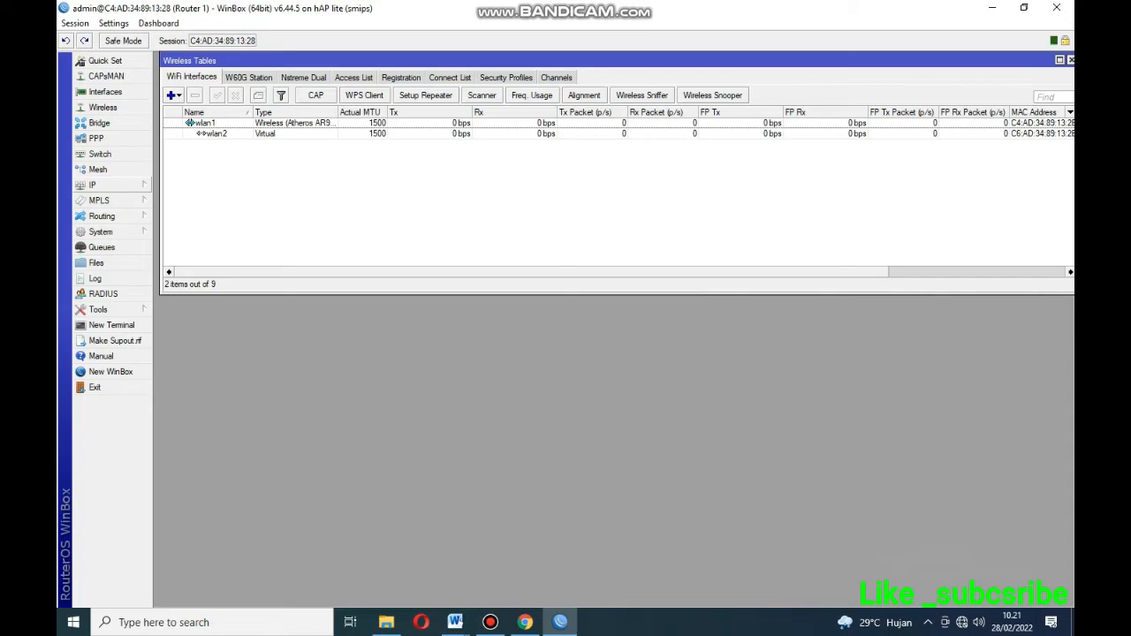
Run DHCP Setup on wlan2 with default address space, gateway and pool, creating dhcp3 with dhcp_pool3.
{"action": "left_click", "coordinate": [92, 185]}
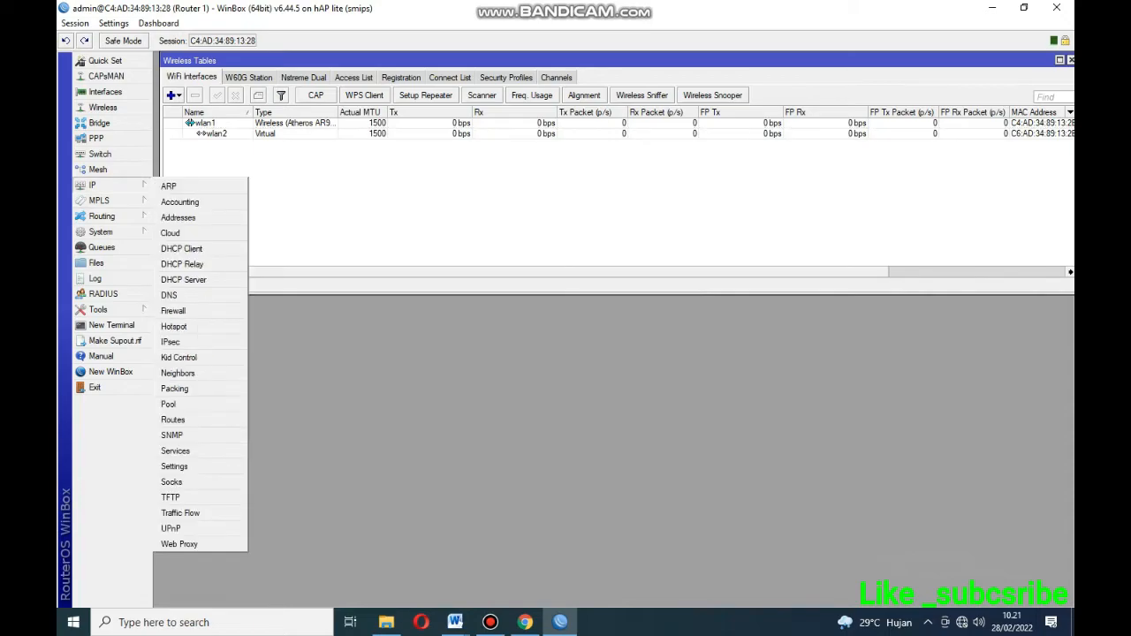
{"action": "left_click", "coordinate": [183, 279]}
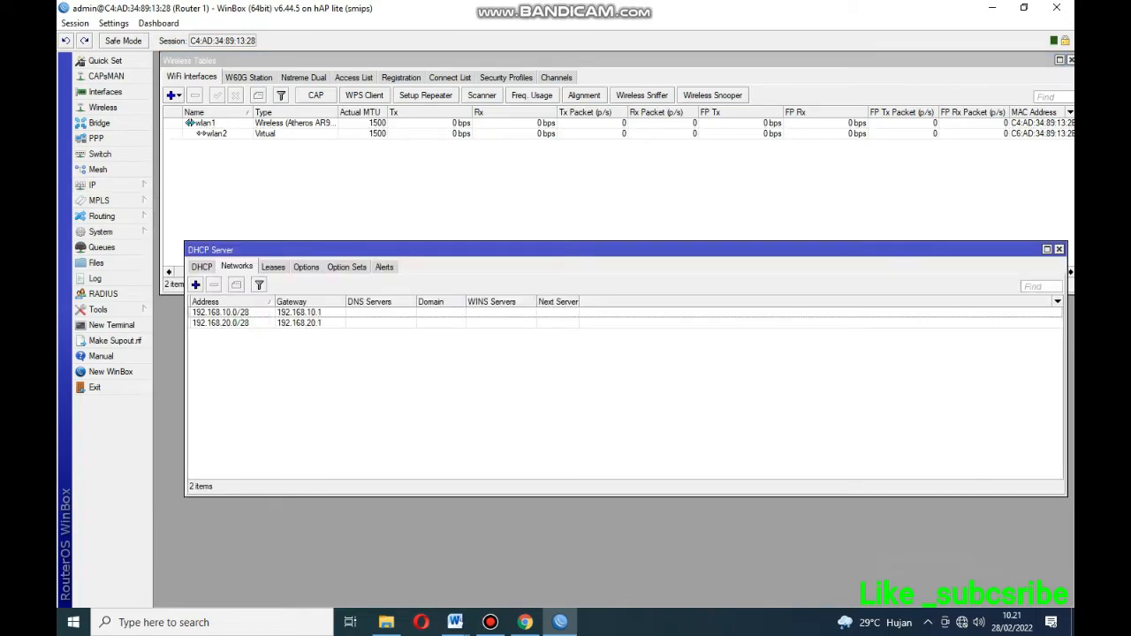
{"action": "left_click", "coordinate": [201, 267]}
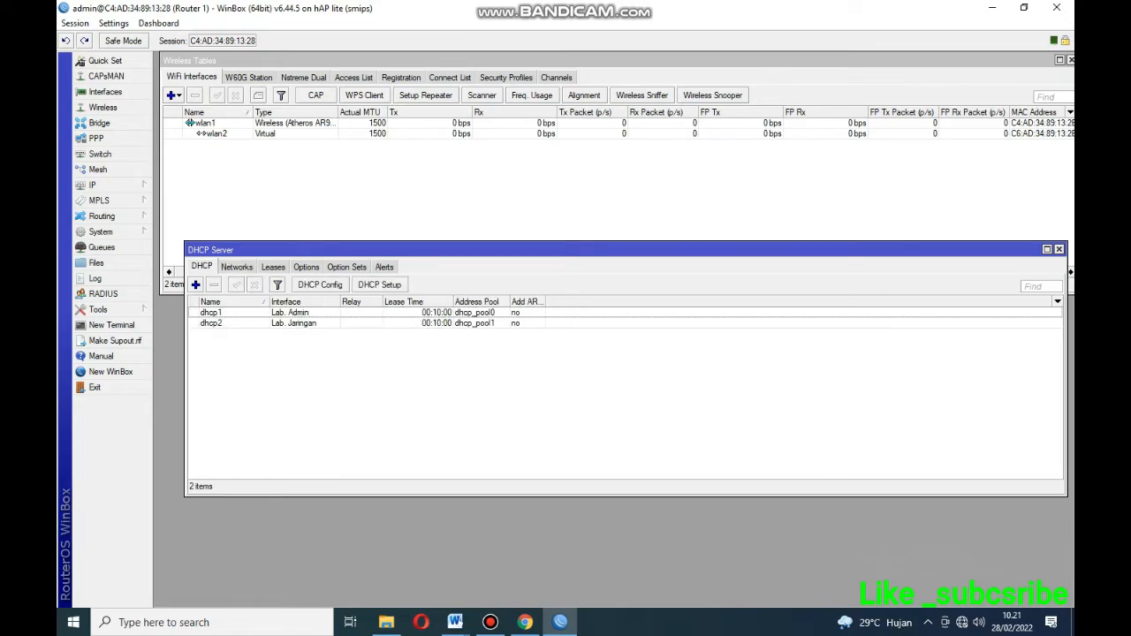
{"action": "left_click", "coordinate": [379, 284]}
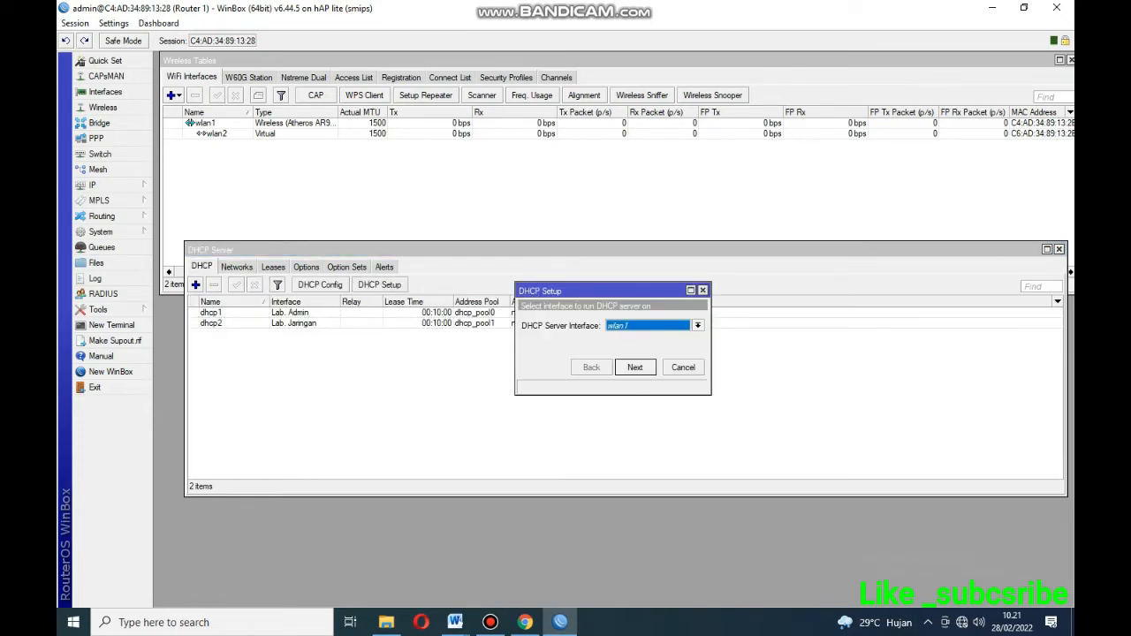
{"action": "left_click", "coordinate": [698, 326]}
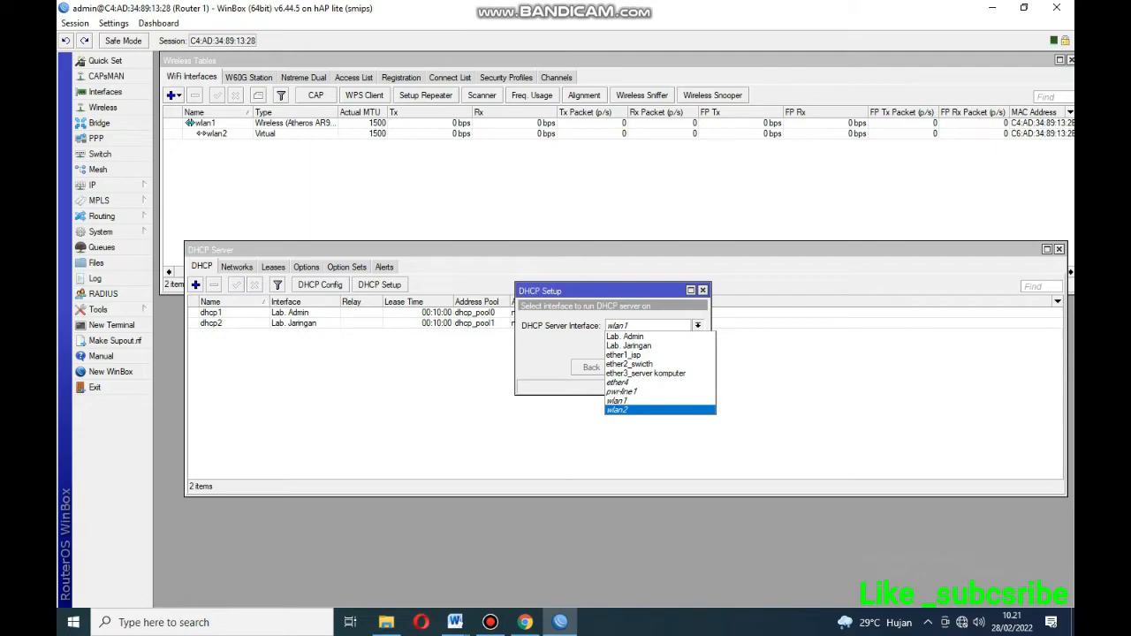
{"action": "left_click", "coordinate": [617, 410]}
{"action": "key", "text": "Return"}
{"action": "key", "text": "Return"}
{"action": "key", "text": "Return"}
{"action": "key", "text": "Return"}
{"action": "key", "text": "Return"}
{"action": "key", "text": "Return"}
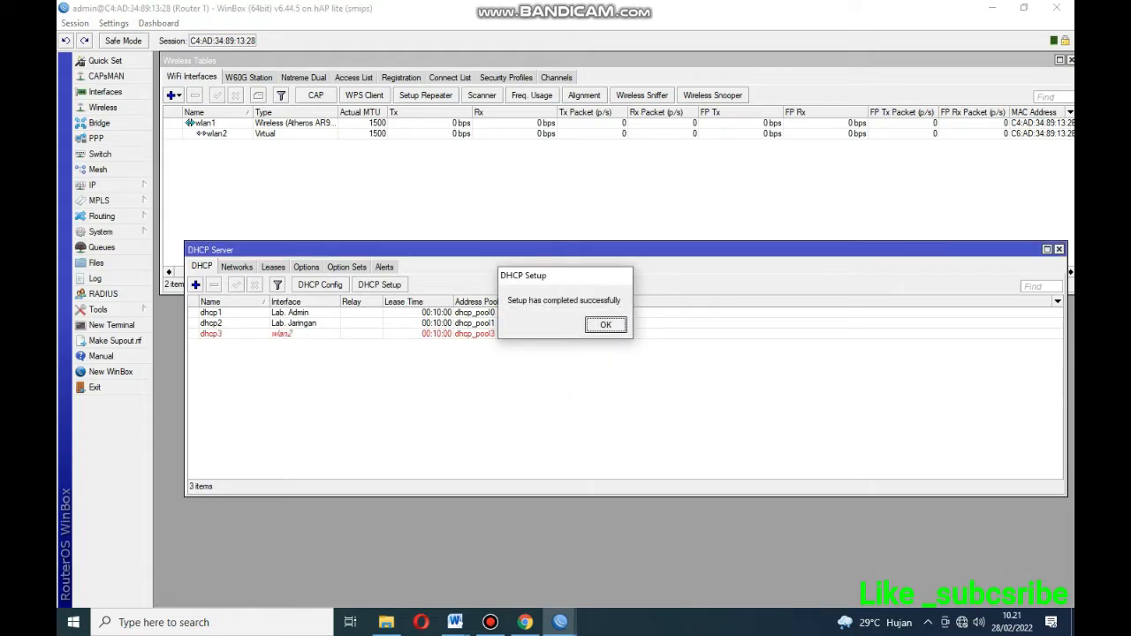
{"action": "key", "text": "Return"}
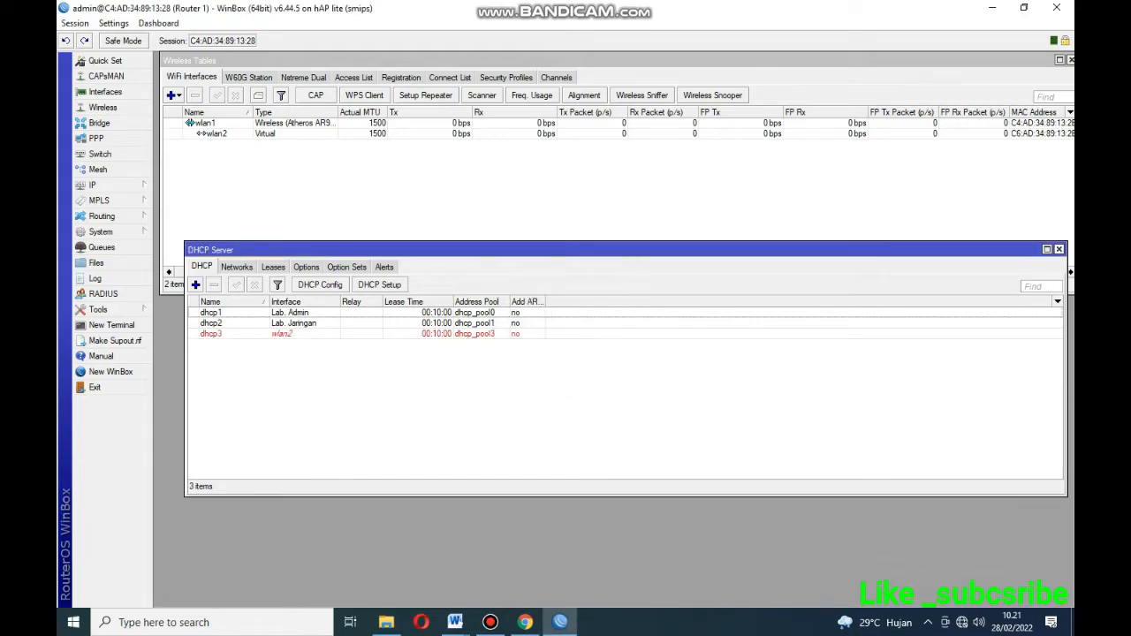
{"action": "left_click", "coordinate": [1058, 249]}
Start Hotspot Setup from the hotspot Servers list and choose wlan2 as the interface.
{"action": "left_click", "coordinate": [97, 184]}
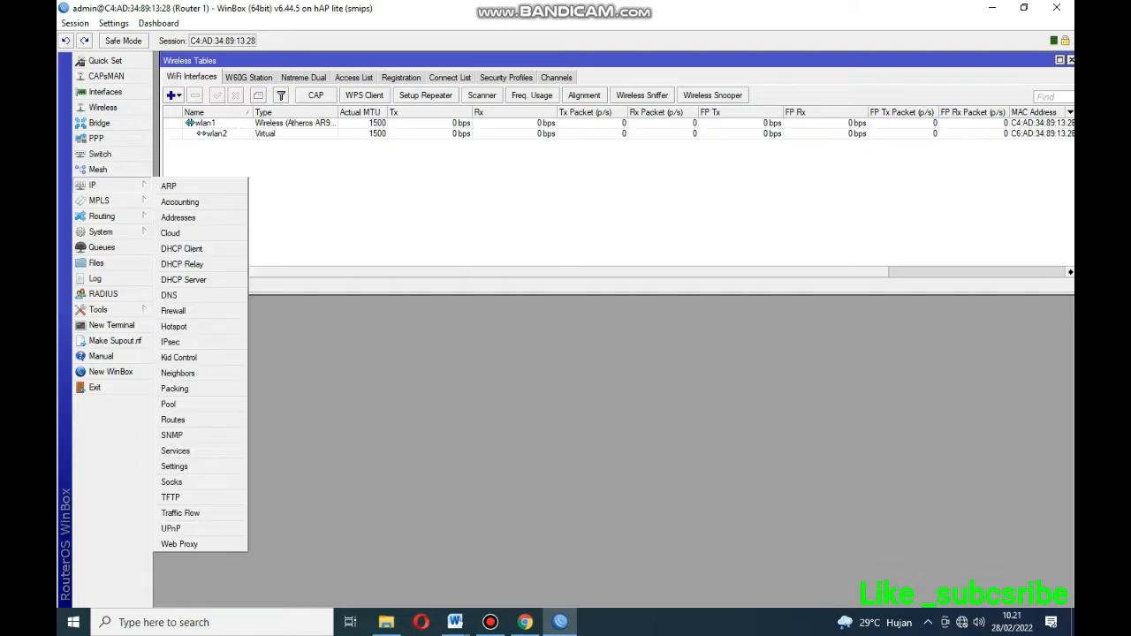
{"action": "left_click", "coordinate": [177, 326]}
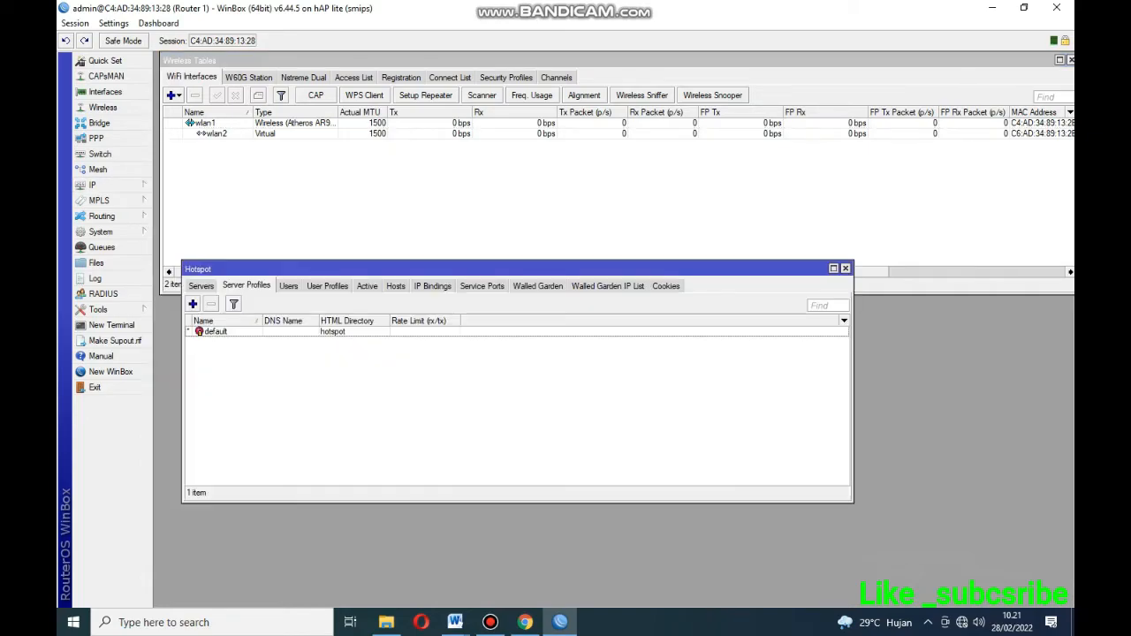
{"action": "left_click", "coordinate": [201, 285]}
{"action": "left_click", "coordinate": [377, 303]}
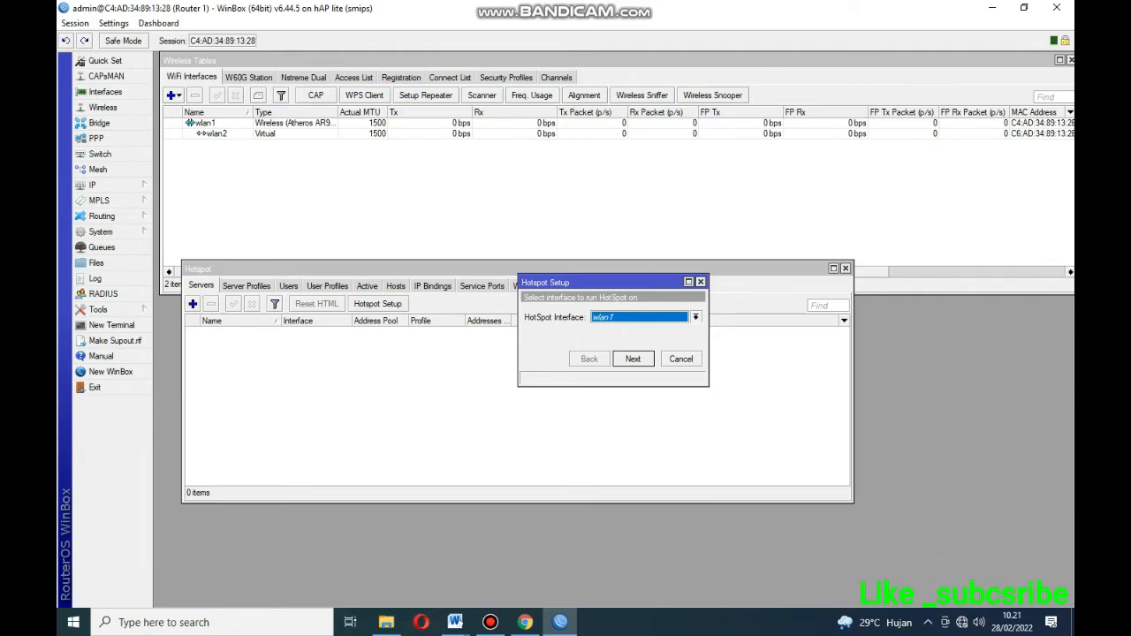
{"action": "left_click", "coordinate": [696, 317]}
{"action": "left_click", "coordinate": [696, 317]}
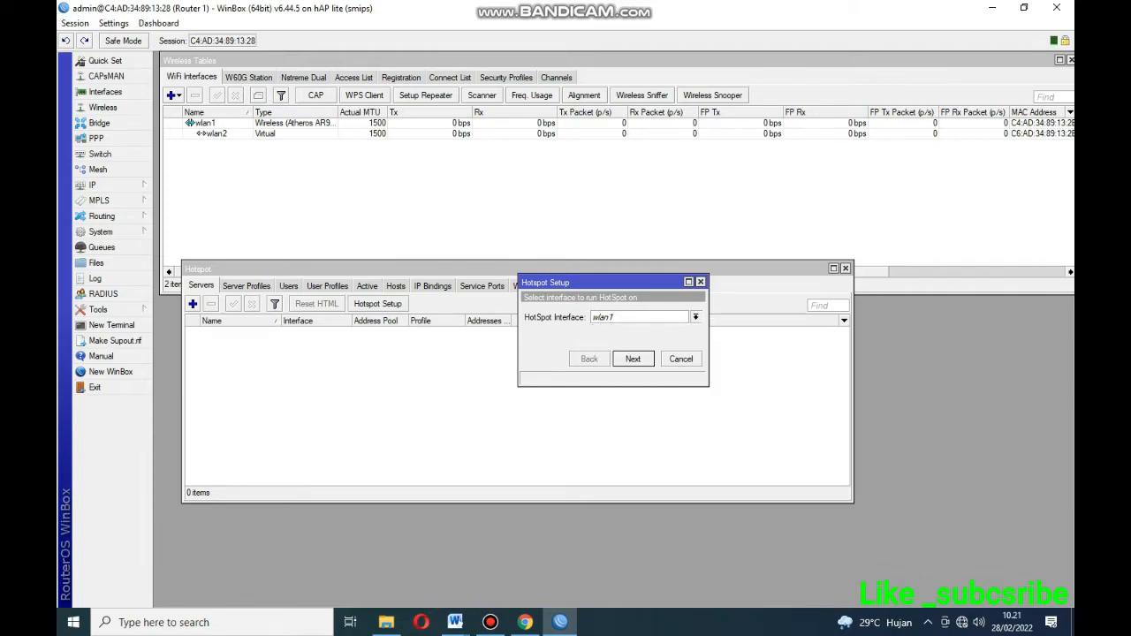
{"action": "left_click", "coordinate": [696, 317]}
{"action": "left_click", "coordinate": [649, 401]}
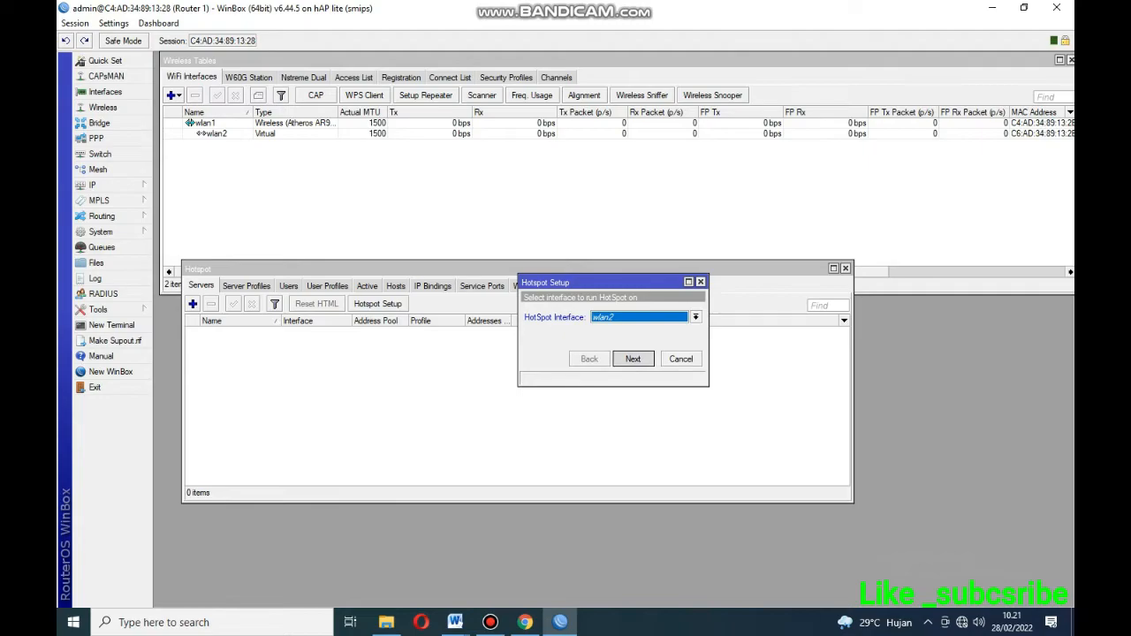
Accept the default local address, pool, certificate and SMTP settings, and set DNS name zadea.net.
{"action": "key", "text": "Return"}
{"action": "key", "text": "Return"}
{"action": "key", "text": "Return"}
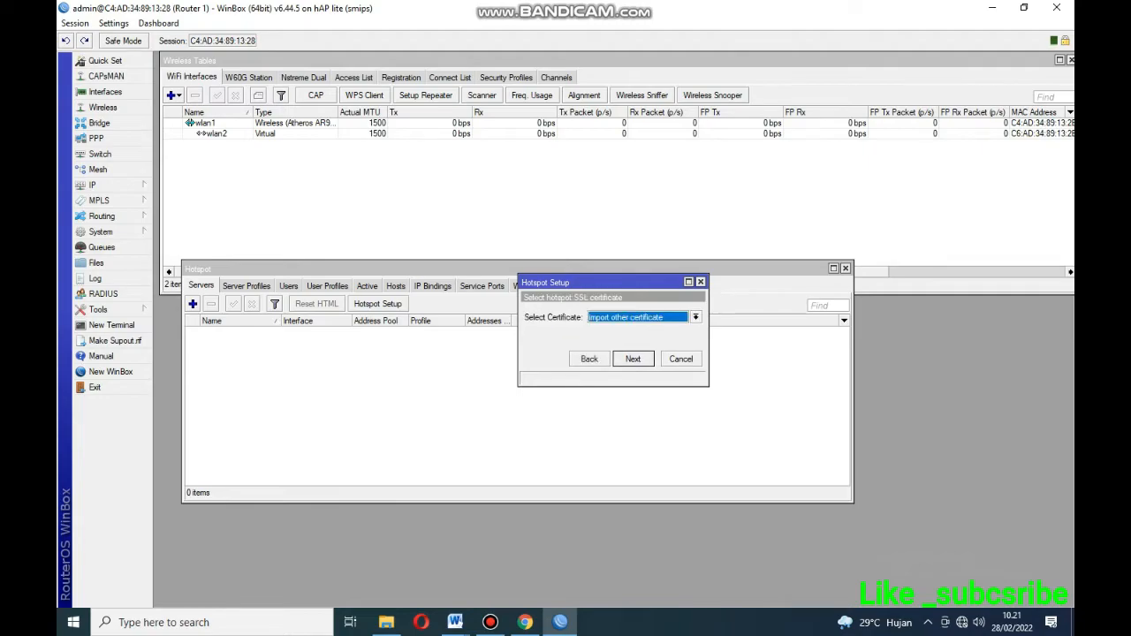
{"action": "left_click", "coordinate": [697, 317]}
{"action": "key", "text": "Return"}
{"action": "key", "text": "Return"}
{"action": "key", "text": "Return"}
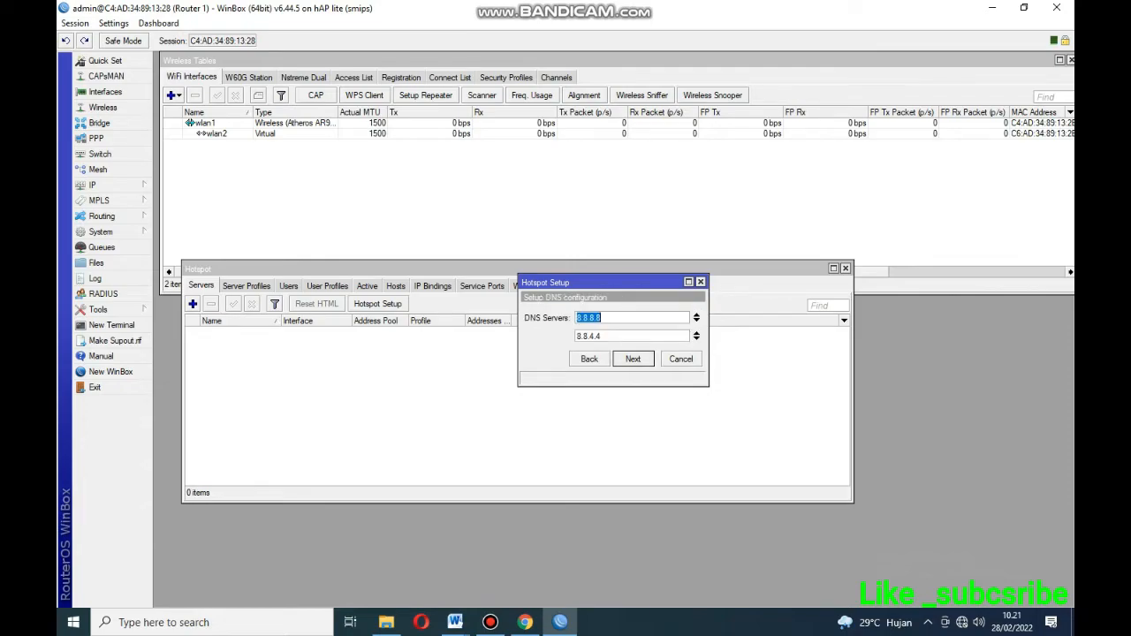
{"action": "key", "text": "Return"}
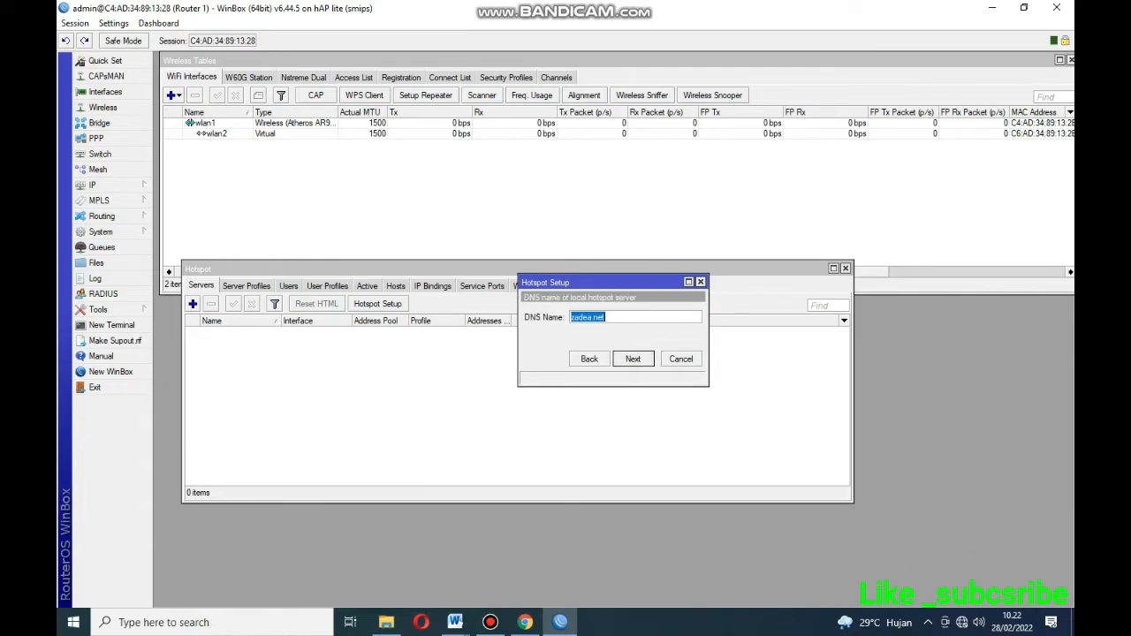
{"action": "left_click", "coordinate": [606, 317]}
{"action": "left_click_drag", "start_coordinate": [606, 317], "coordinate": [570, 317]}
{"action": "key", "text": "Return"}
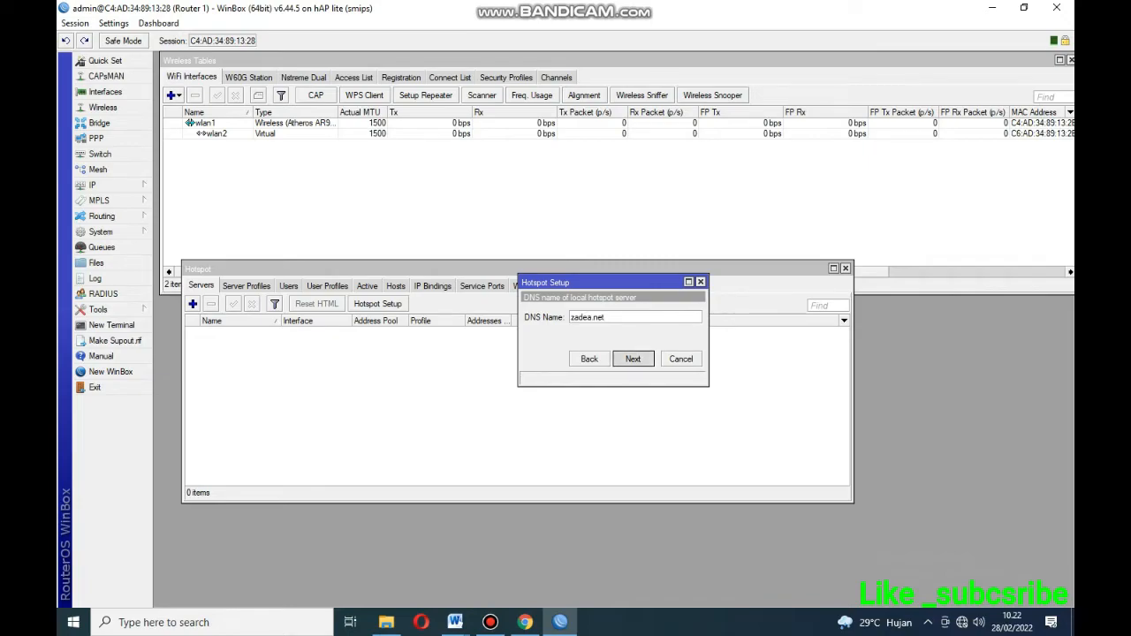
Enter the local hotspot user credentials from the task sheet and finish the wizard.
{"action": "left_click", "coordinate": [648, 317]}
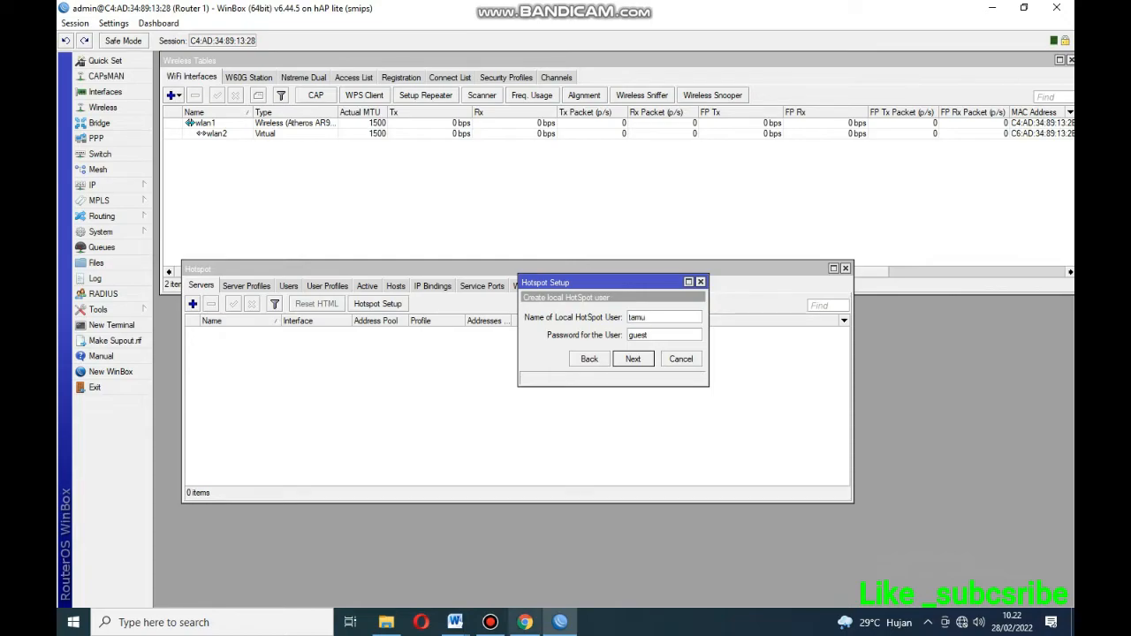
{"action": "left_click", "coordinate": [530, 535]}
{"action": "left_click_drag", "start_coordinate": [680, 444], "coordinate": [535, 444]}
{"action": "left_click", "coordinate": [528, 470]}
{"action": "left_click", "coordinate": [560, 622]}
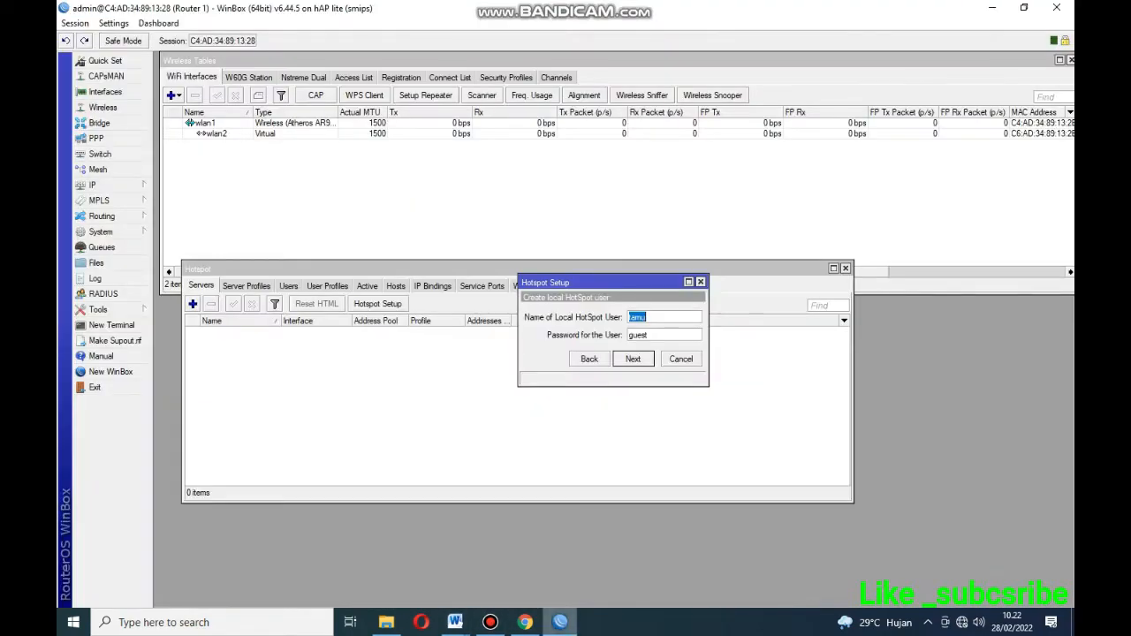
{"action": "left_click", "coordinate": [632, 359]}
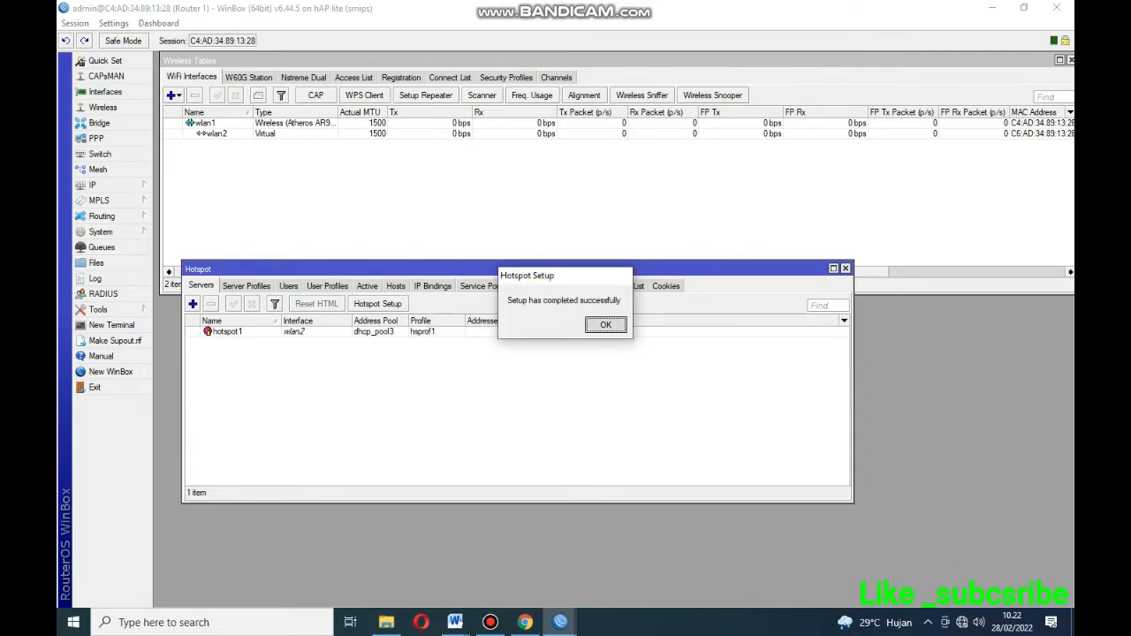
{"action": "left_click", "coordinate": [606, 325]}
In profile hsprof1's Login settings, untick Cookie so only HTTP CHAP remains, and save.
{"action": "left_click", "coordinate": [247, 285]}
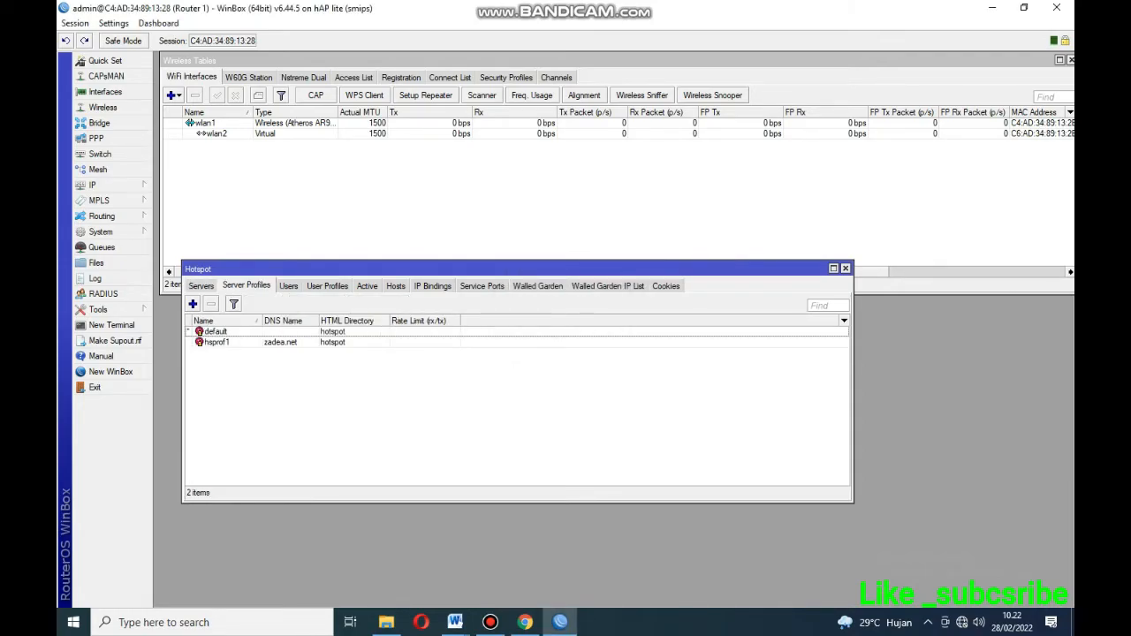
{"action": "double_click", "coordinate": [217, 342]}
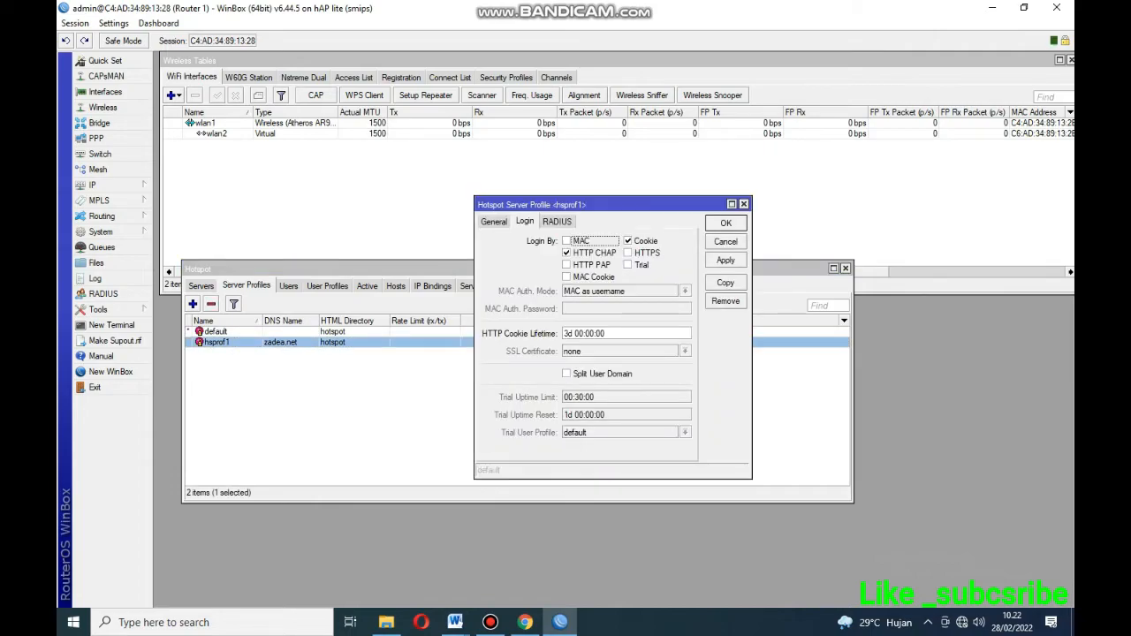
{"action": "left_click", "coordinate": [494, 222]}
{"action": "left_click", "coordinate": [525, 222]}
{"action": "left_click", "coordinate": [629, 241]}
{"action": "left_click", "coordinate": [726, 260]}
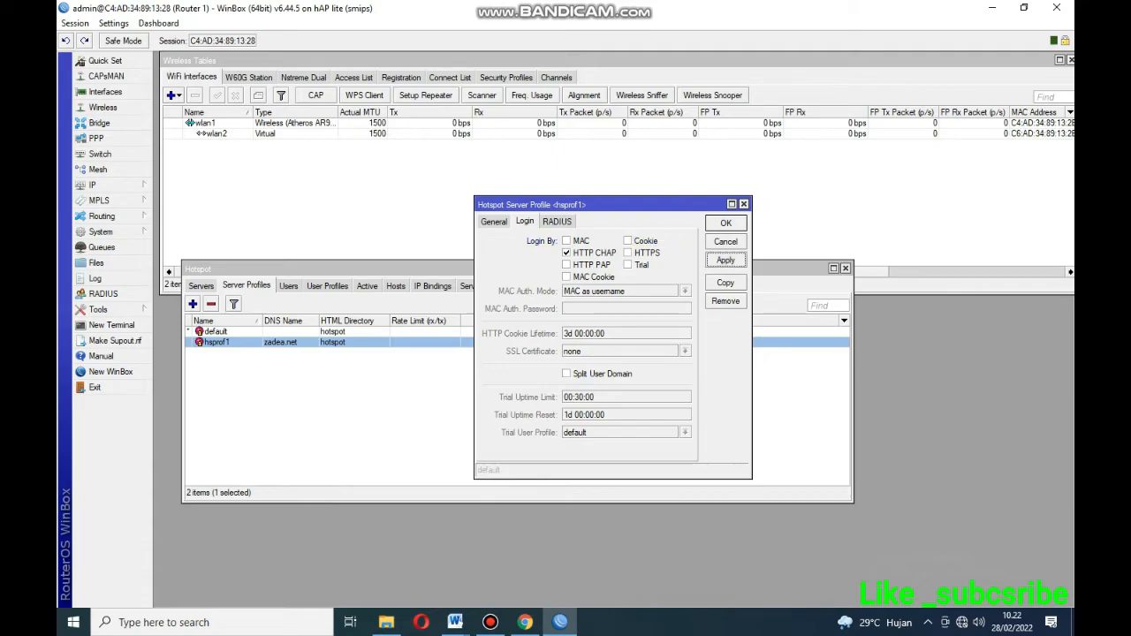
{"action": "left_click", "coordinate": [725, 222]}
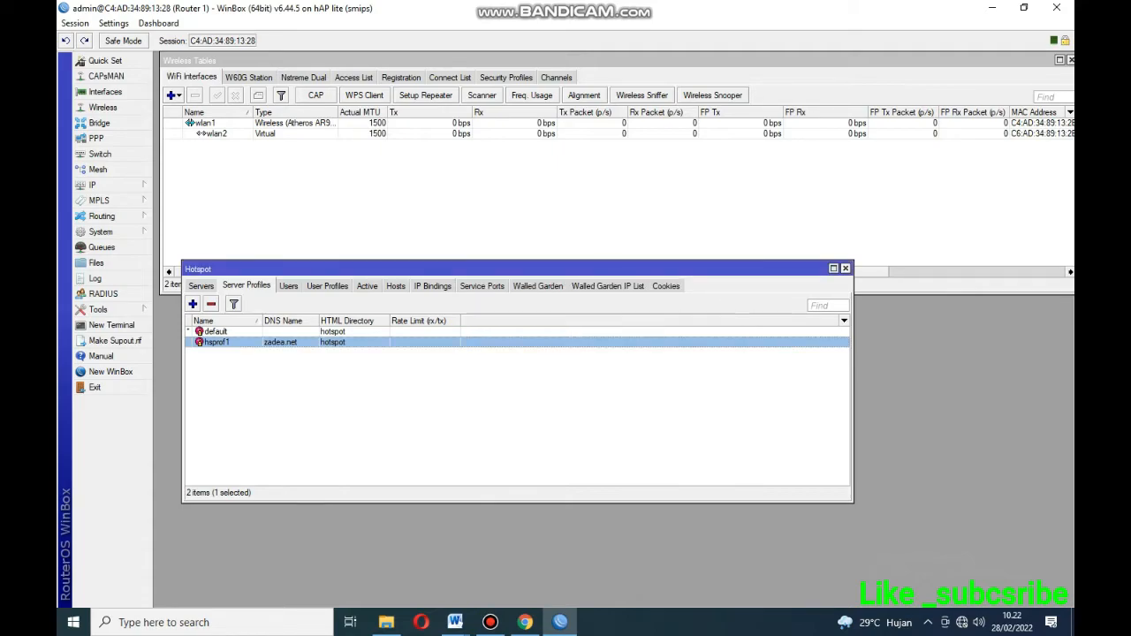